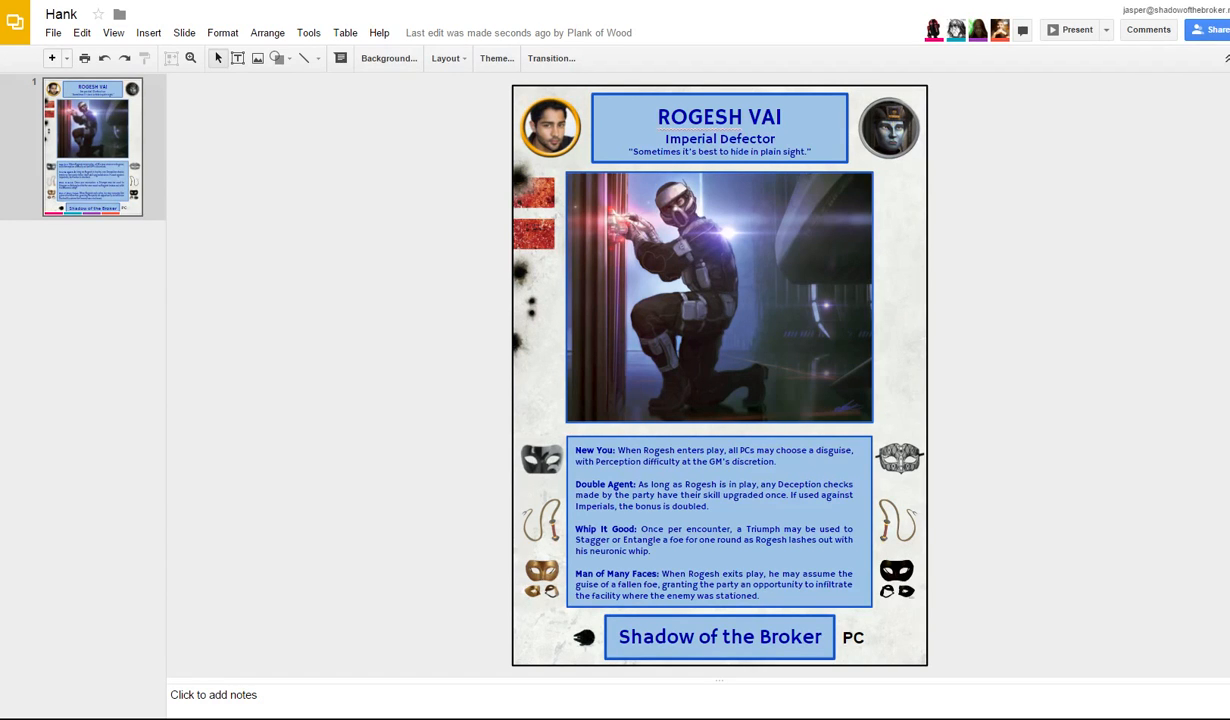
# Step: Replace the card's title with "HANK"
pyautogui.tripleClick(719, 117)
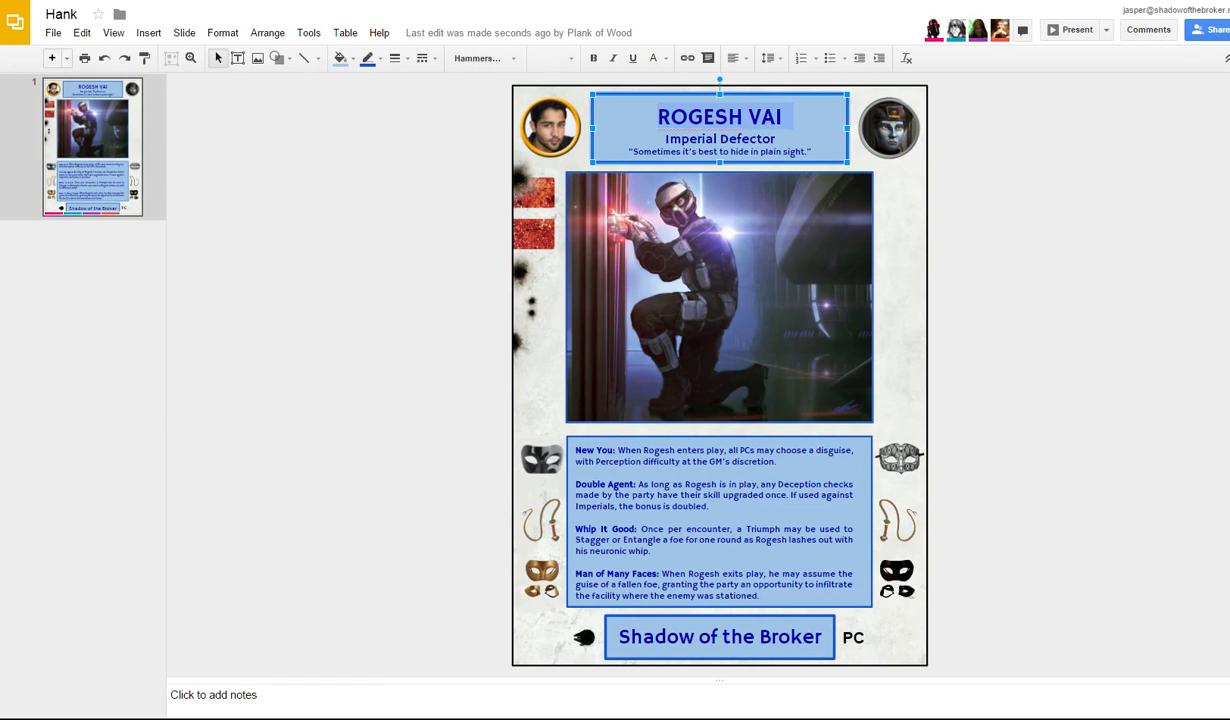
pyautogui.write('Hank')
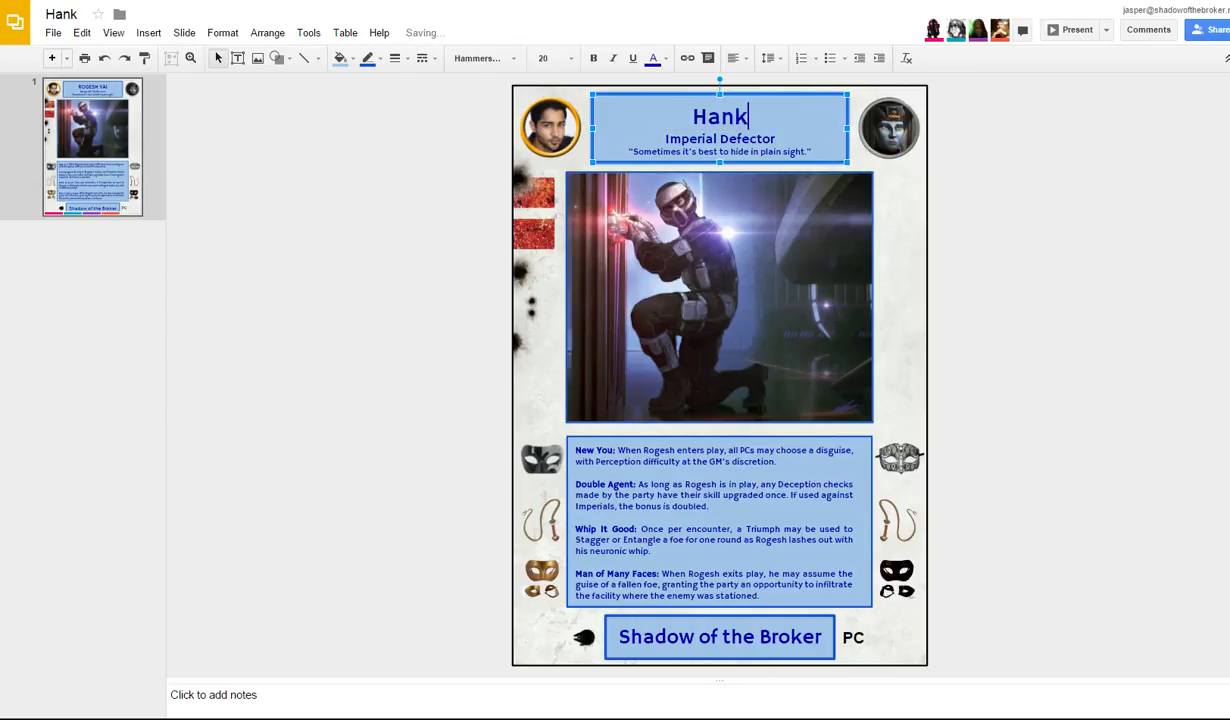
pyautogui.press('BackSpace')
pyautogui.press('BackSpace')
pyautogui.press('BackSpace')
pyautogui.write('ANK')
# Step: Replace the subtitle line under the title with "Jedi Hobo"
pyautogui.press('Down')
pyautogui.press('Right')
pyautogui.press('Right')
pyautogui.press('Right')
pyautogui.press('Right')
pyautogui.press('Right')
pyautogui.press('Right')
pyautogui.press('Right')
pyautogui.press('BackSpace')
pyautogui.press('BackSpace')
pyautogui.press('BackSpace')
pyautogui.press('BackSpace')
pyautogui.press('BackSpace')
pyautogui.press('BackSpace')
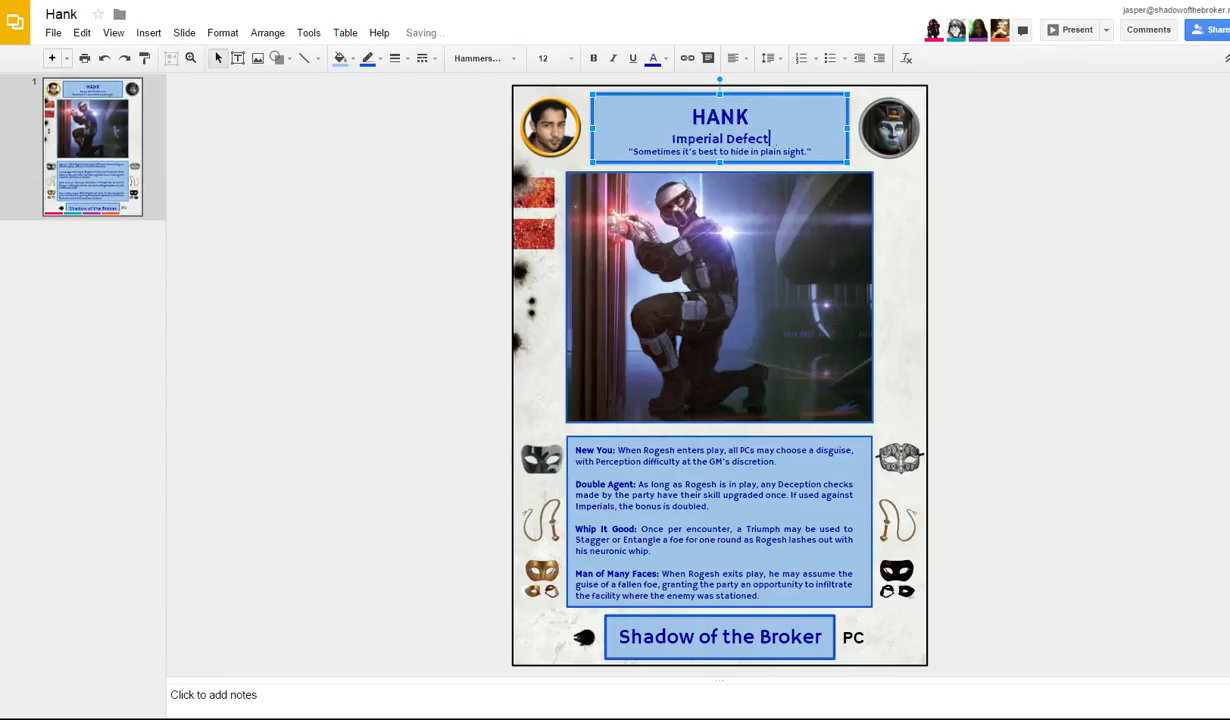
pyautogui.press('BackSpace')
pyautogui.press('BackSpace')
pyautogui.press('BackSpace')
pyautogui.press('BackSpace')
pyautogui.press('BackSpace')
pyautogui.press('BackSpace')
pyautogui.press('BackSpace')
pyautogui.press('BackSpace')
pyautogui.press('BackSpace')
pyautogui.press('BackSpace')
pyautogui.press('BackSpace')
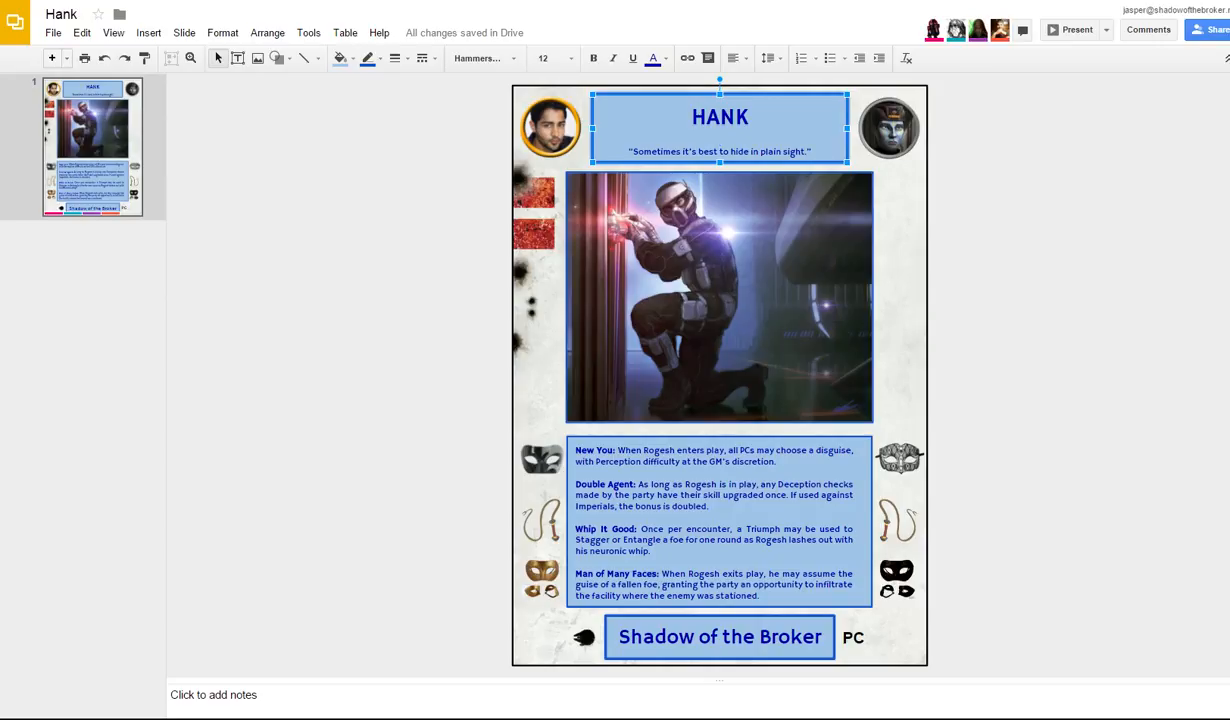
pyautogui.write('Jedi Hobo')
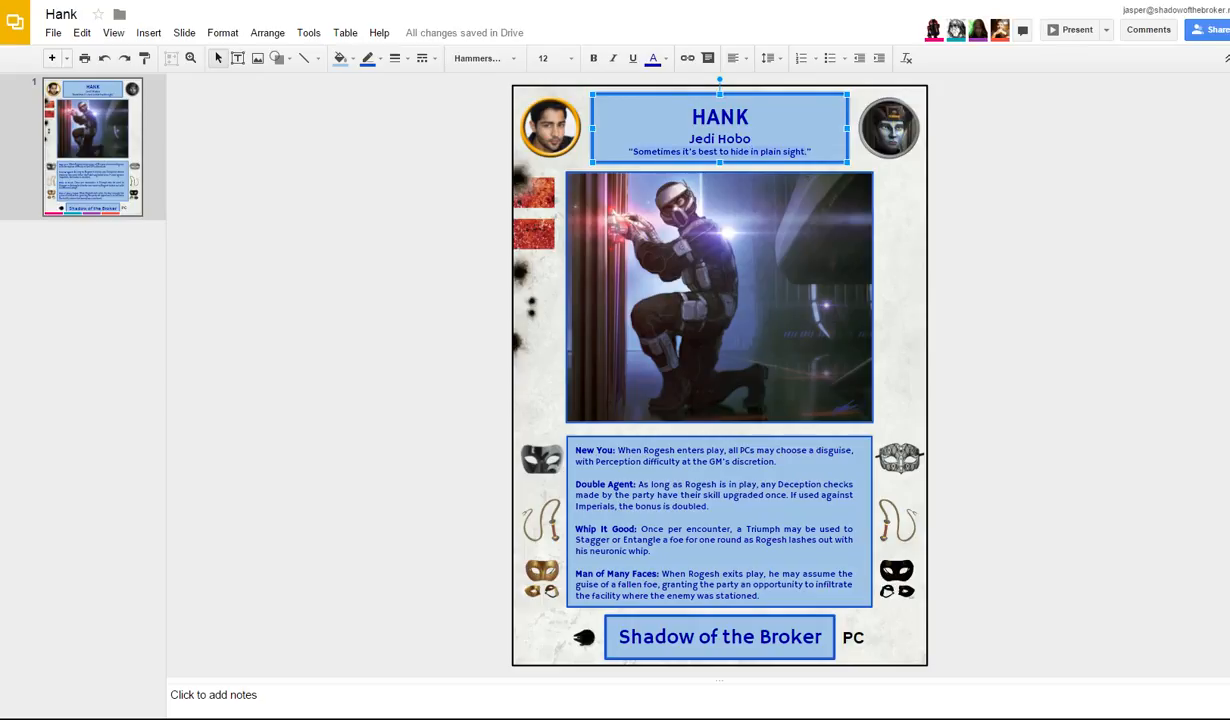
# Step: Replace the quote below the subtitle with "There is no emotion, there is peace."
pyautogui.click(808, 152)
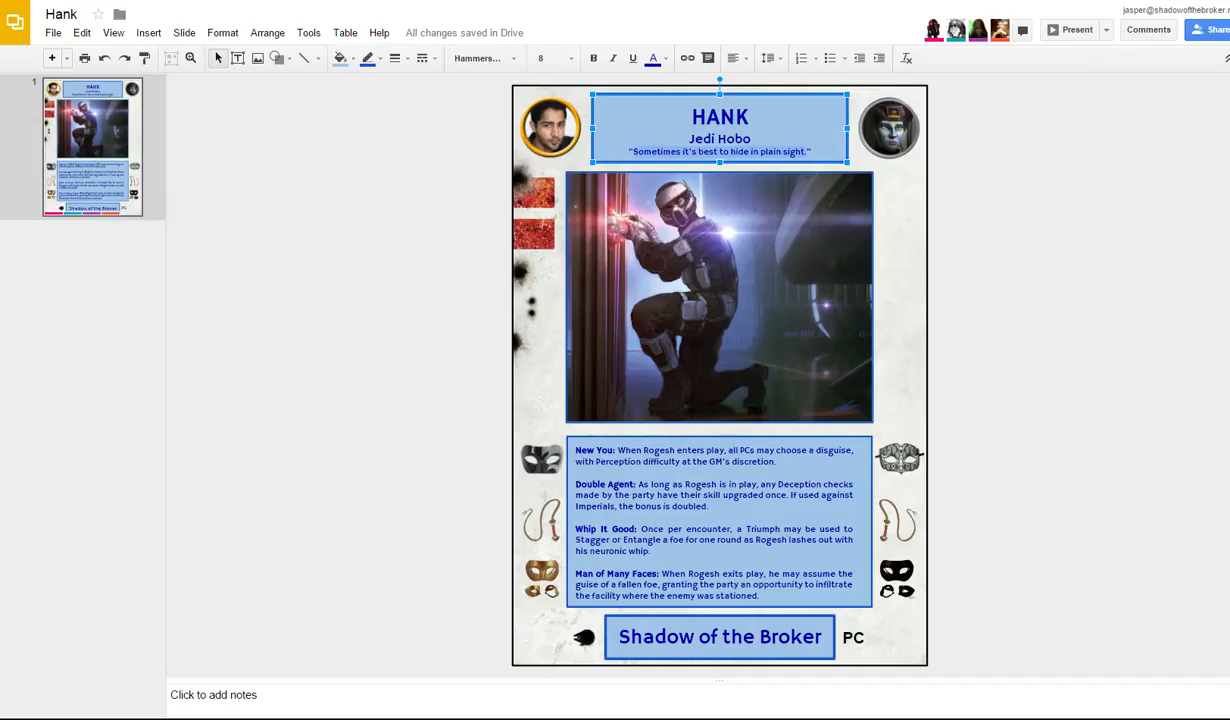
pyautogui.hotkey('shift', 'Home')
pyautogui.write('"There is no')
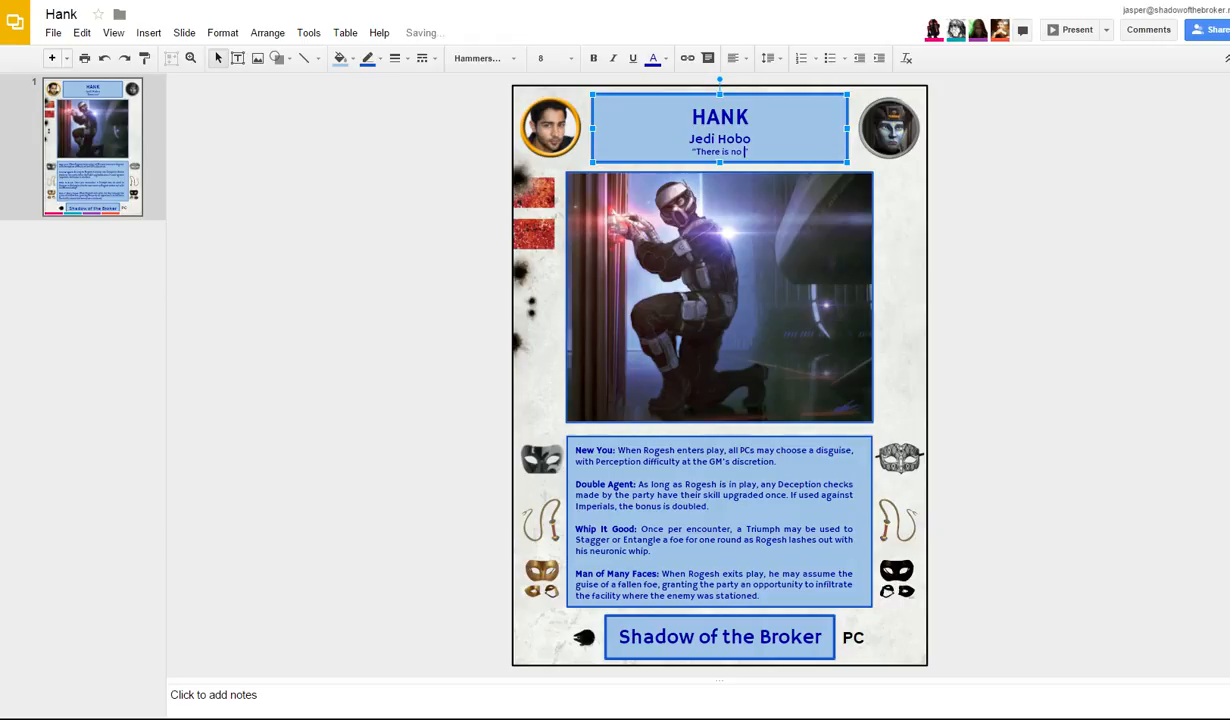
pyautogui.write('emotion, there is peace.')
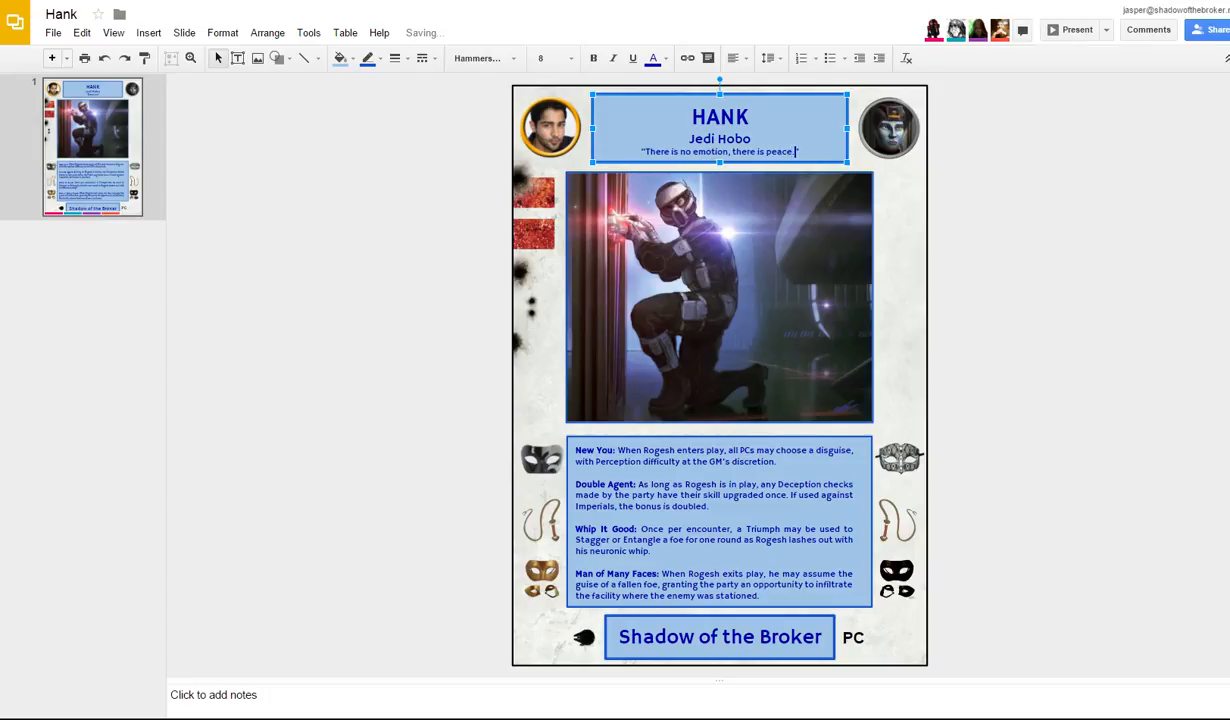
pyautogui.click(897, 300)
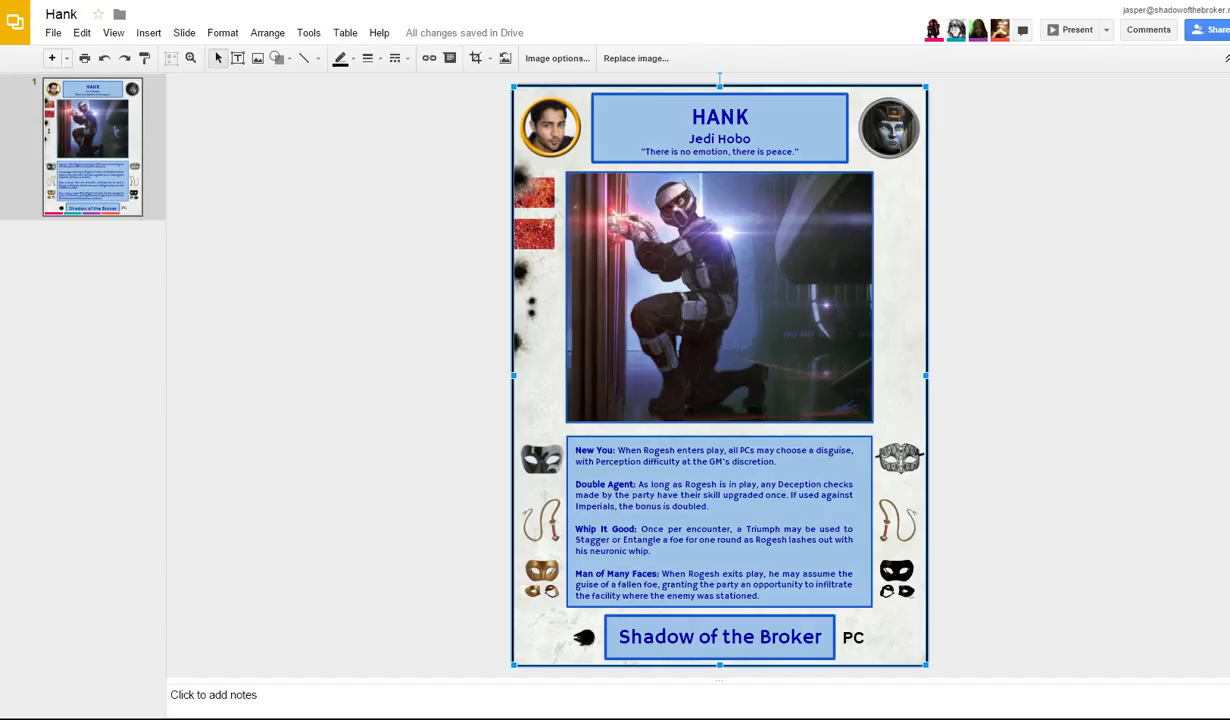
# Step: Move the two round portraits flanking the title off the card, one to each side of it
pyautogui.moveTo(549, 127); pyautogui.dragTo(361, 128)
pyautogui.click(889, 128)
pyautogui.moveTo(889, 128); pyautogui.dragTo(1007, 128)
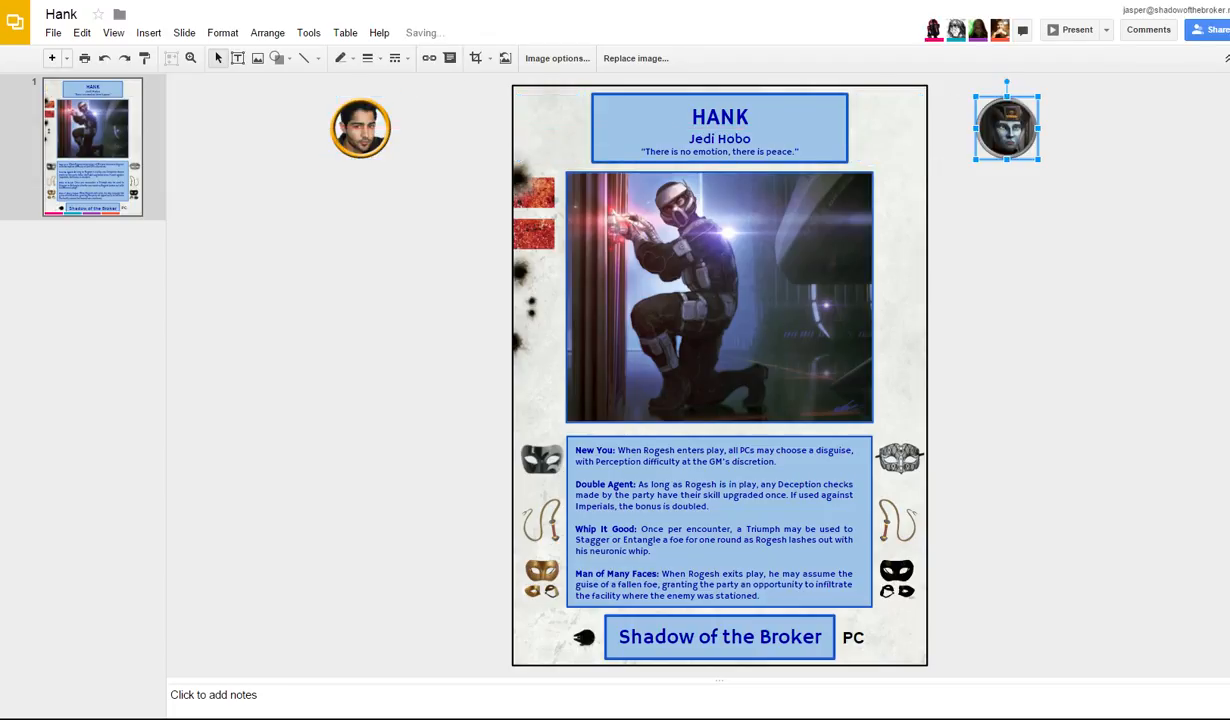
pyautogui.moveTo(361, 128); pyautogui.dragTo(421, 128)
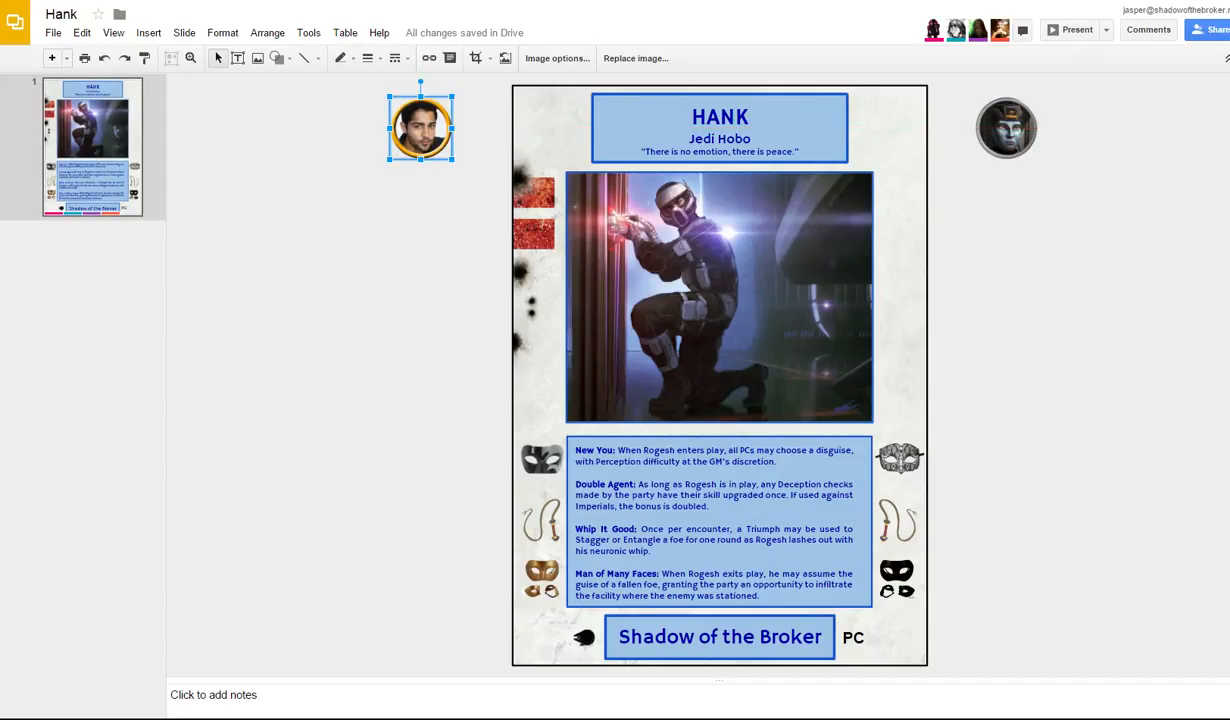
pyautogui.click(719, 297)
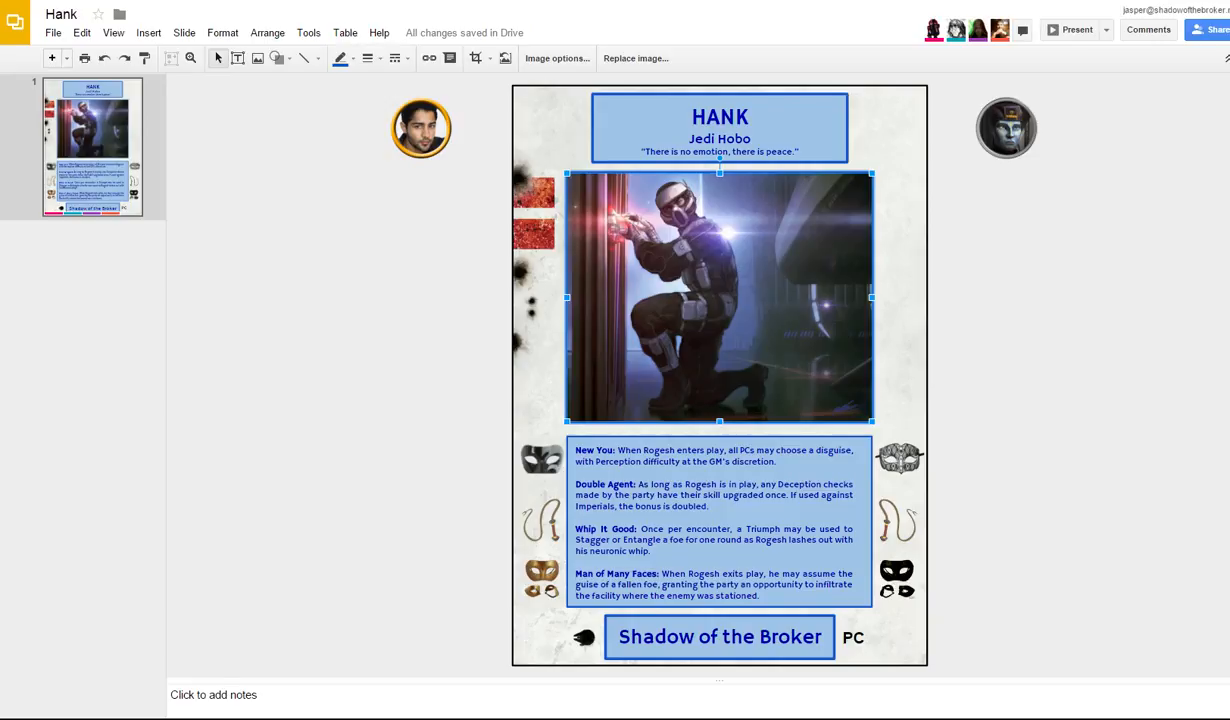
pyautogui.rightClick(755, 219)
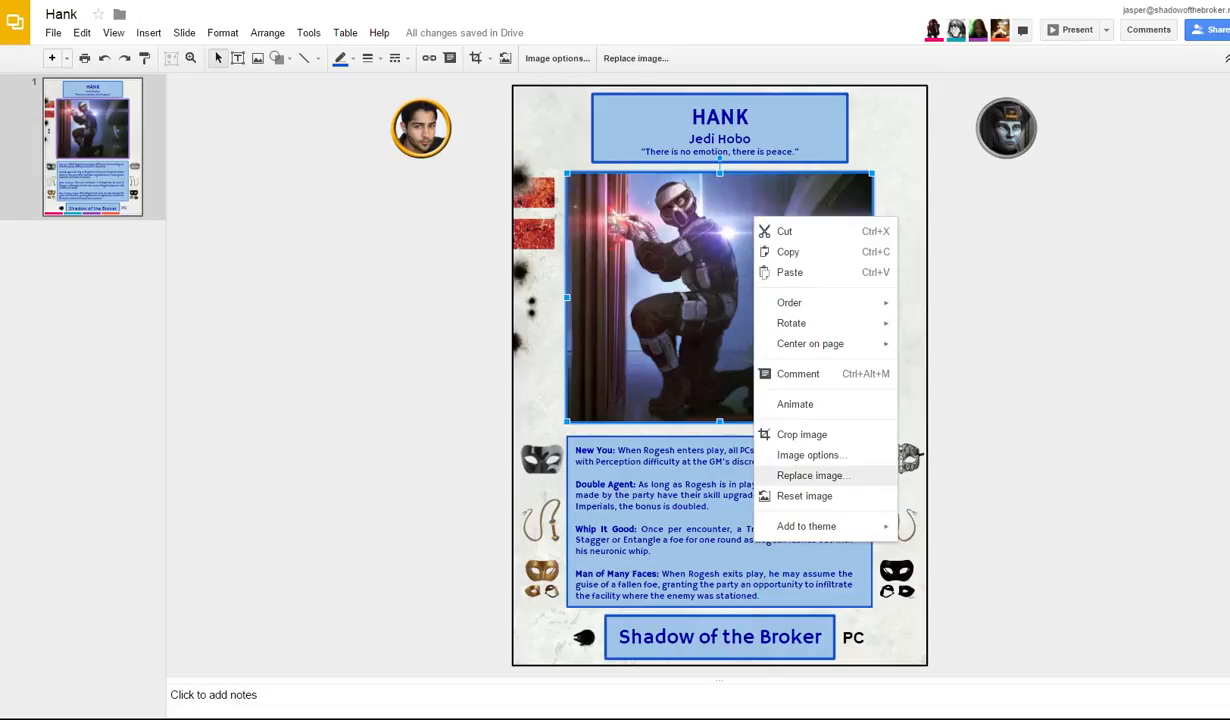
pyautogui.click(809, 475)
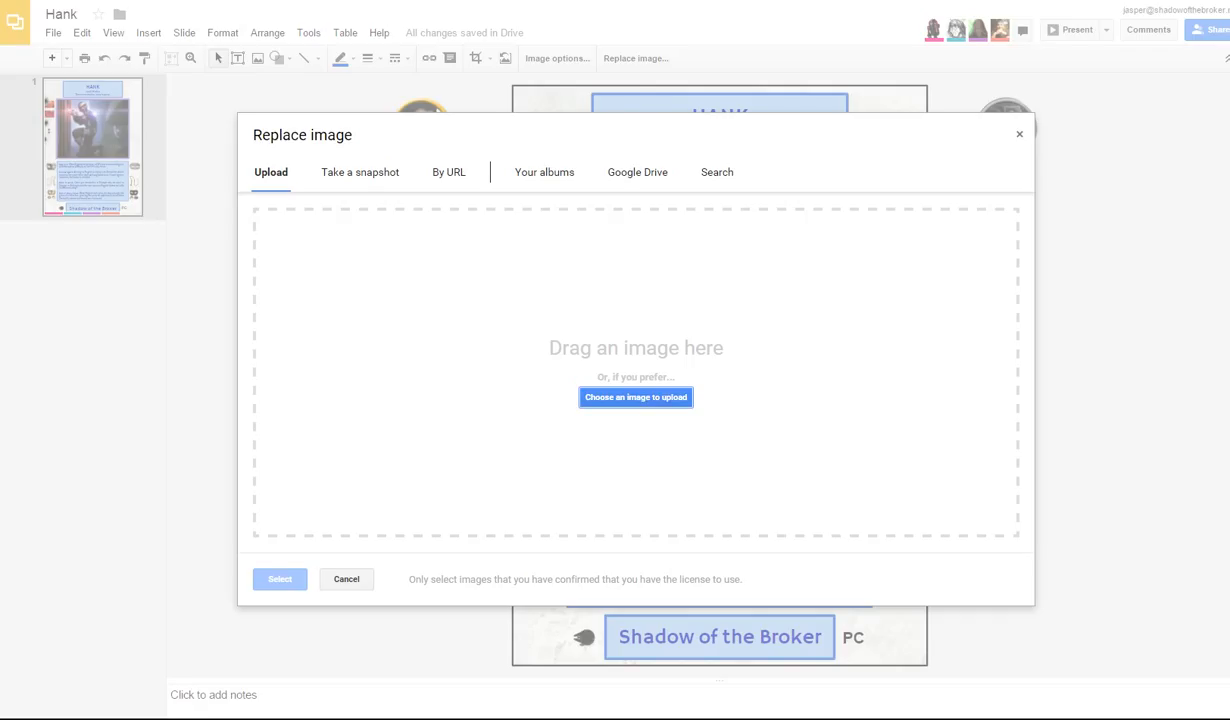
pyautogui.click(1019, 134)
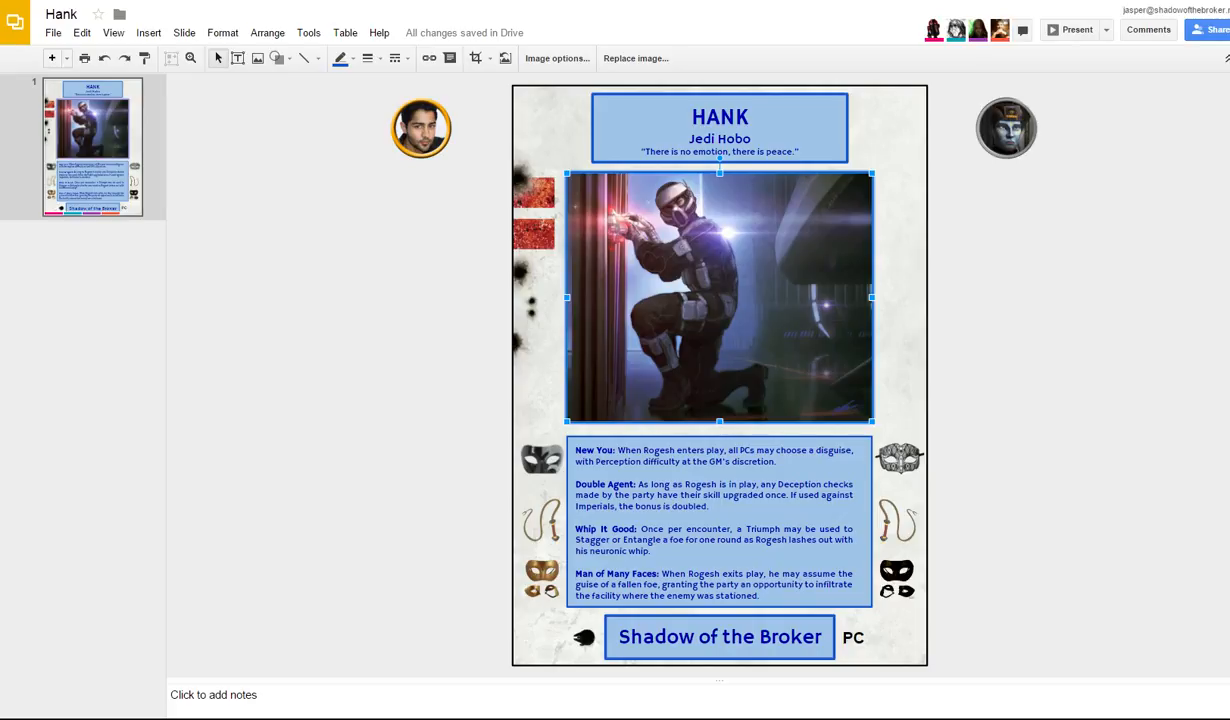
pyautogui.rightClick(767, 291)
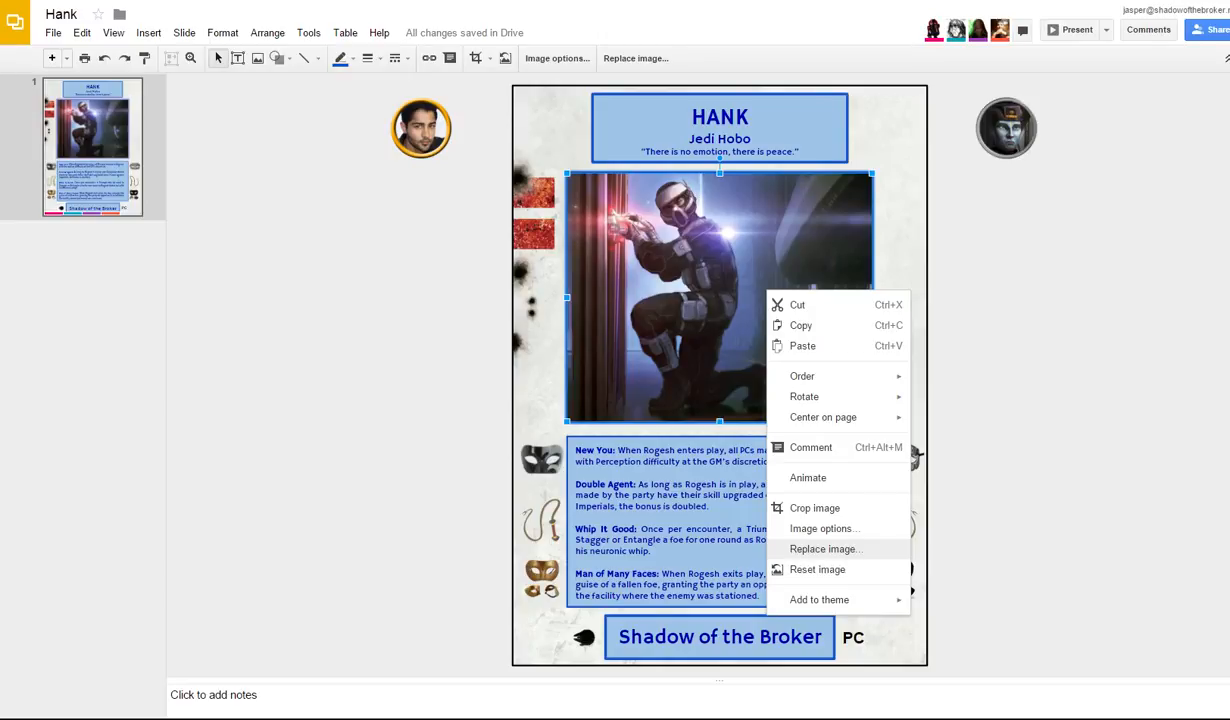
pyautogui.click(1010, 465)
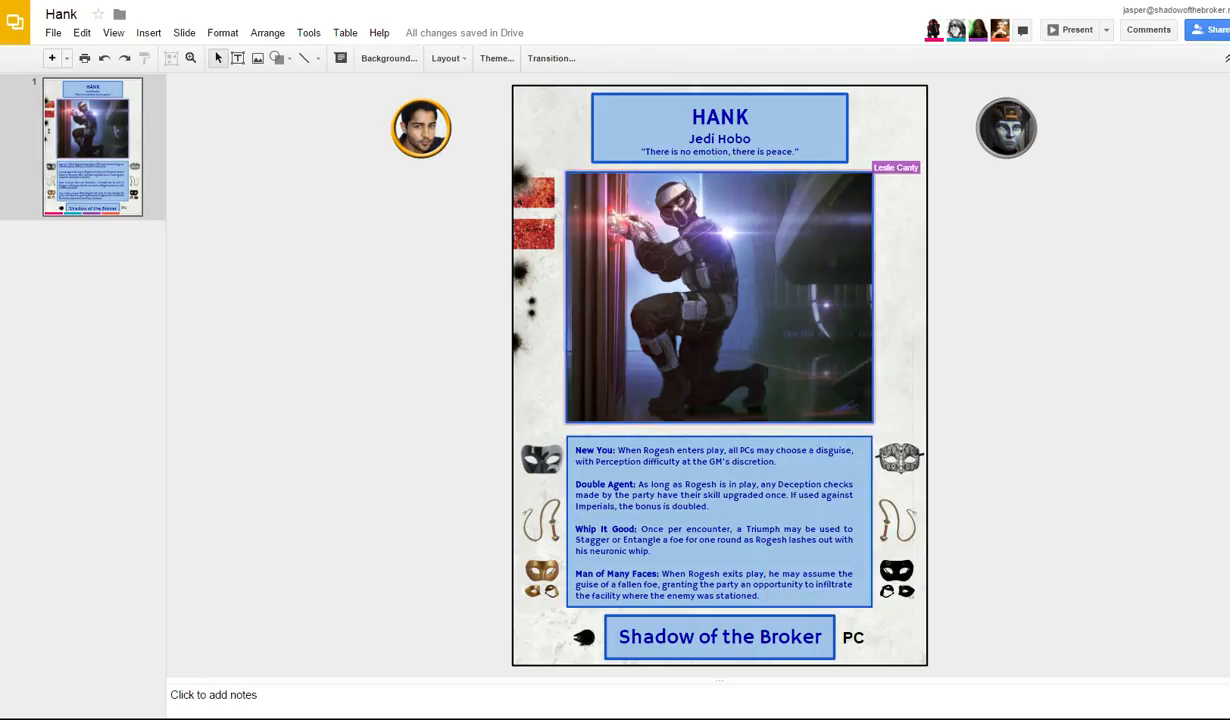
pyautogui.rightClick(766, 258)
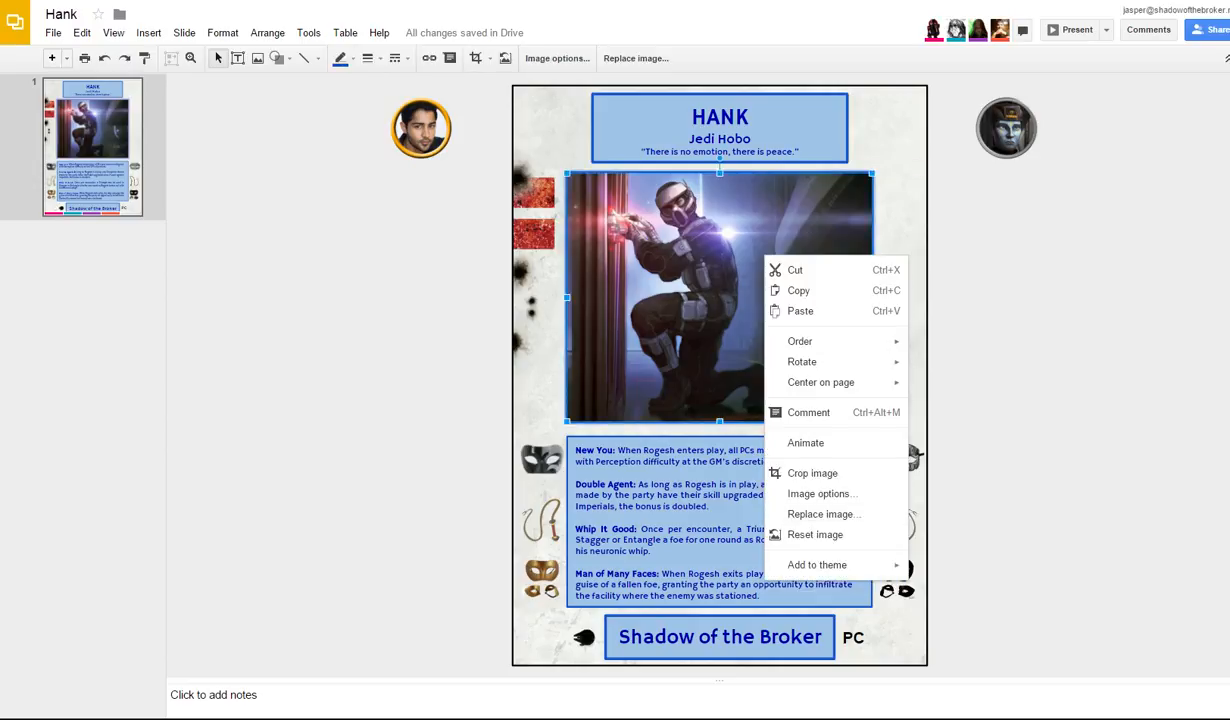
pyautogui.click(1010, 430)
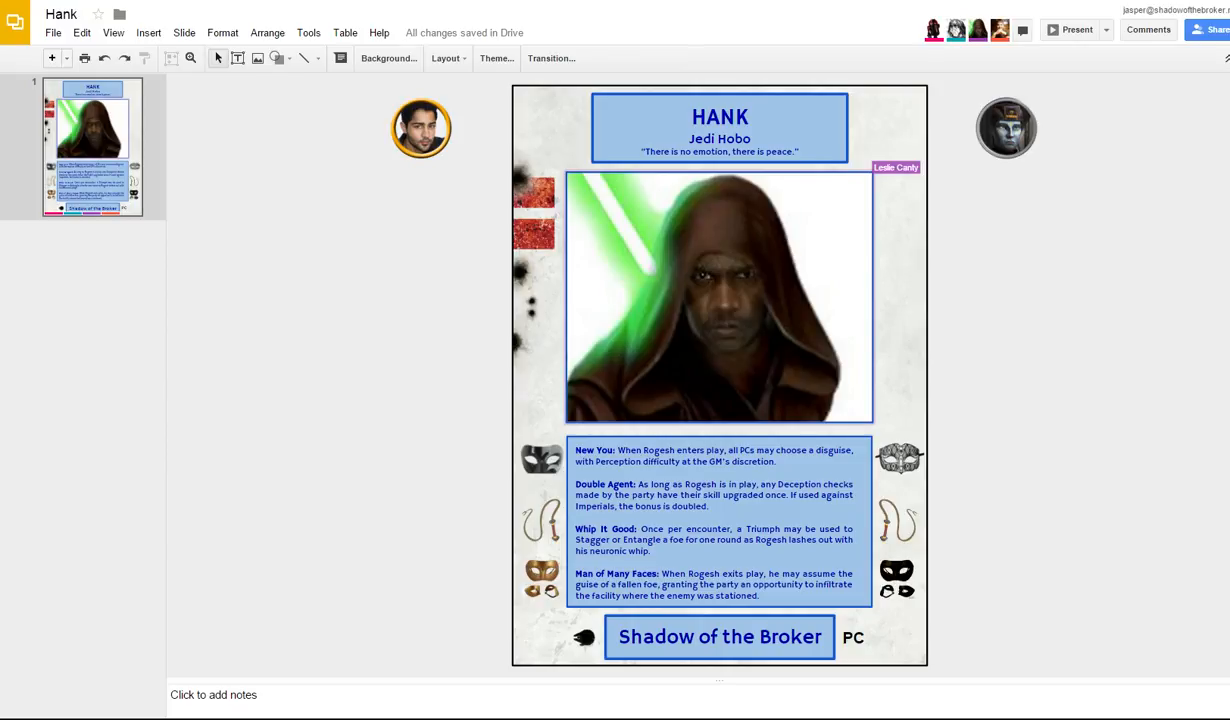
# Step: Inspect how the hooded Jedi picture is cropped to its frame, leaving the crop as it is
pyautogui.rightClick(785, 263)
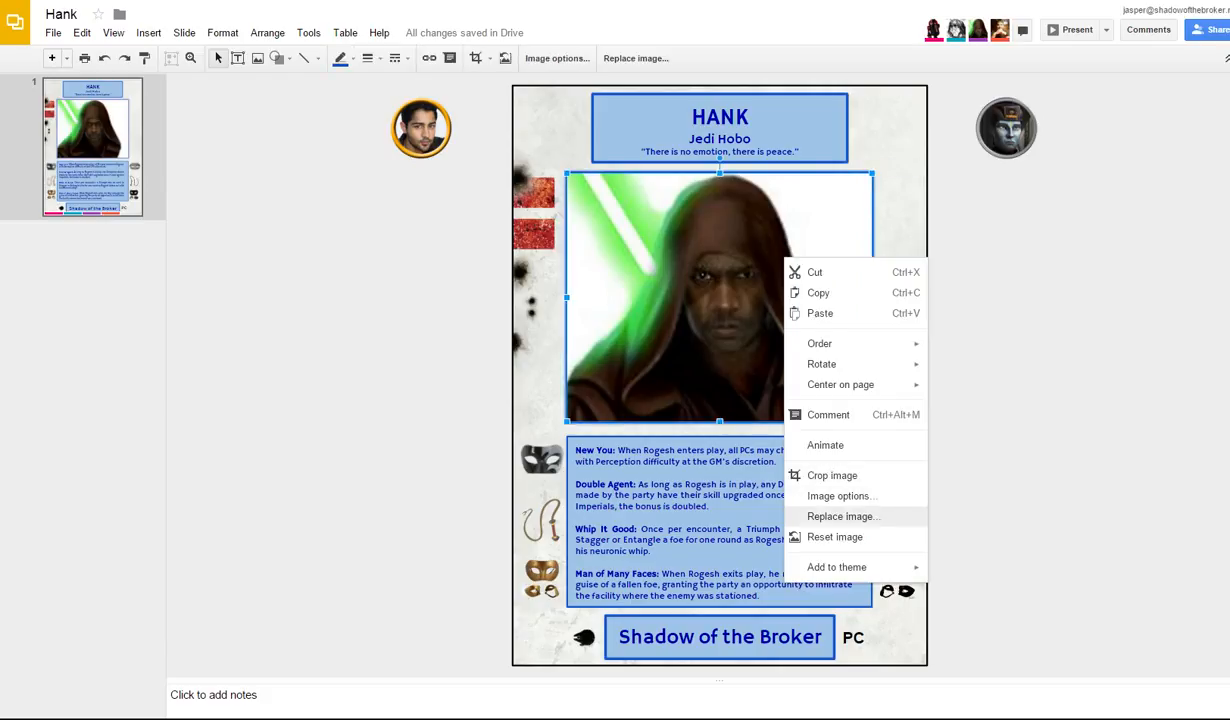
pyautogui.click(704, 250)
pyautogui.rightClick(702, 238)
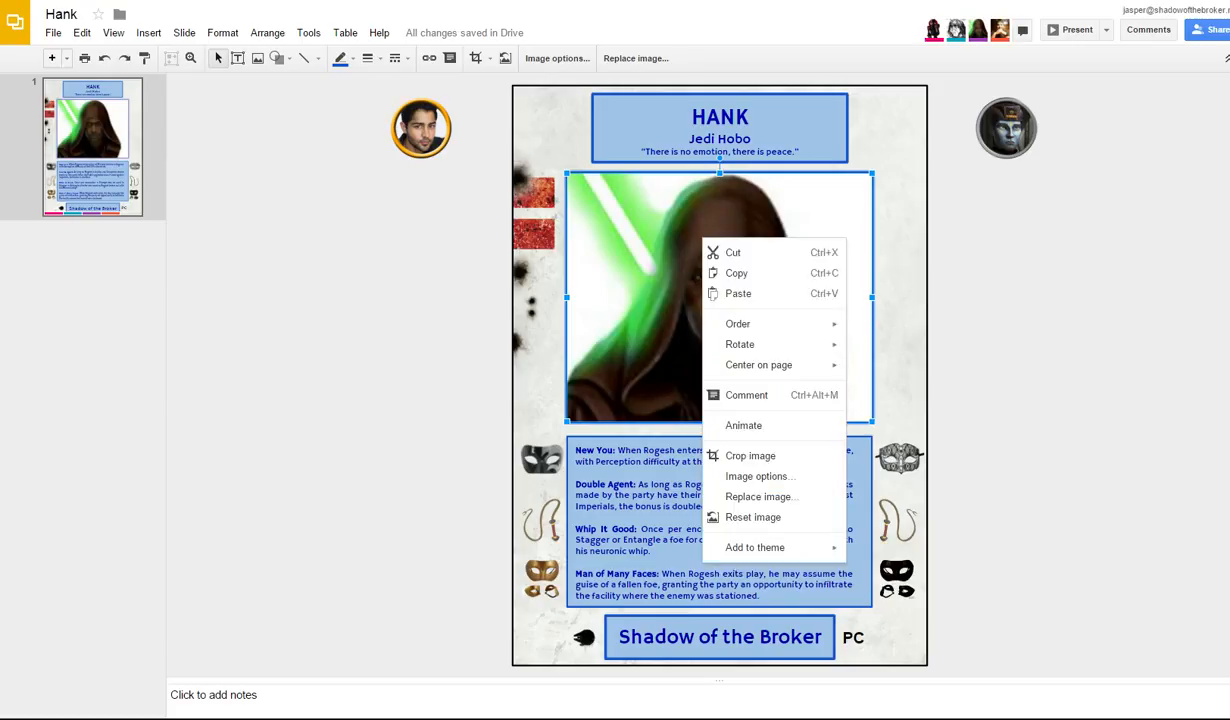
pyautogui.click(750, 455)
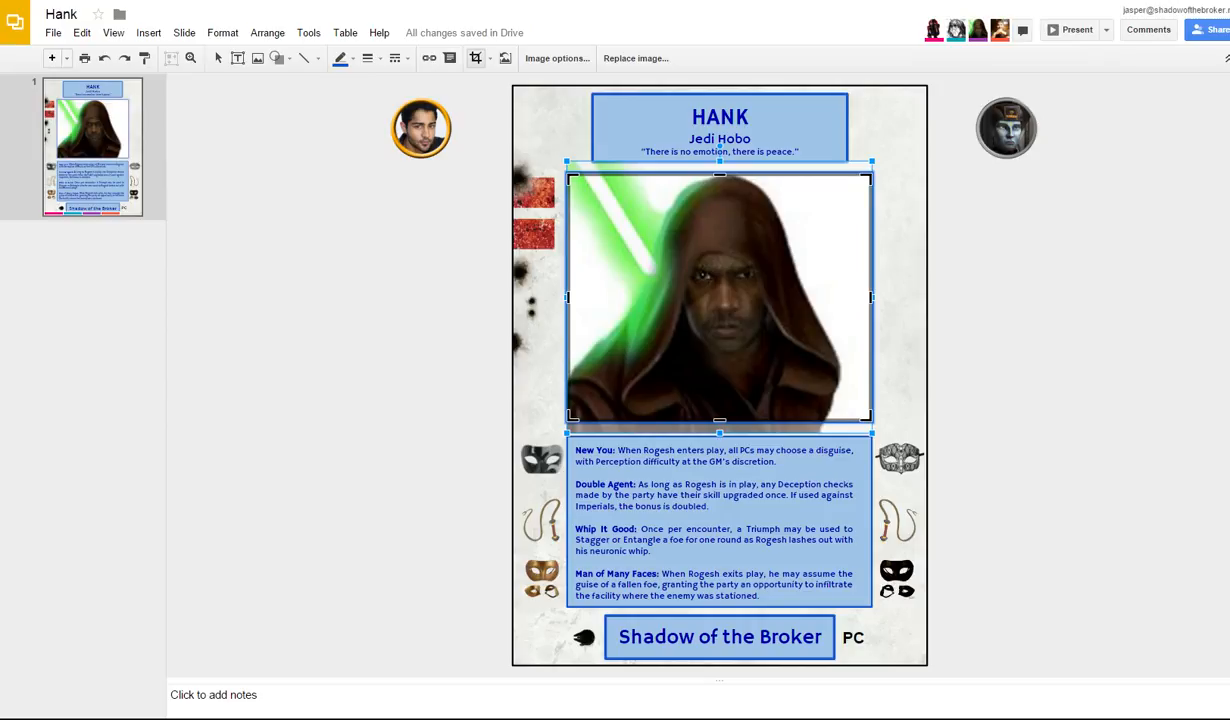
pyautogui.press('Return')
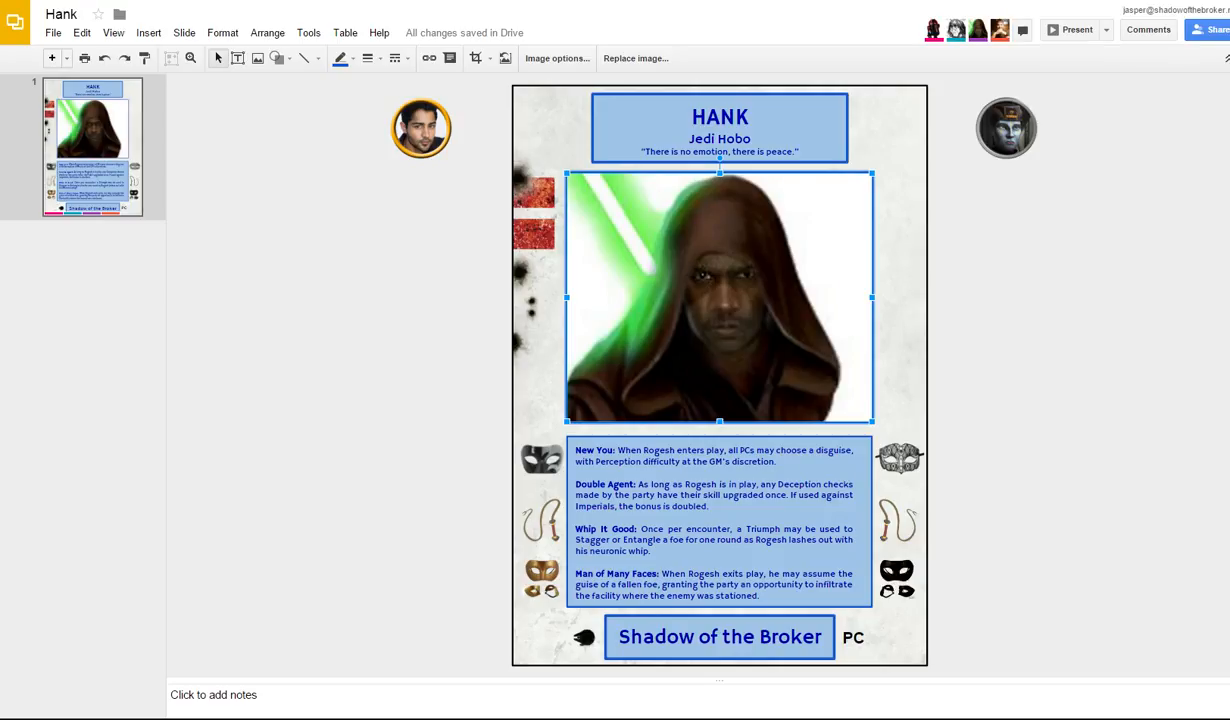
pyautogui.rightClick(812, 224)
pyautogui.click(899, 196)
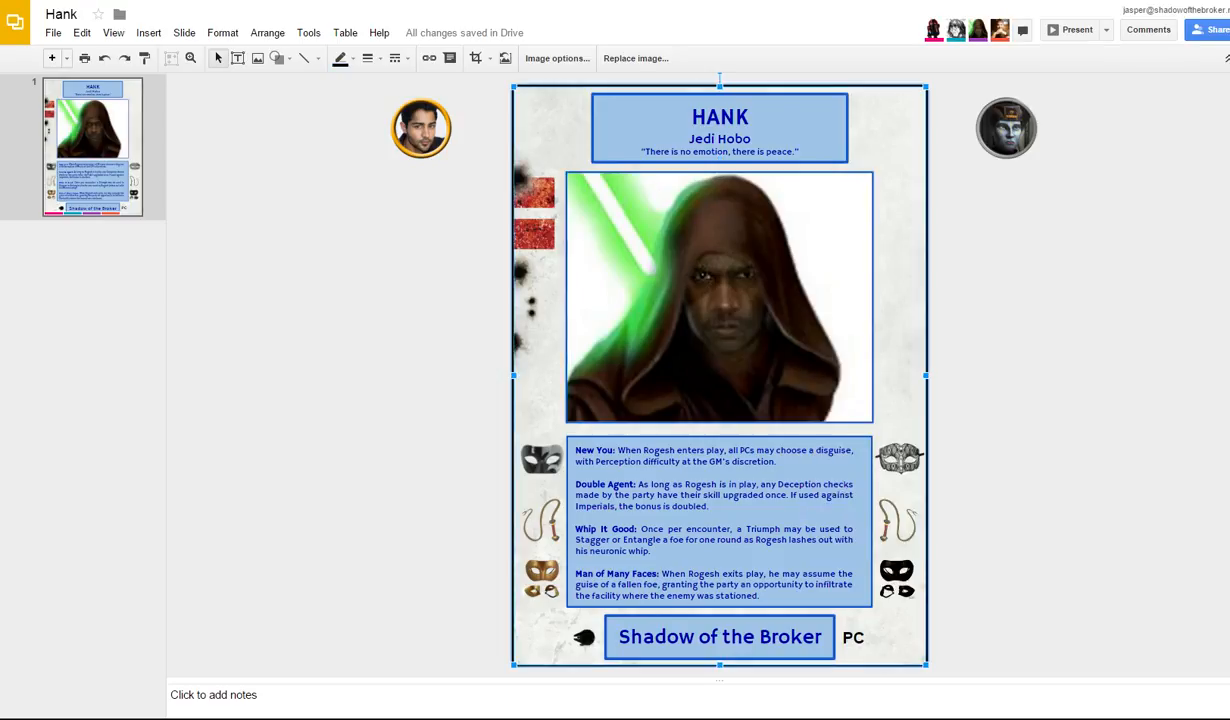
pyautogui.click(719, 440)
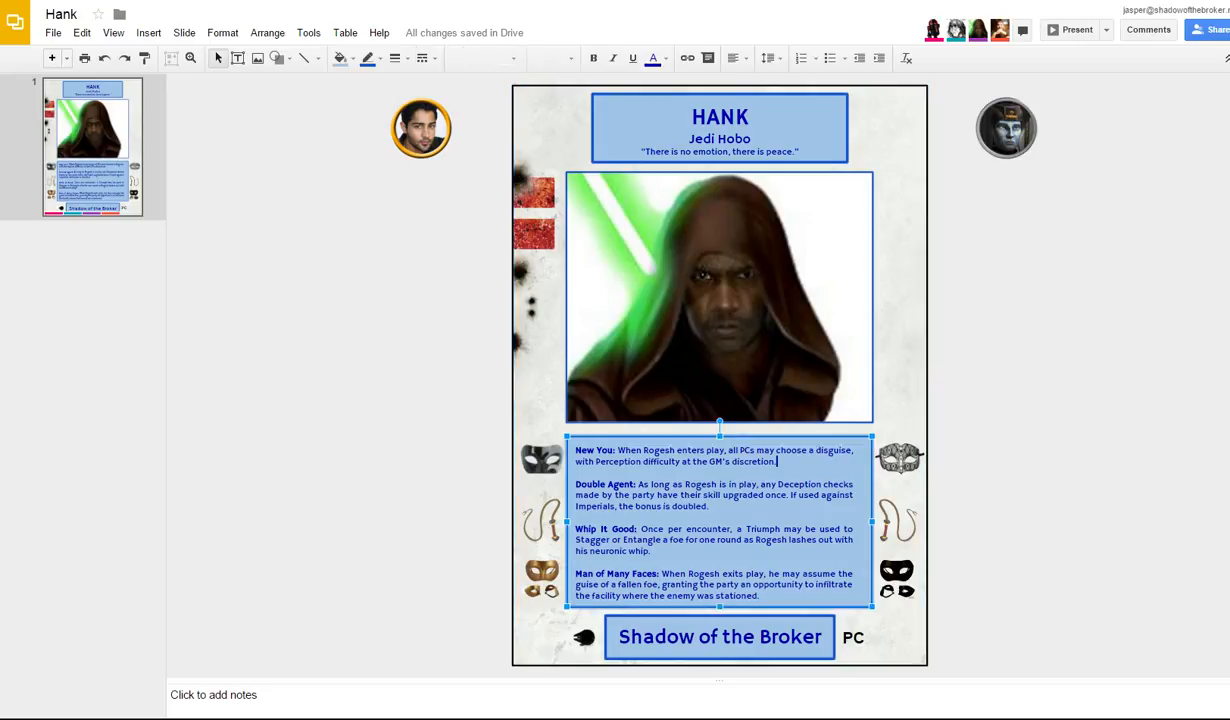
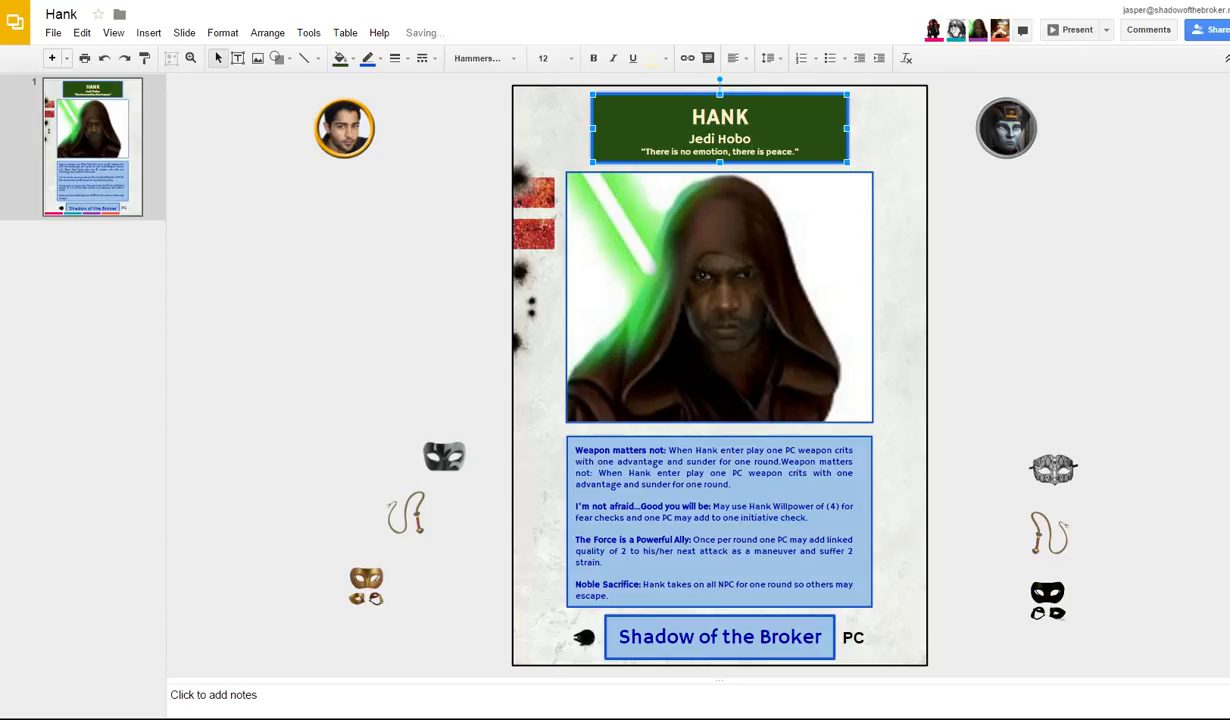
pyautogui.moveTo(801, 152); pyautogui.dragTo(691, 117)
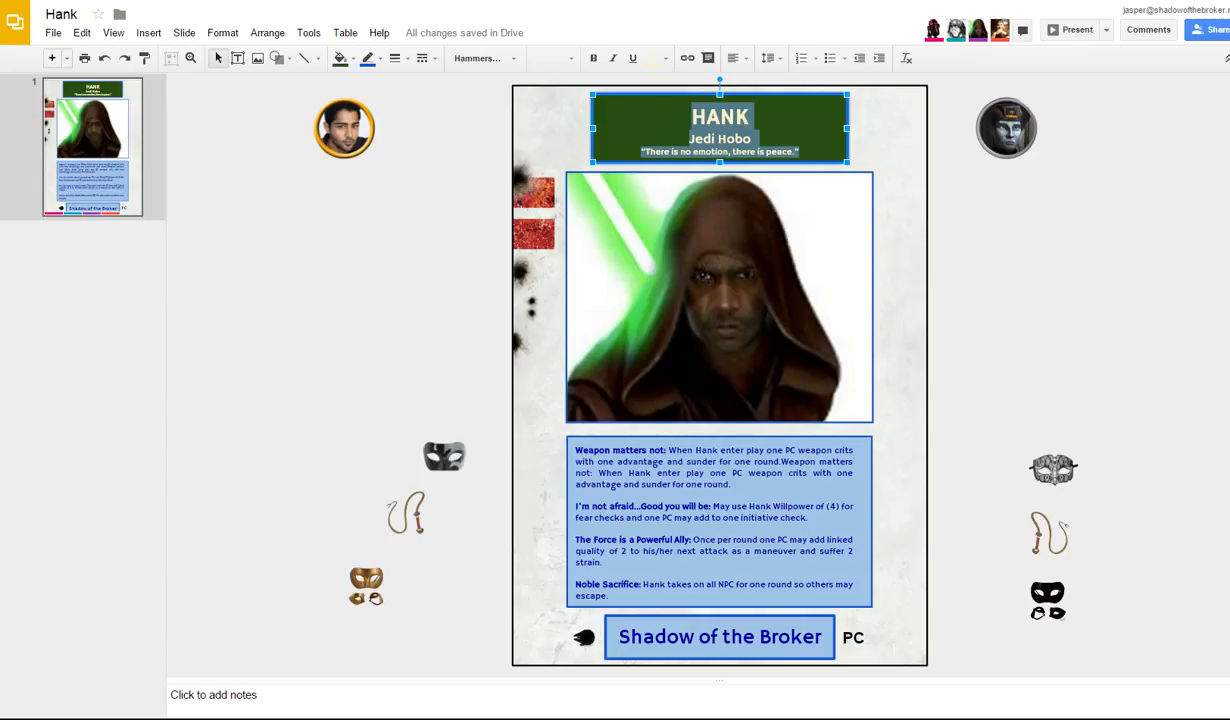
pyautogui.click(752, 139)
pyautogui.click(883, 142)
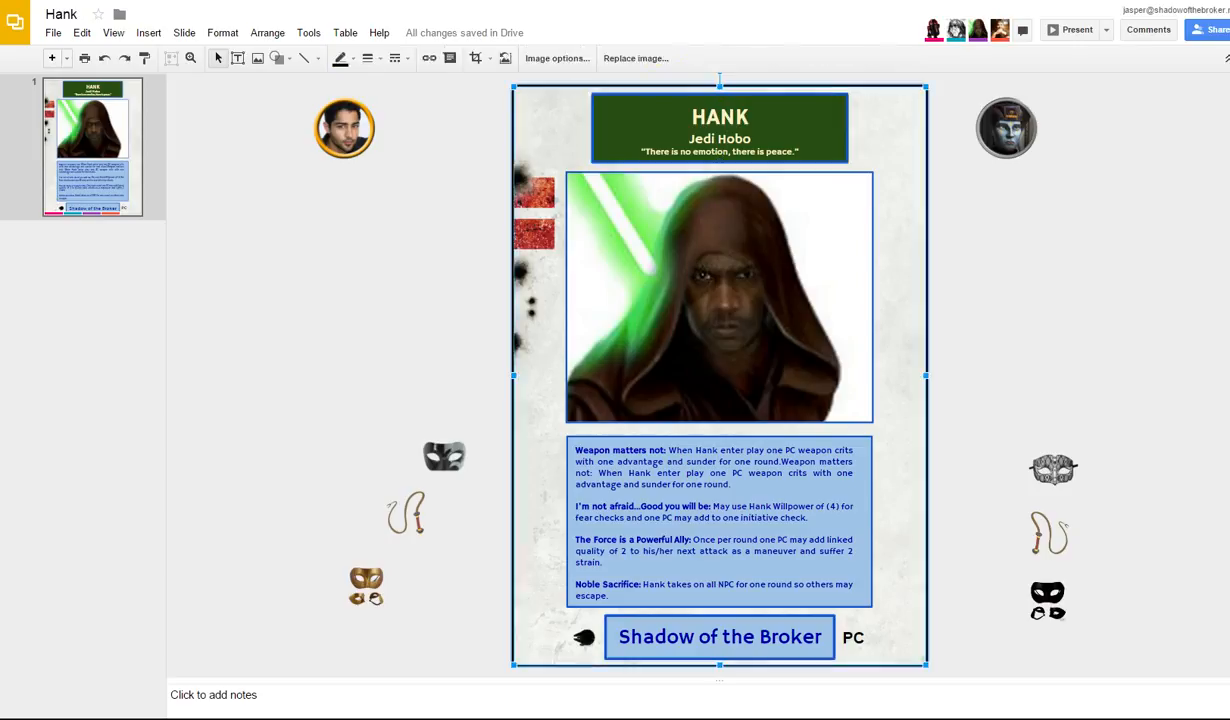
pyautogui.click(753, 139)
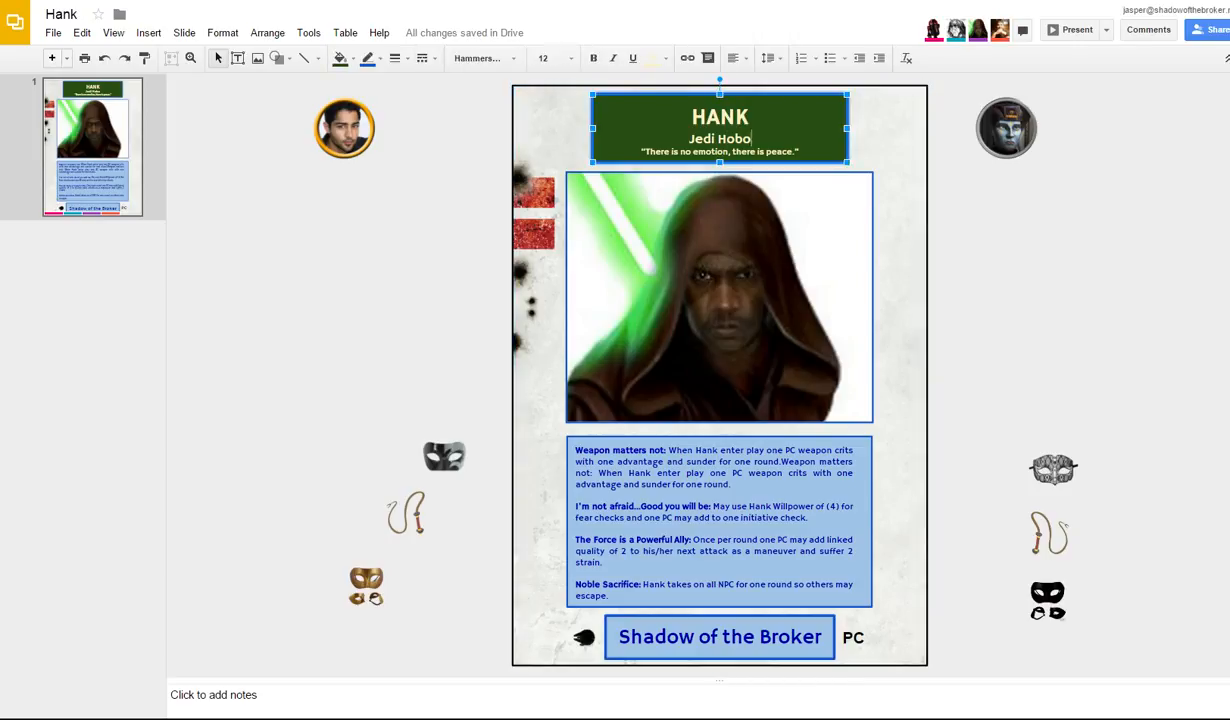
pyautogui.hotkey('ctrl', 'a')
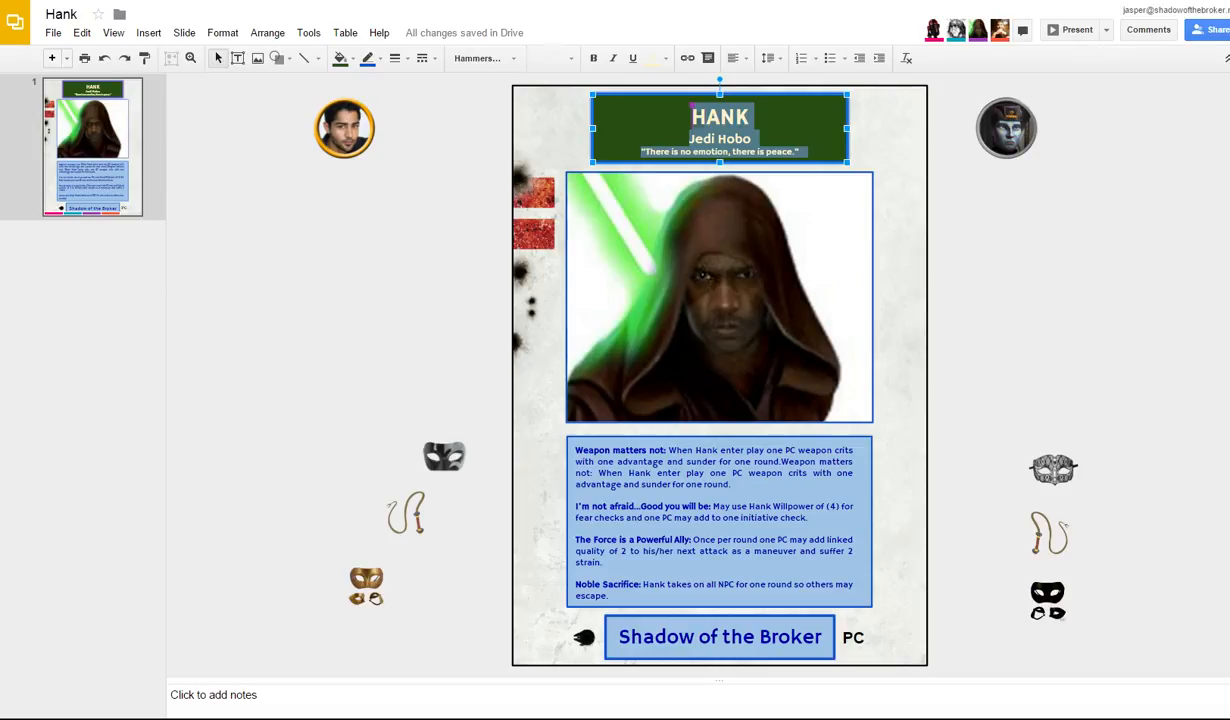
pyautogui.click(721, 115)
pyautogui.click(889, 135)
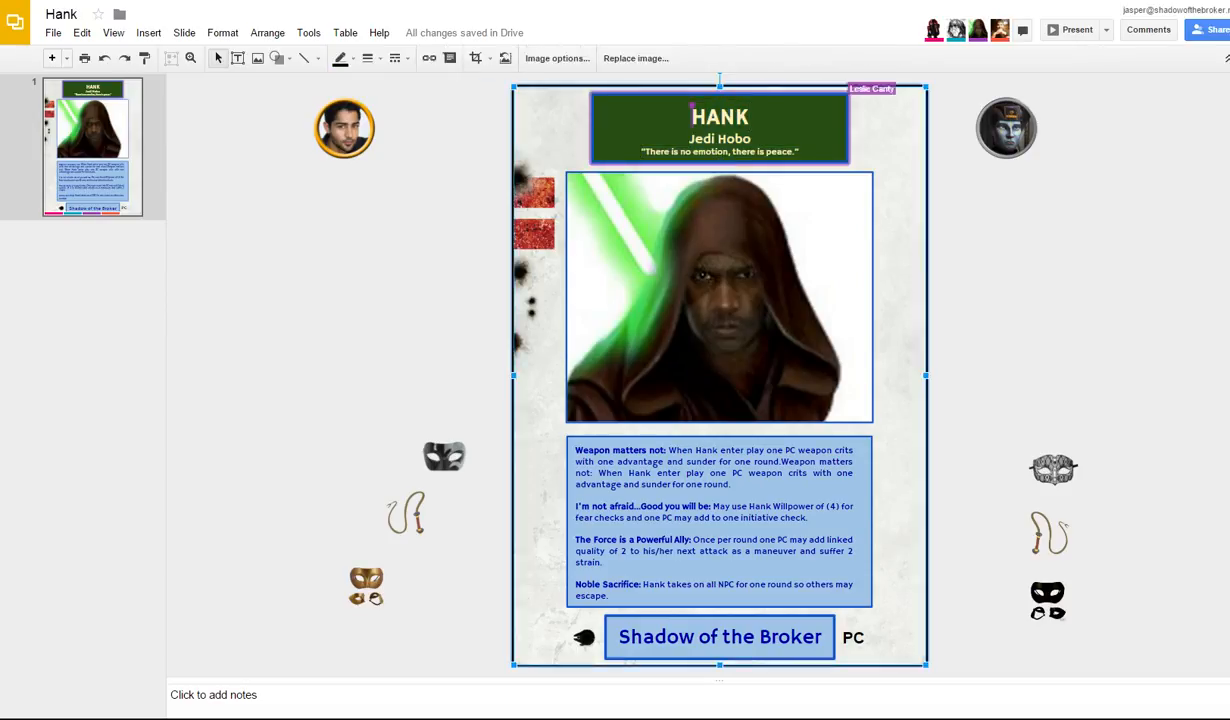
pyautogui.click(847, 138)
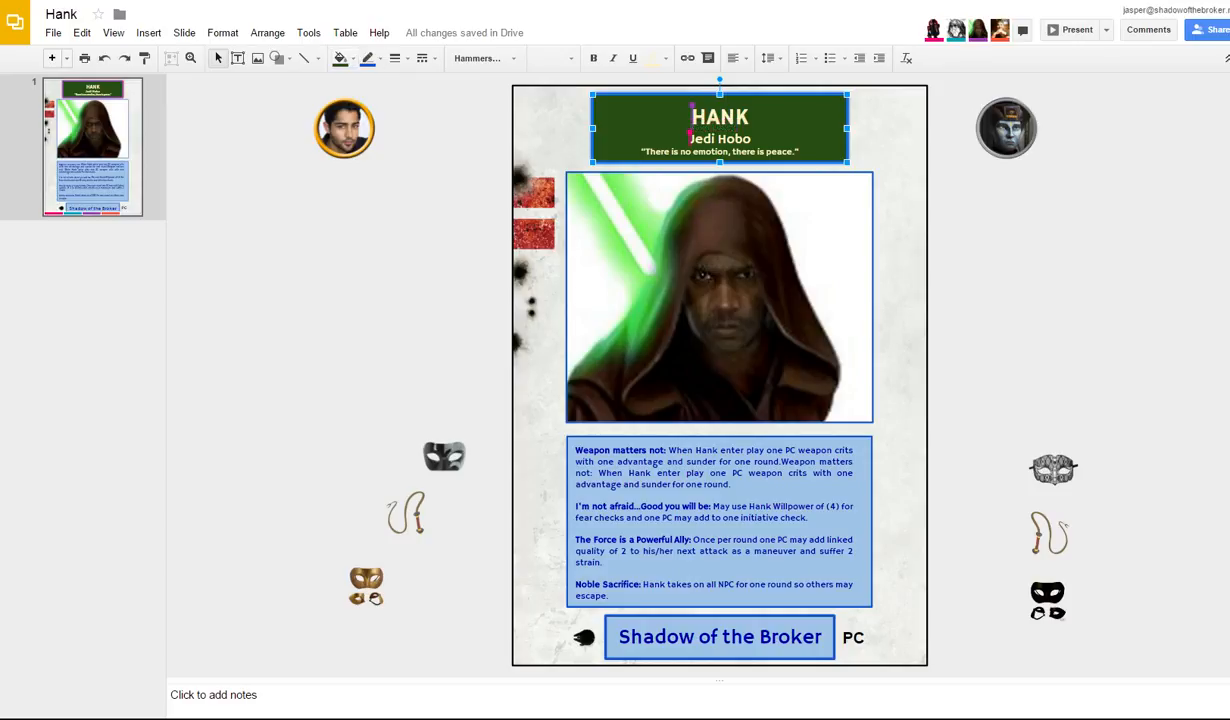
pyautogui.hotkey('ctrl', 'a')
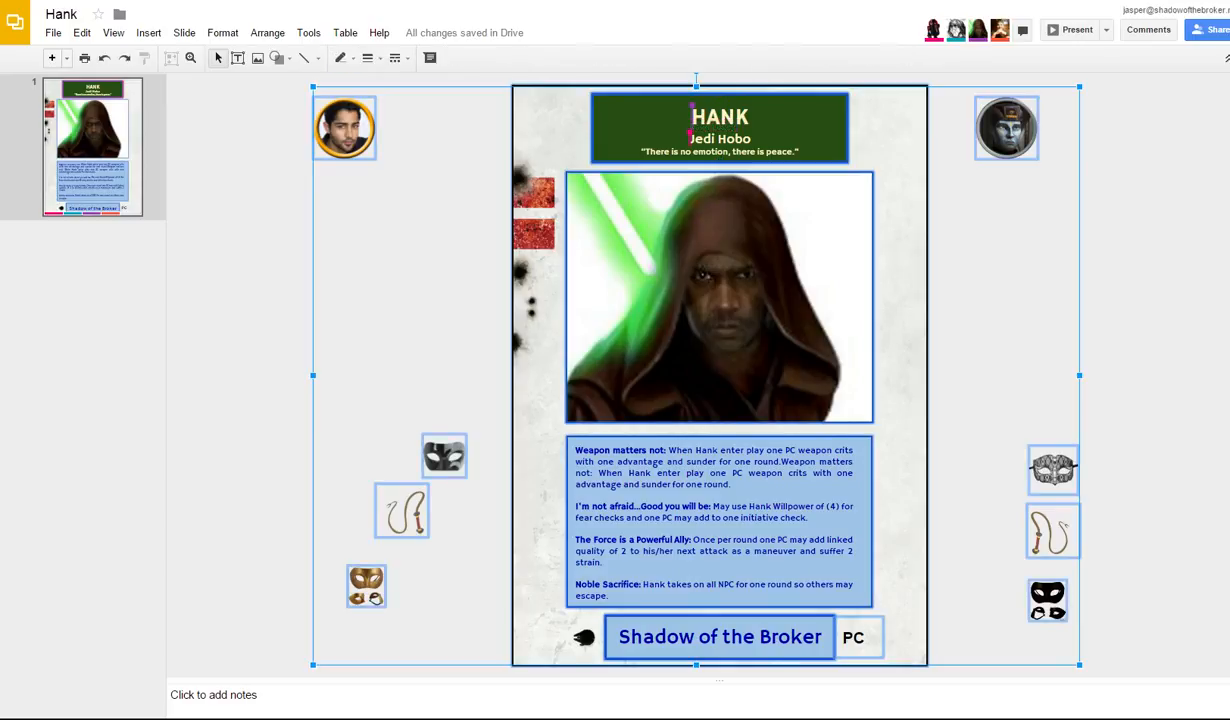
pyautogui.press('Escape')
pyautogui.click(835, 136)
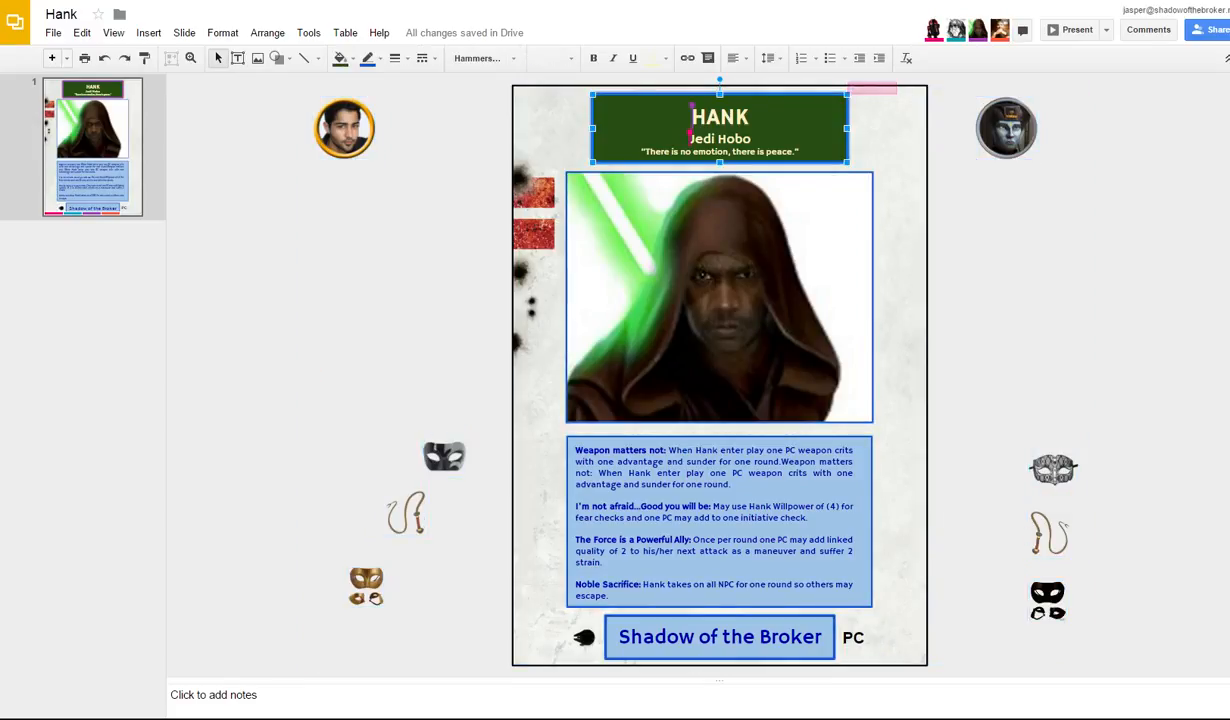
pyautogui.hotkey('ctrl', 'a')
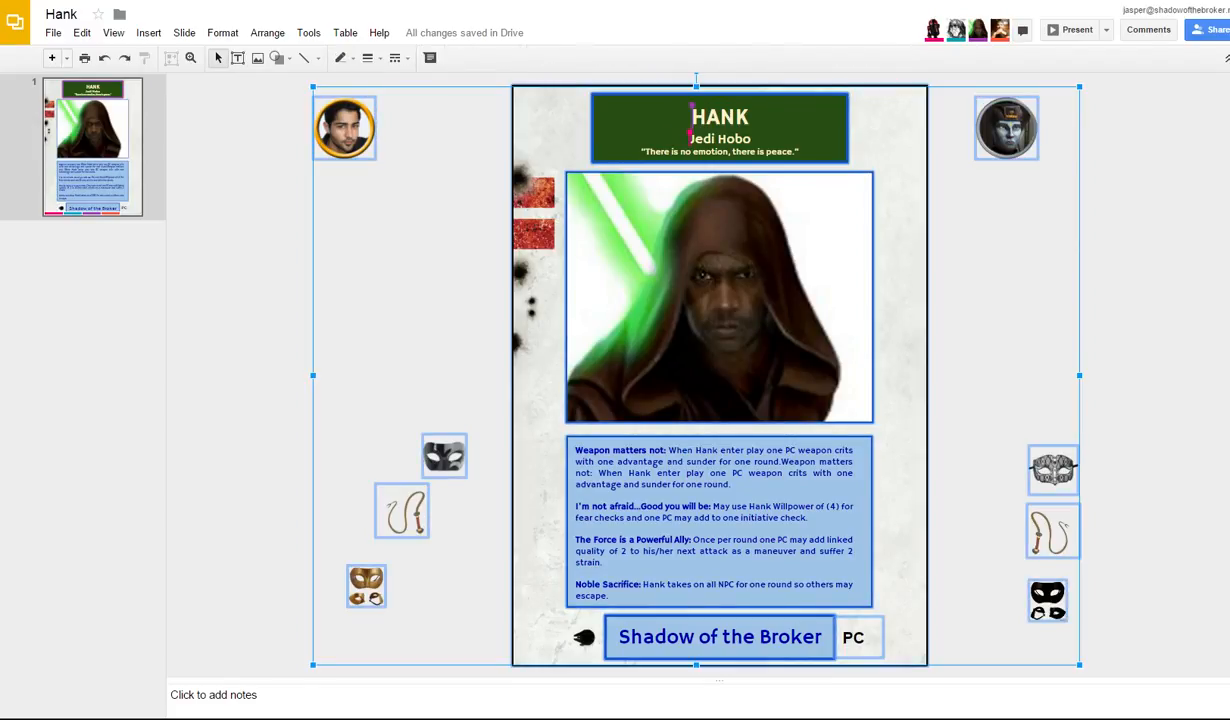
# Step: Fill the title box behind "HANK" with light green
pyautogui.press('Escape')
pyautogui.click(838, 100)
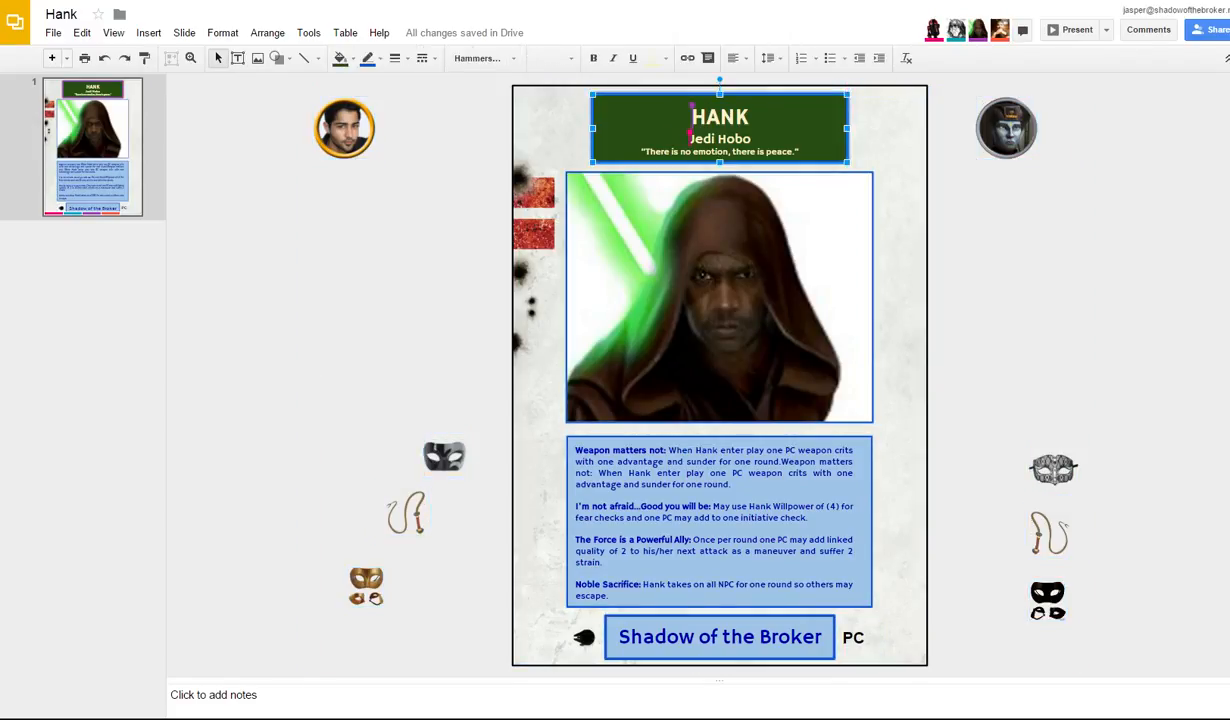
pyautogui.click(735, 116)
pyautogui.hotkey('ctrl', 'a')
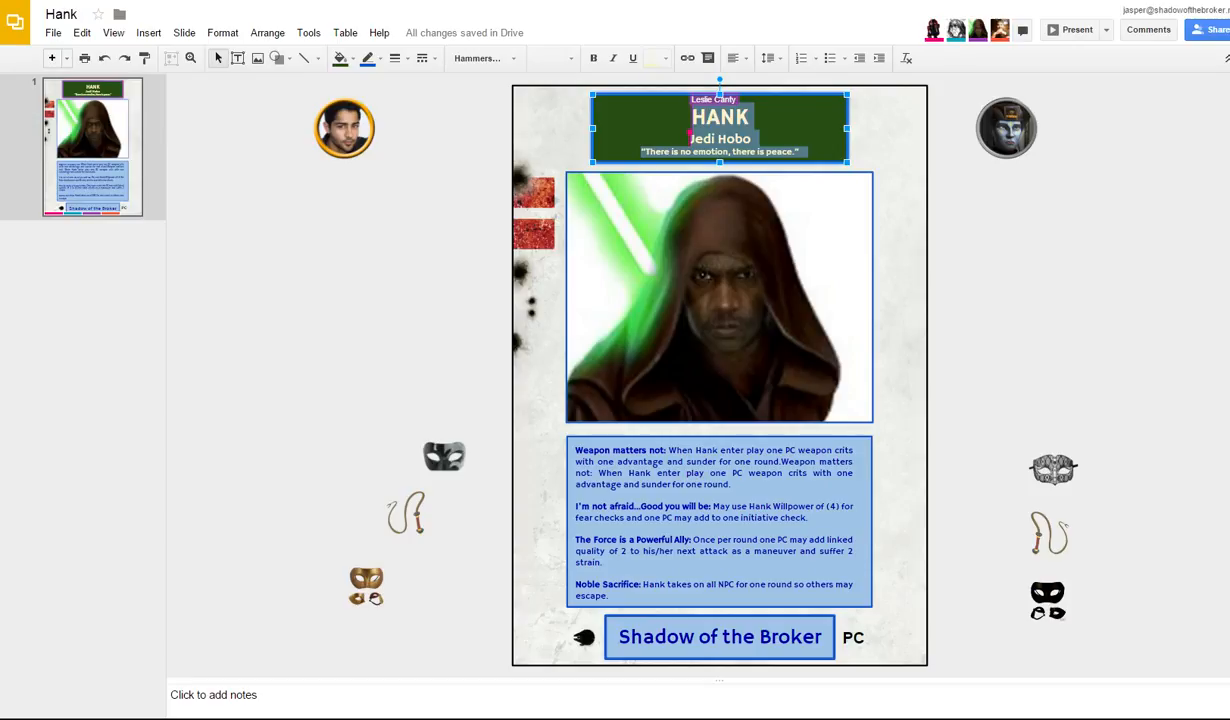
pyautogui.click(340, 58)
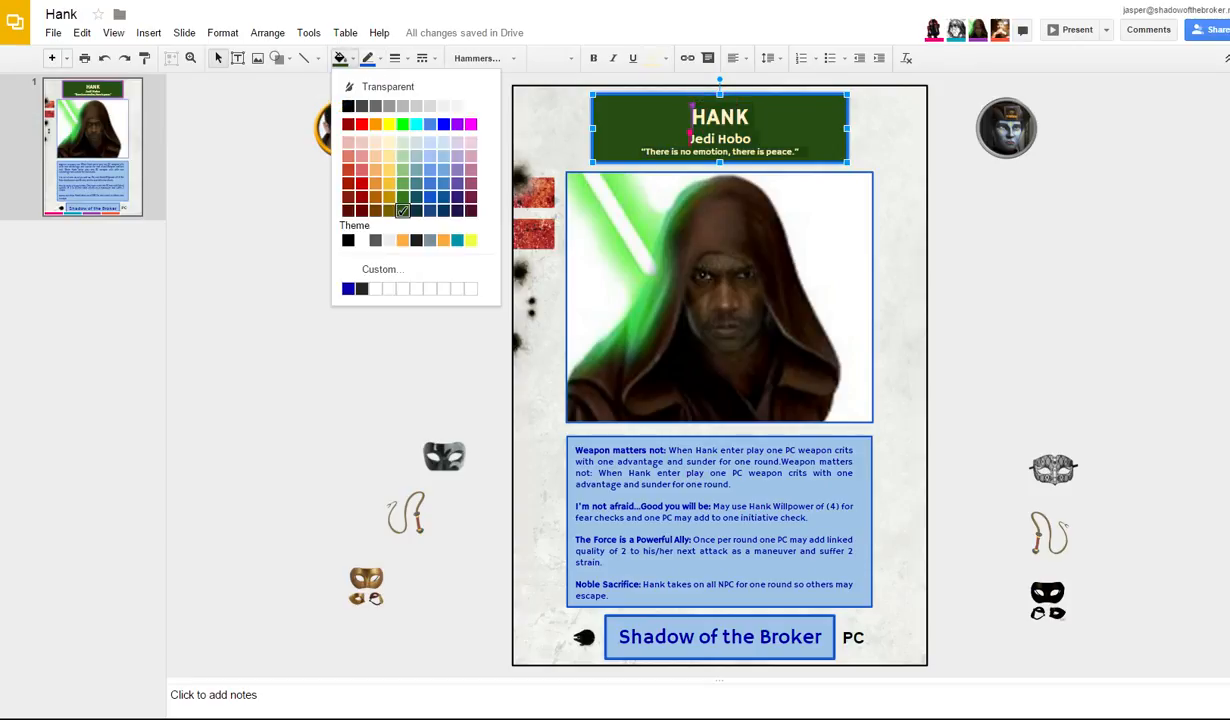
pyautogui.click(402, 155)
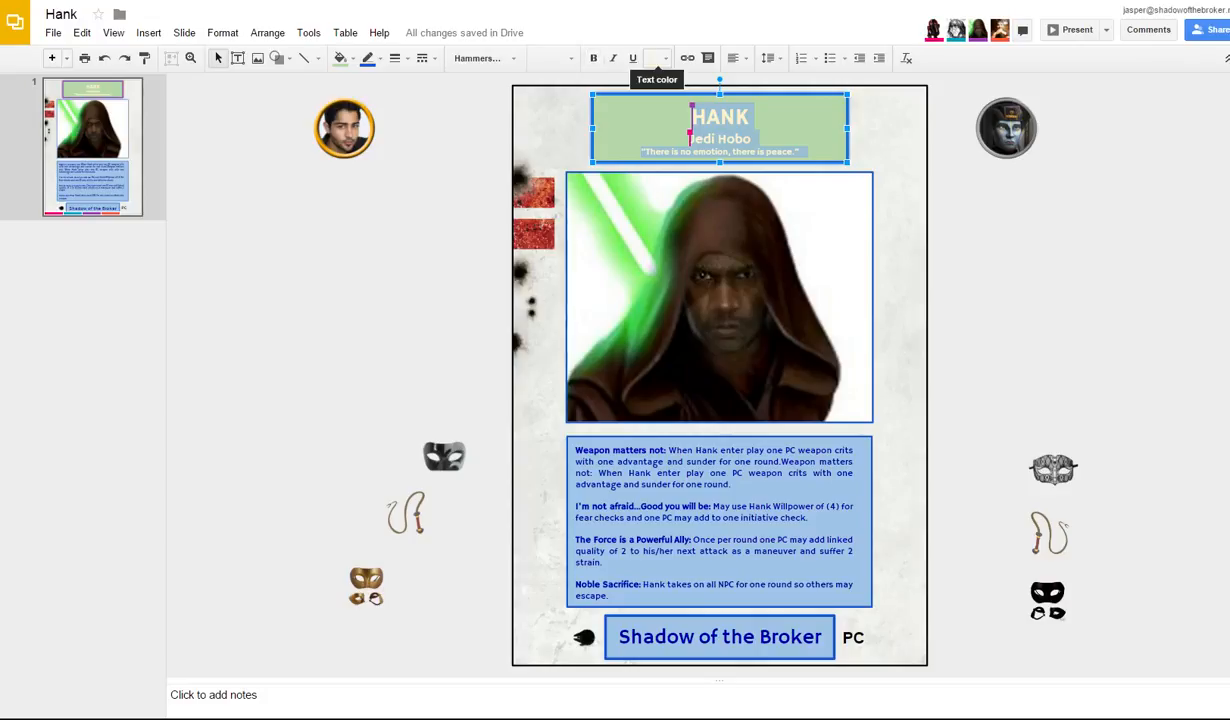
# Step: Recolor all the title box text bright green, then try the darkest green and settle on the slightly lighter dark green
pyautogui.click(658, 60)
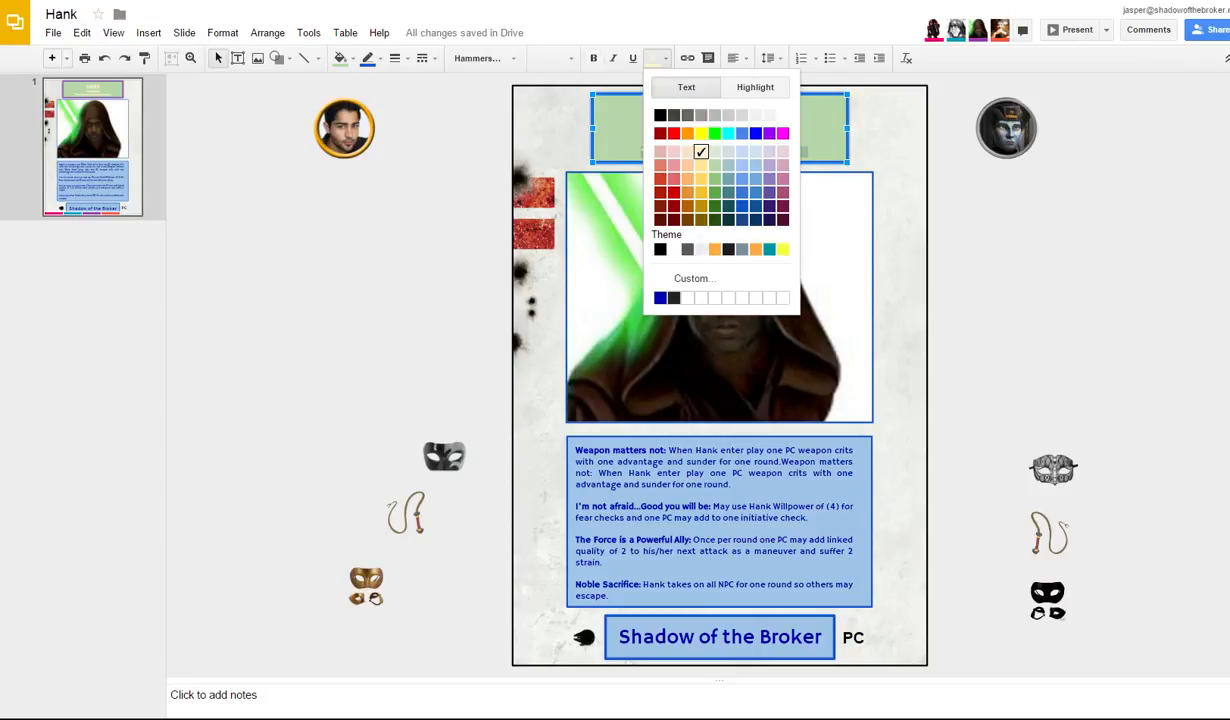
pyautogui.click(687, 128)
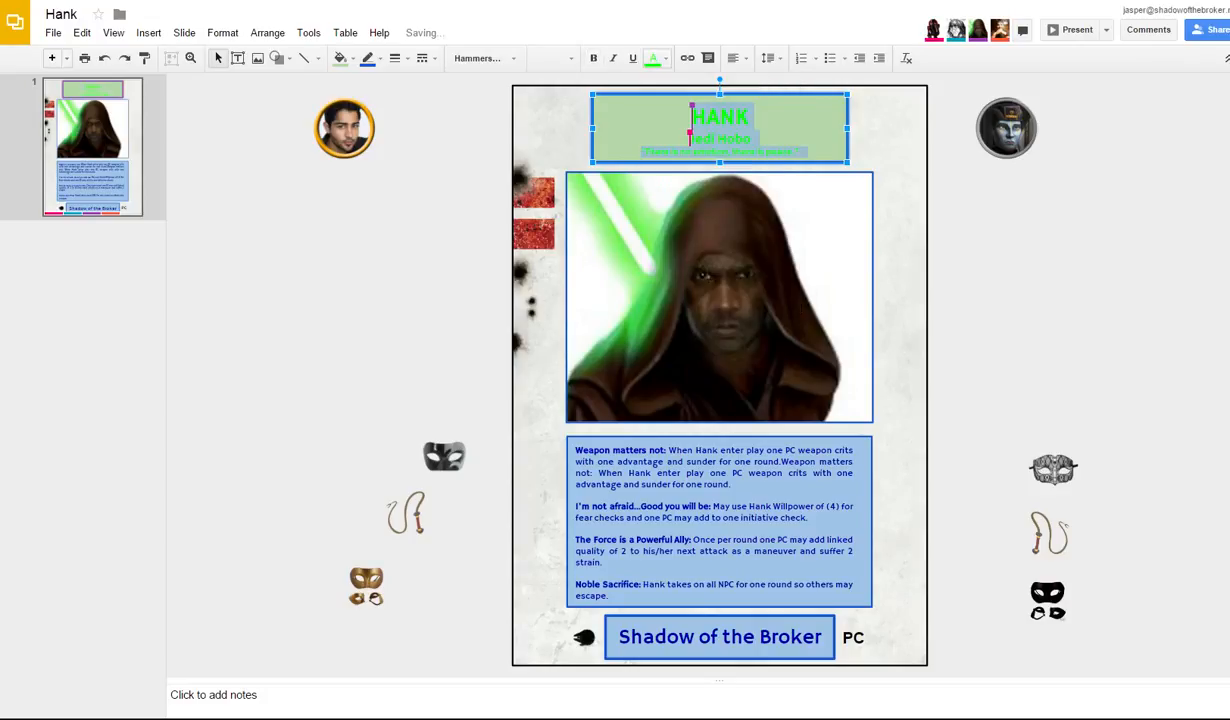
pyautogui.click(655, 58)
pyautogui.click(714, 219)
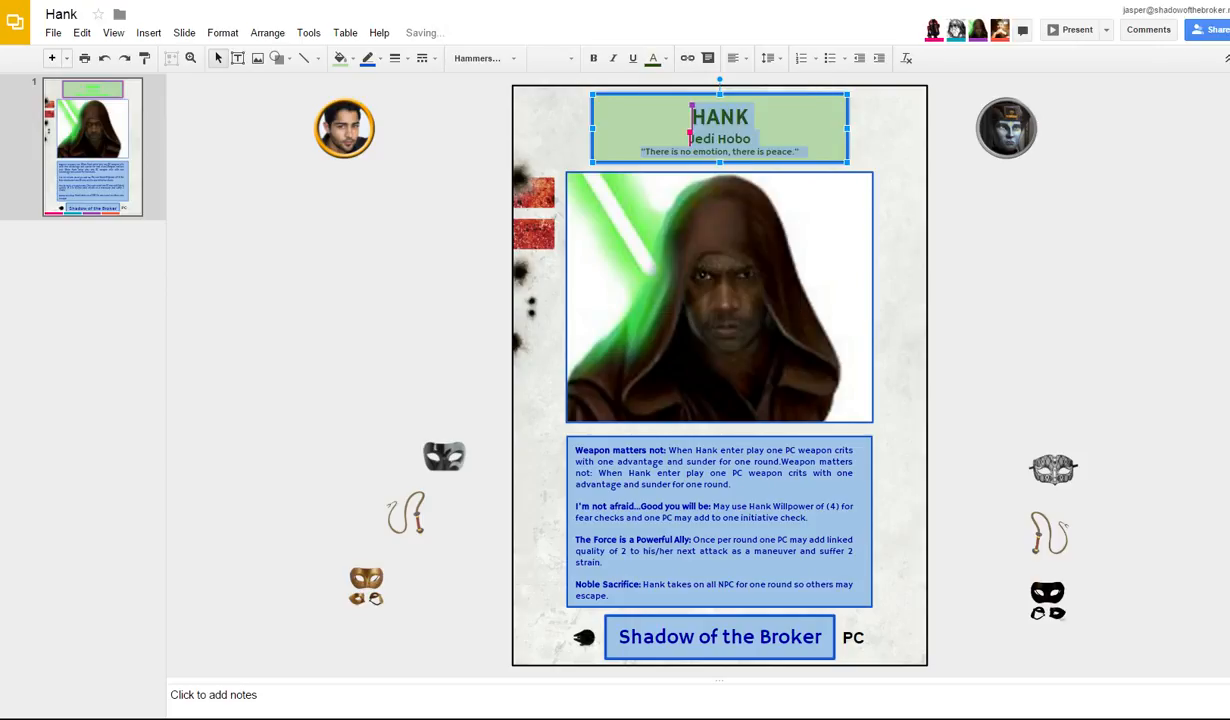
pyautogui.click(655, 58)
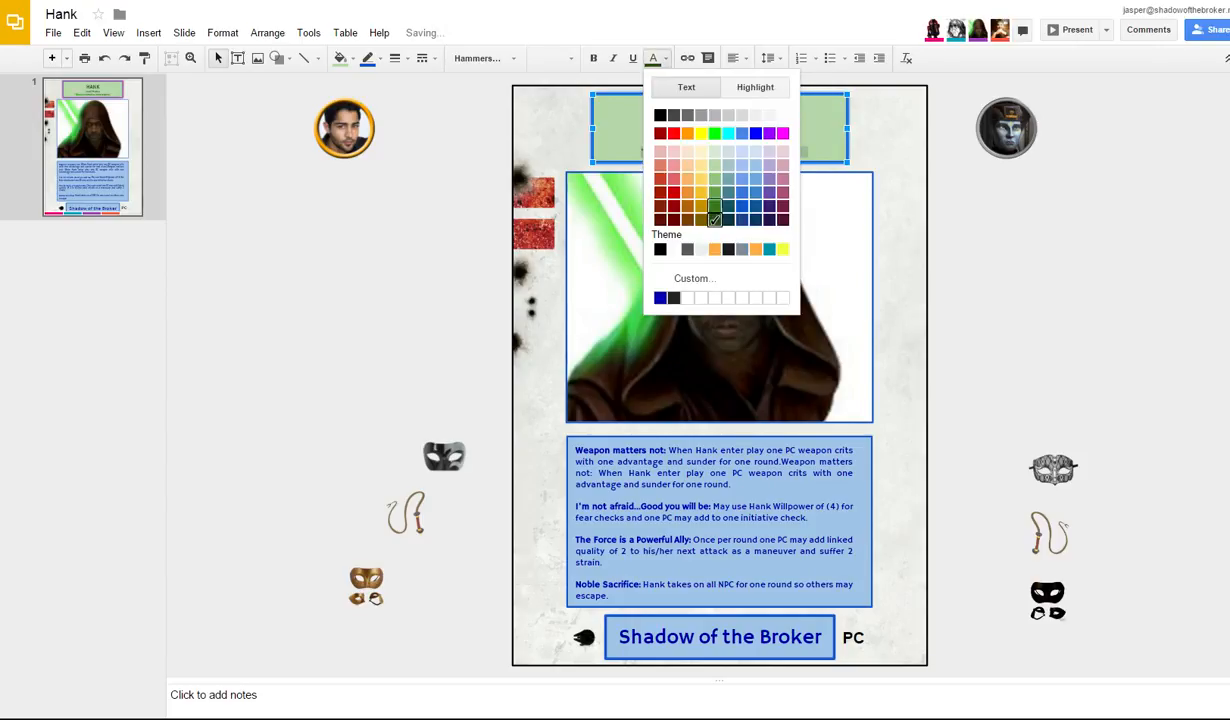
pyautogui.click(714, 206)
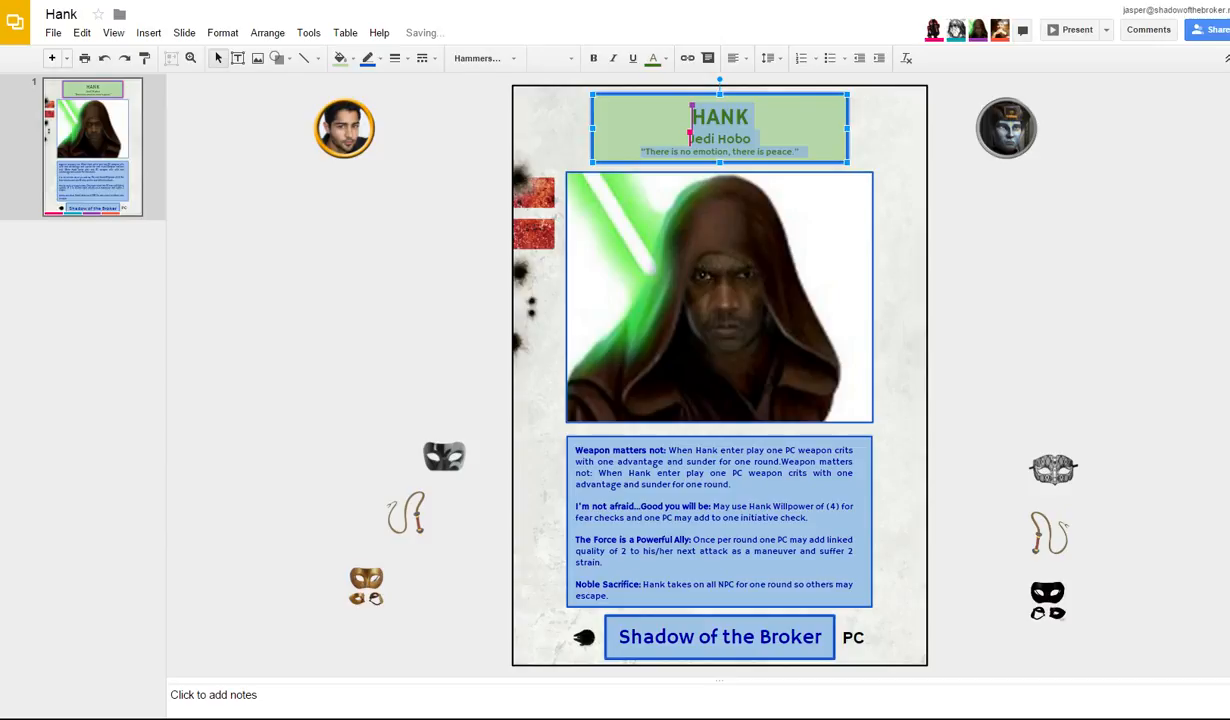
pyautogui.click(896, 205)
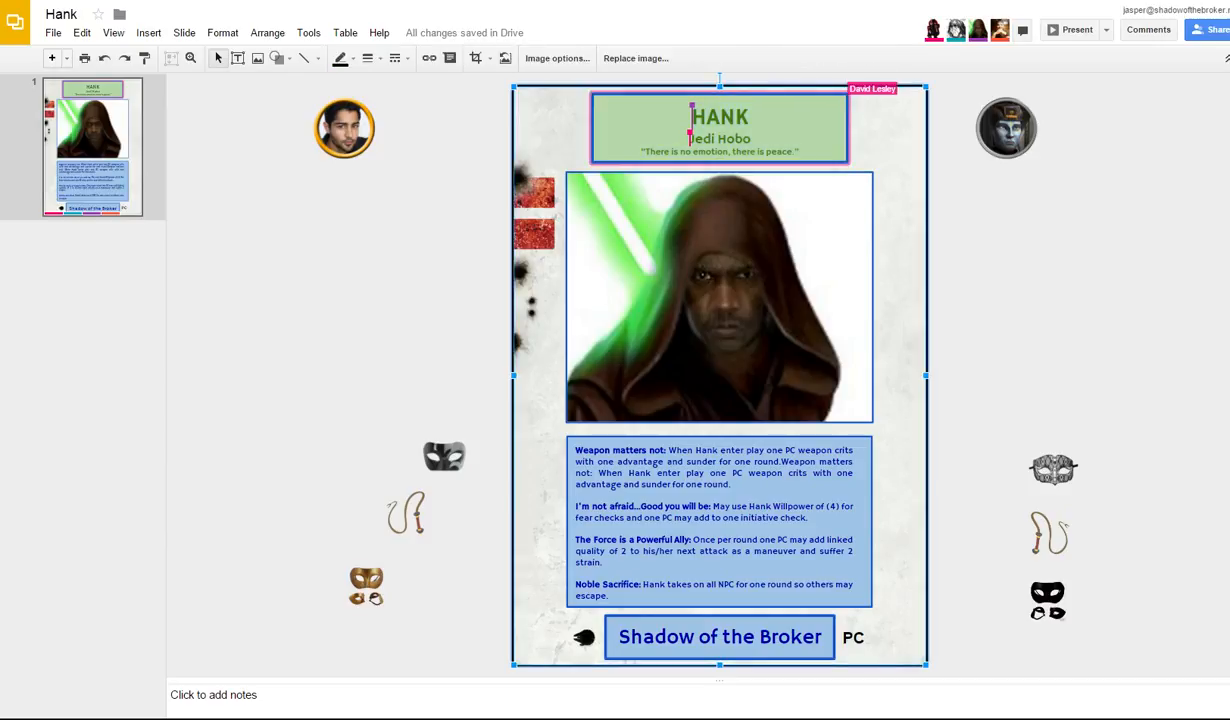
# Step: Fill the title box with black and recolor all of its text bright green
pyautogui.click(735, 117)
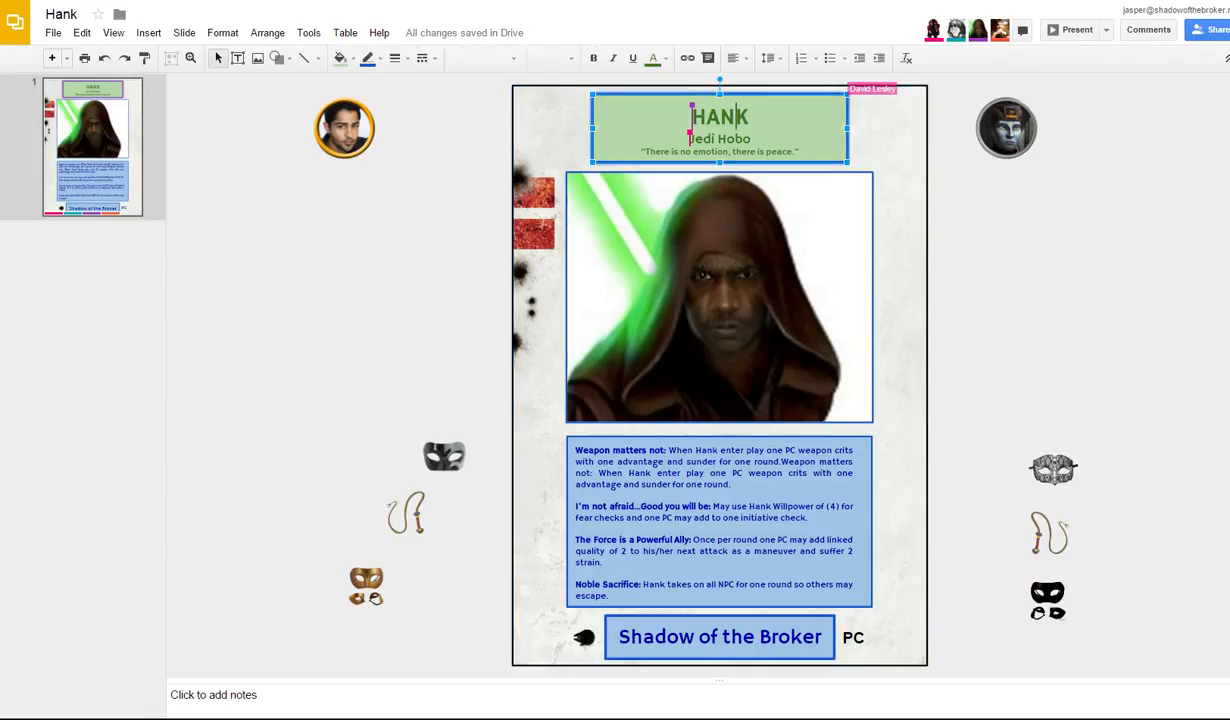
pyautogui.click(749, 117)
pyautogui.hotkey('ctrl', 'a')
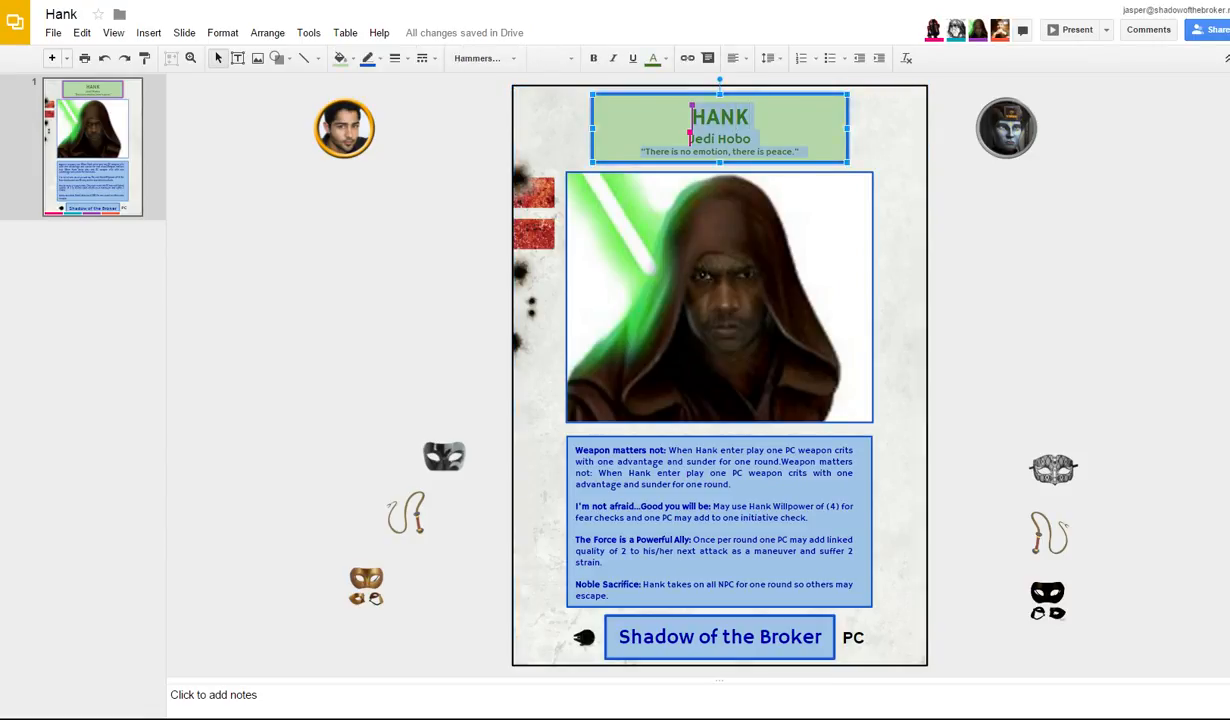
pyautogui.click(341, 58)
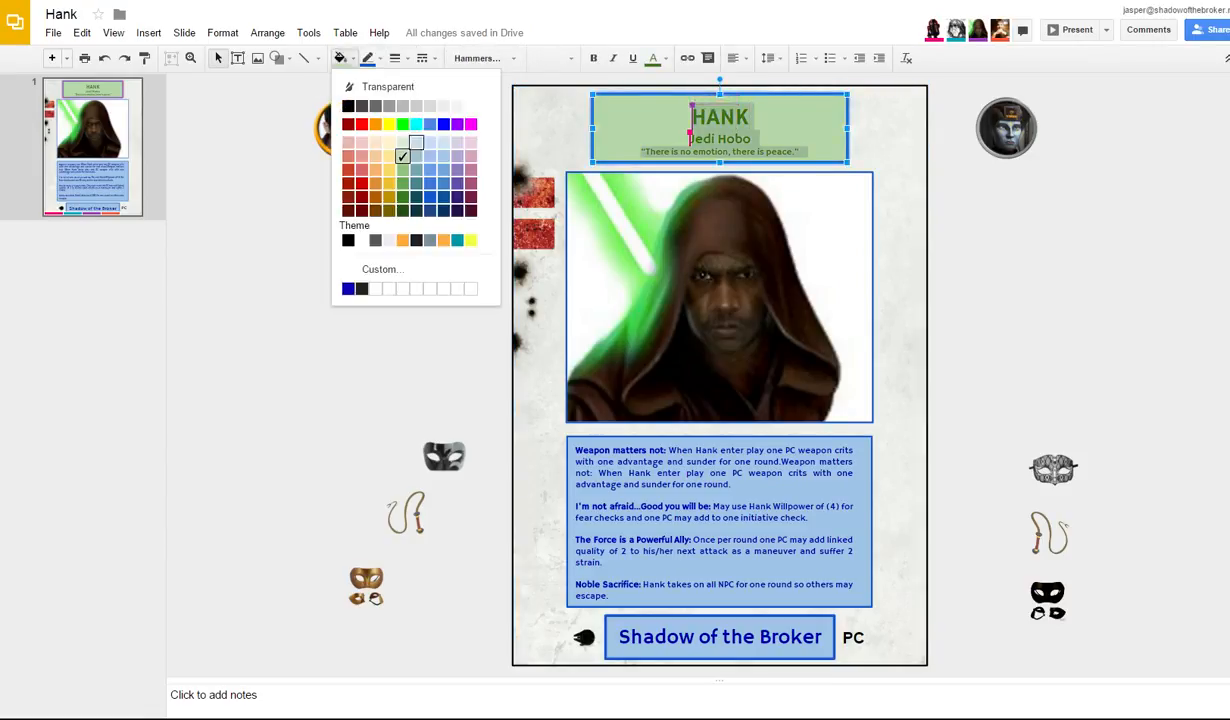
pyautogui.click(348, 106)
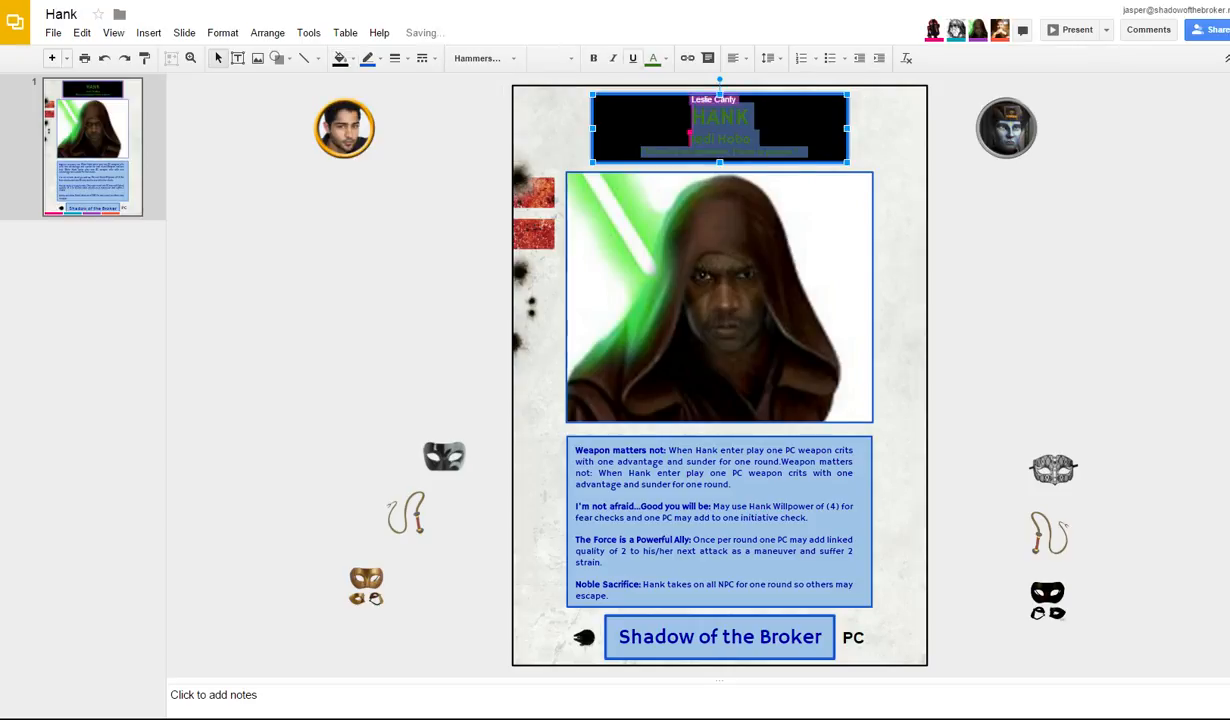
pyautogui.click(655, 58)
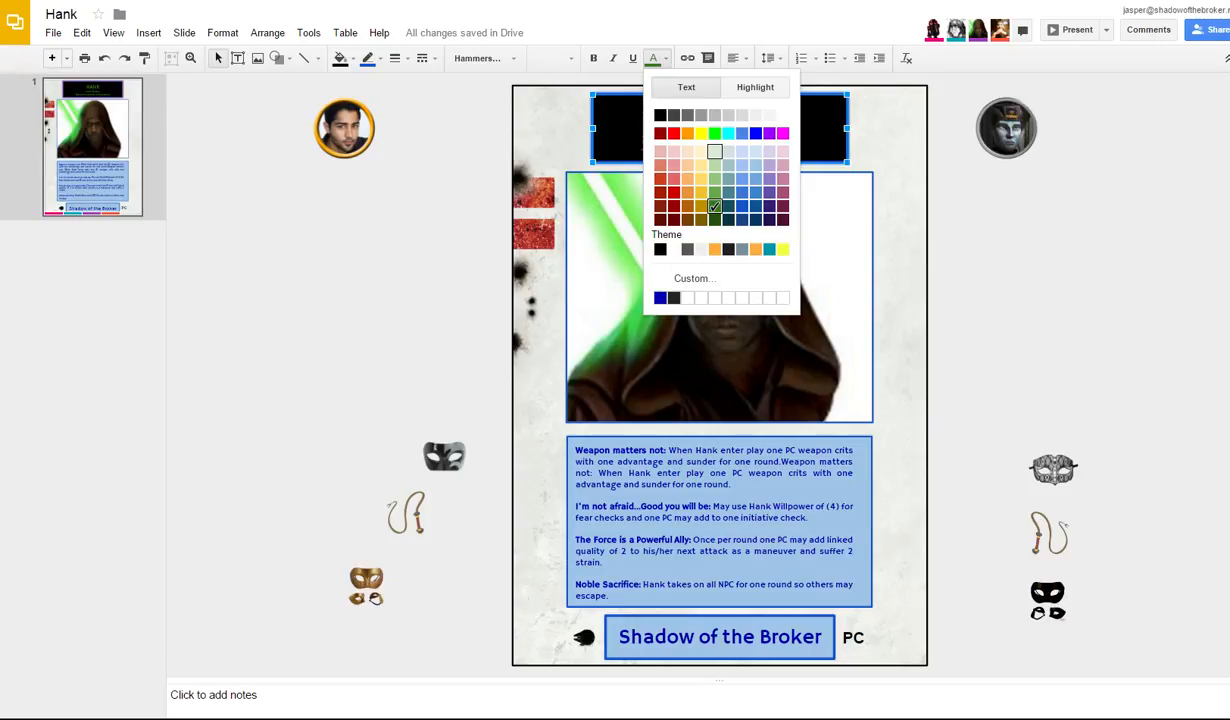
pyautogui.click(714, 133)
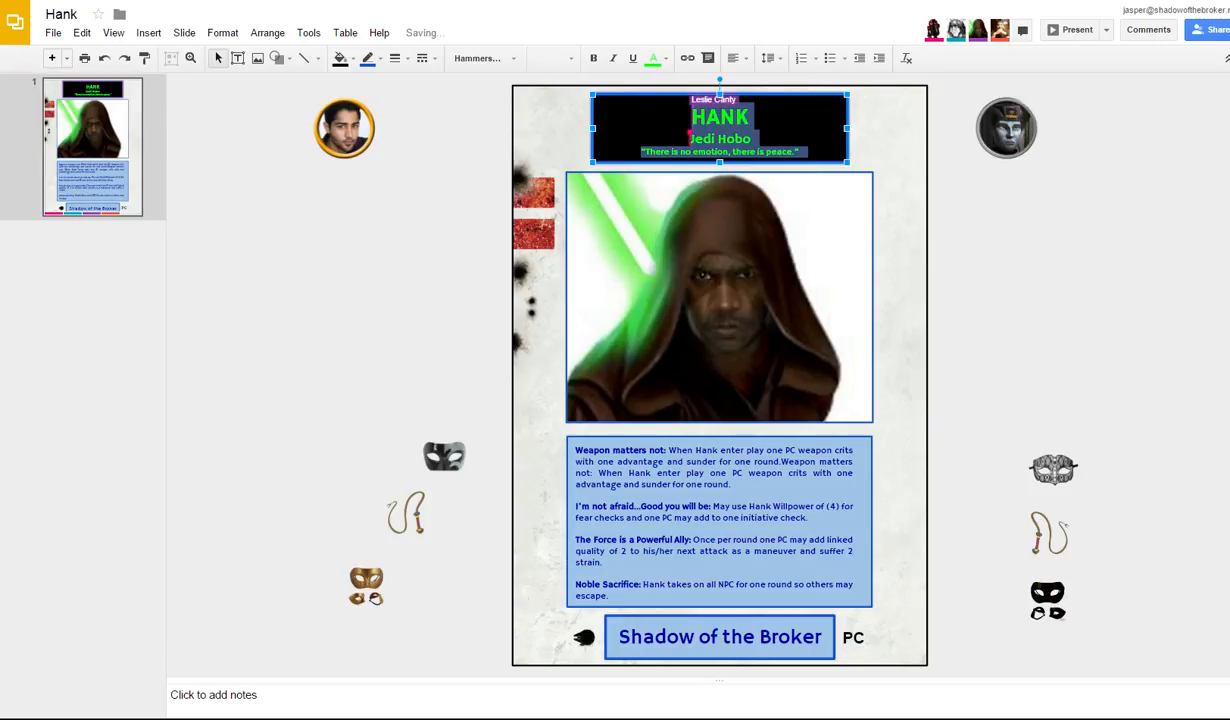
pyautogui.click(897, 205)
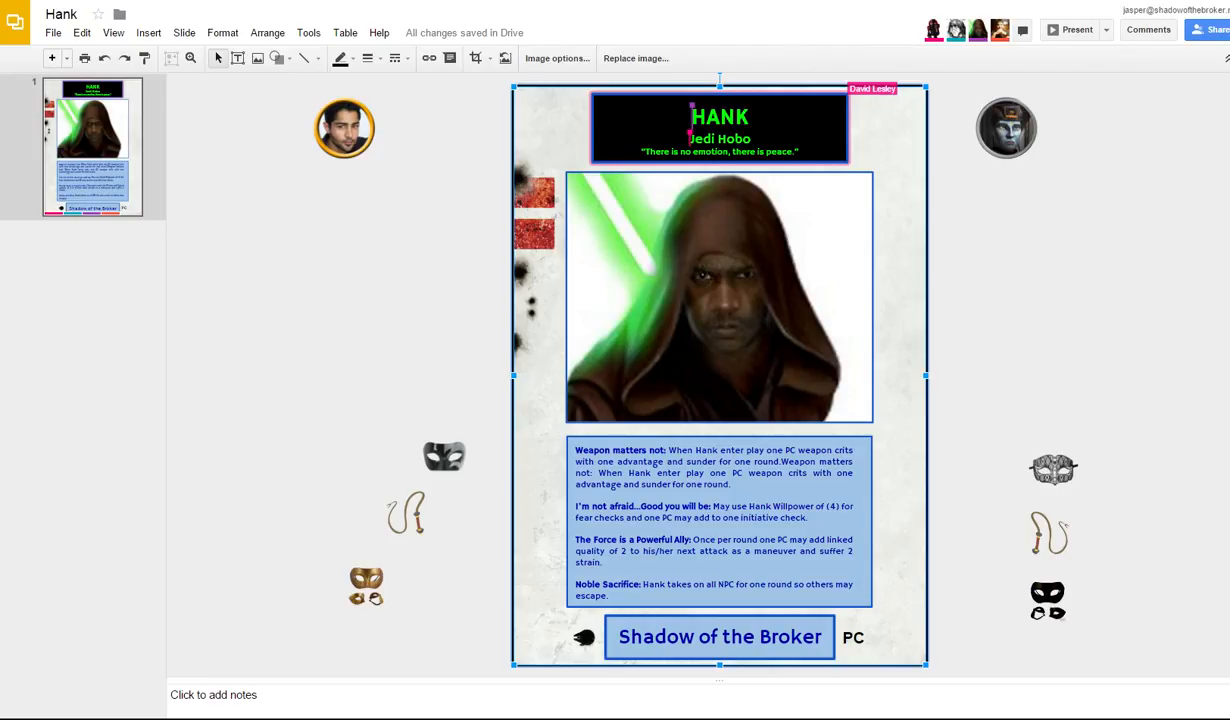
# Step: Change the title box's outline color to bright green
pyautogui.click(751, 117)
pyautogui.moveTo(800, 152); pyautogui.dragTo(691, 116)
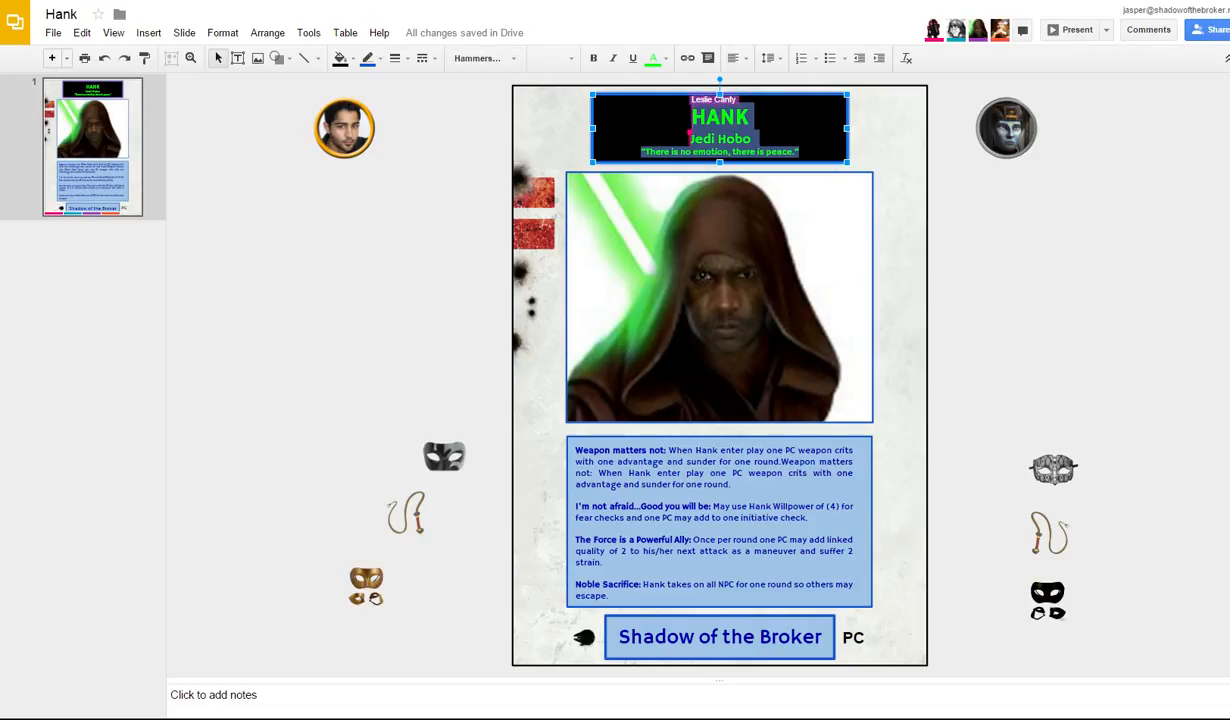
pyautogui.click(369, 58)
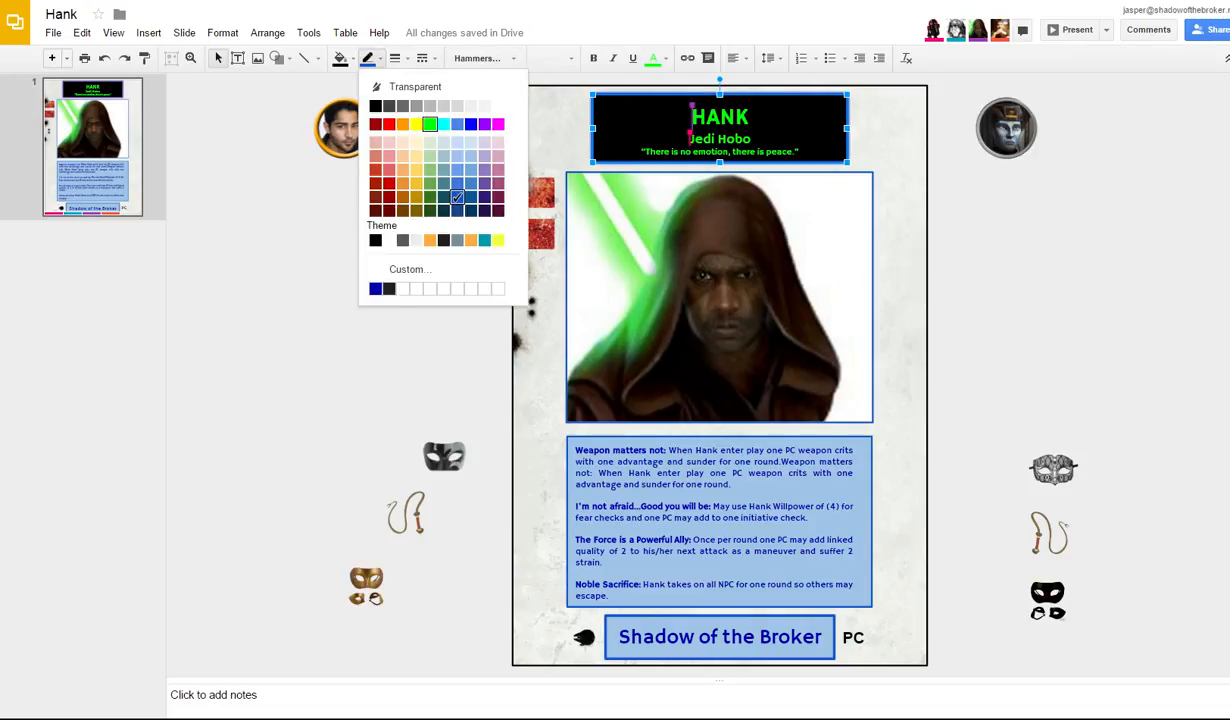
pyautogui.click(429, 124)
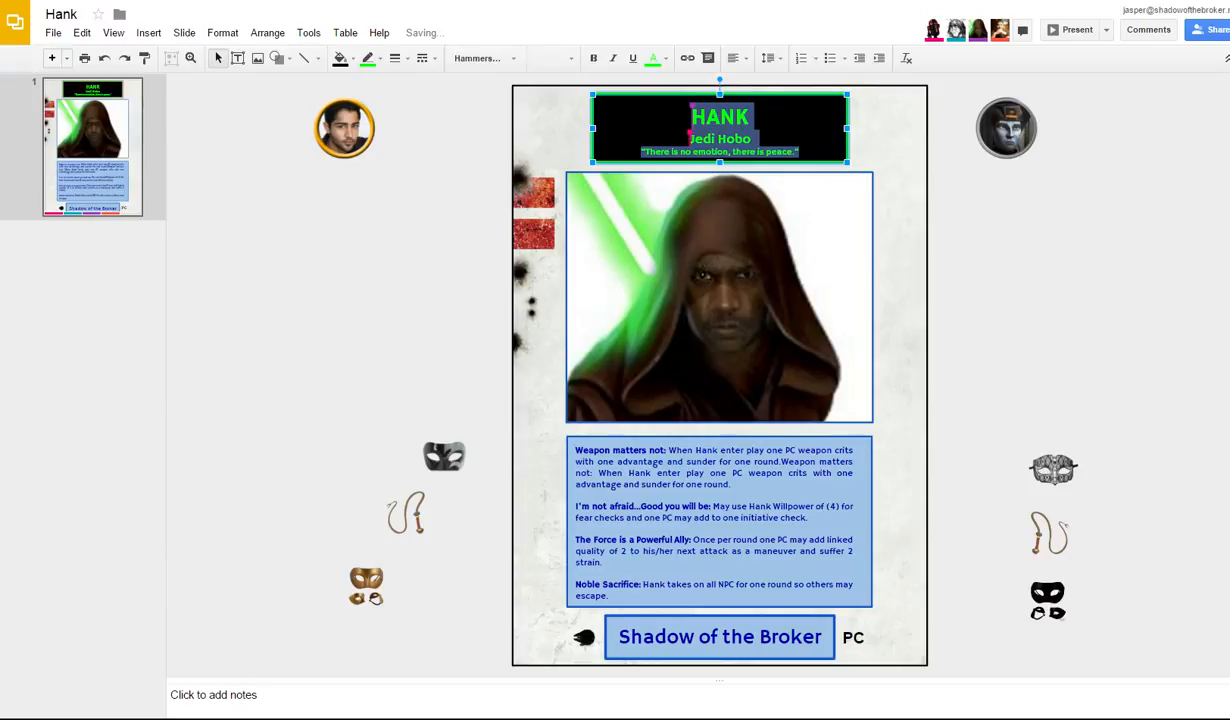
pyautogui.click(555, 135)
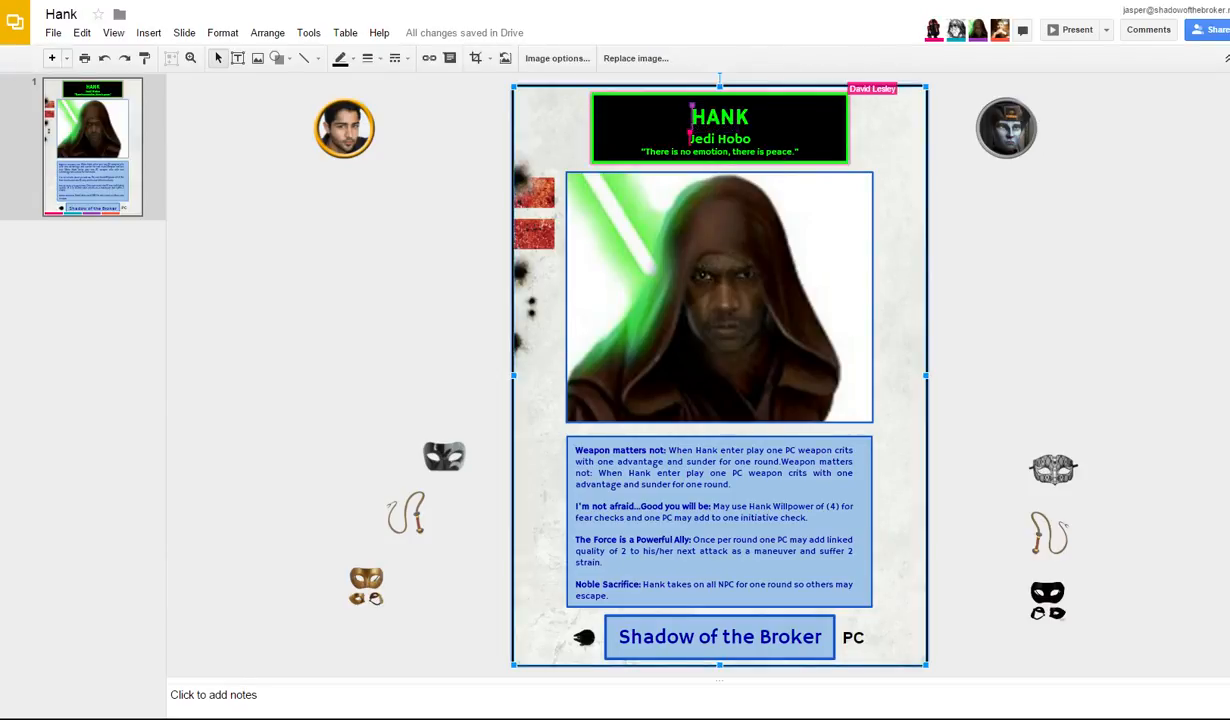
# Step: Check the line weight set for the title box's outline
pyautogui.click(719, 297)
pyautogui.click(888, 135)
pyautogui.click(790, 125)
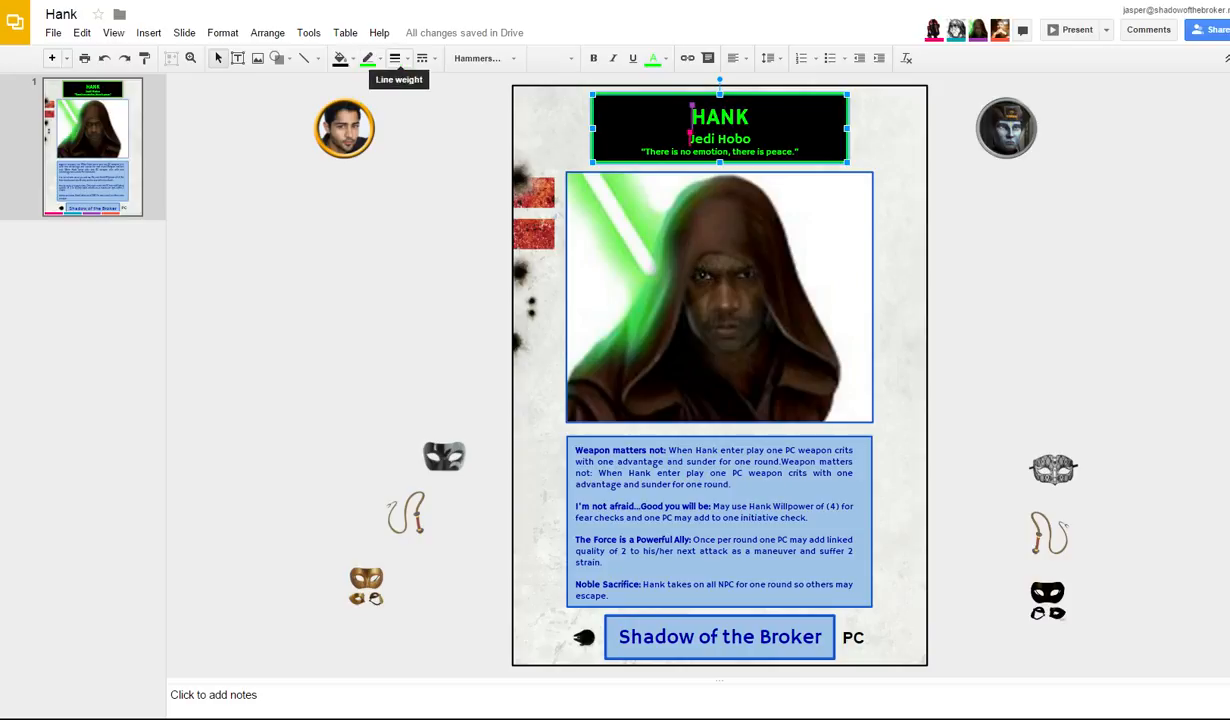
pyautogui.click(396, 58)
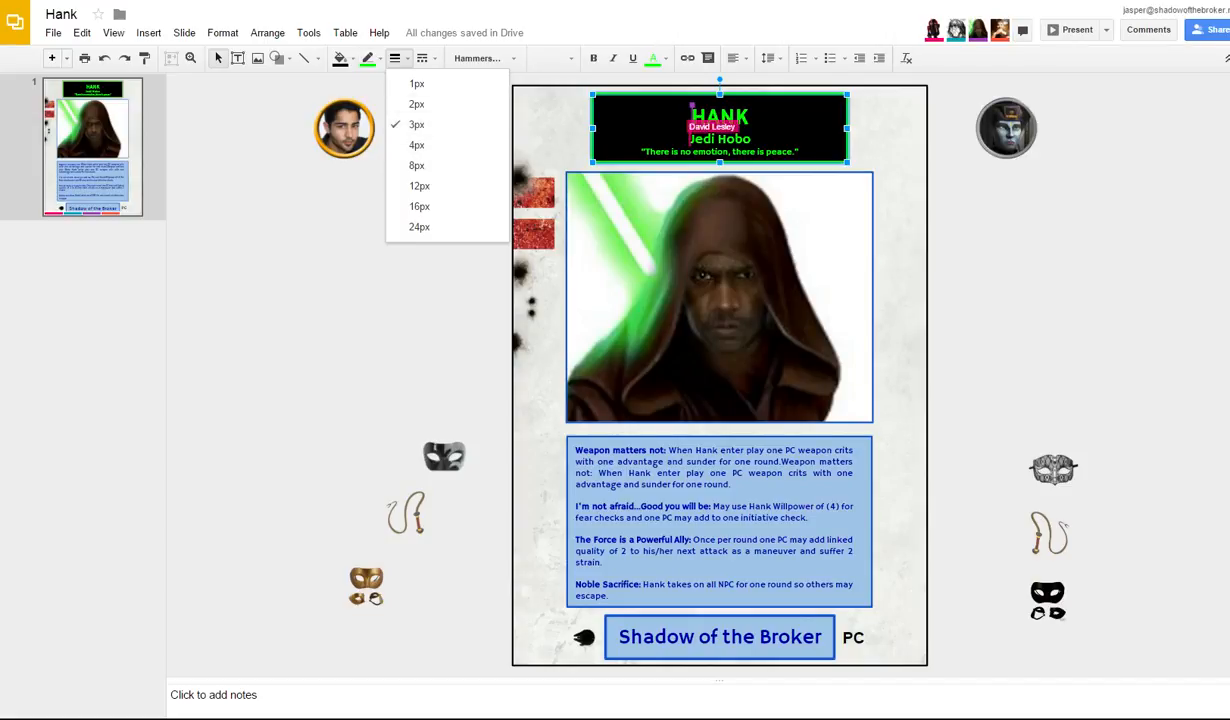
pyautogui.click(893, 180)
# Step: Change the hooded Jedi picture's border color to bright green
pyautogui.click(720, 297)
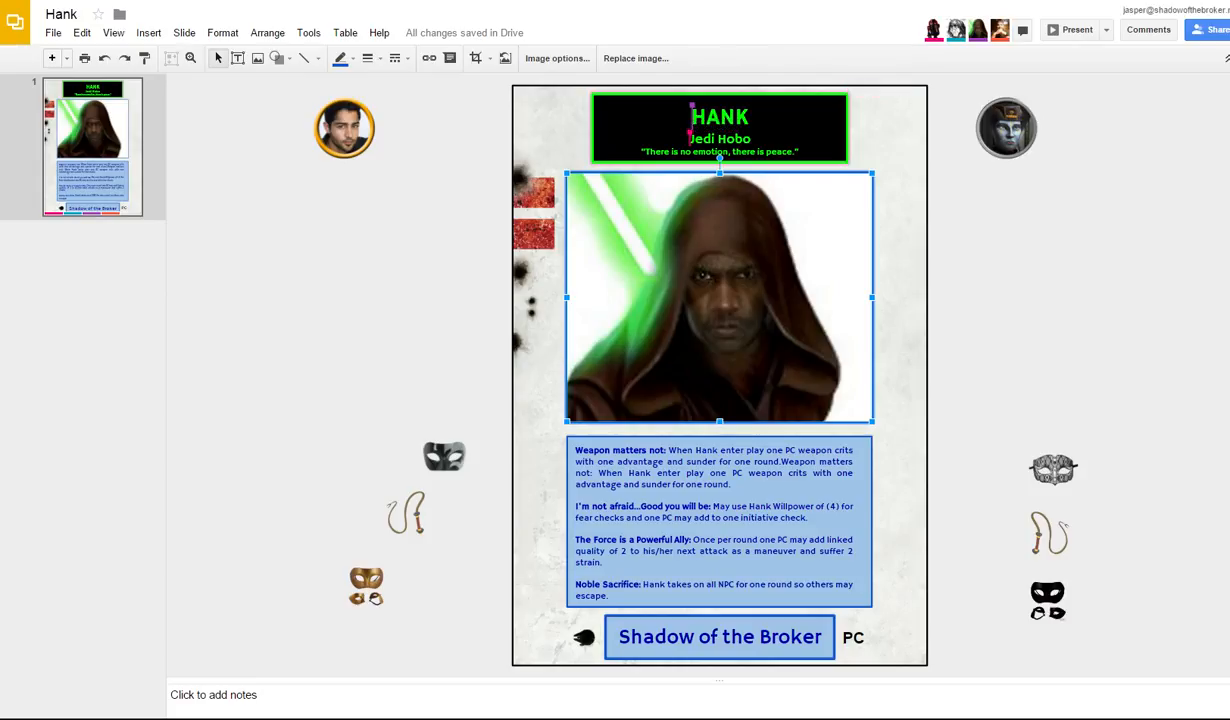
pyautogui.click(340, 58)
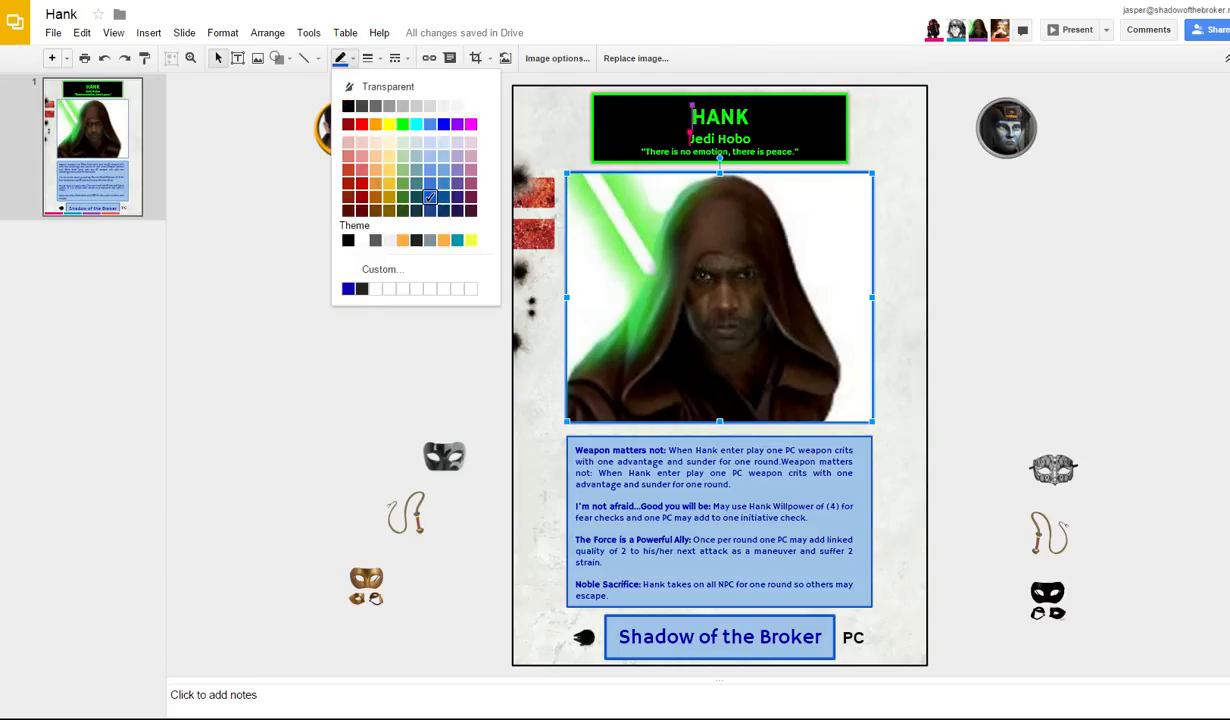
pyautogui.click(387, 120)
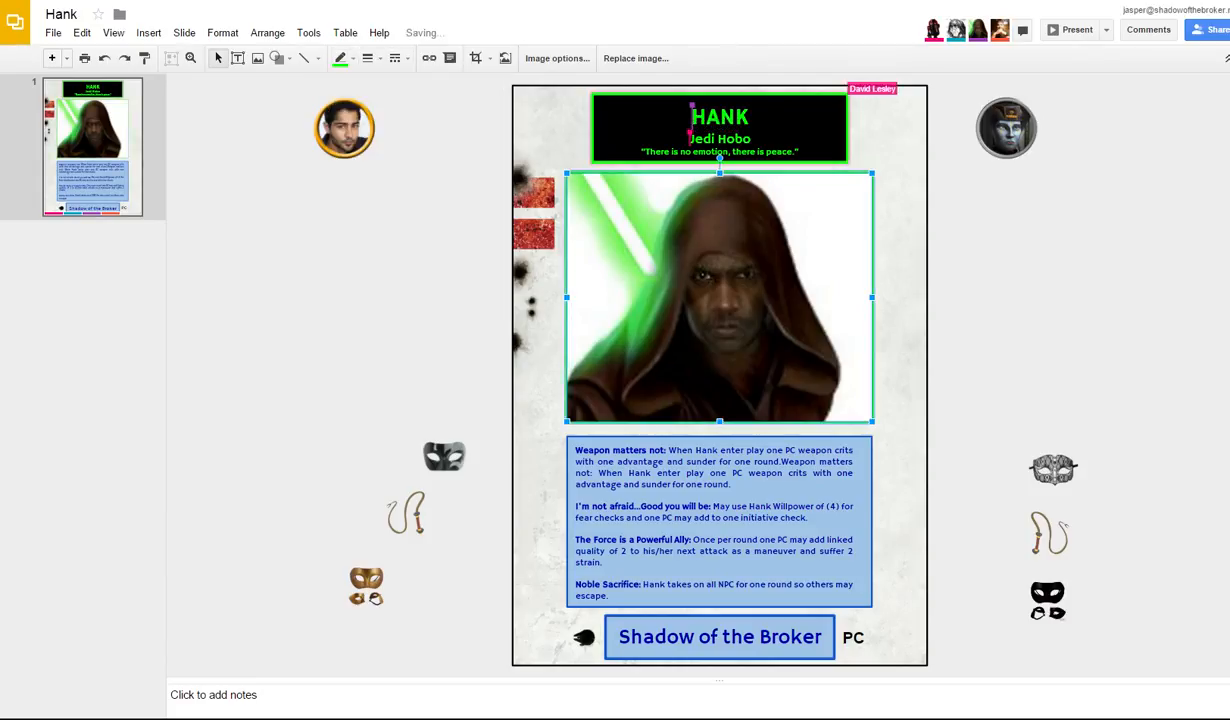
# Step: Give the abilities text box and the "Shadow of the Broker" box bright green outlines and black fills
pyautogui.click(773, 506)
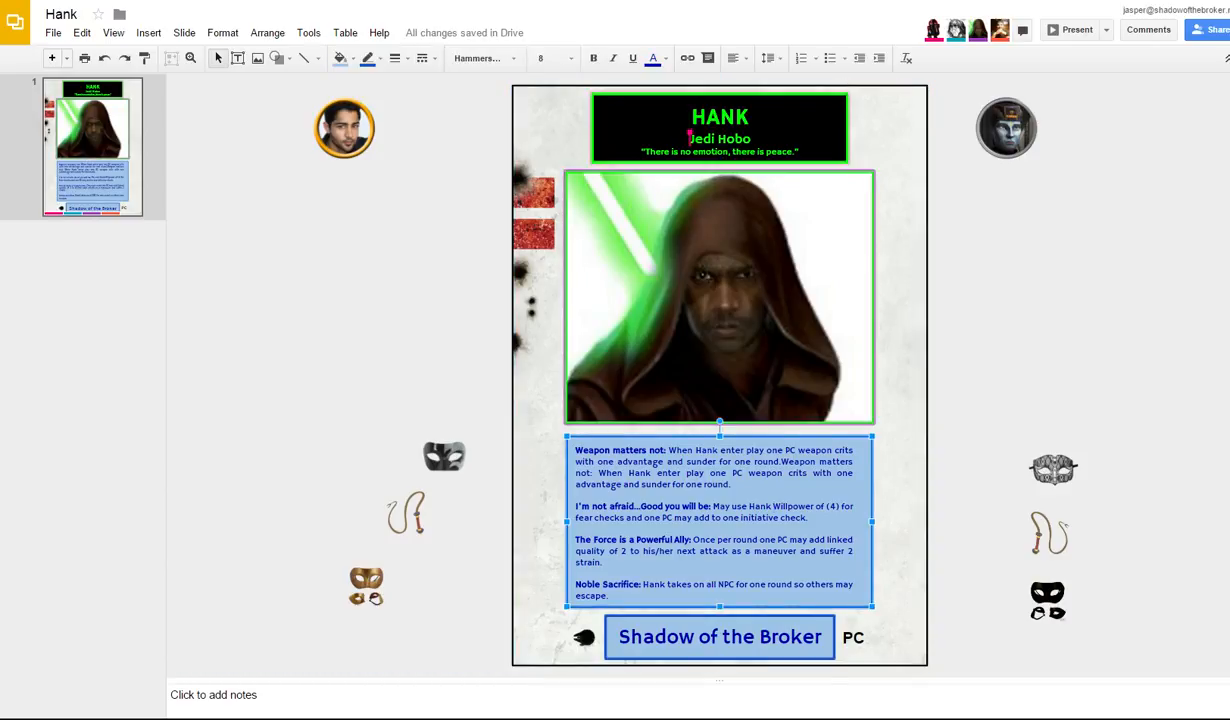
pyautogui.keyDown('shift'); pyautogui.click(720, 637); pyautogui.keyUp('shift')
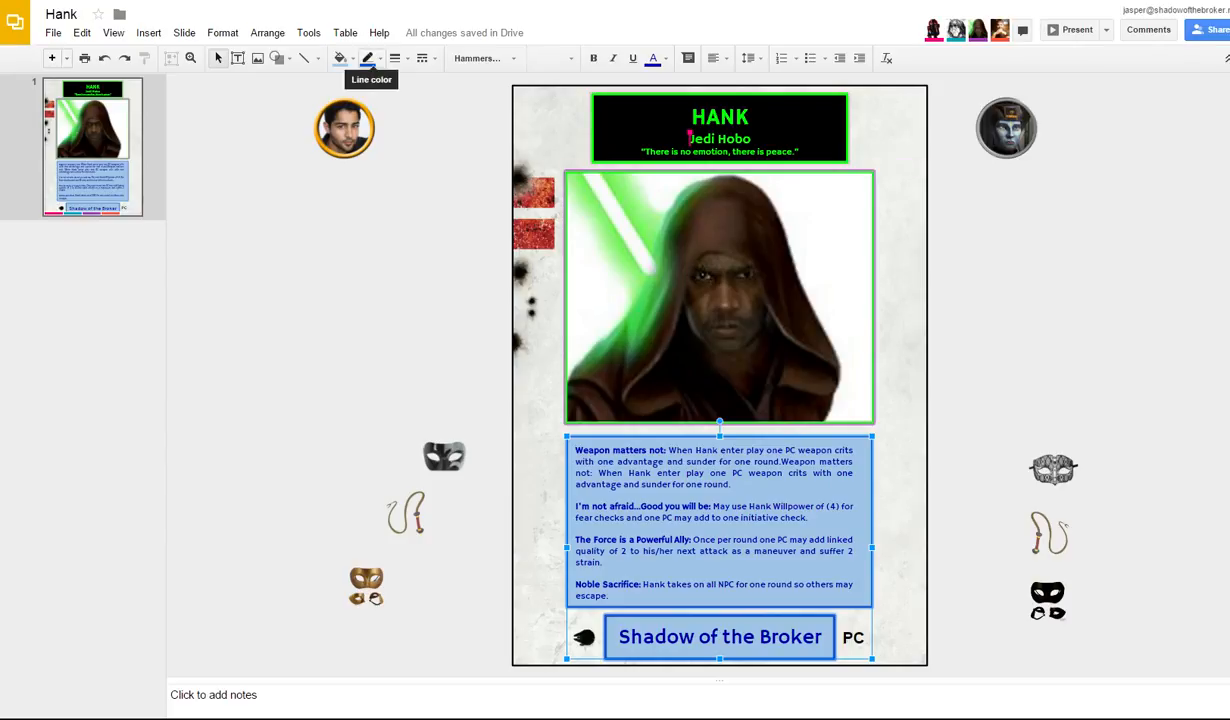
pyautogui.click(369, 59)
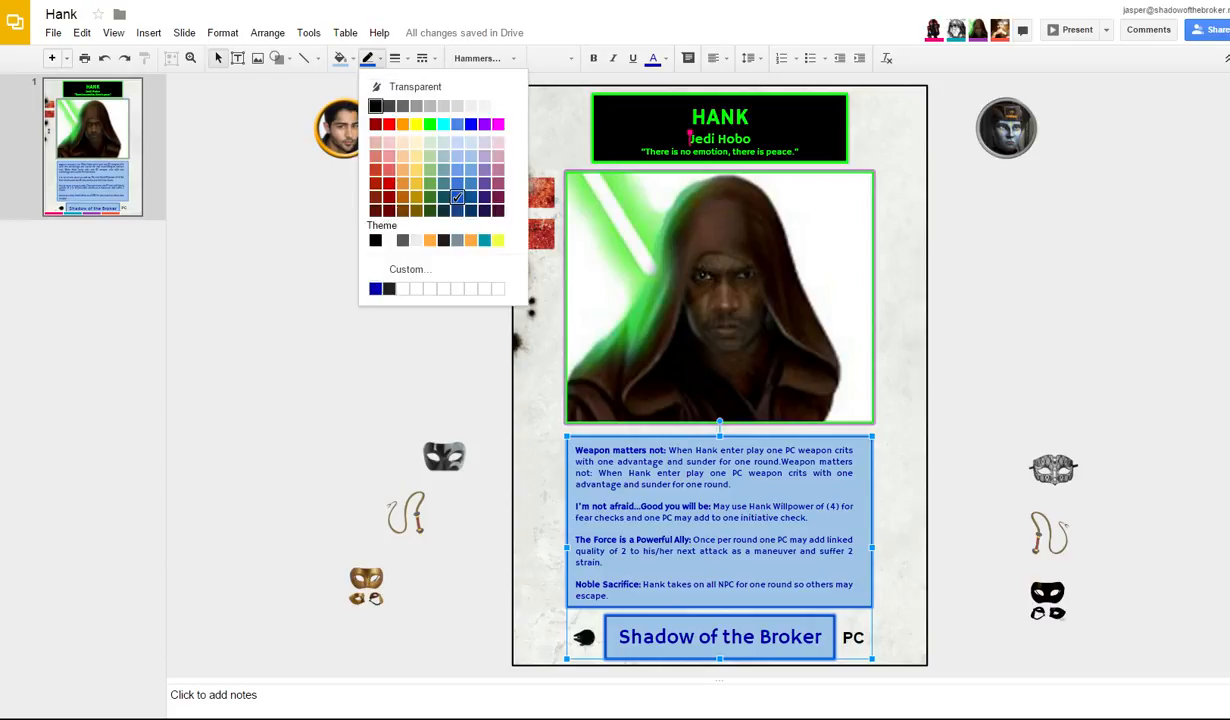
pyautogui.click(429, 124)
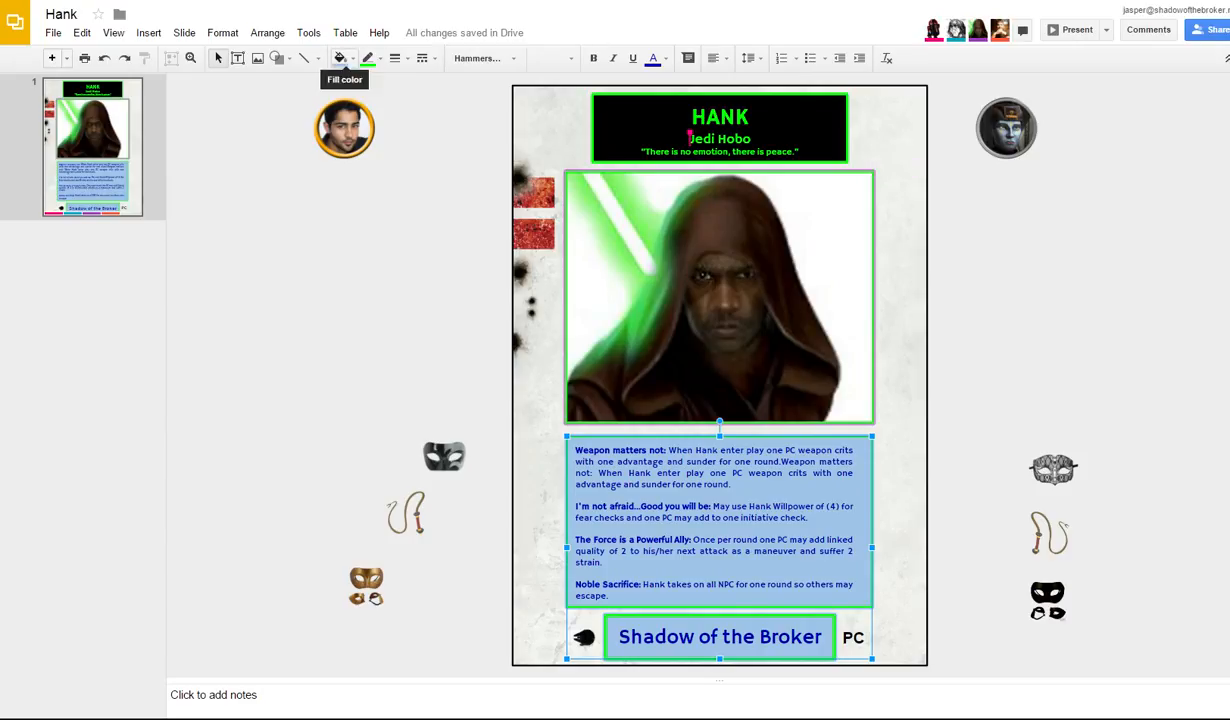
pyautogui.click(340, 58)
pyautogui.click(348, 106)
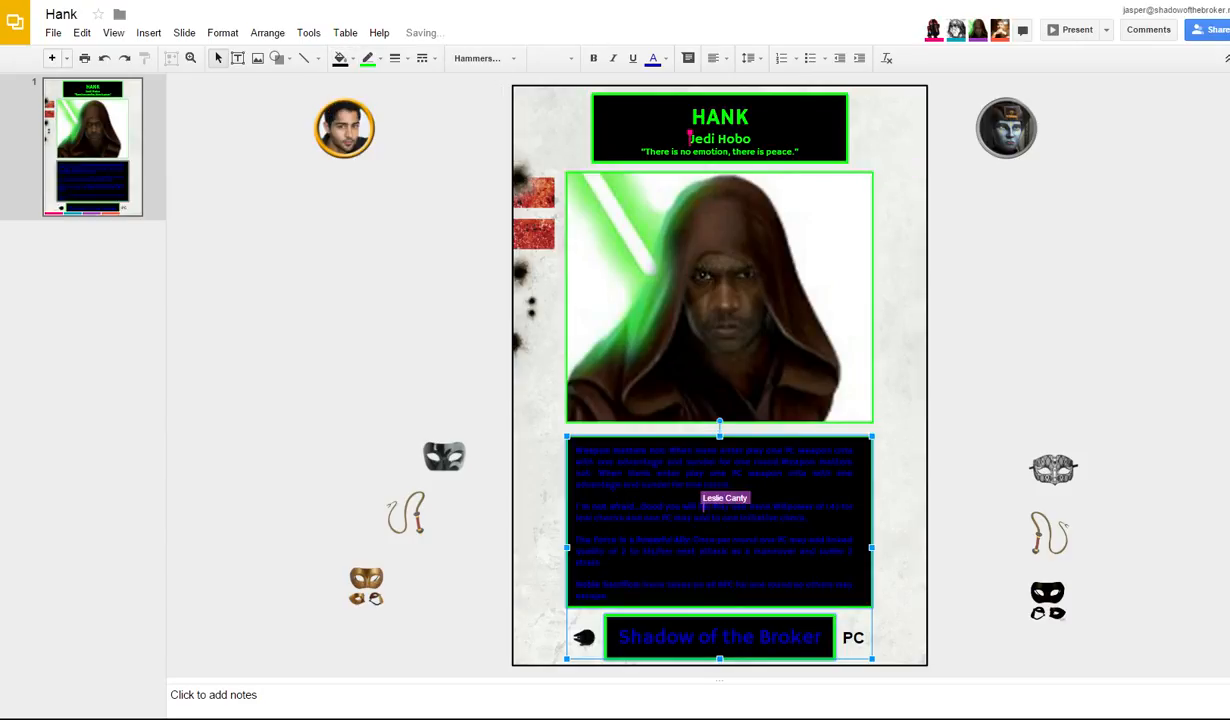
pyautogui.click(893, 425)
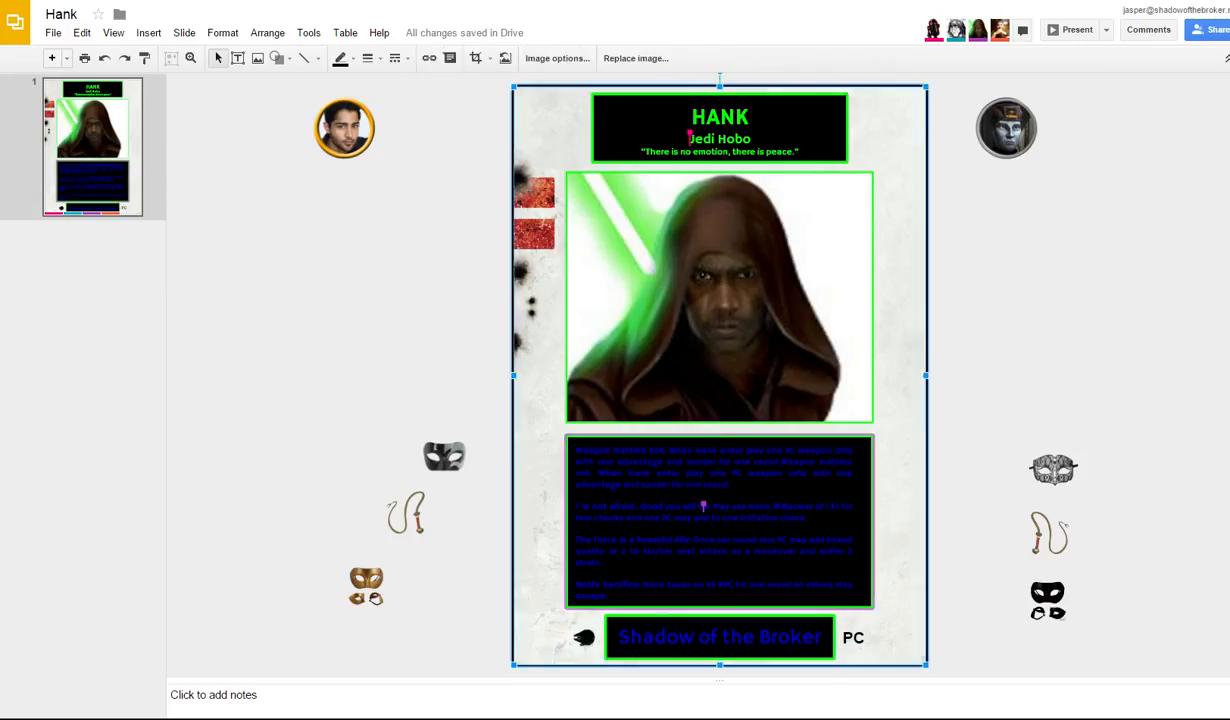
pyautogui.click(755, 462)
pyautogui.hotkey('ctrl', 'a')
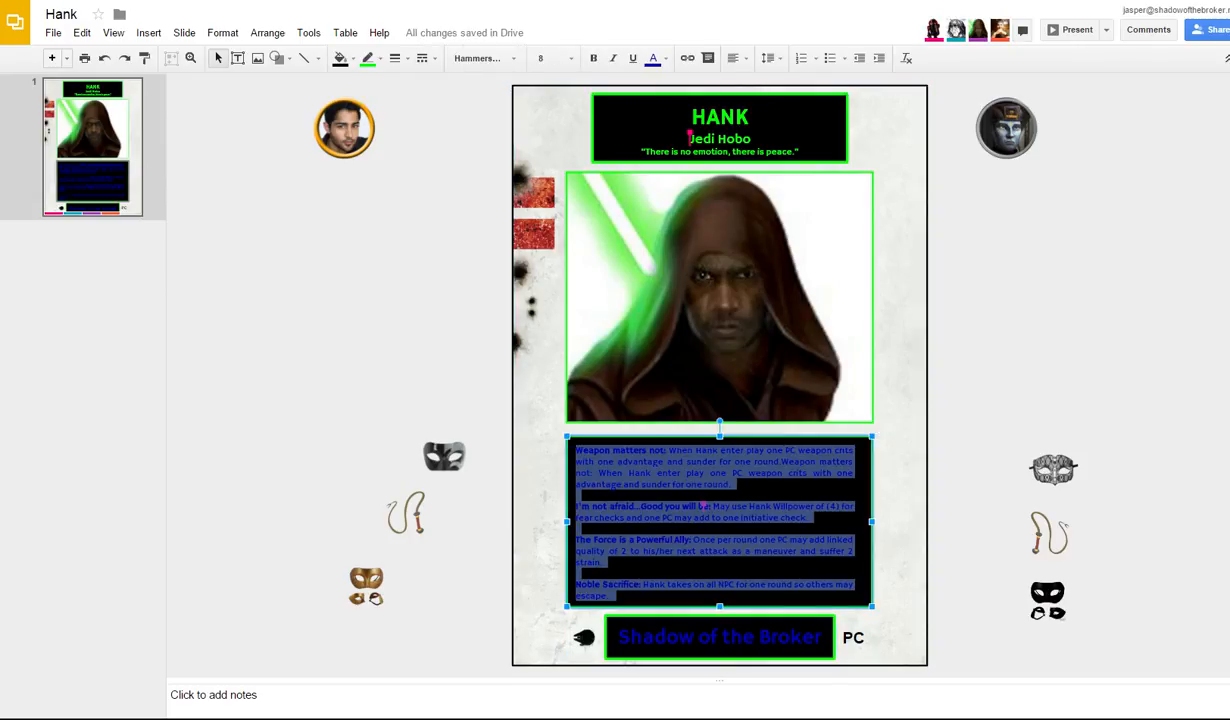
pyautogui.keyDown('shift'); pyautogui.click(720, 637); pyautogui.keyUp('shift')
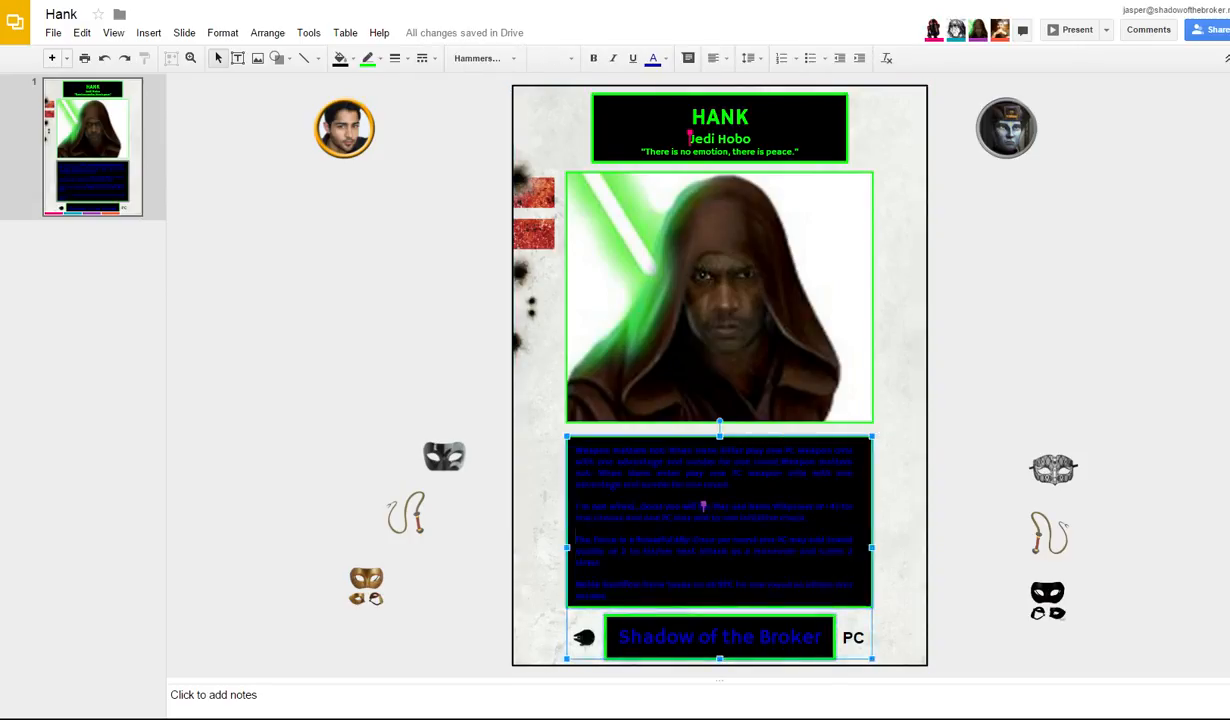
pyautogui.hotkey('ctrl', 'a')
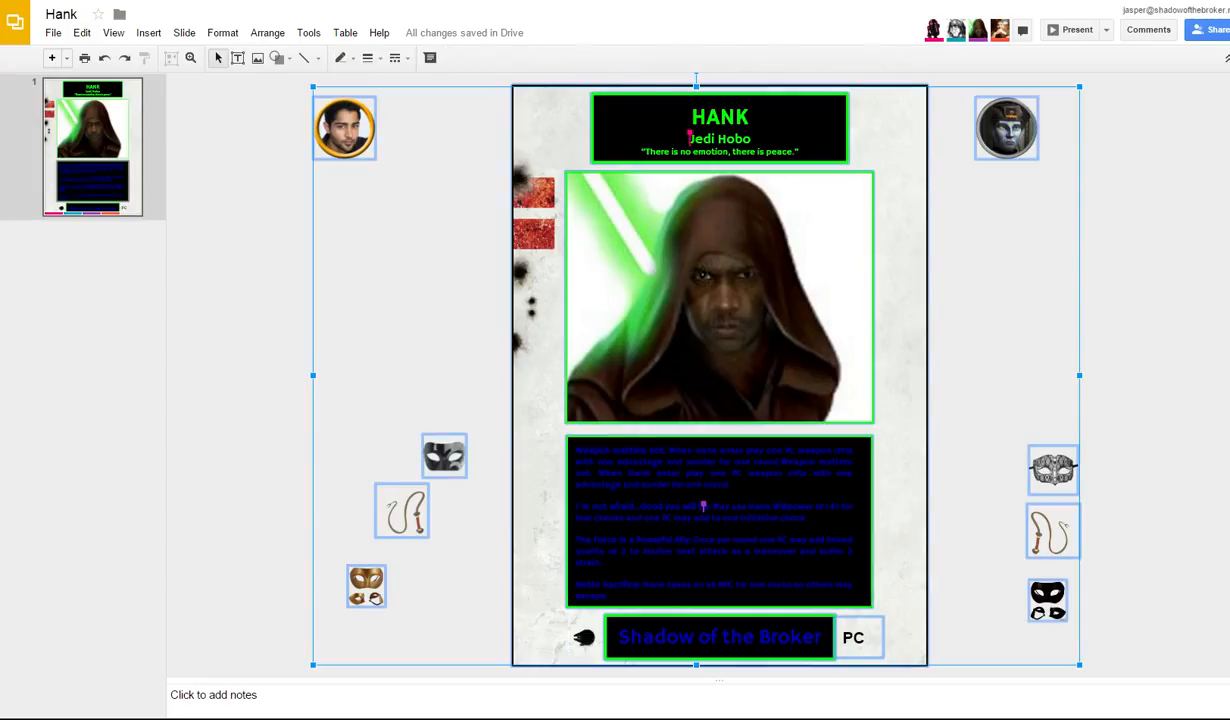
pyautogui.press('Escape')
# Step: Change all the text in the abilities box to bright green
pyautogui.tripleClick(798, 461)
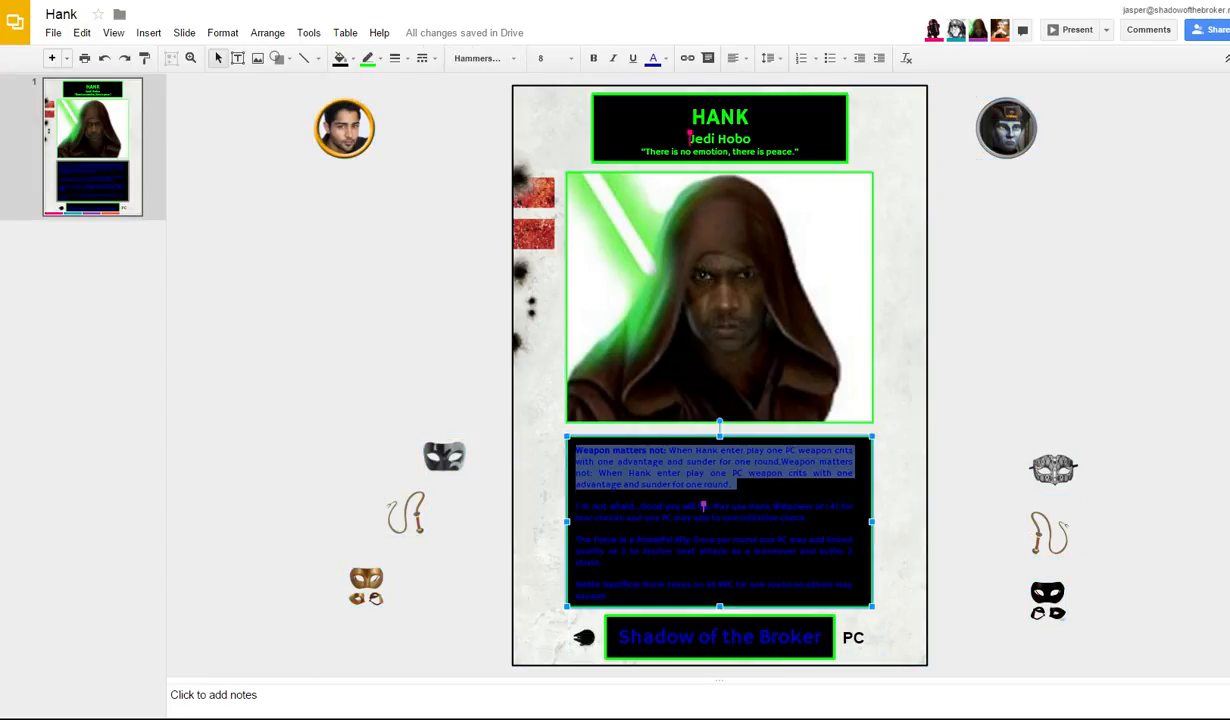
pyautogui.hotkey('ctrl', 'a')
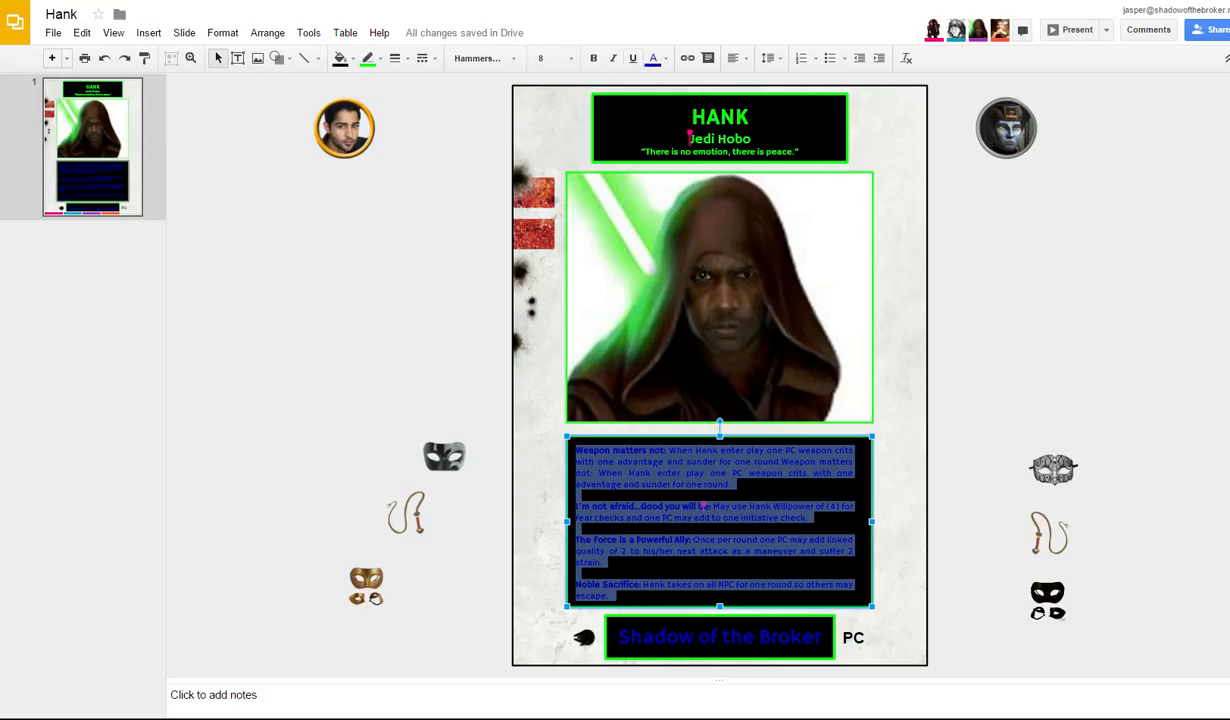
pyautogui.click(653, 58)
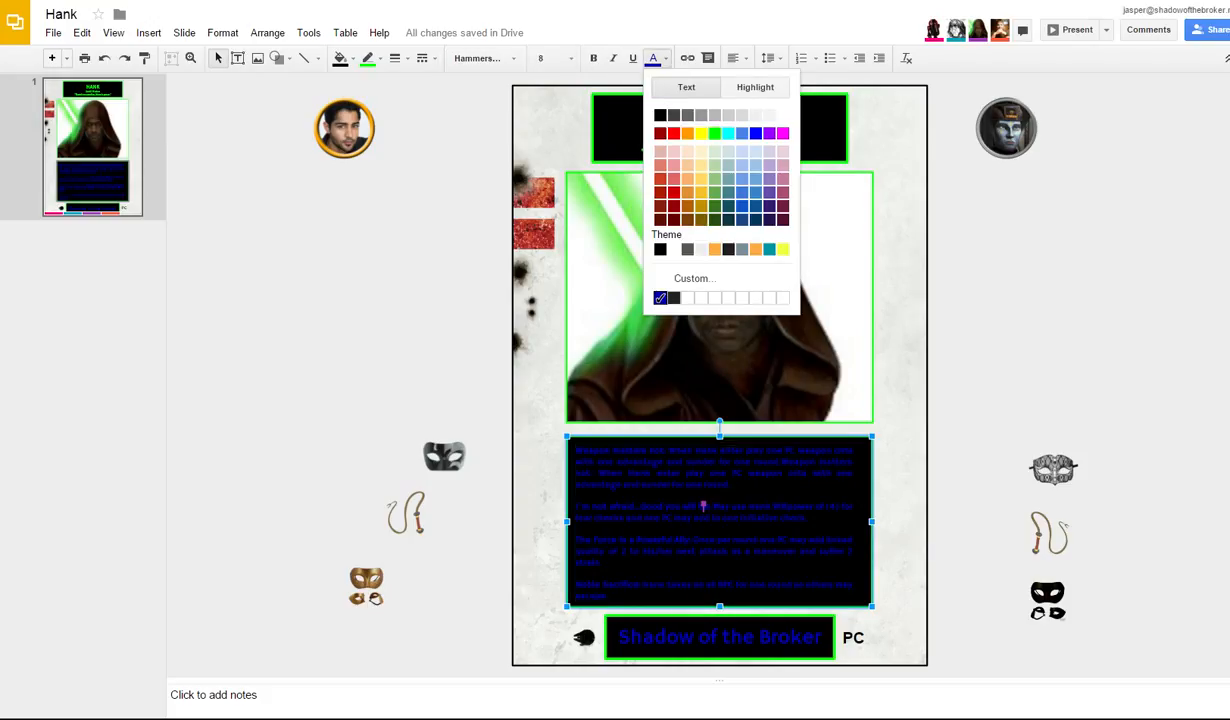
pyautogui.click(687, 128)
# Step: Change the "Shadow of the Broker" text to bright green and deselect its box
pyautogui.tripleClick(739, 637)
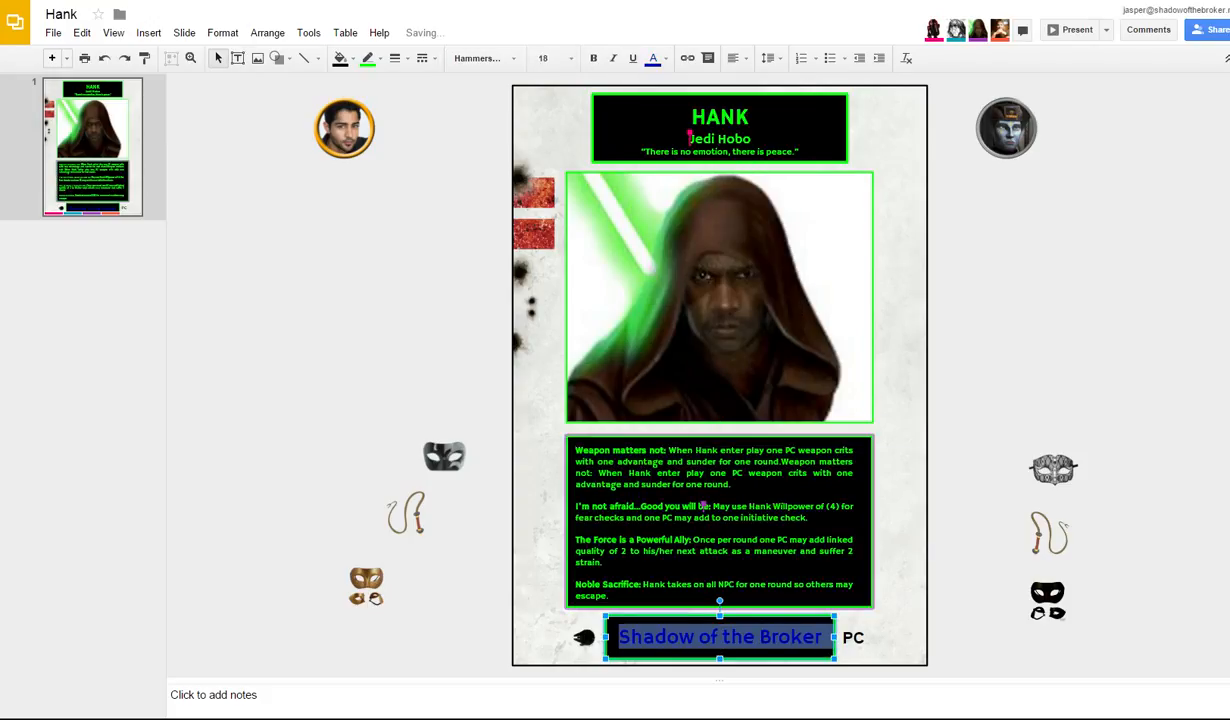
pyautogui.click(653, 58)
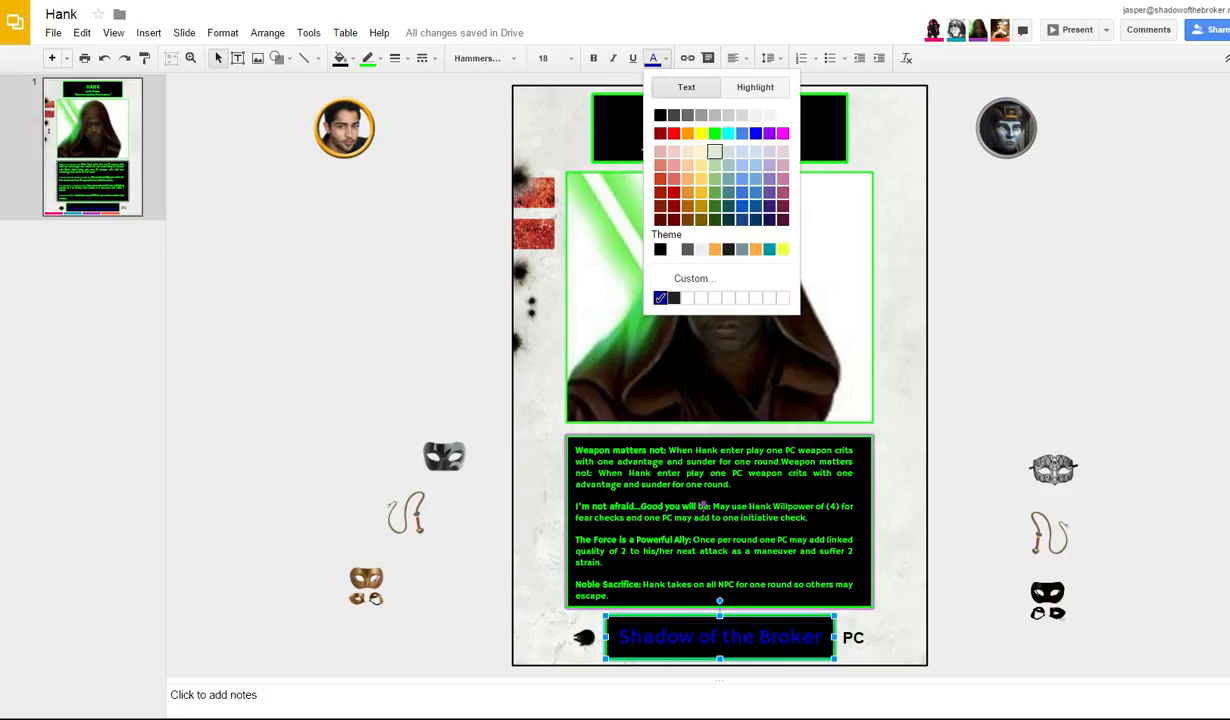
pyautogui.click(714, 133)
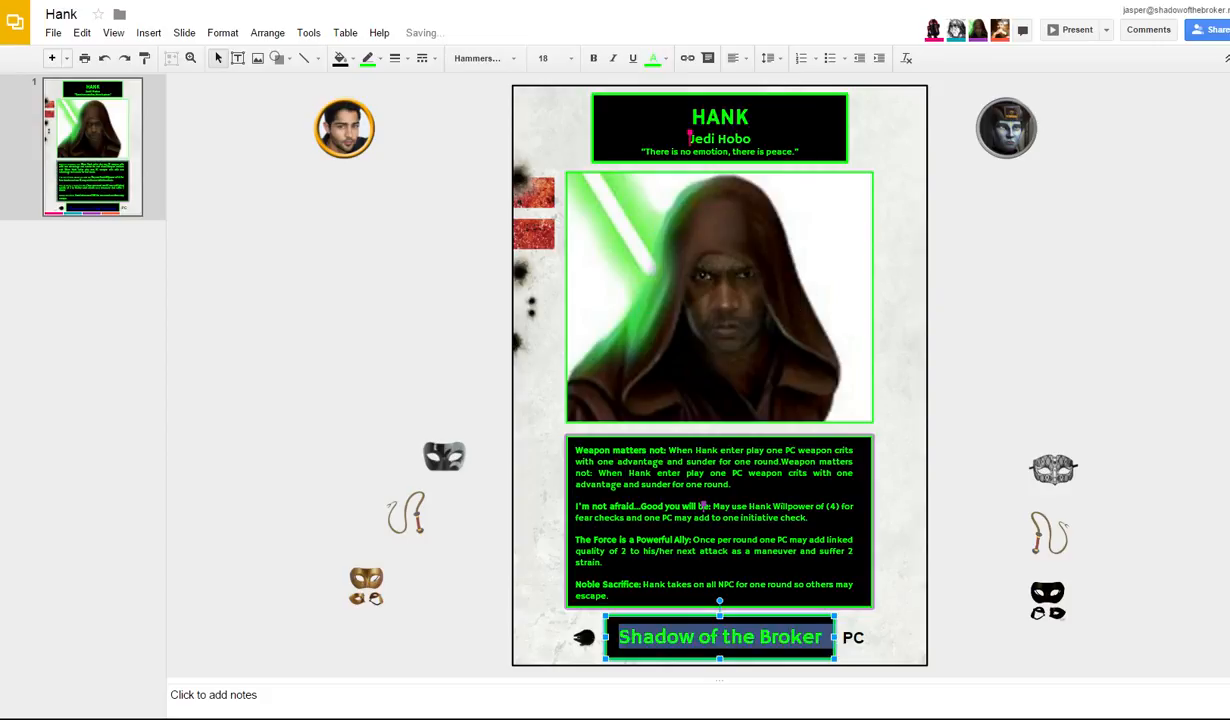
pyautogui.press('Escape')
pyautogui.press('Escape')
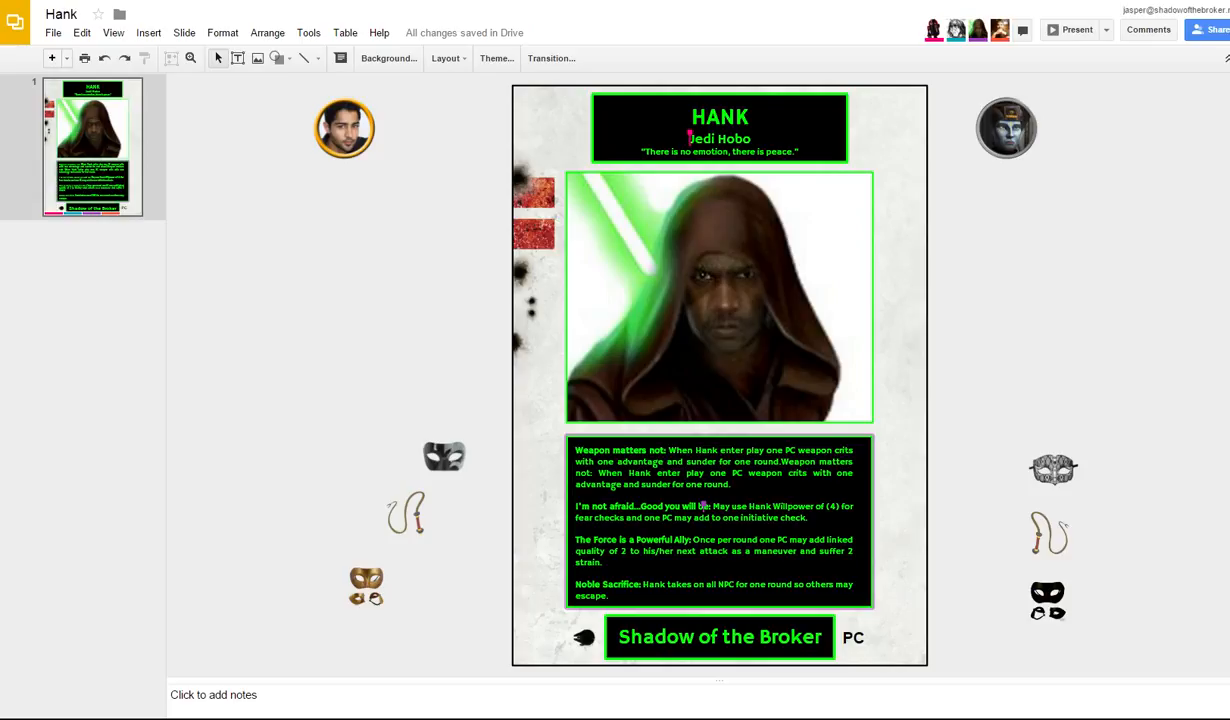
# Step: Replace "Hobo" in the subtitle under HANK with "Wanderer"
pyautogui.doubleClick(734, 139)
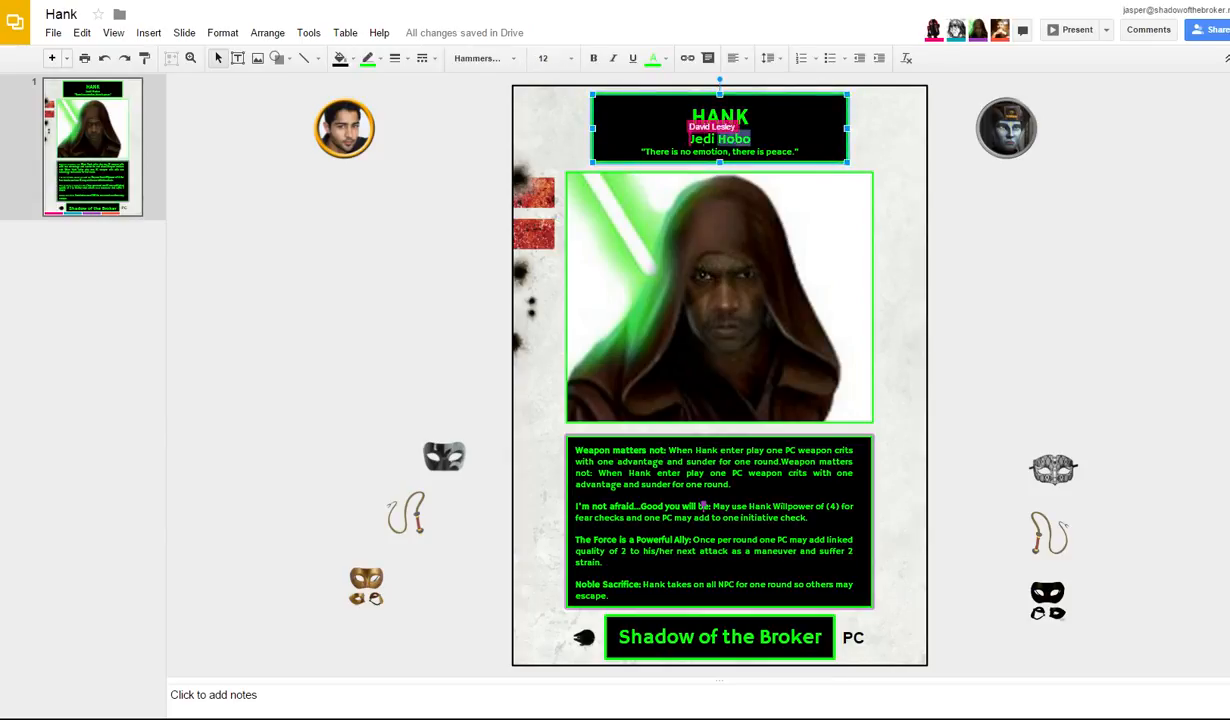
pyautogui.doubleClick(703, 139)
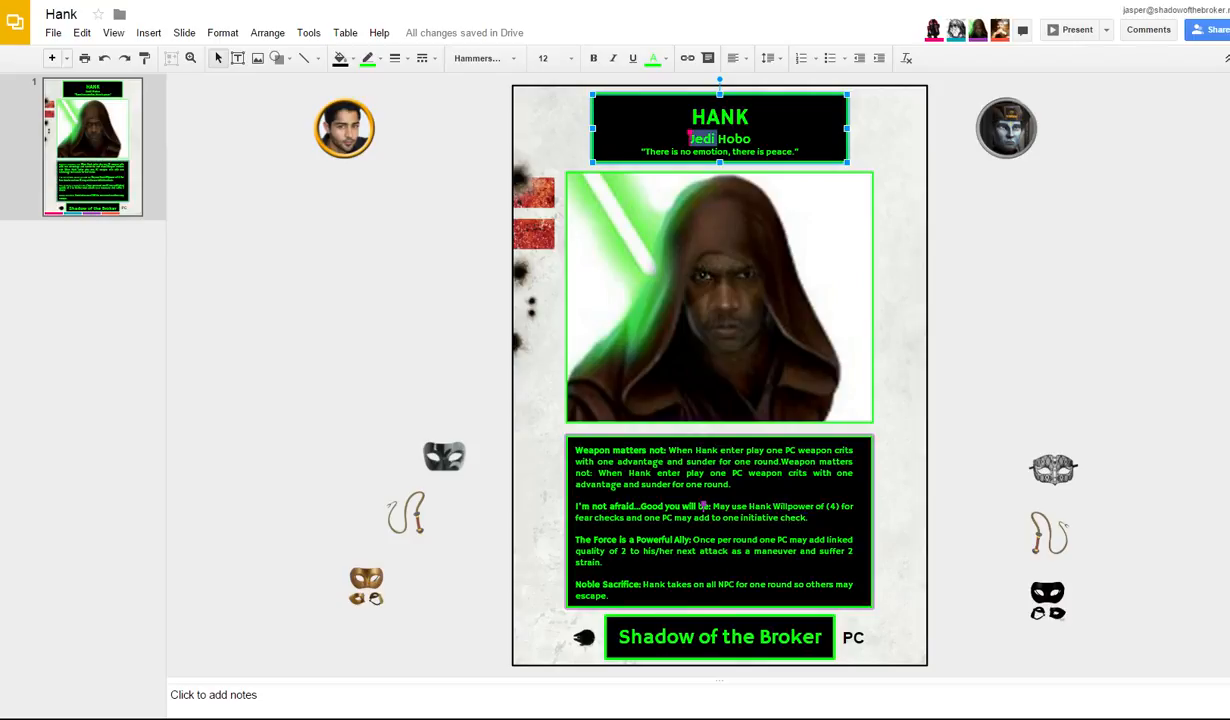
pyautogui.moveTo(755, 139); pyautogui.dragTo(686, 140)
pyautogui.doubleClick(734, 139)
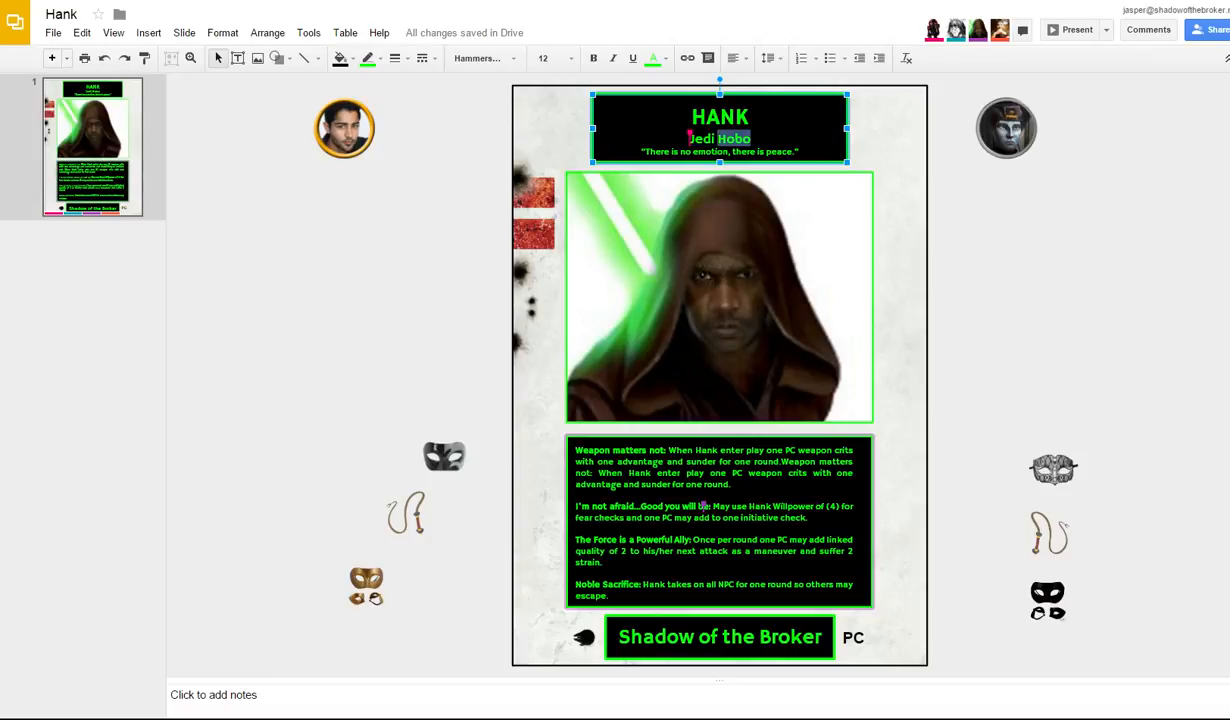
pyautogui.write('Wandere')
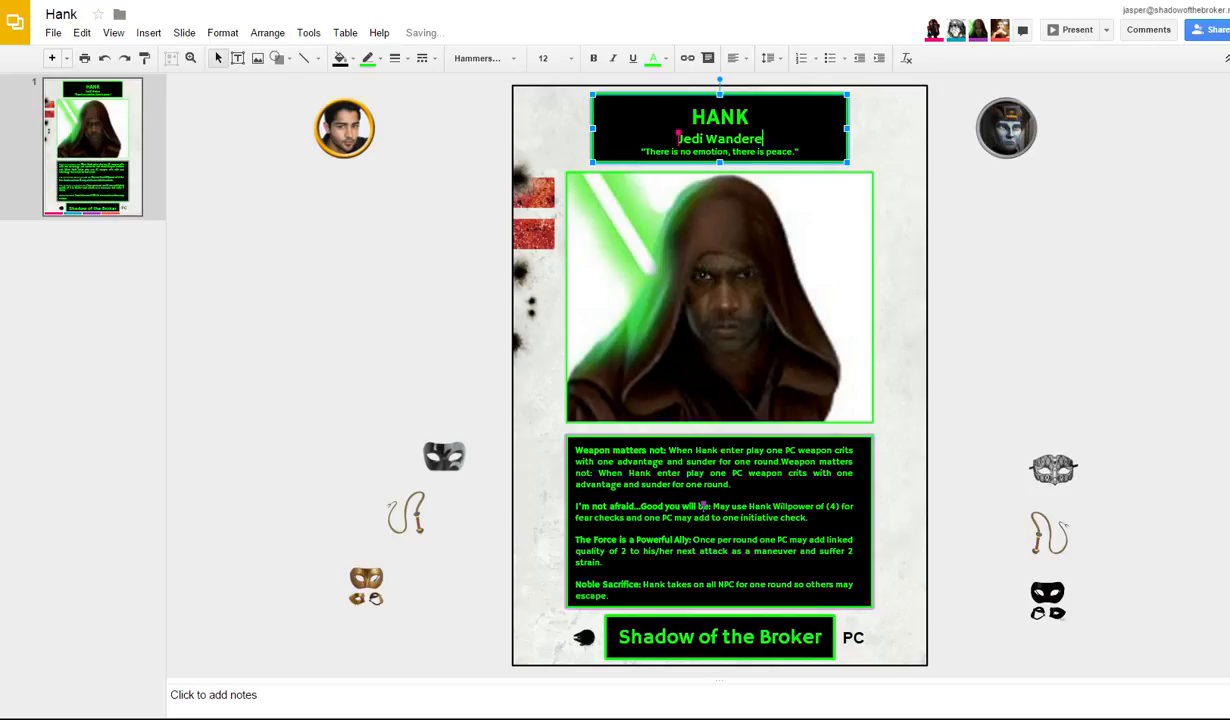
pyautogui.write('r')
# Step: Replace "Wanderer" in the subtitle under HANK with "Exile"
pyautogui.doubleClick(735, 139)
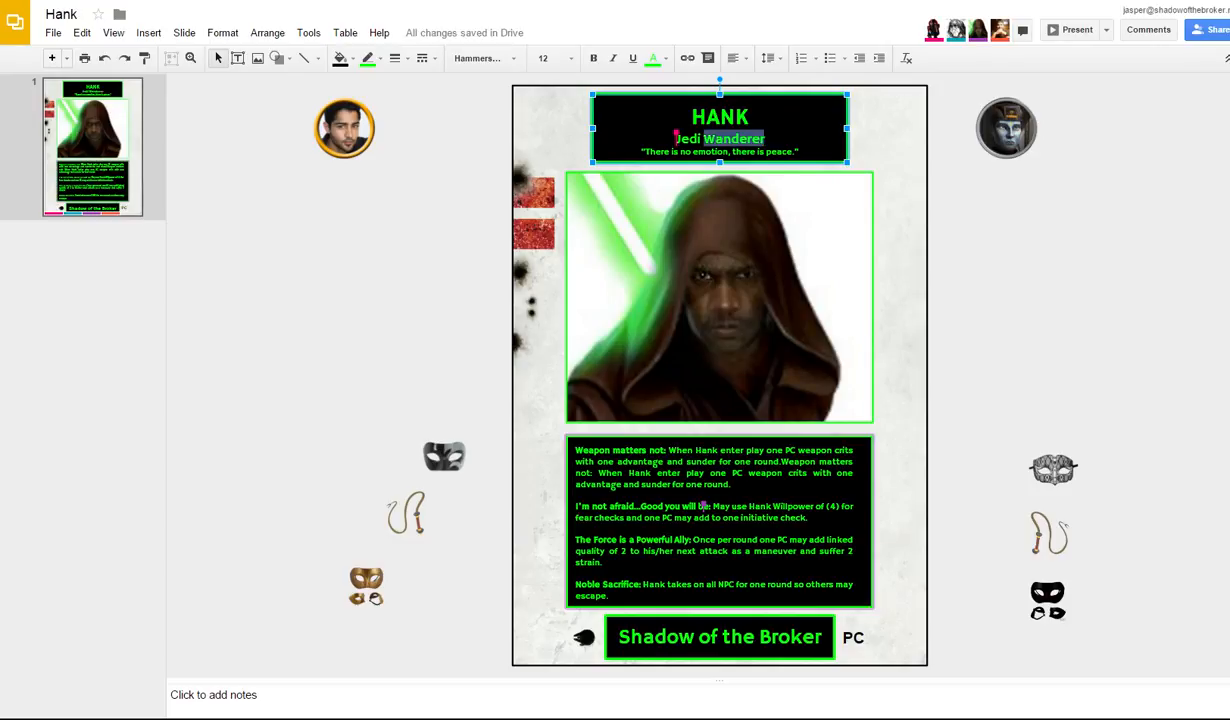
pyautogui.write('Exile')
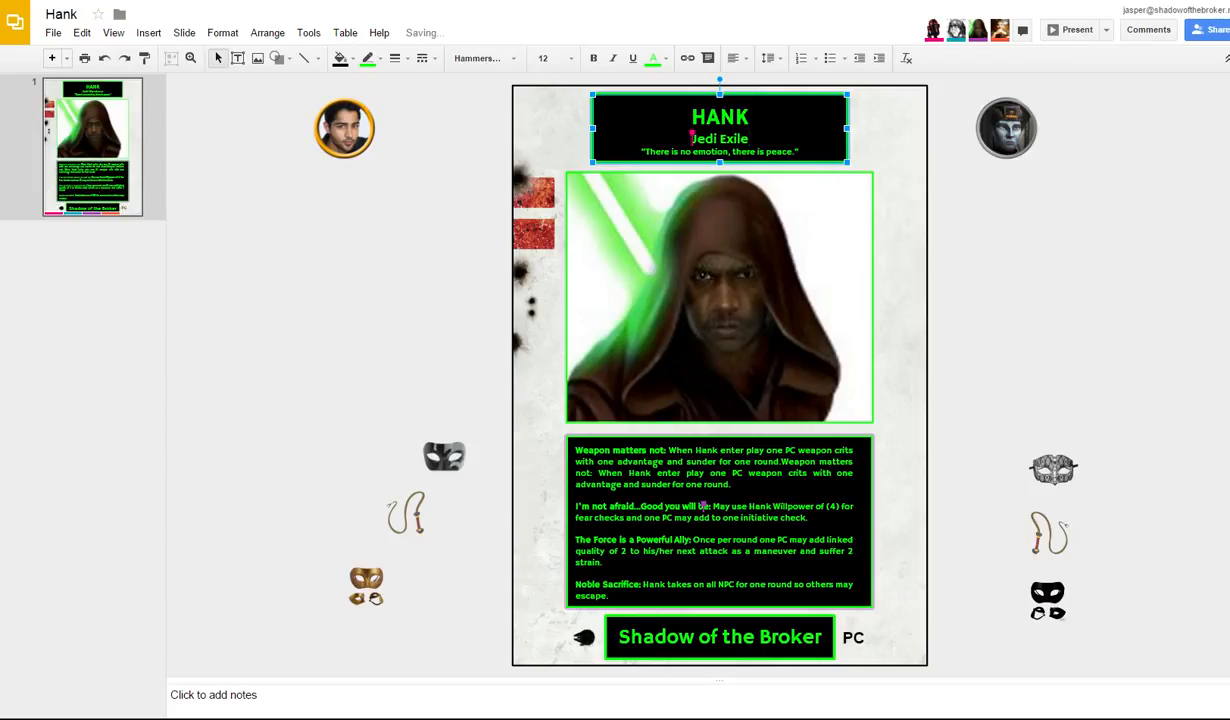
pyautogui.click(897, 180)
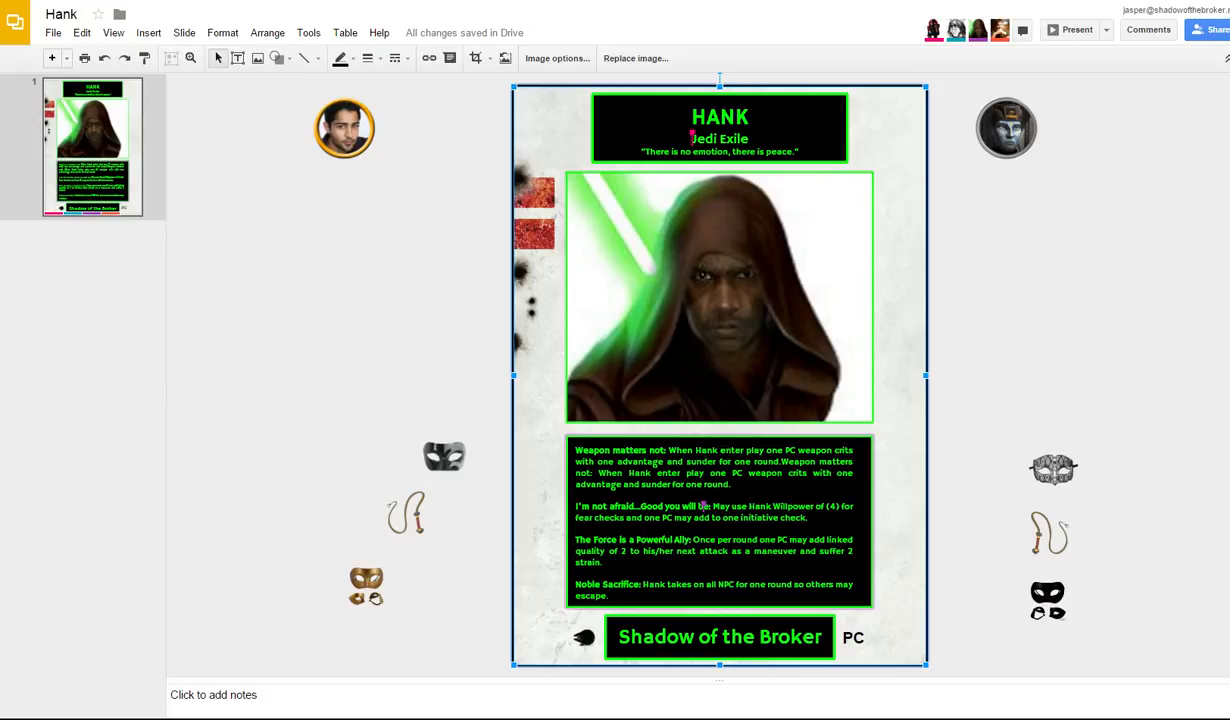
# Step: Replace "Jedi" in the subtitle with "Force Sensitive" so that it reads "Force Sensitive Exile"
pyautogui.doubleClick(706, 139)
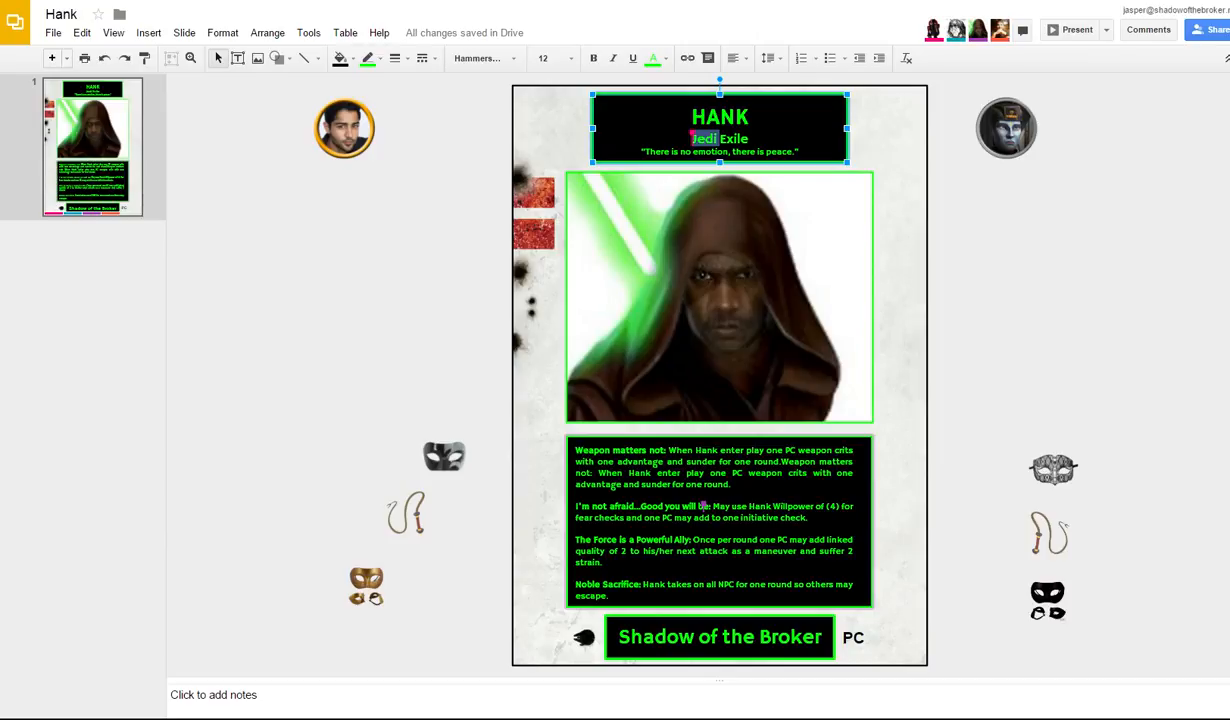
pyautogui.write('Forc')
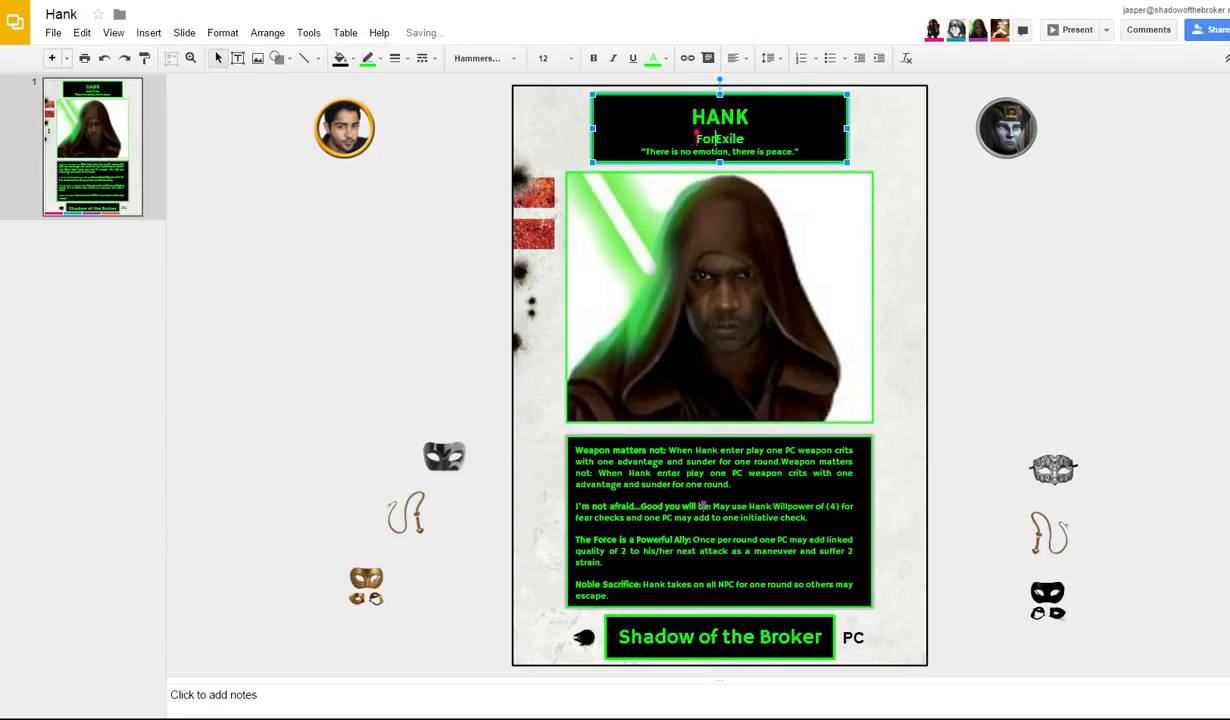
pyautogui.write('e Sensitive')
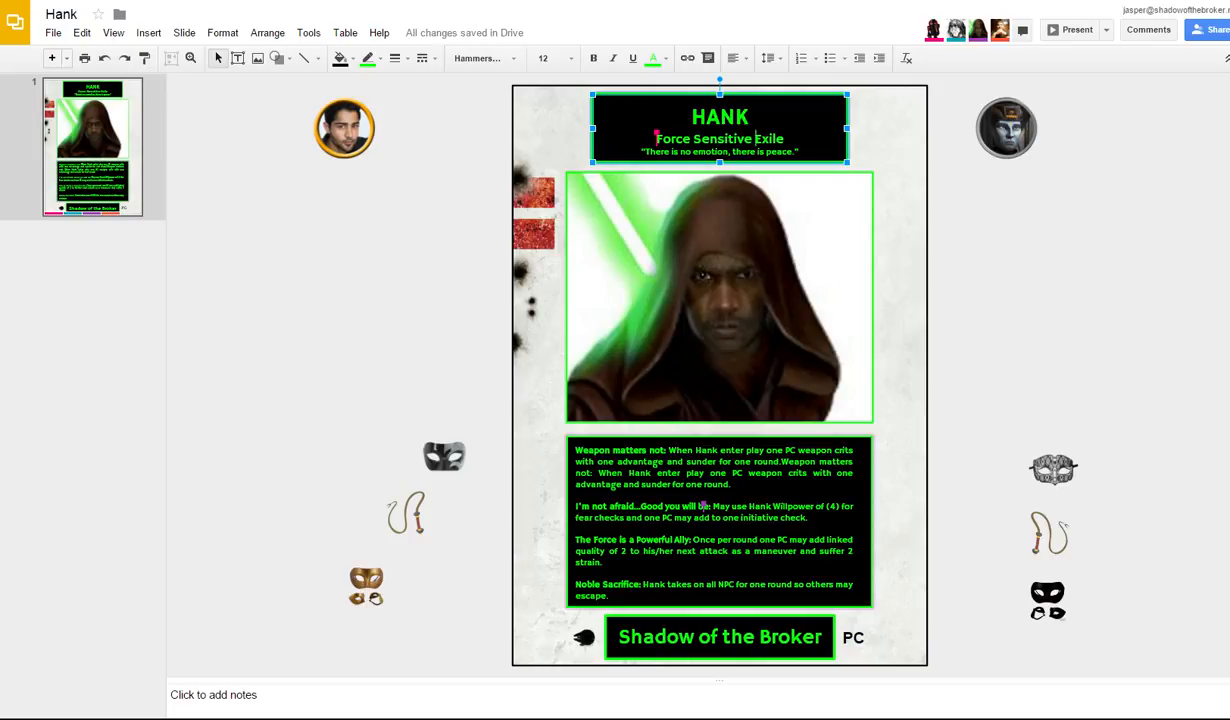
pyautogui.click(896, 190)
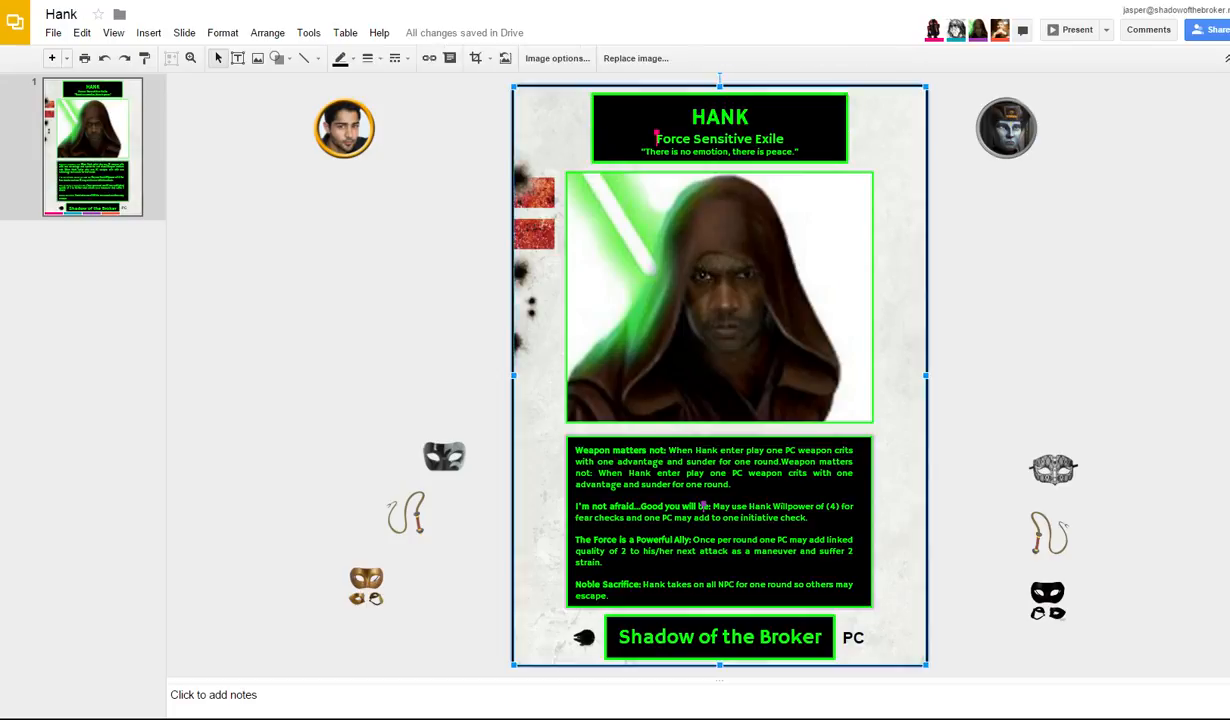
pyautogui.press('Escape')
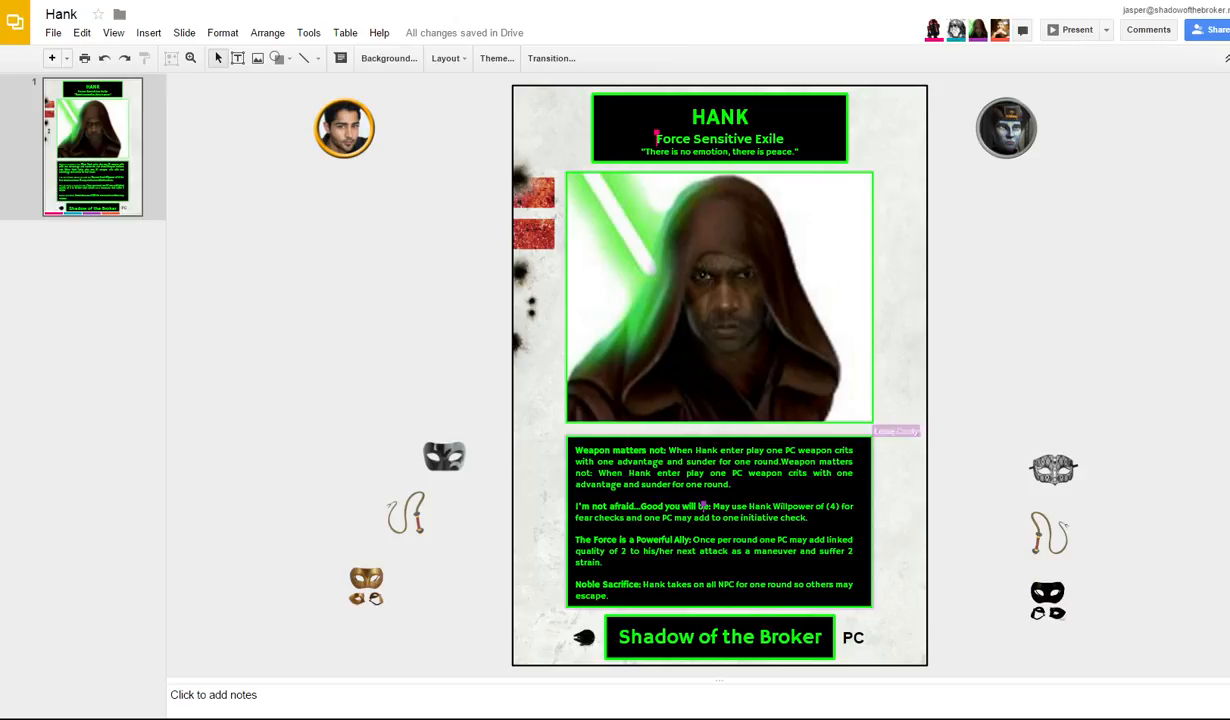
# Step: Download the card slide as a PNG image
pyautogui.click(53, 32)
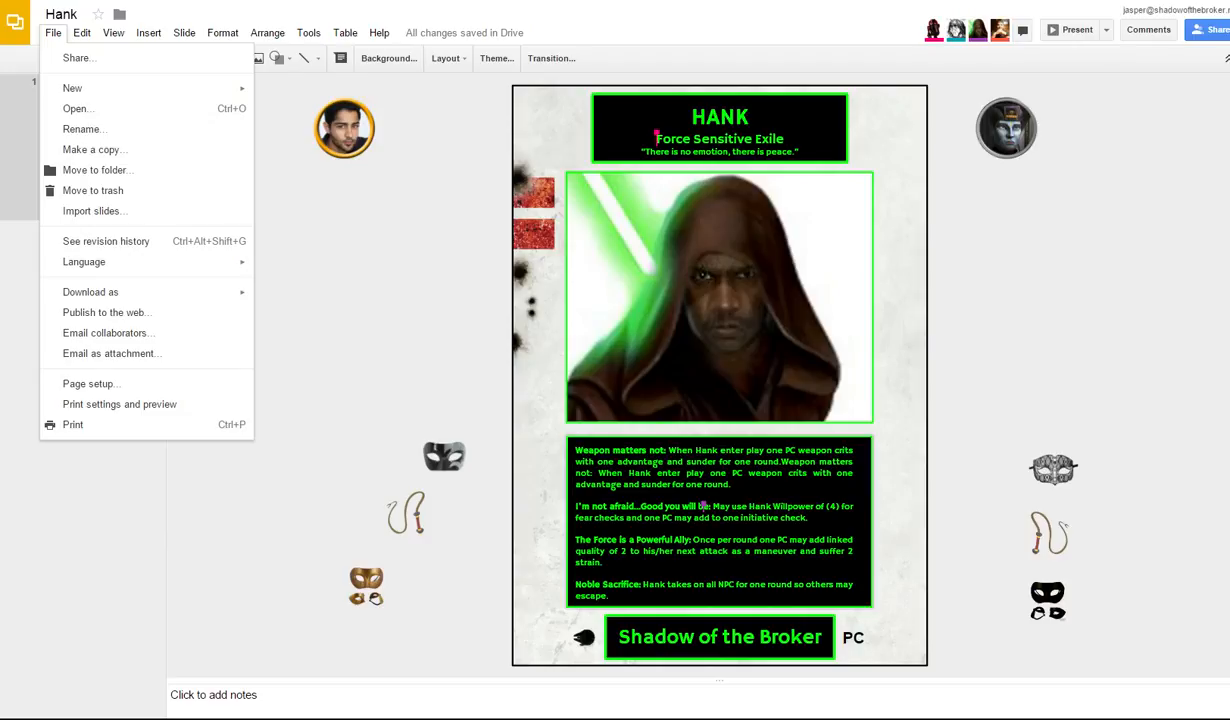
pyautogui.moveTo(100, 292)
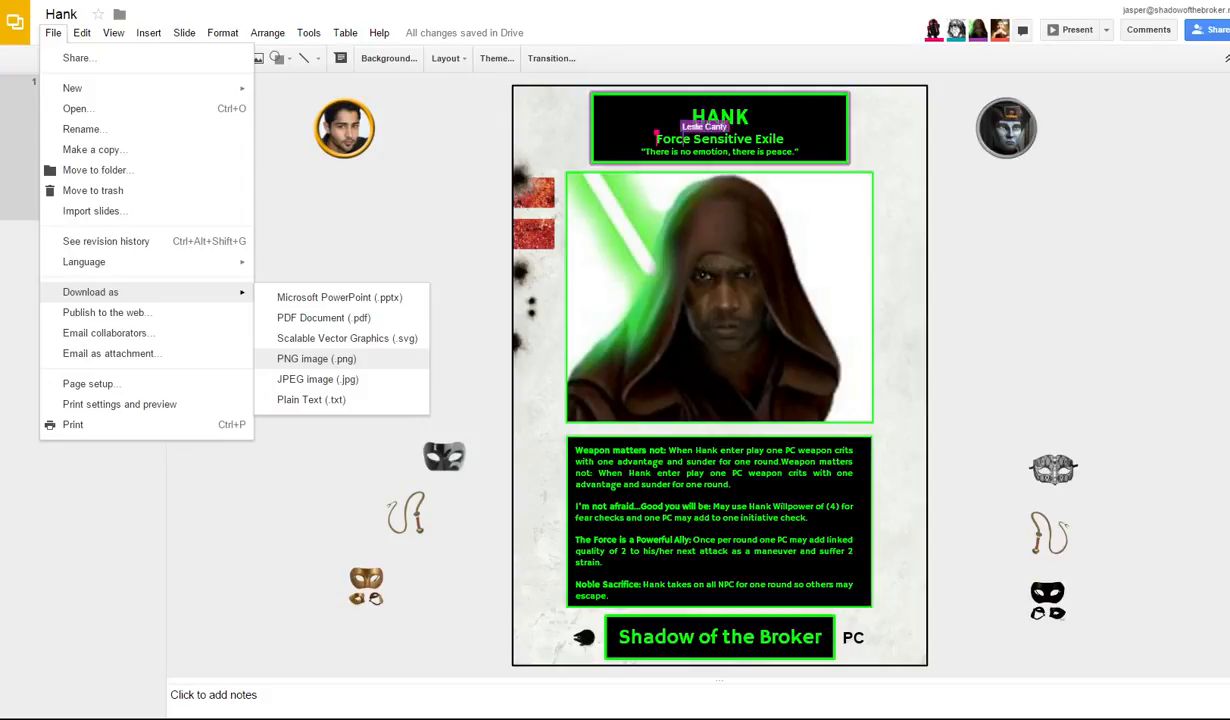
pyautogui.click(317, 359)
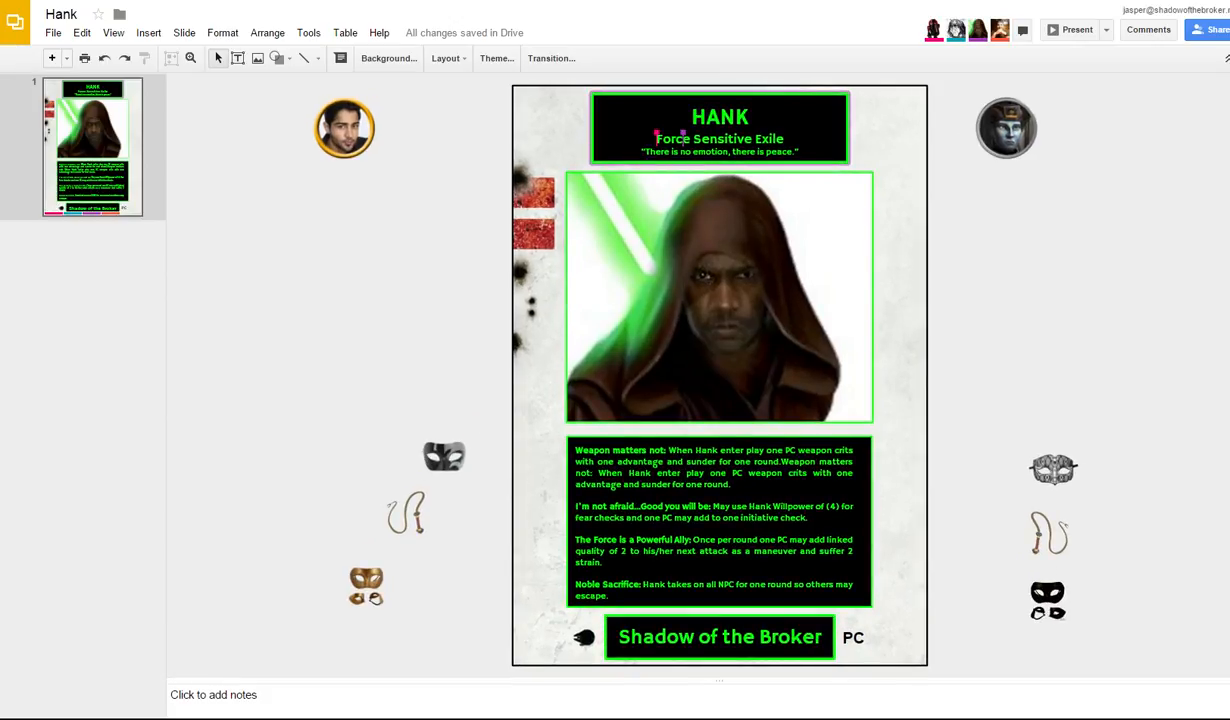
pyautogui.click(719, 297)
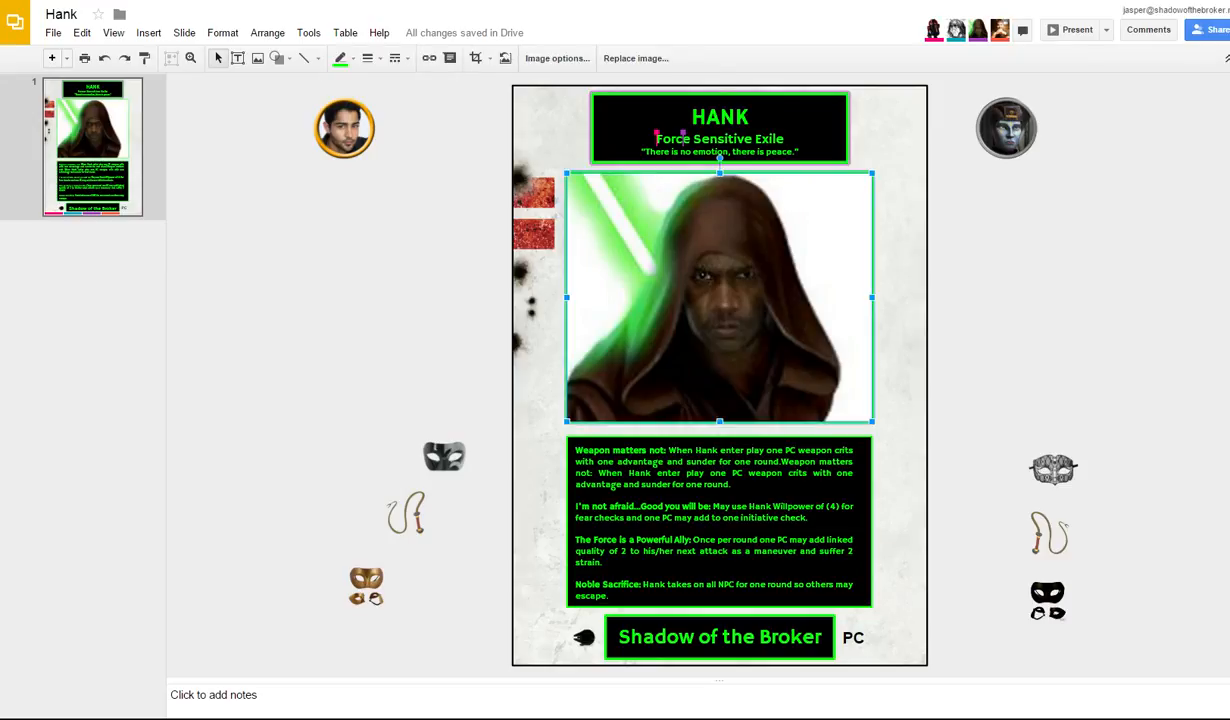
pyautogui.click(899, 330)
pyautogui.click(53, 32)
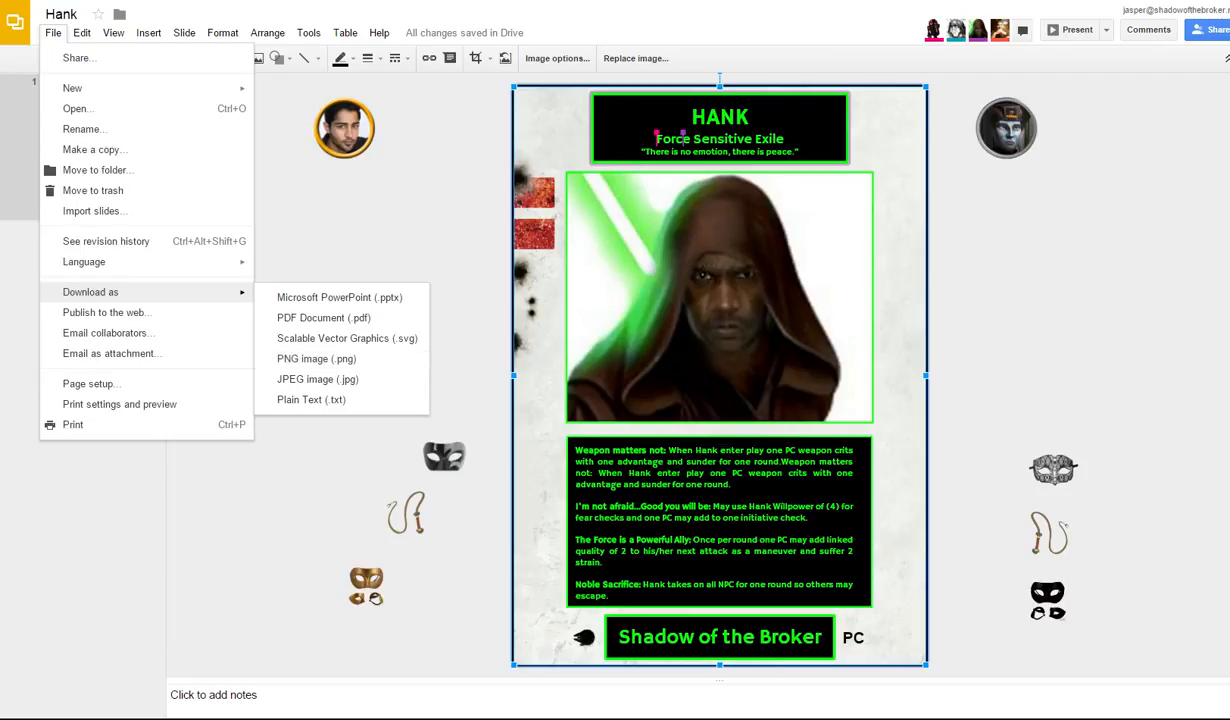
pyautogui.click(455, 255)
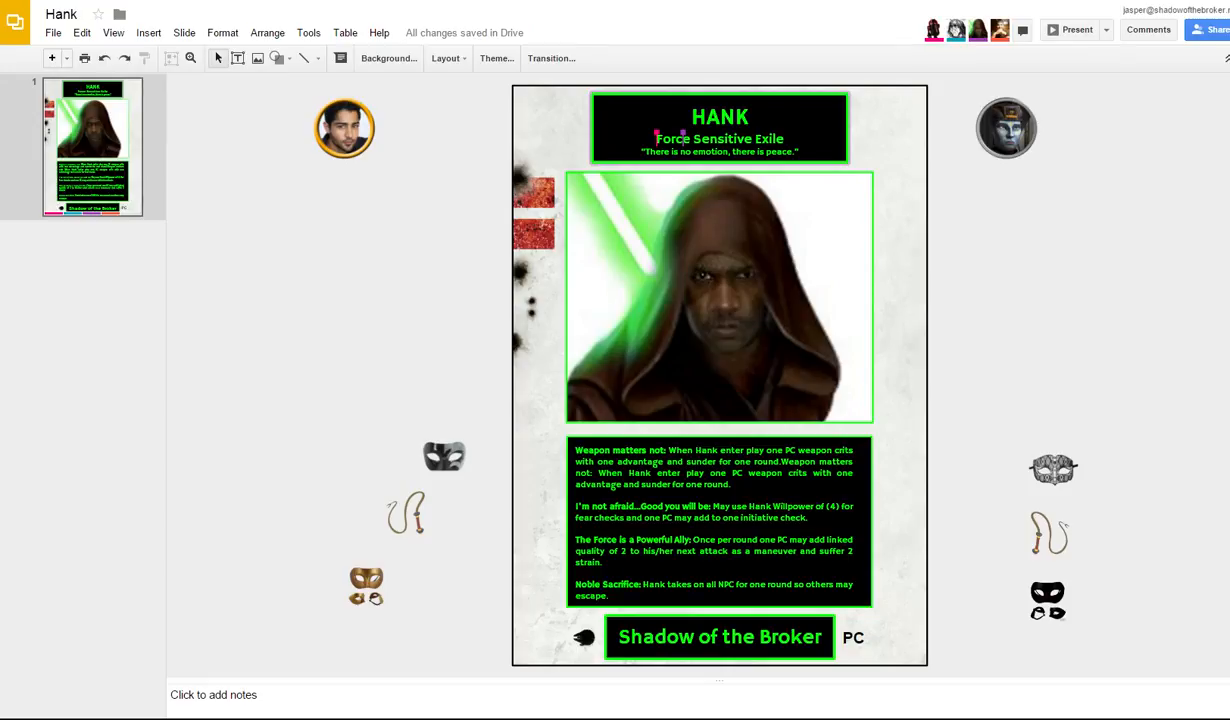
pyautogui.click(719, 298)
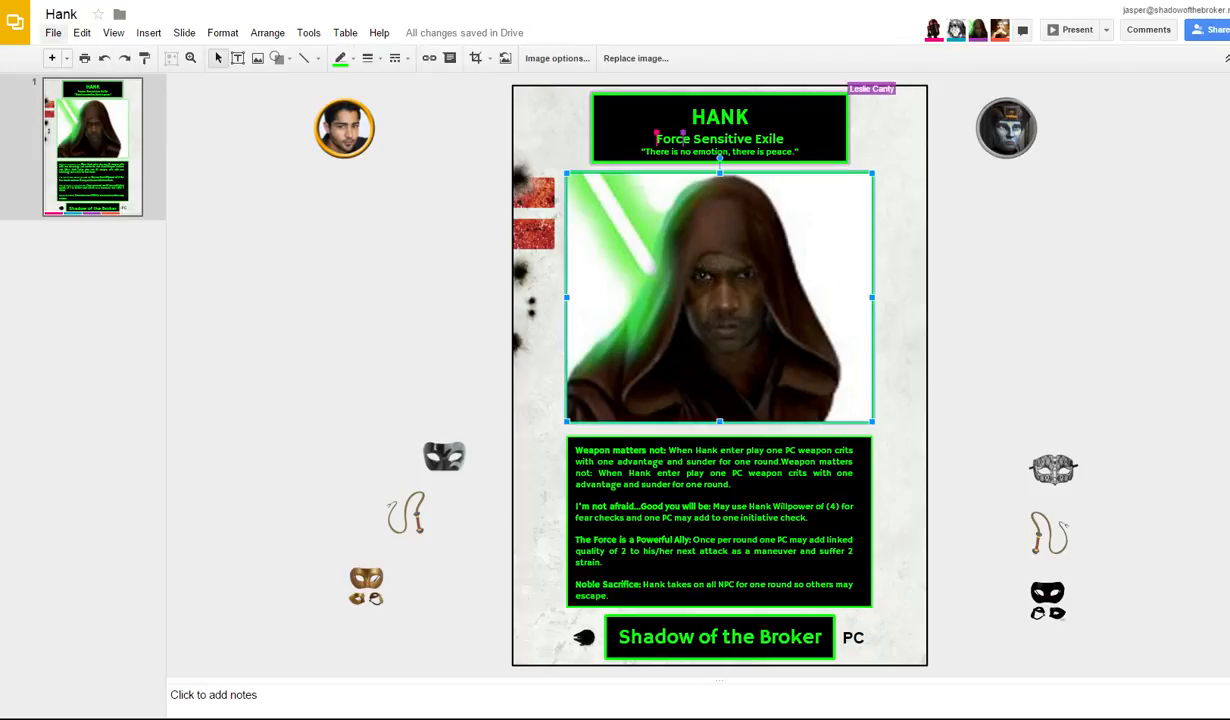
pyautogui.click(53, 32)
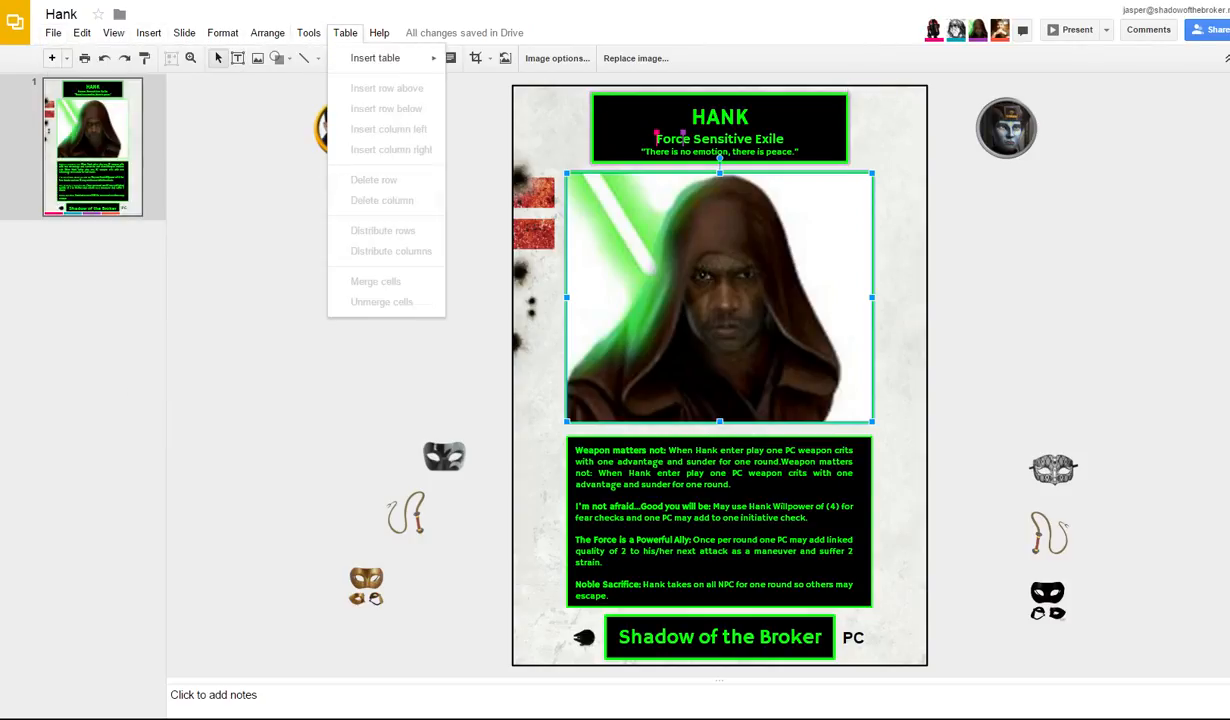
pyautogui.click(541, 350)
# Step: Set the border weight of the hooded Jedi picture to 3px
pyautogui.click(690, 297)
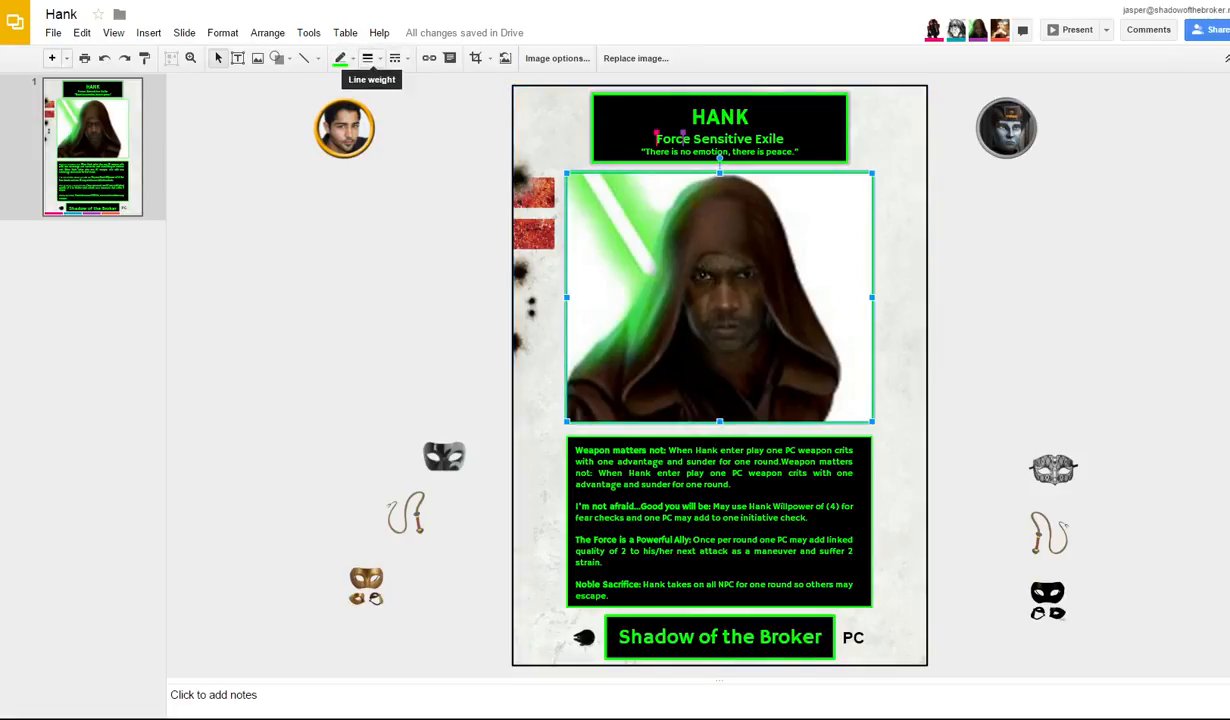
pyautogui.click(368, 58)
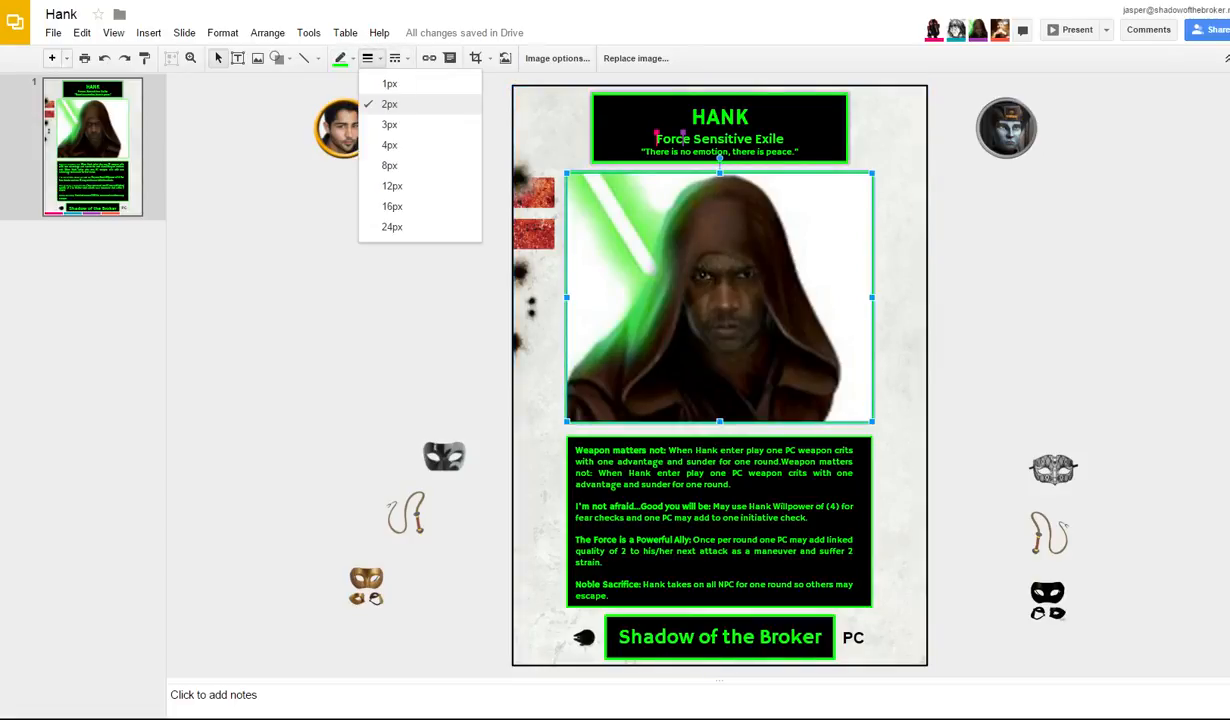
pyautogui.click(389, 124)
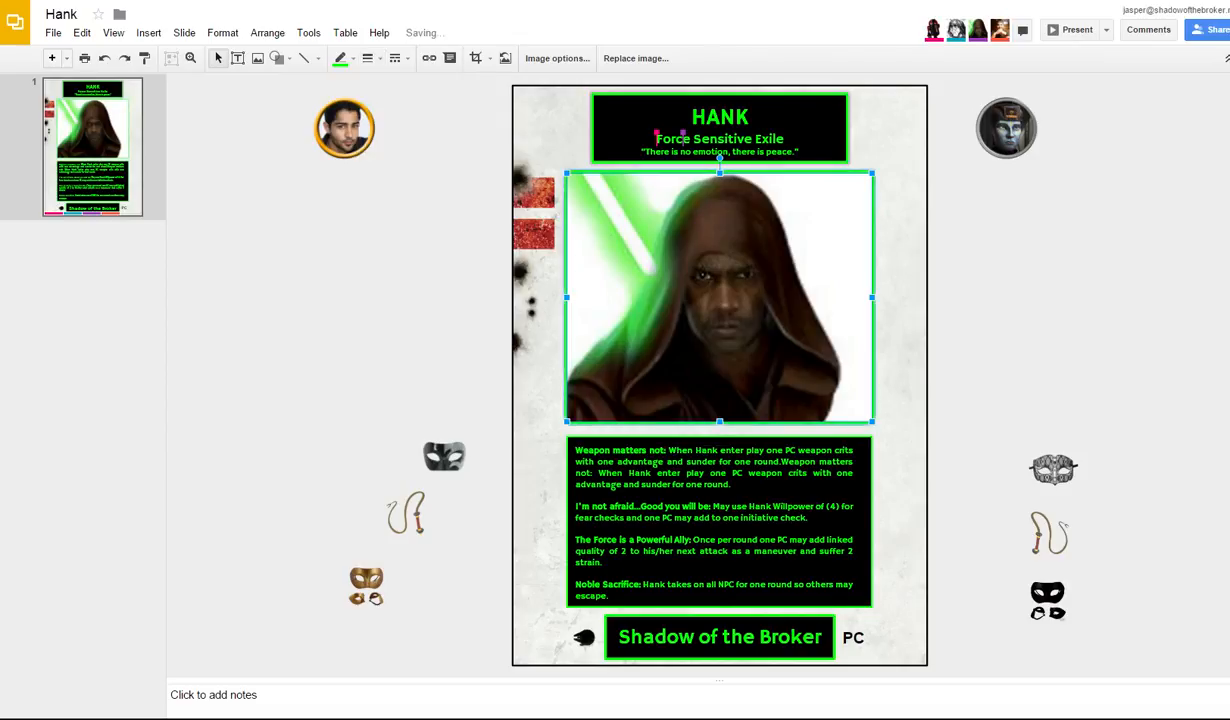
# Step: Set the outline weight of the abilities text box to 3px
pyautogui.click(615, 484)
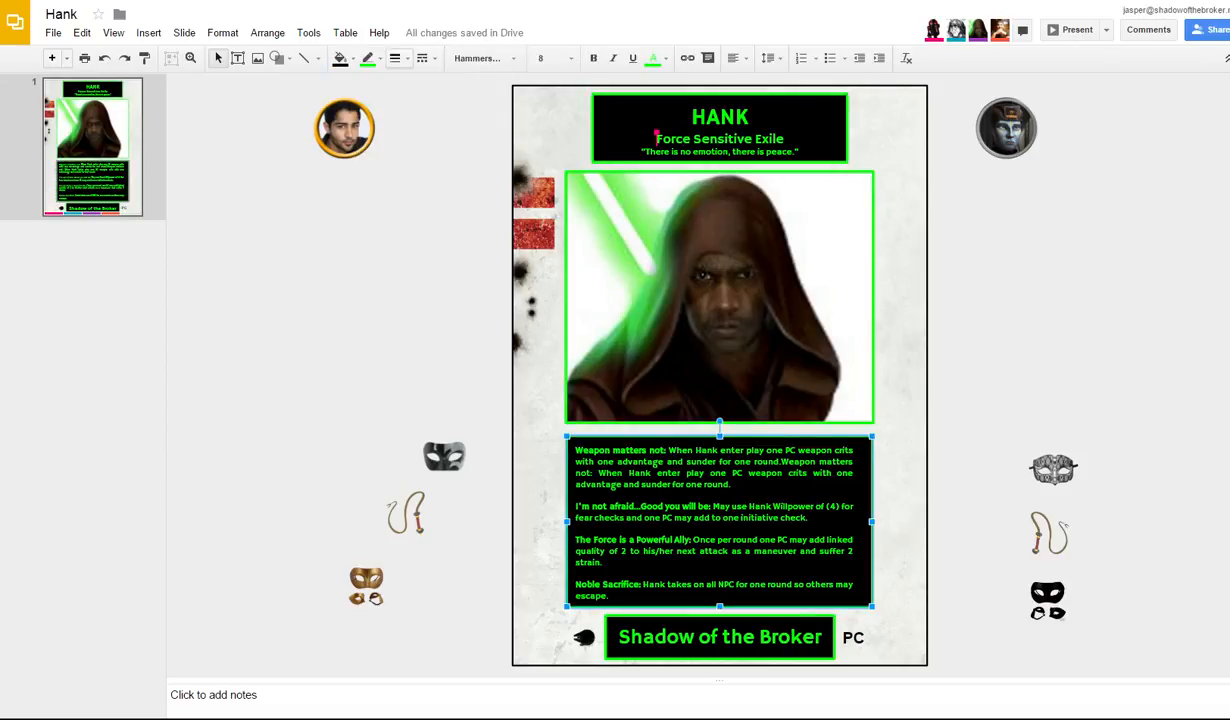
pyautogui.click(395, 58)
pyautogui.click(417, 124)
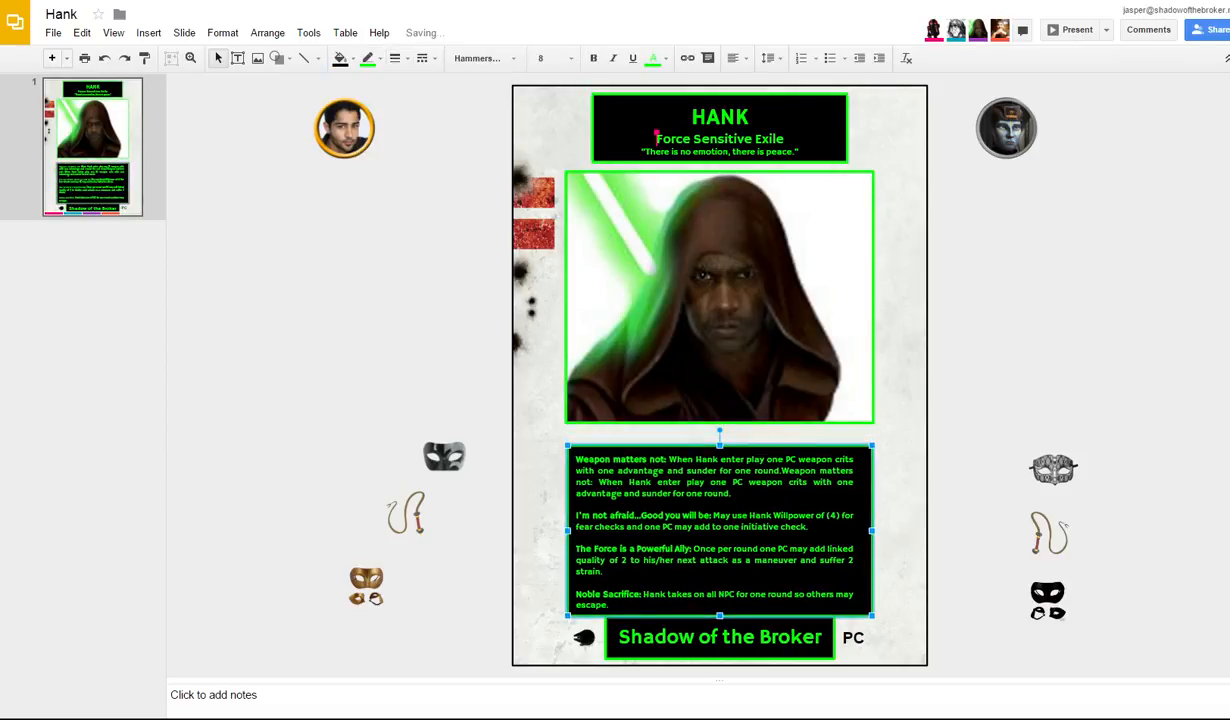
# Step: Move the abilities text box up so it sits between the hooded Jedi picture and the footer box
pyautogui.click(541, 430)
pyautogui.click(720, 530)
pyautogui.press('Up')
pyautogui.press('Up')
pyautogui.press('Down')
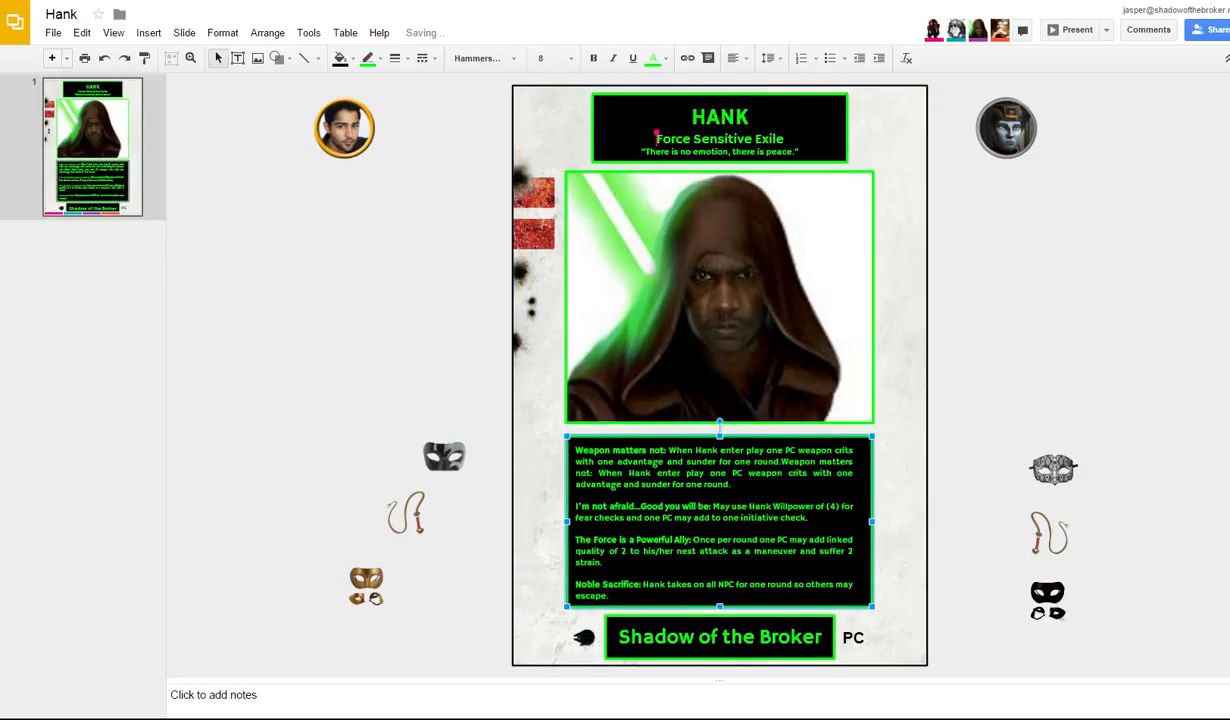
# Step: Nudge the card's background image very slightly to the right and deselect it
pyautogui.click(544, 512)
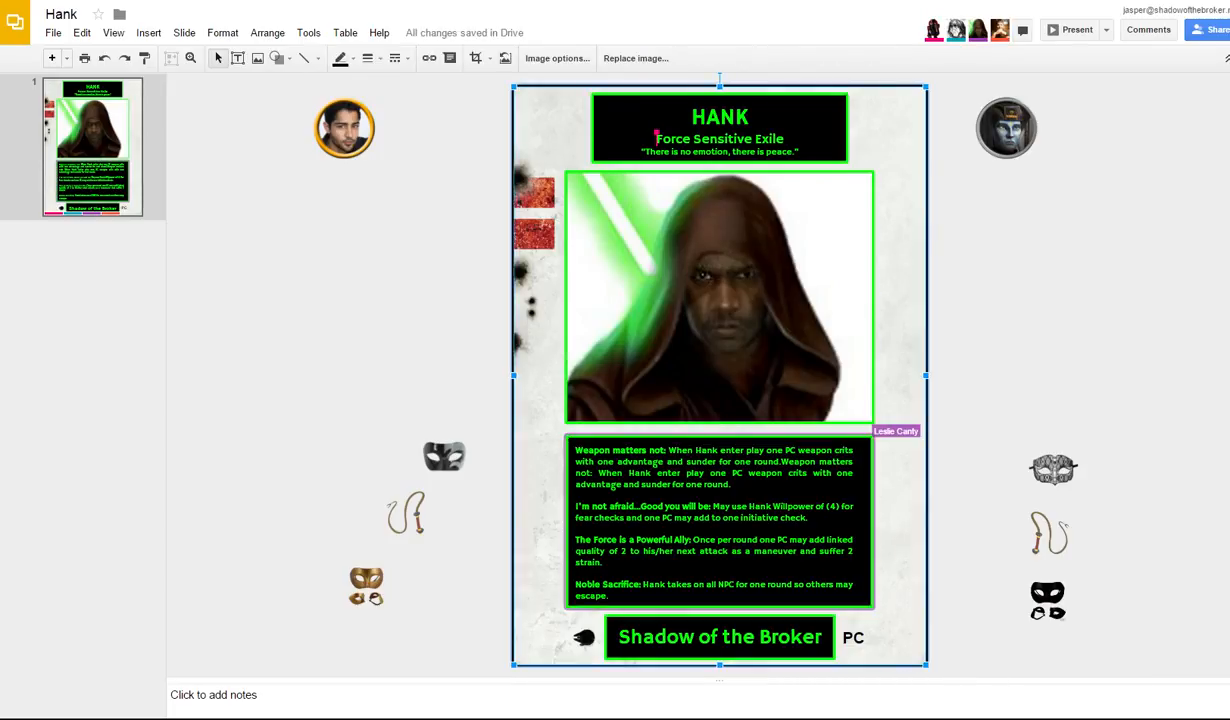
pyautogui.moveTo(544, 512); pyautogui.dragTo(545, 512)
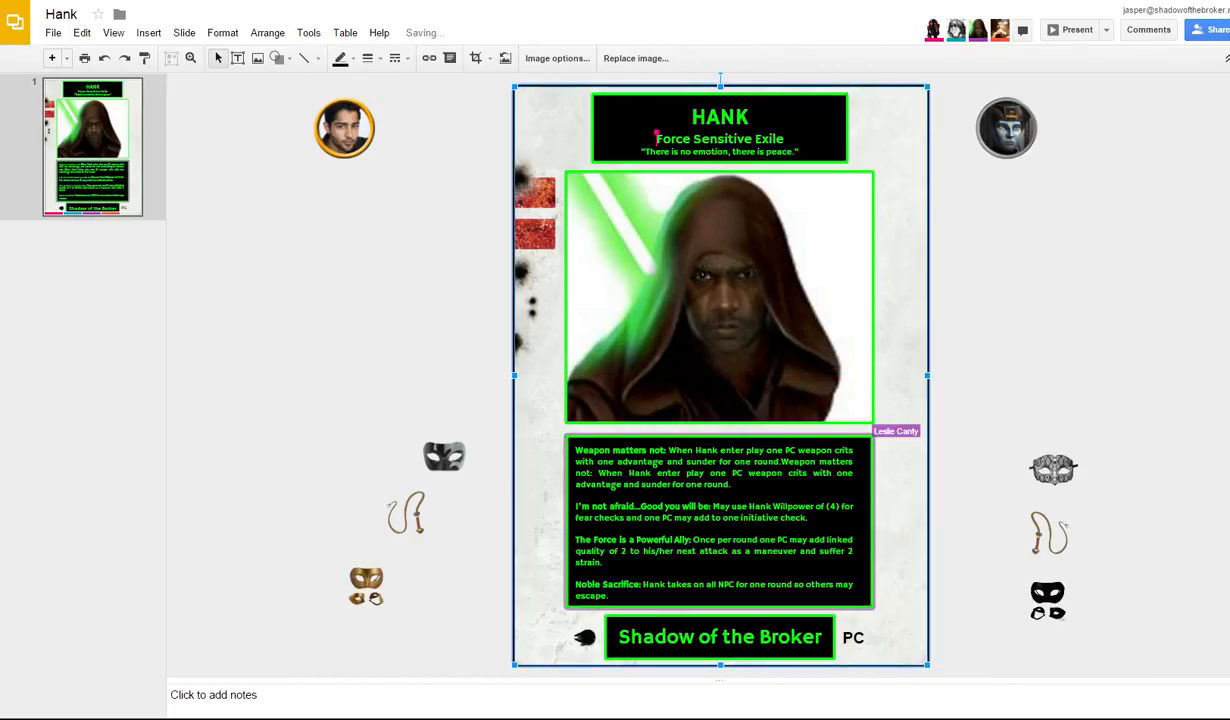
pyautogui.press('Escape')
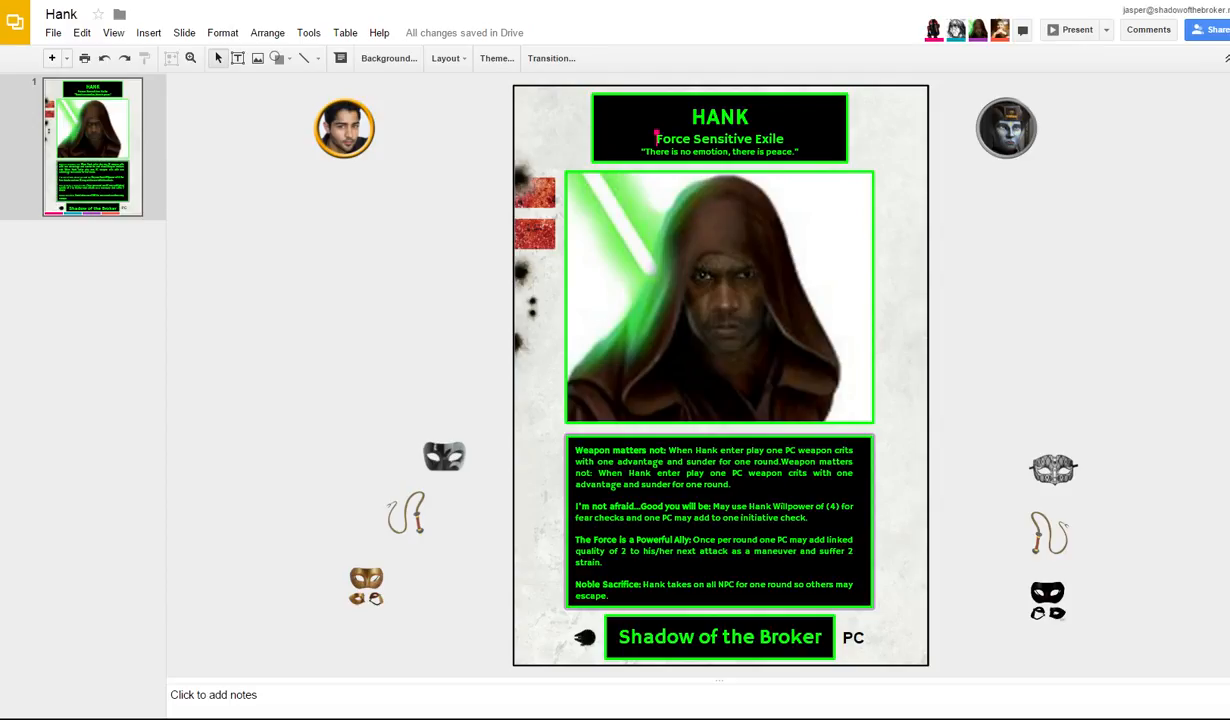
# Step: Undo the card's edits back to the blue version with the "Jedi Hobo" subtitle and the "There is no emotion" quote
pyautogui.click(720, 521)
pyautogui.click(756, 139)
pyautogui.press('BackSpace')
pyautogui.press('BackSpace')
pyautogui.press('BackSpace')
pyautogui.press('BackSpace')
pyautogui.press('BackSpace')
pyautogui.press('BackSpace')
pyautogui.press('BackSpace')
pyautogui.press('BackSpace')
pyautogui.press('BackSpace')
pyautogui.press('BackSpace')
pyautogui.press('BackSpace')
pyautogui.press('BackSpace')
pyautogui.press('BackSpace')
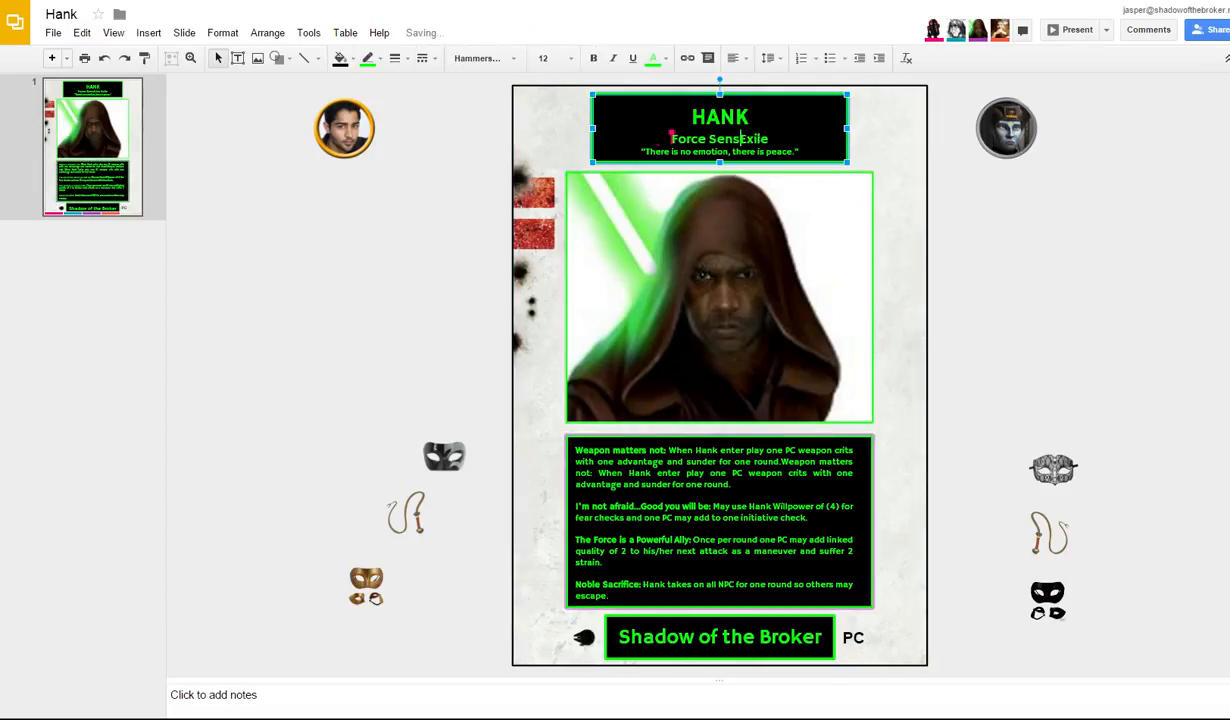
pyautogui.write('e')
pyautogui.hotkey('ctrl', 'z')
pyautogui.hotkey('ctrl', 'z')
pyautogui.hotkey('ctrl', 'z')
pyautogui.hotkey('ctrl', 'z')
pyautogui.hotkey('ctrl', 'z')
pyautogui.hotkey('ctrl', 'z')
pyautogui.hotkey('ctrl', 'z')
pyautogui.hotkey('ctrl', 'z')
pyautogui.hotkey('ctrl', 'z')
pyautogui.hotkey('ctrl', 'z')
pyautogui.hotkey('ctrl', 'z')
pyautogui.hotkey('ctrl', 'z')
pyautogui.hotkey('ctrl', 'z')
pyautogui.hotkey('ctrl', 'z')
pyautogui.hotkey('ctrl', 'z')
pyautogui.hotkey('ctrl', 'z')
pyautogui.hotkey('ctrl', 'z')
pyautogui.hotkey('ctrl', 'z')
pyautogui.hotkey('ctrl', 'z')
pyautogui.hotkey('ctrl', 'z')
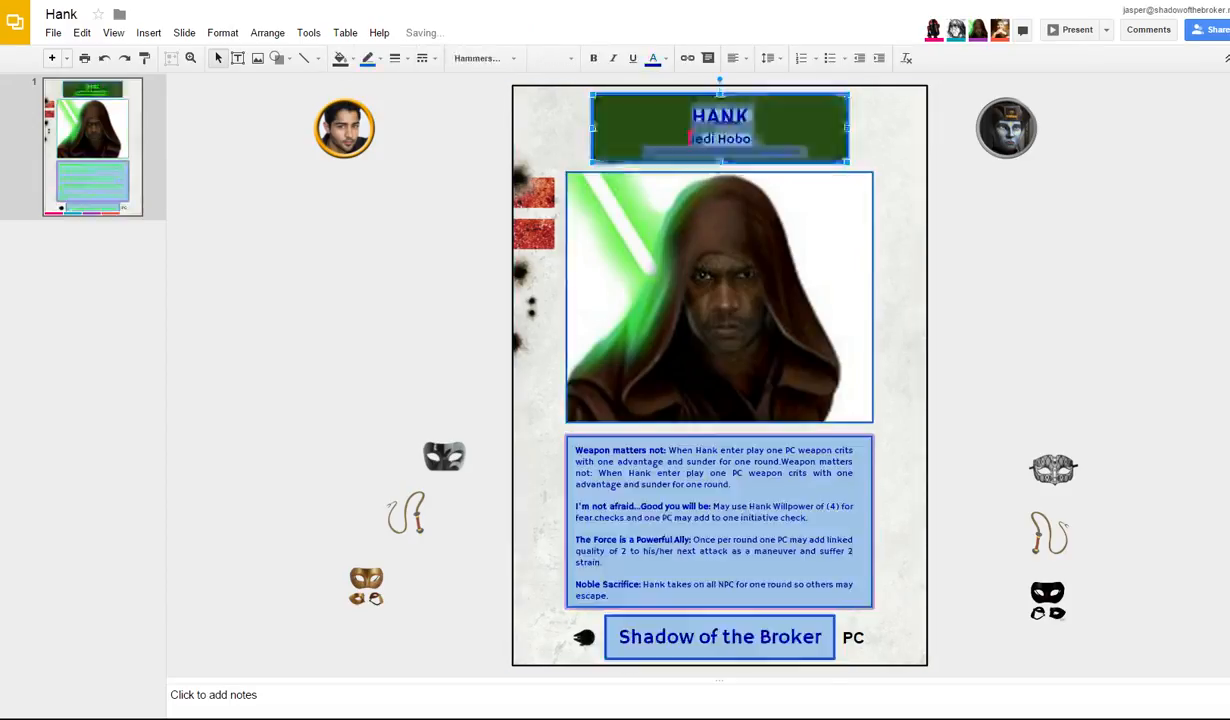
pyautogui.hotkey('ctrl', 'z')
pyautogui.hotkey('ctrl', 'z')
pyautogui.hotkey('ctrl', 'z')
pyautogui.hotkey('ctrl', 'z')
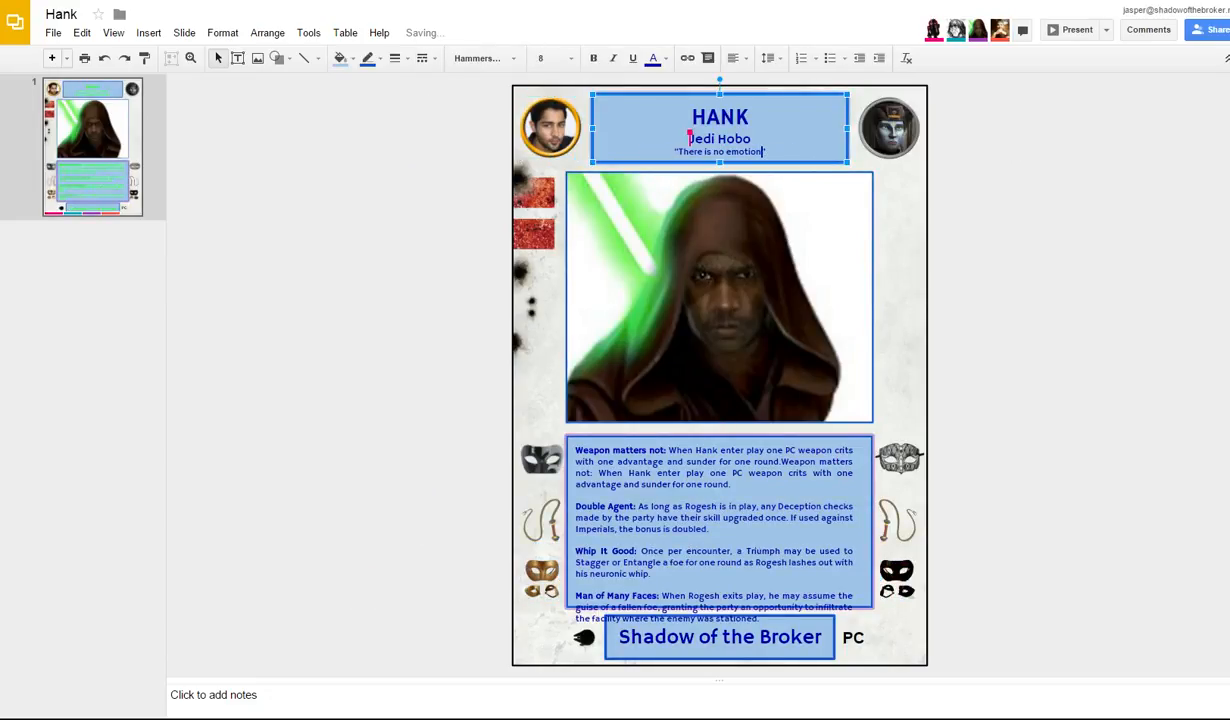
pyautogui.hotkey('ctrl', 'z')
pyautogui.hotkey('ctrl', 'z')
pyautogui.hotkey('ctrl', 'z')
pyautogui.hotkey('ctrl', 'z')
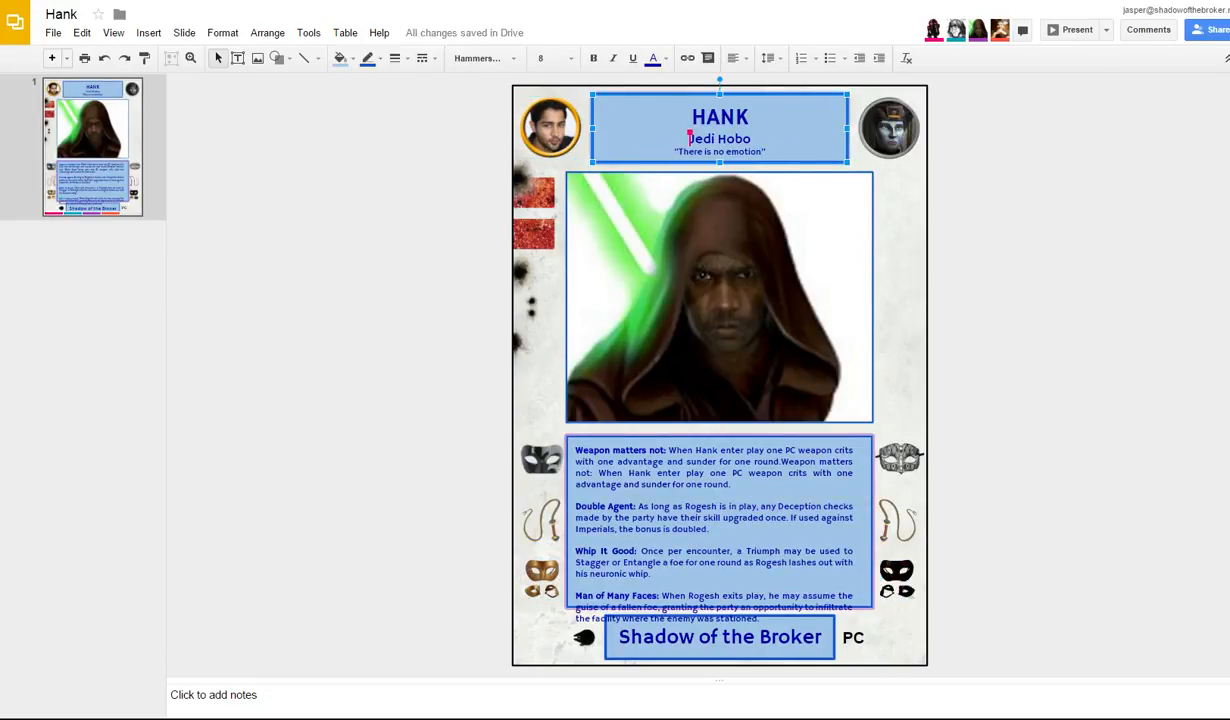
# Step: Redo all the undone edits to restore the black and green Force Sensitive Exile card
pyautogui.hotkey('ctrl', 'y')
pyautogui.hotkey('ctrl', 'y')
pyautogui.hotkey('ctrl', 'y')
pyautogui.hotkey('ctrl', 'y')
pyautogui.hotkey('ctrl', 'y')
pyautogui.hotkey('ctrl', 'y')
pyautogui.hotkey('ctrl', 'y')
pyautogui.hotkey('ctrl', 'y')
pyautogui.hotkey('ctrl', 'y')
pyautogui.hotkey('ctrl', 'y')
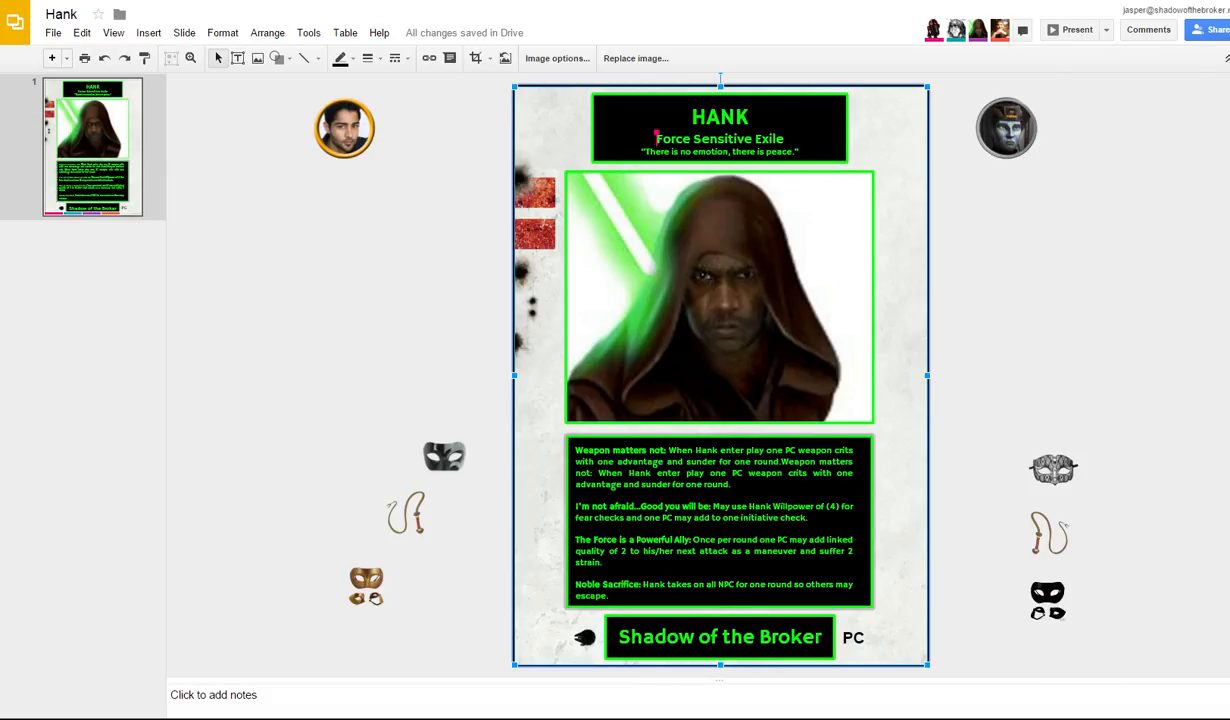
# Step: Switch to Google Drive and open the Drak "Goblin" Ekrin presentation from the Hero Card Templates folder
pyautogui.hotkey('alt', 'Tab')
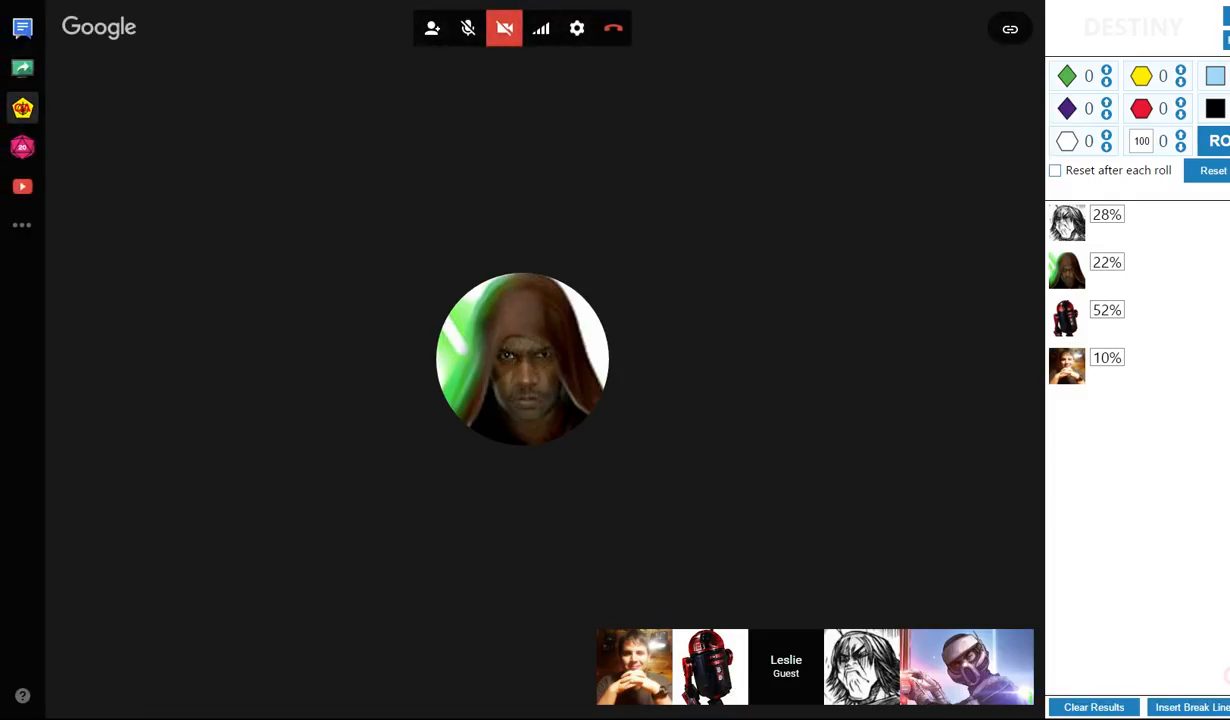
pyautogui.hotkey('alt', 'Tab')
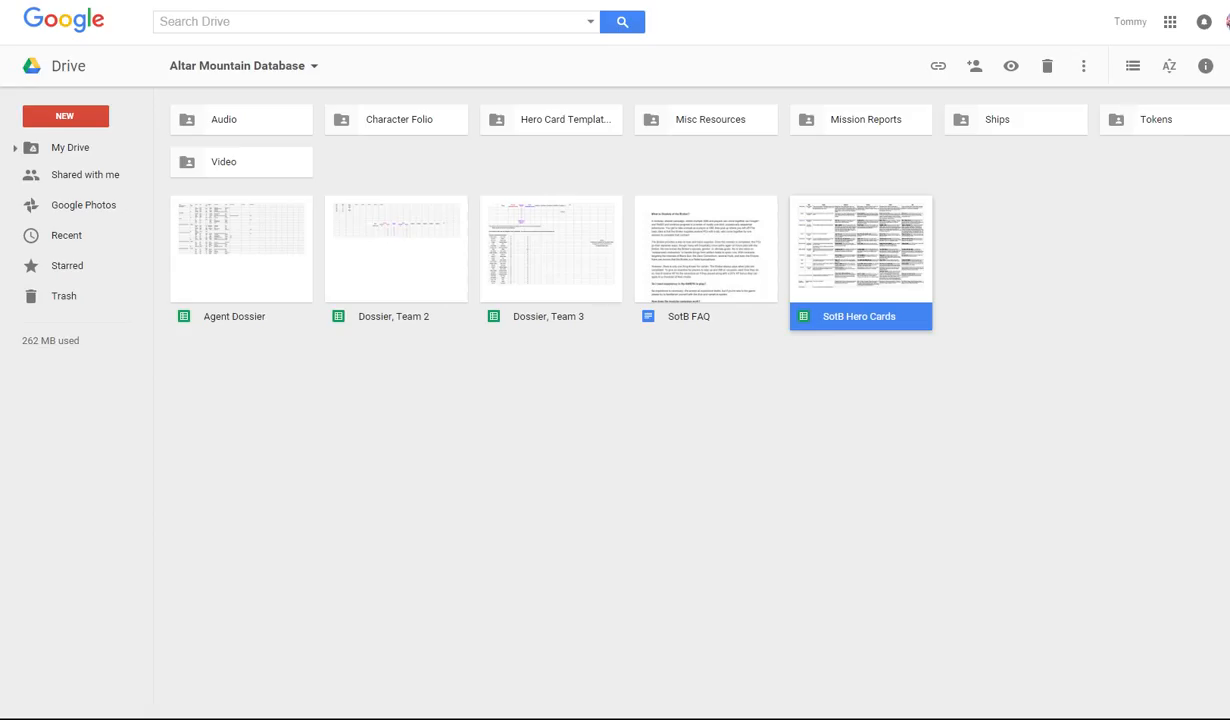
pyautogui.doubleClick(551, 119)
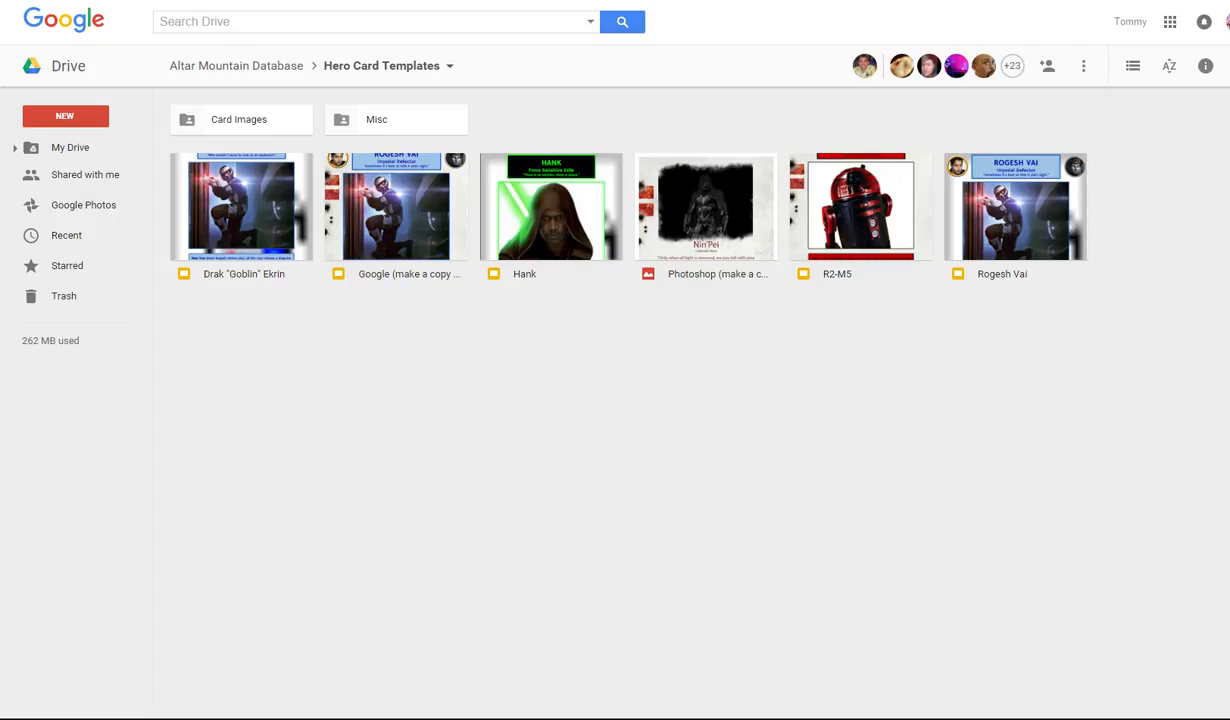
pyautogui.click(241, 220)
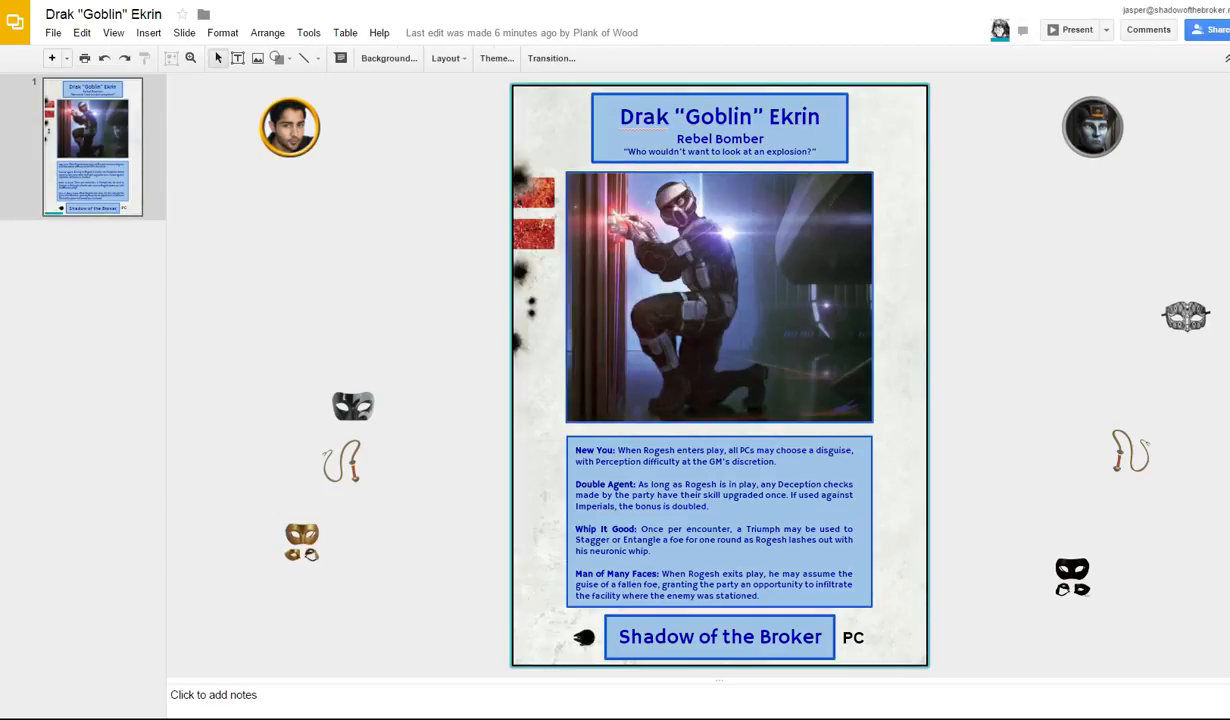
# Step: Delete the leftover mask, whip and helmet images beside the card, keeping the man's round portrait
pyautogui.moveTo(410, 305); pyautogui.dragTo(283, 583)
pyautogui.press('Delete')
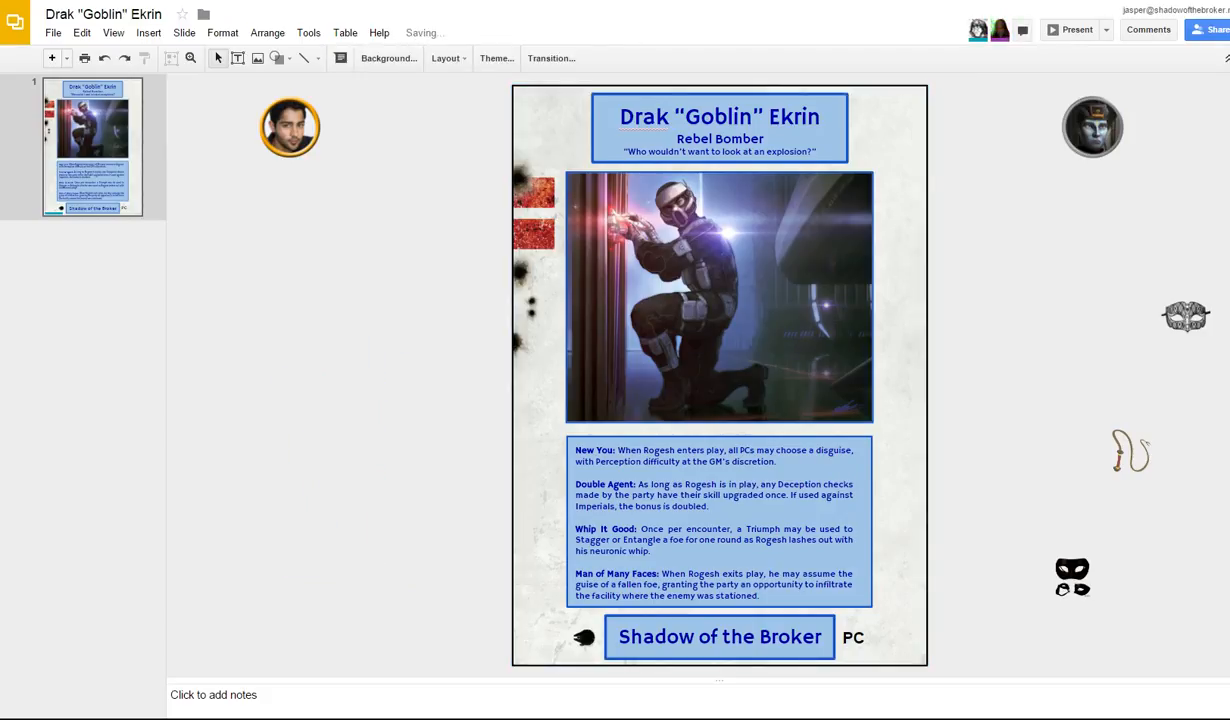
pyautogui.moveTo(1003, 102); pyautogui.dragTo(1211, 600)
pyautogui.press('Delete')
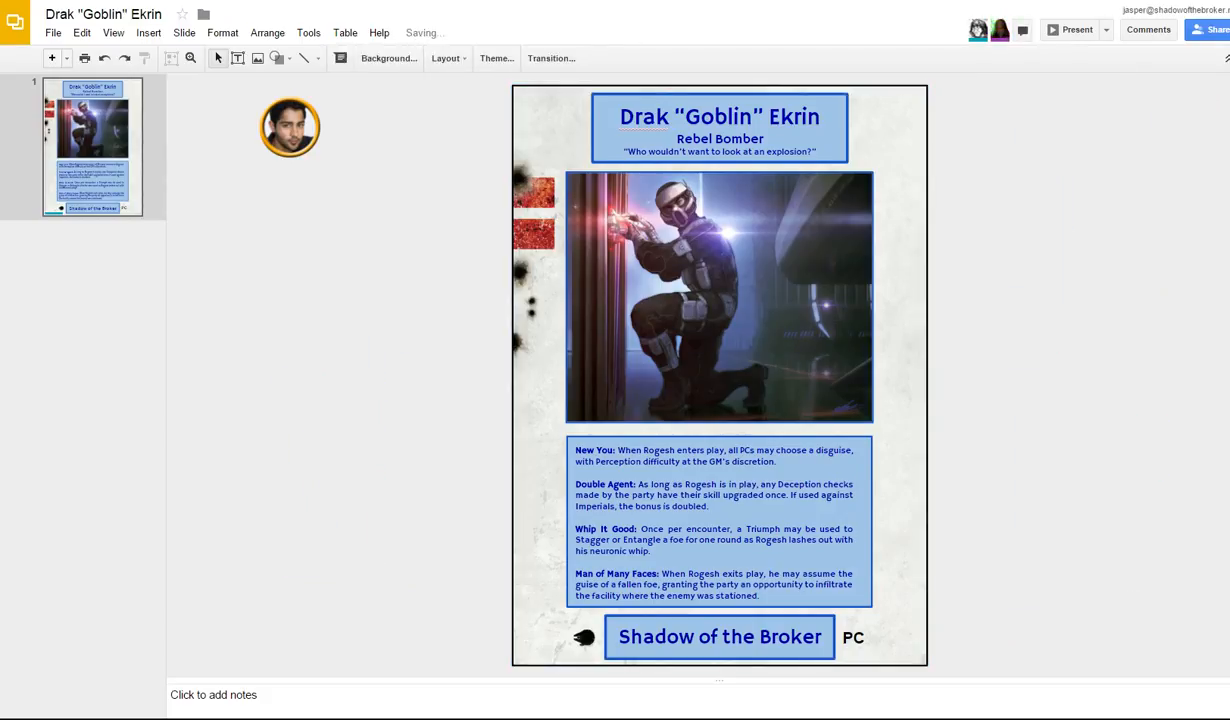
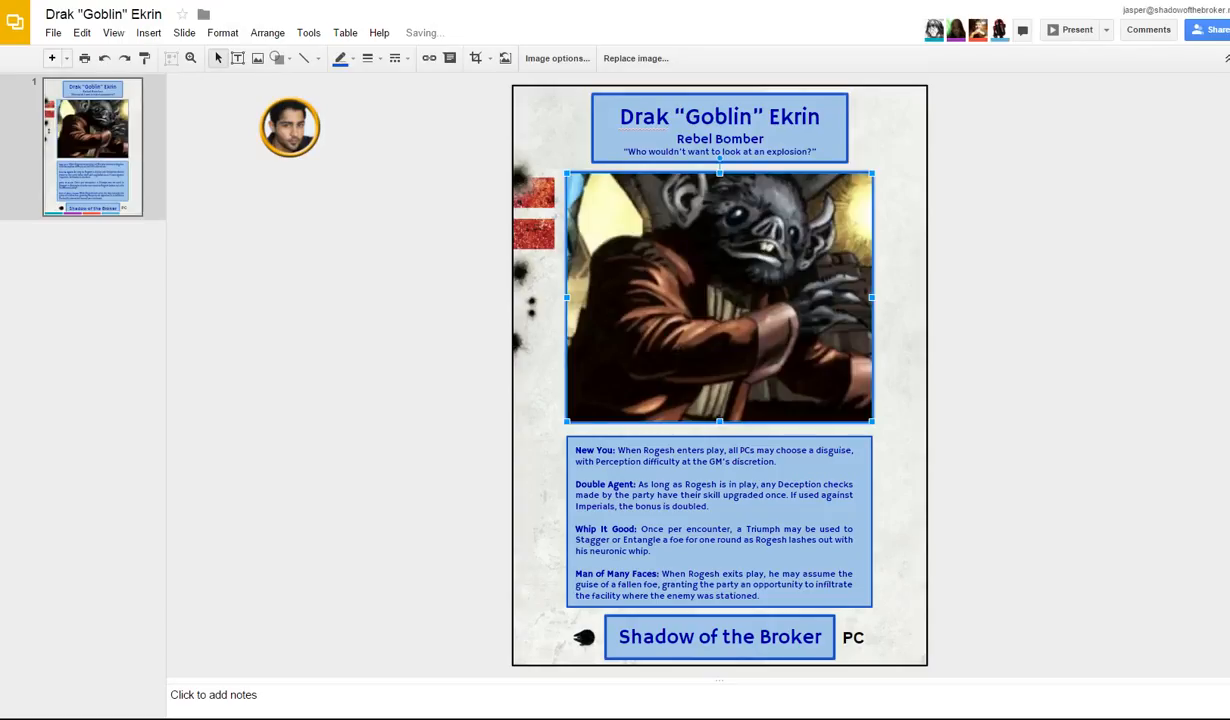
# Step: Reset the bat-faced creature picture and fit it at a smaller size, centred between the title and abilities boxes
pyautogui.rightClick(697, 252)
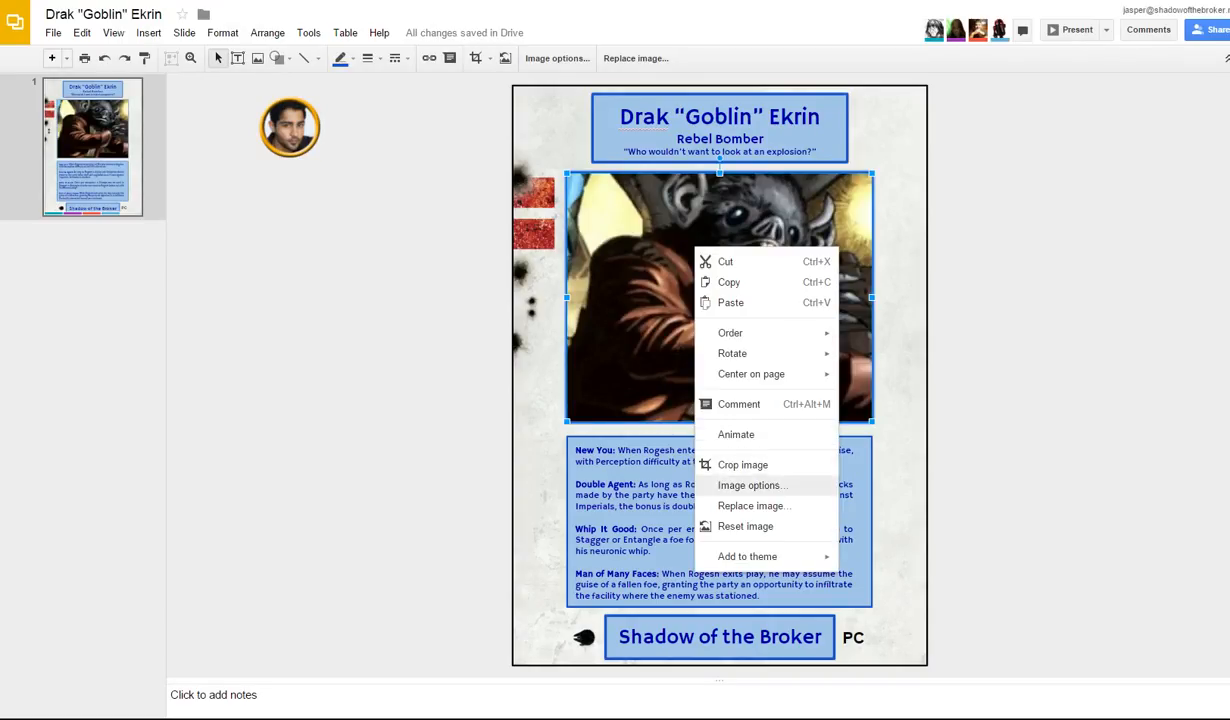
pyautogui.click(745, 526)
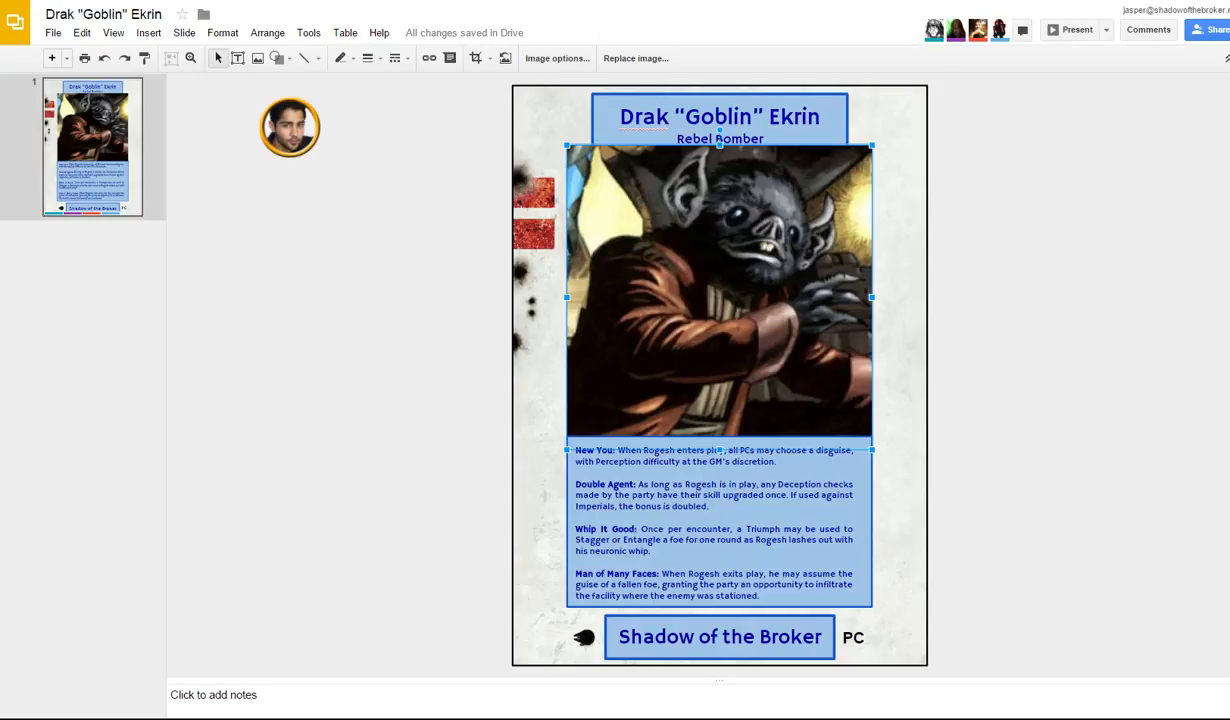
pyautogui.moveTo(872, 145); pyautogui.dragTo(817, 200)
pyautogui.moveTo(692, 325); pyautogui.dragTo(720, 299)
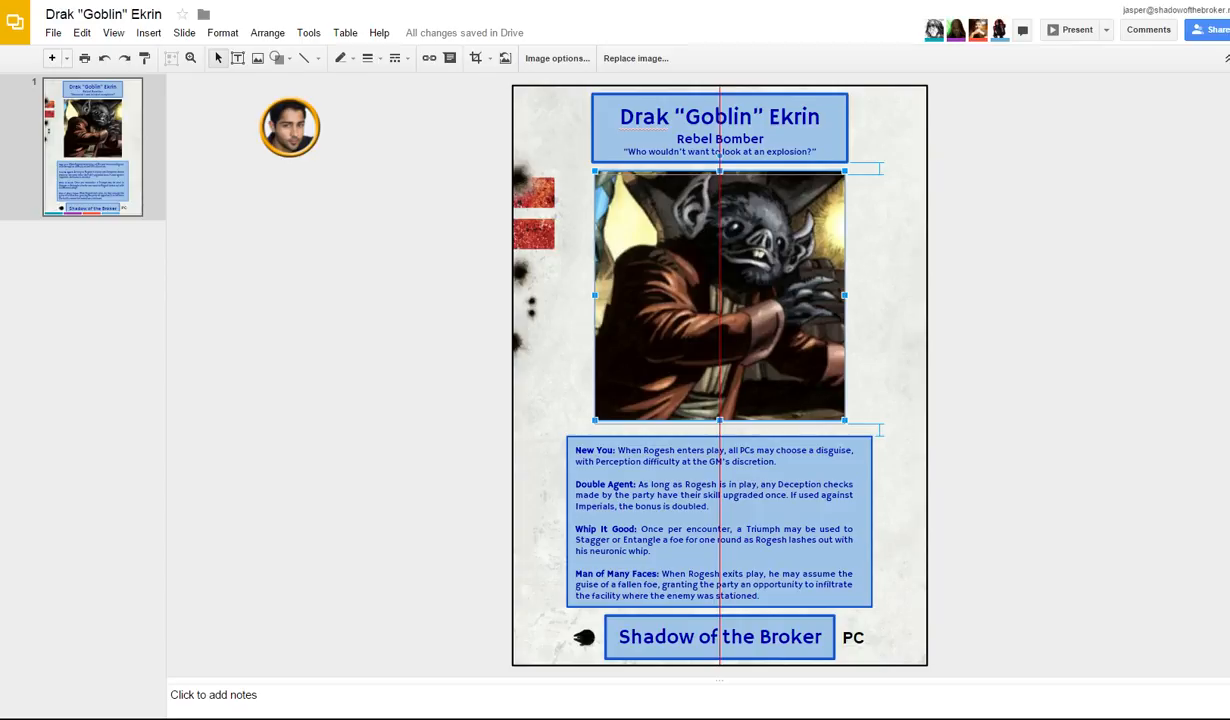
pyautogui.moveTo(720, 299)
pyautogui.mouseDown()
pyautogui.moveTo(720, 310)
pyautogui.moveTo(720, 295)
pyautogui.mouseUp()
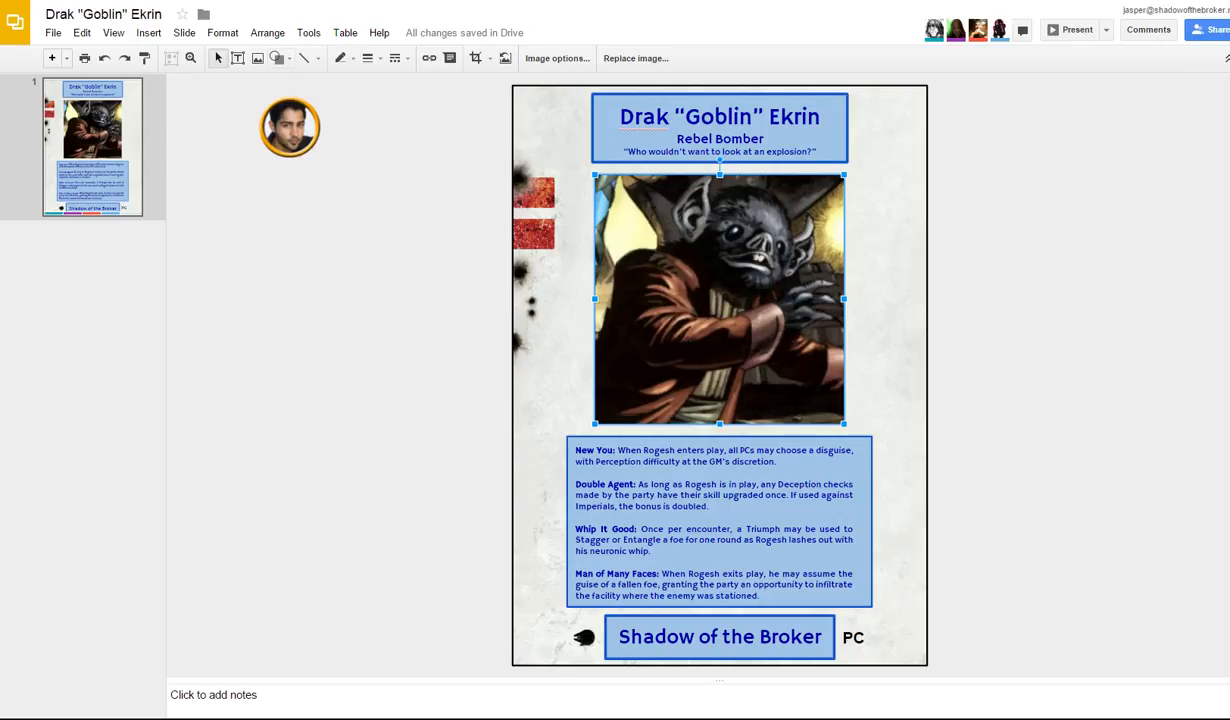
# Step: Give the bat-faced creature picture a thicker black border
pyautogui.click(340, 58)
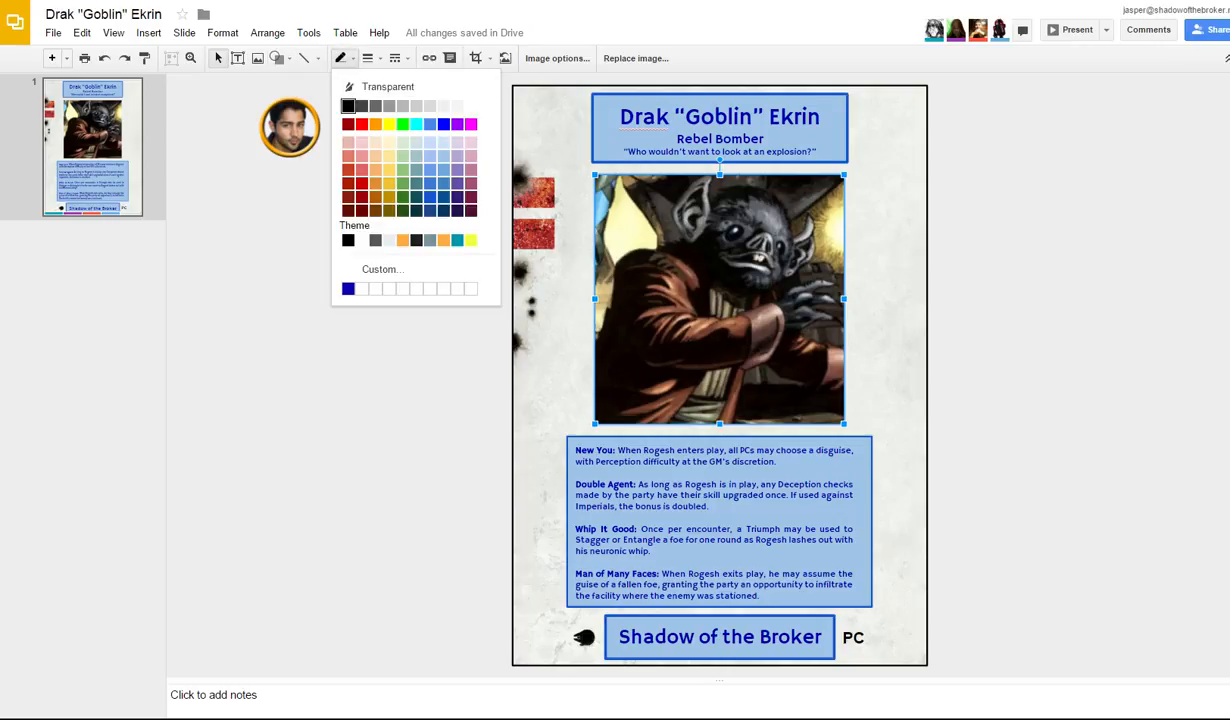
pyautogui.click(348, 106)
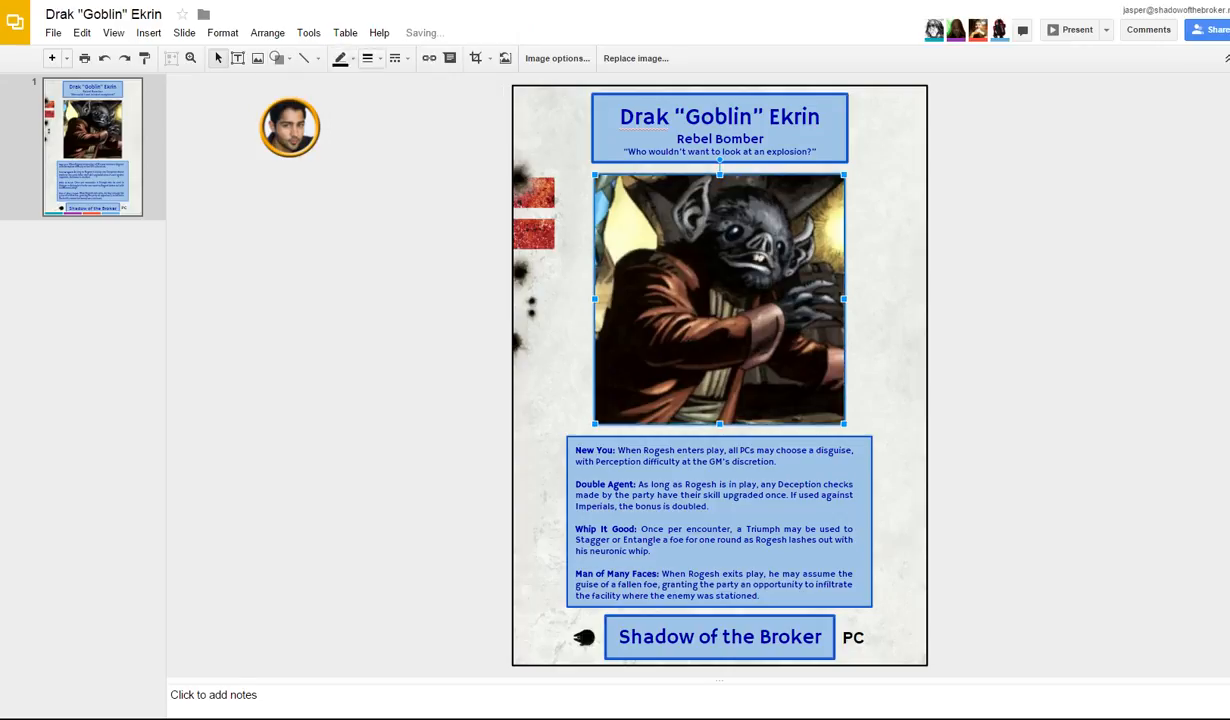
pyautogui.click(367, 58)
pyautogui.click(390, 120)
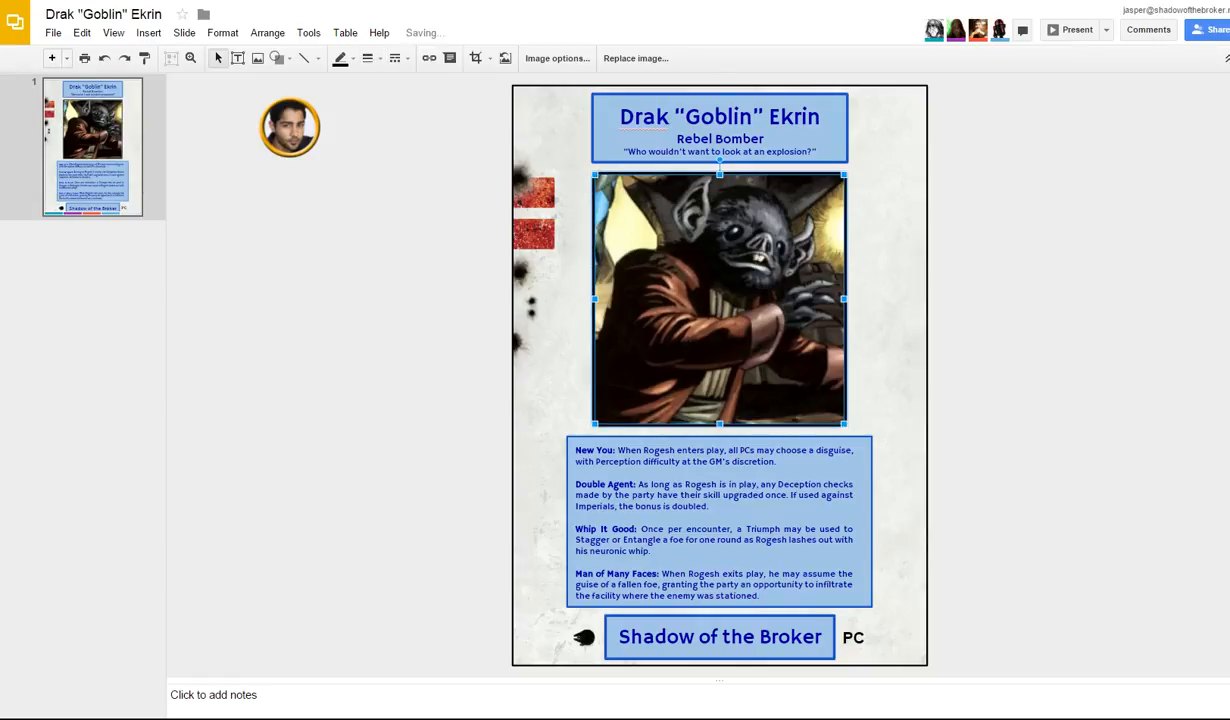
pyautogui.click(571, 300)
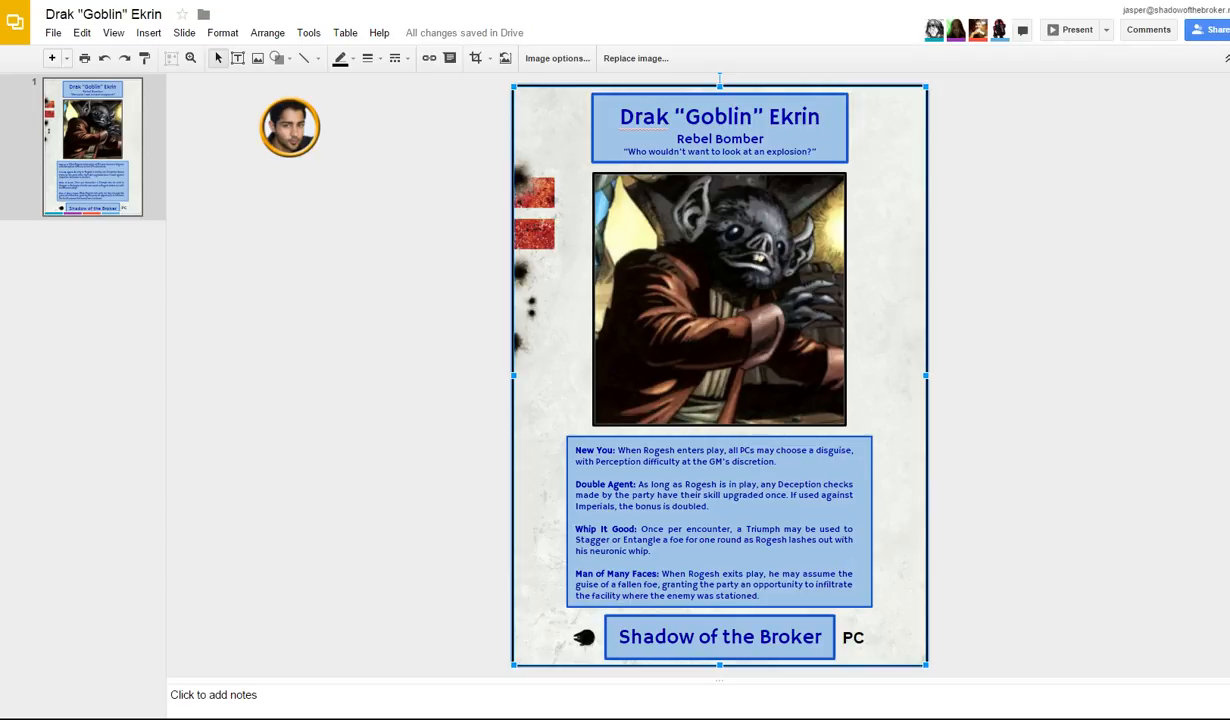
# Step: Replace the ability heading "Man of Many Faces:" with "Bombs Away!:"
pyautogui.click(718, 530)
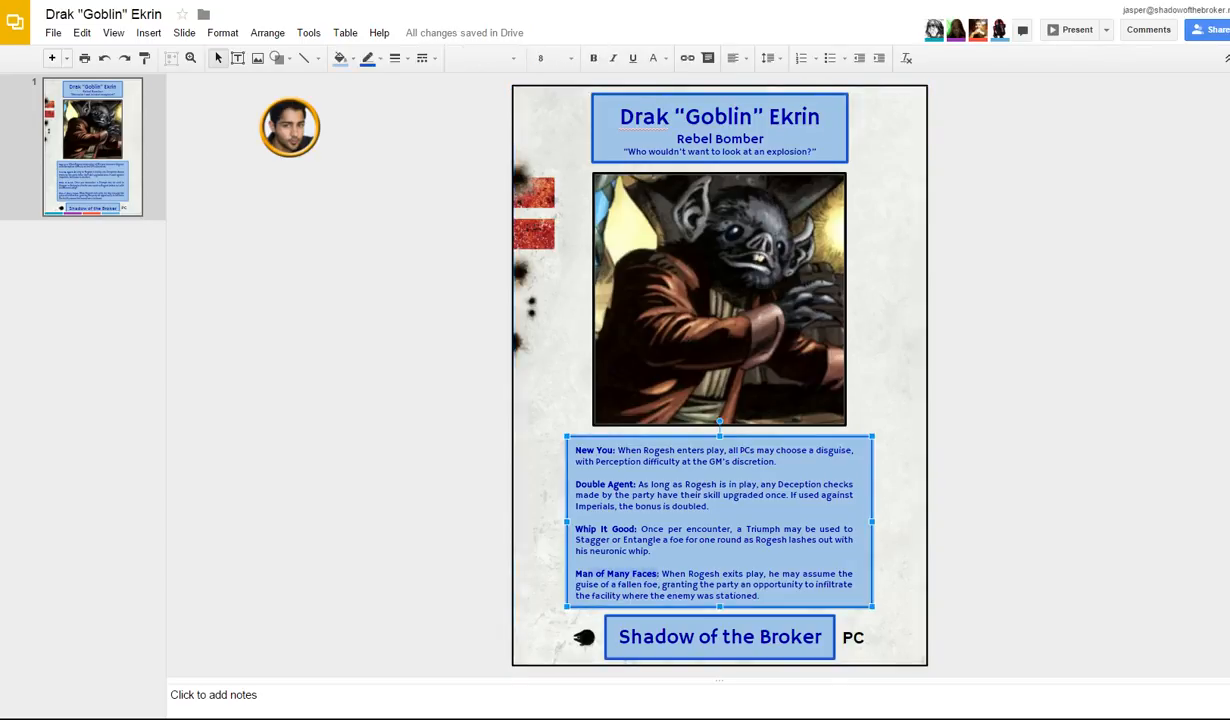
pyautogui.write('Bombs A')
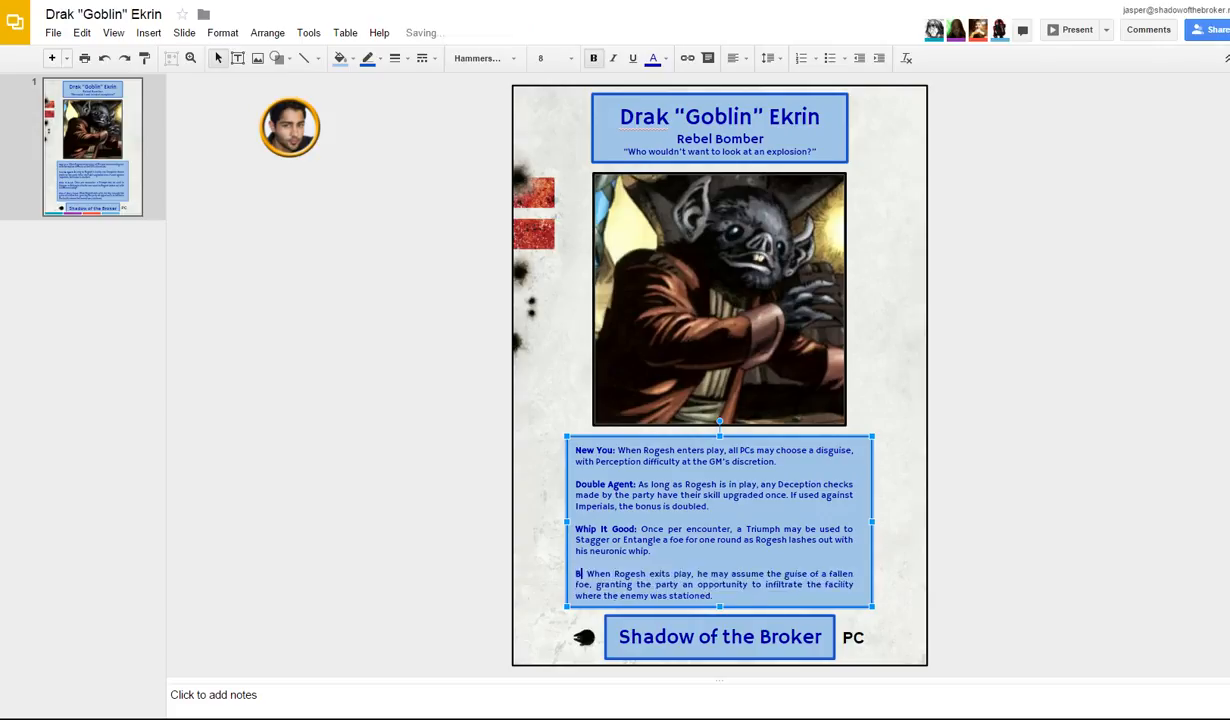
pyautogui.write('way')
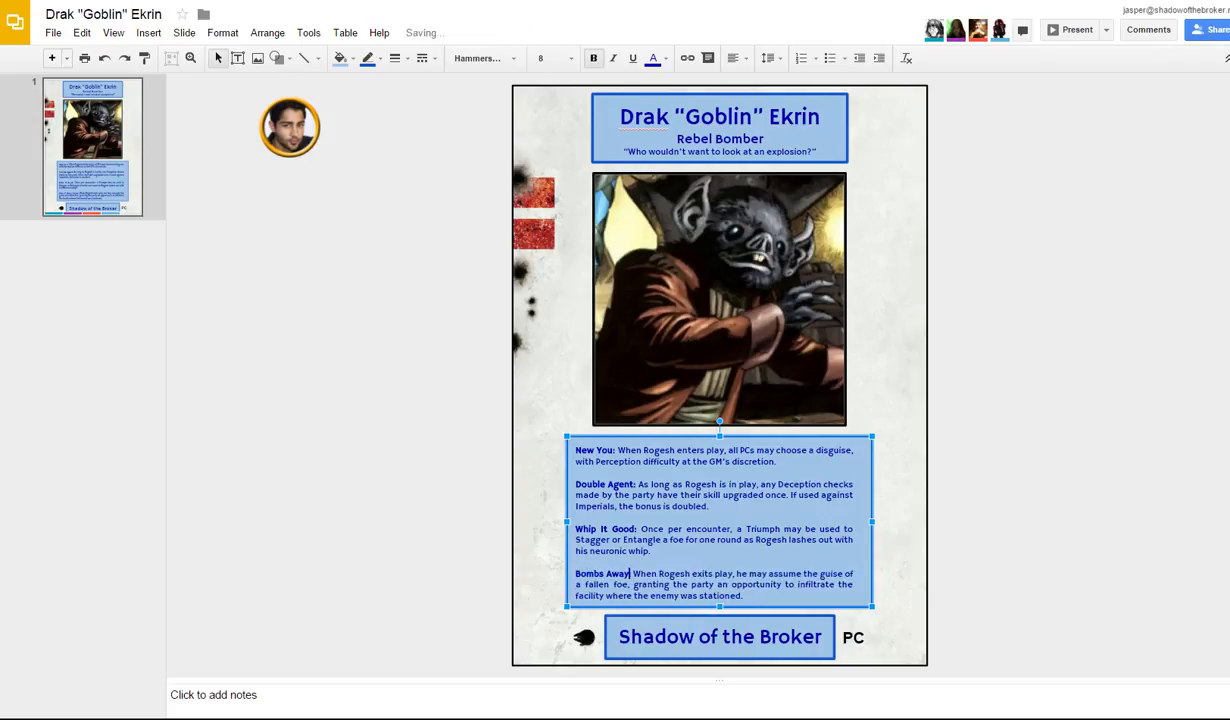
pyautogui.write('!:')
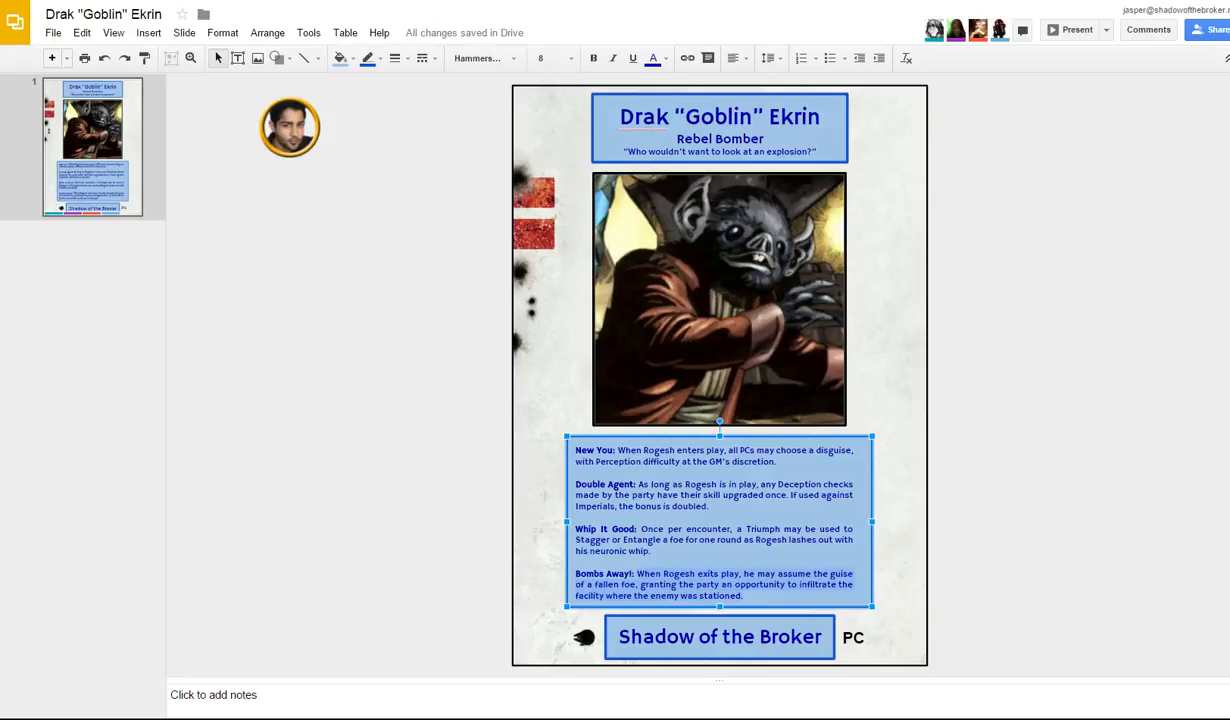
# Step: Rewrite the Bombs Away! description as "When Goblin exits play, the party may choose an entrance or exit and have it explode open."
pyautogui.press('BackSpace')
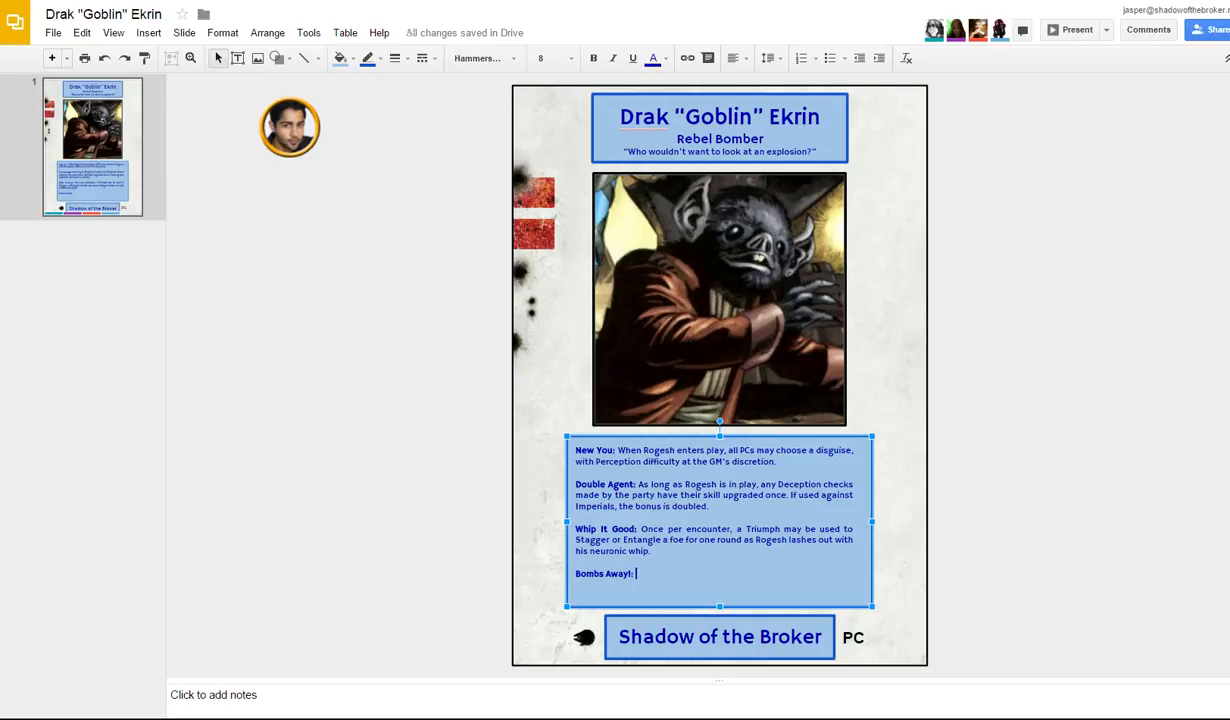
pyautogui.write('When Goblin')
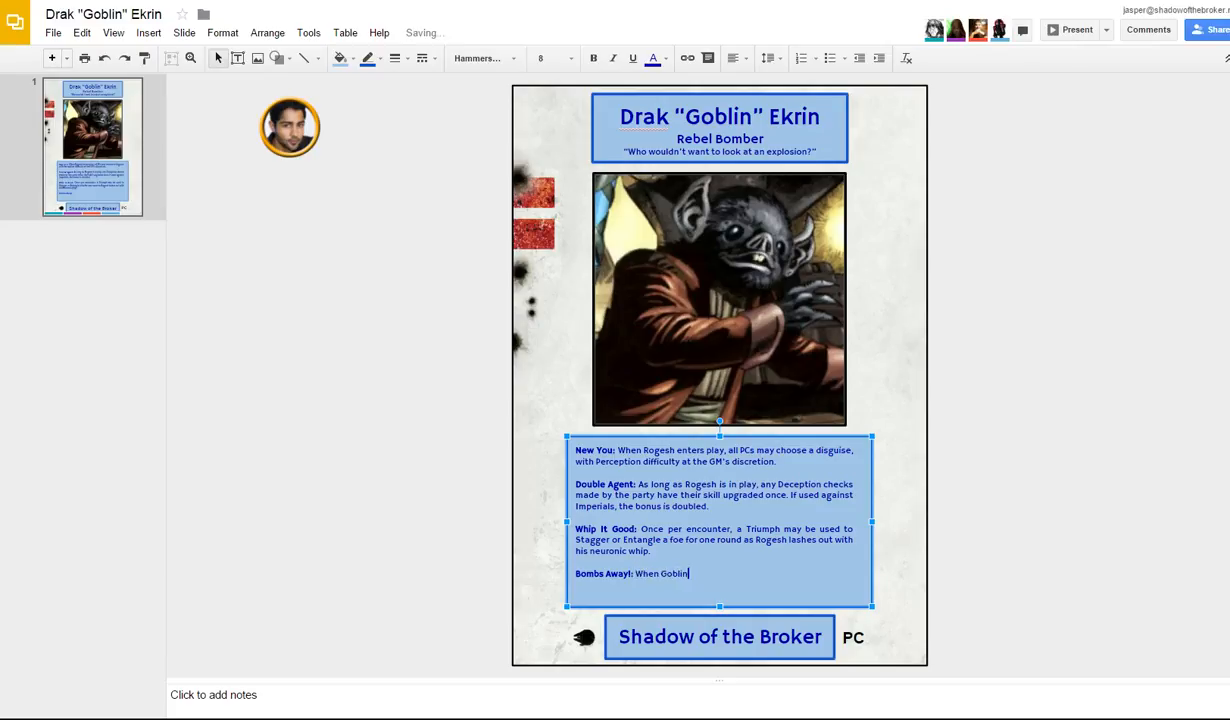
pyautogui.write(' exits play ,')
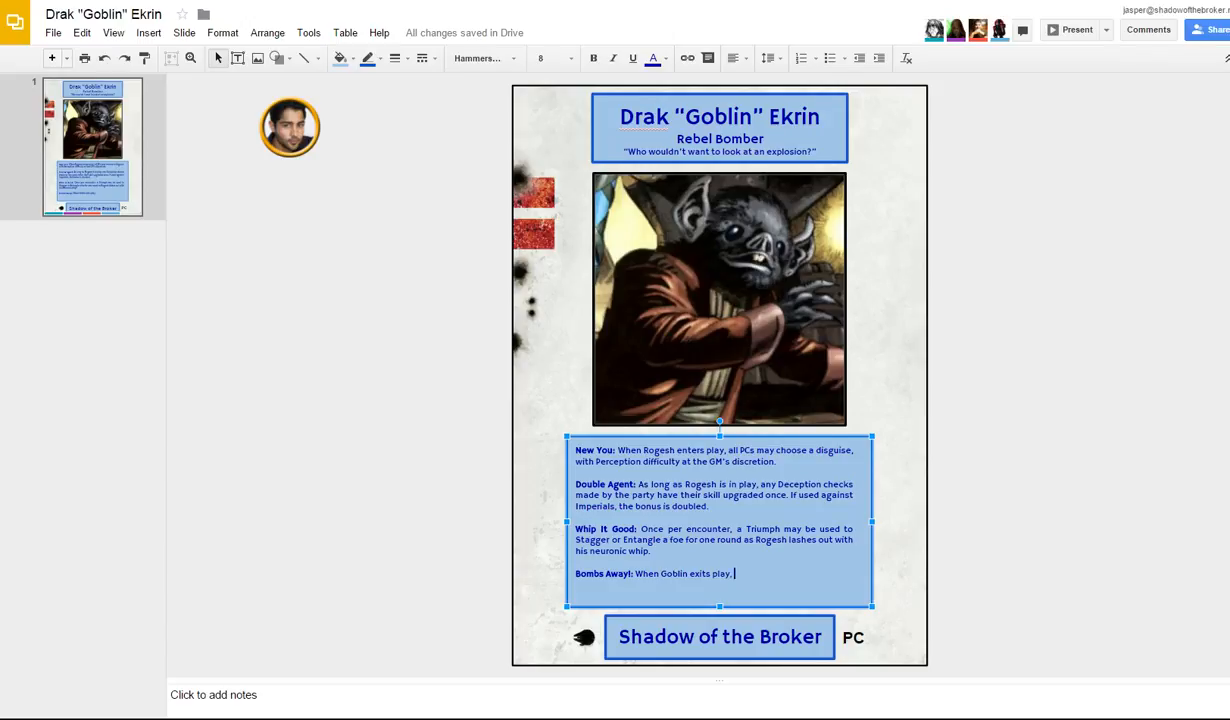
pyautogui.write('the party may choose')
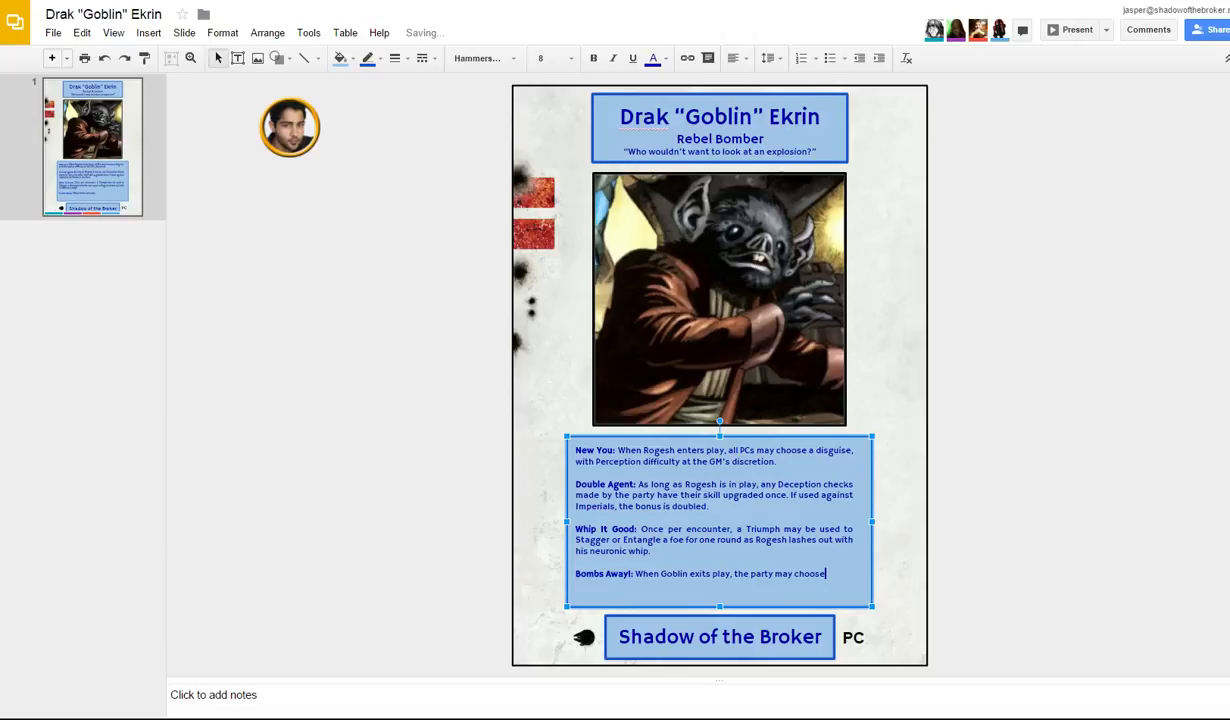
pyautogui.write(' an entrace or')
pyautogui.press('Left')
pyautogui.press('Left')
pyautogui.press('Left')
pyautogui.press('Left')
pyautogui.press('Left')
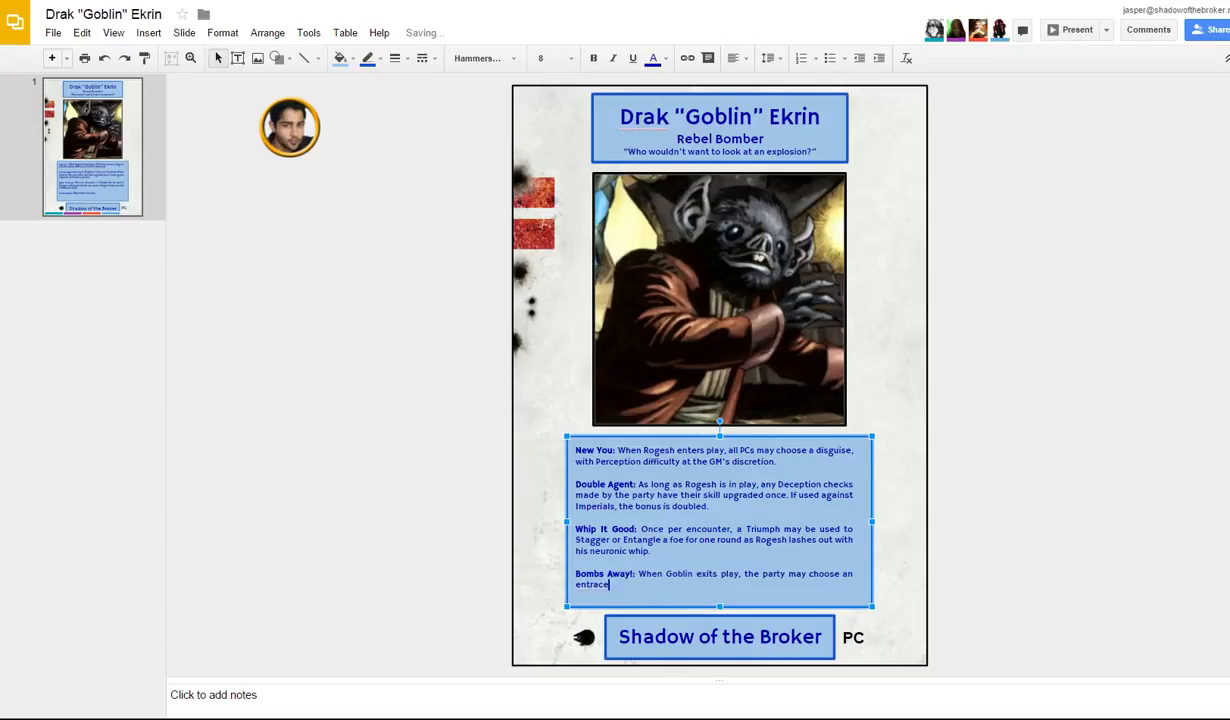
pyautogui.write('nce o')
pyautogui.press('End')
pyautogui.write('exit and have it explode open.')
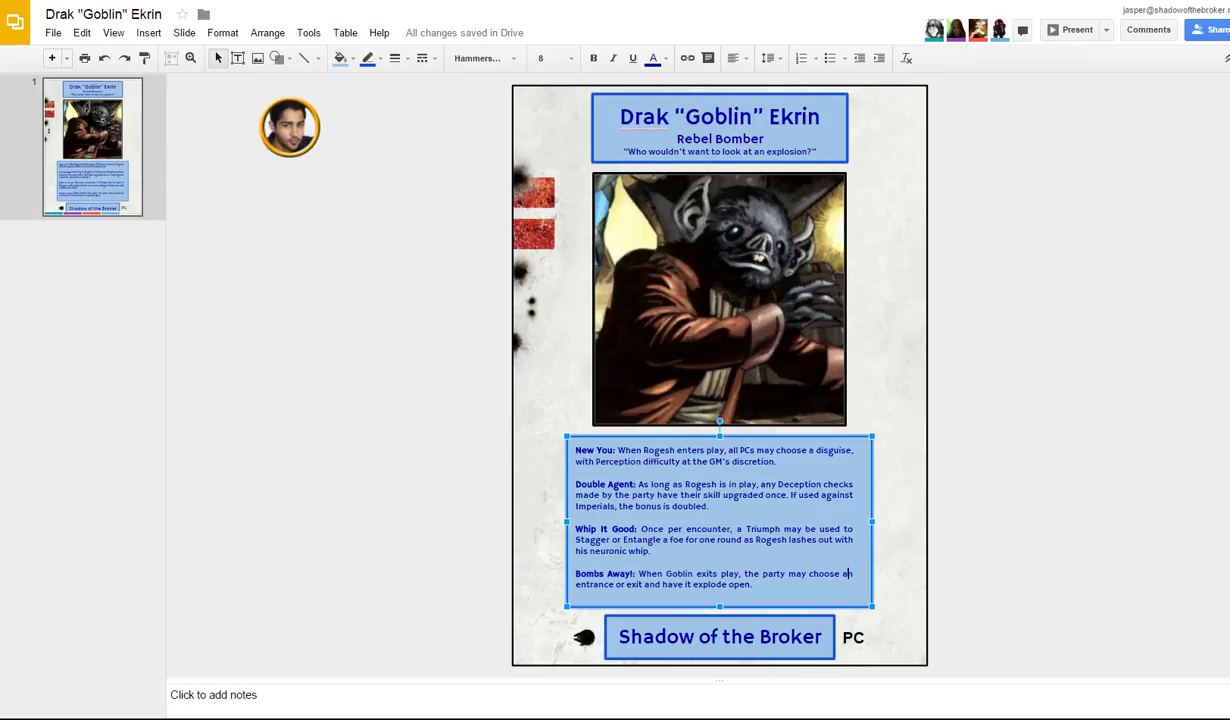
# Step: Change "an entrance" to "a single entrance" in the Bombs Away! description
pyautogui.click(847, 573)
pyautogui.press('Delete')
pyautogui.write('gle')
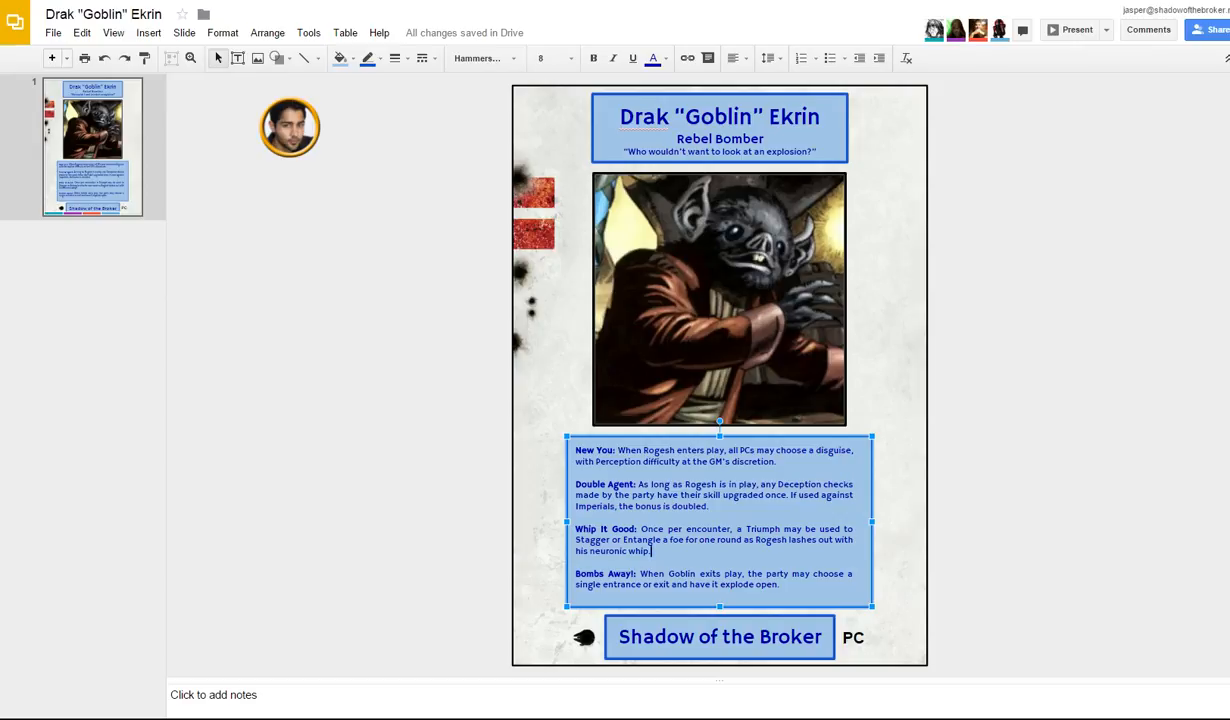
# Step: Change "a Triumph" to "may use a Triumph" in the Whip It Good description
pyautogui.press('Up')
pyautogui.press('Up')
pyautogui.press('Right')
pyautogui.press('Right')
pyautogui.press('Right')
pyautogui.press('Right')
pyautogui.press('Right')
pyautogui.press('Right')
pyautogui.press('Right')
pyautogui.press('Right')
pyautogui.press('Right')
pyautogui.press('Right')
pyautogui.press('Right')
pyautogui.press('Right')
pyautogui.press('Right')
pyautogui.press('Right')
pyautogui.press('Right')
pyautogui.press('Right')
pyautogui.press('Right')
pyautogui.press('Right')
pyautogui.press('Right')
pyautogui.press('Right')
pyautogui.press('BackSpace')
pyautogui.press('BackSpace')
pyautogui.press('BackSpace')
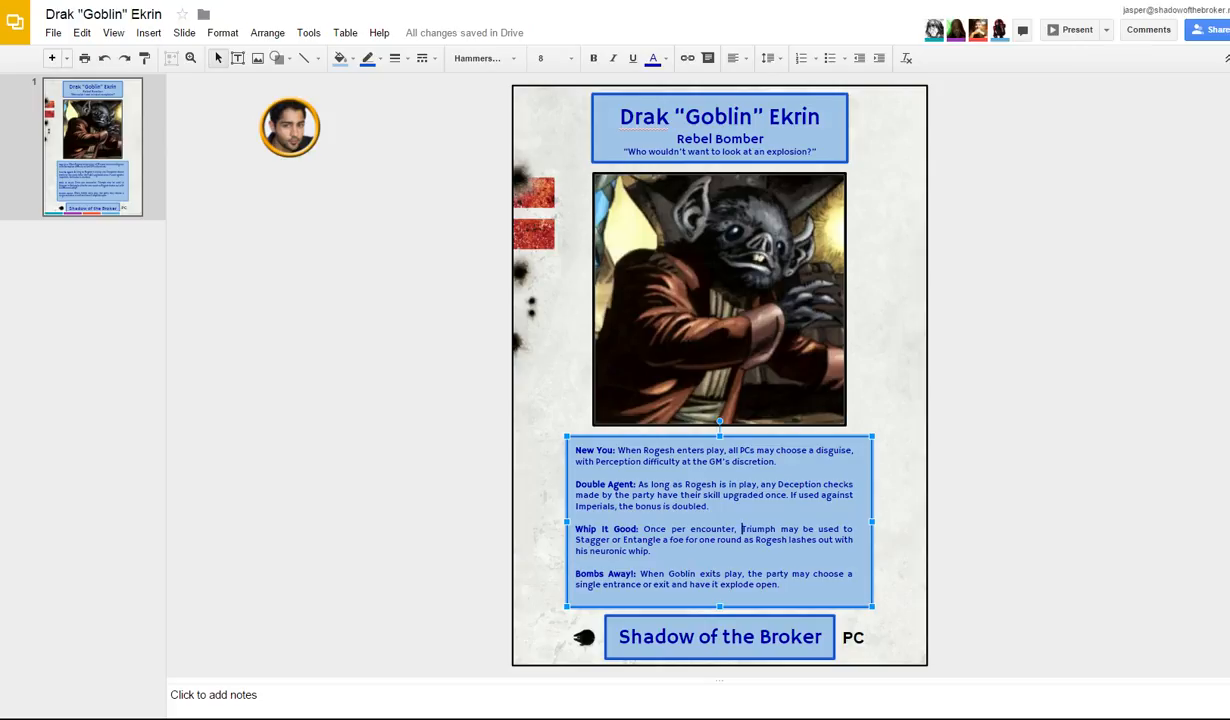
pyautogui.write('may use a Triumph')
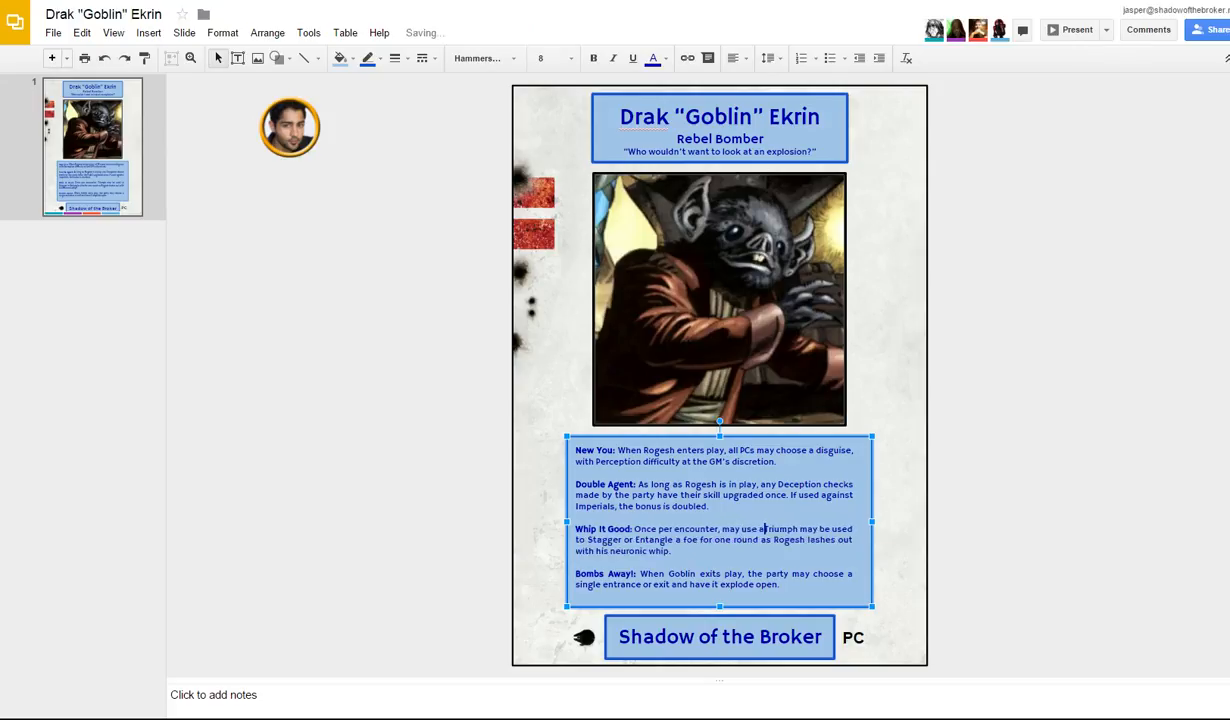
# Step: Replace the Whip It Good text following "may use a Triumph" with "to add Blast 6 weapon quality to any attack."
pyautogui.press('Down')
pyautogui.press('Down')
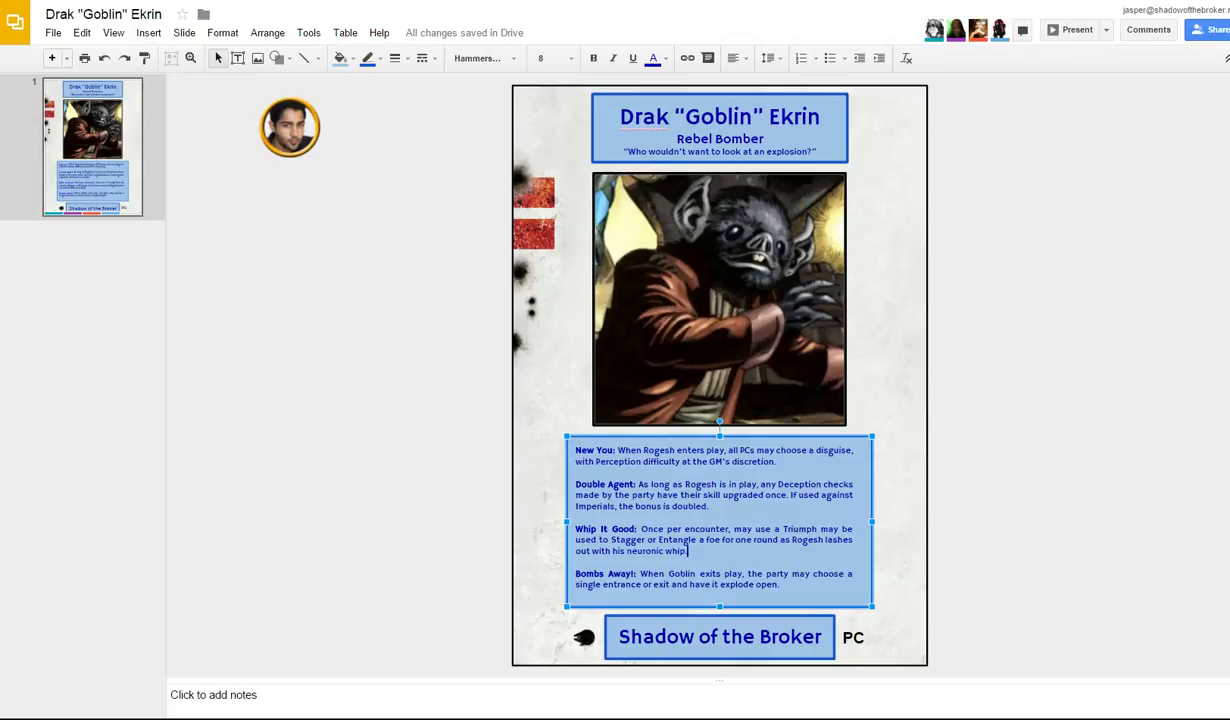
pyautogui.press('Left')
pyautogui.press('Left')
pyautogui.press('Left')
pyautogui.press('Left')
pyautogui.press('Left')
pyautogui.press('Left')
pyautogui.press('Left')
pyautogui.press('Left')
pyautogui.press('Left')
pyautogui.press('Left')
pyautogui.press('Left')
pyautogui.press('Left')
pyautogui.press('Left')
pyautogui.press('Left')
pyautogui.press('Left')
pyautogui.press('Left')
pyautogui.press('Left')
pyautogui.press('Left')
pyautogui.press('Left')
pyautogui.press('Left')
pyautogui.press('Left')
pyautogui.press('Left')
pyautogui.press('Up')
pyautogui.press('Left')
pyautogui.hotkey('shift', 'Down')
pyautogui.hotkey('shift', 'Down')
pyautogui.write('to add ')
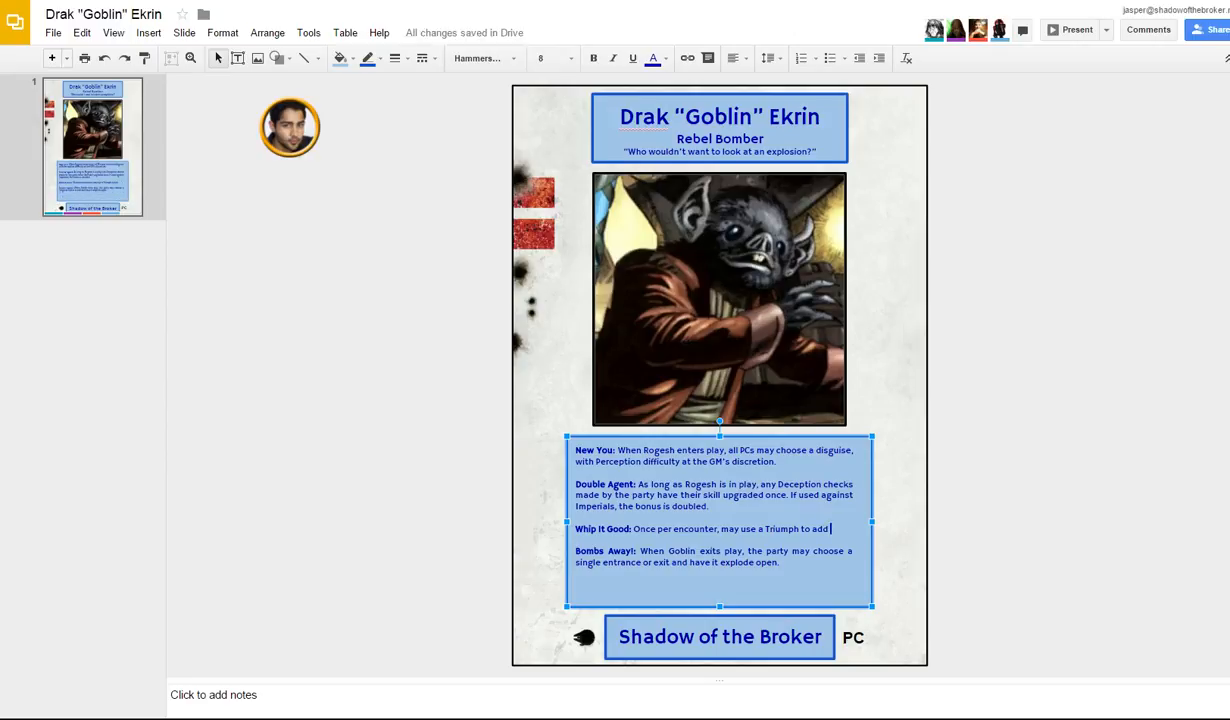
pyautogui.write('Blast 6')
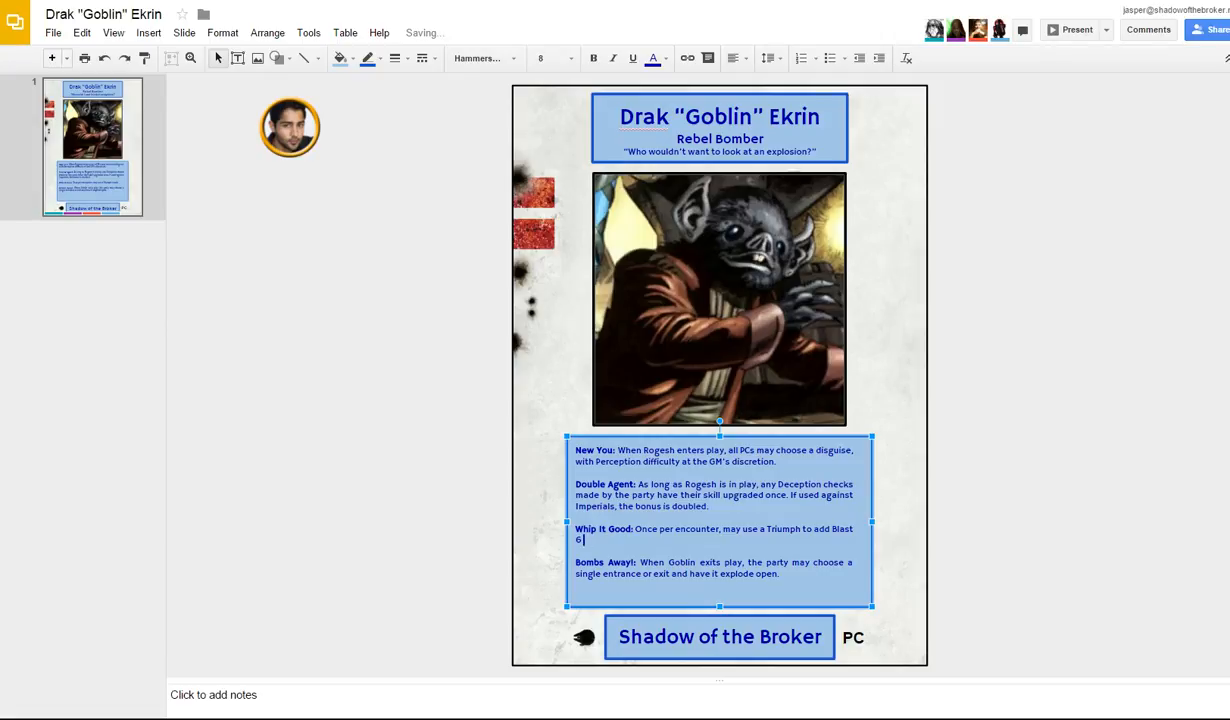
pyautogui.write(' weapon quality to any attck')
pyautogui.press('BackSpace')
pyautogui.press('BackSpace')
pyautogui.write('ack.')
# Step: Replace the ability heading "Whip It Good:" with "Fire in the Hole!:"
pyautogui.press('Up')
pyautogui.press('Left')
pyautogui.press('Left')
pyautogui.press('Left')
pyautogui.press('Left')
pyautogui.press('Left')
pyautogui.press('Left')
pyautogui.press('Left')
pyautogui.press('Left')
pyautogui.press('Left')
pyautogui.press('Left')
pyautogui.press('Left')
pyautogui.press('Left')
pyautogui.press('Left')
pyautogui.press('Left')
pyautogui.press('Left')
pyautogui.press('Left')
pyautogui.press('Left')
pyautogui.press('Left')
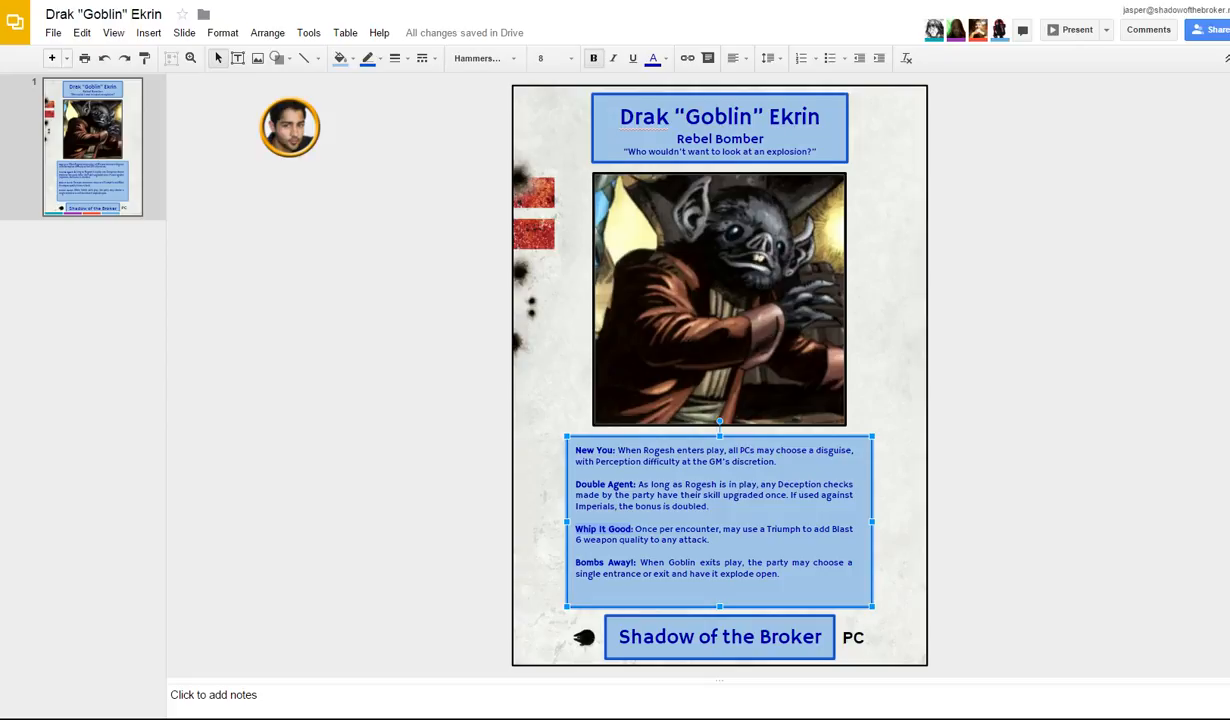
pyautogui.write('Fire in the Hole')
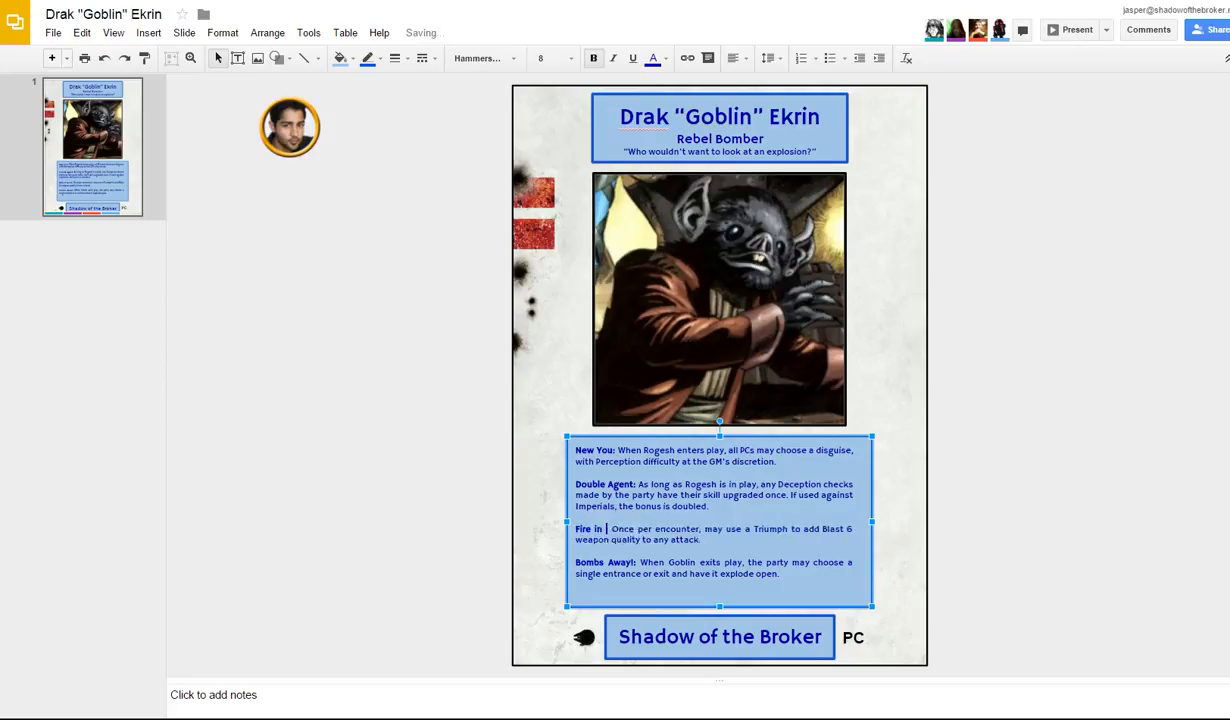
pyautogui.write('!')
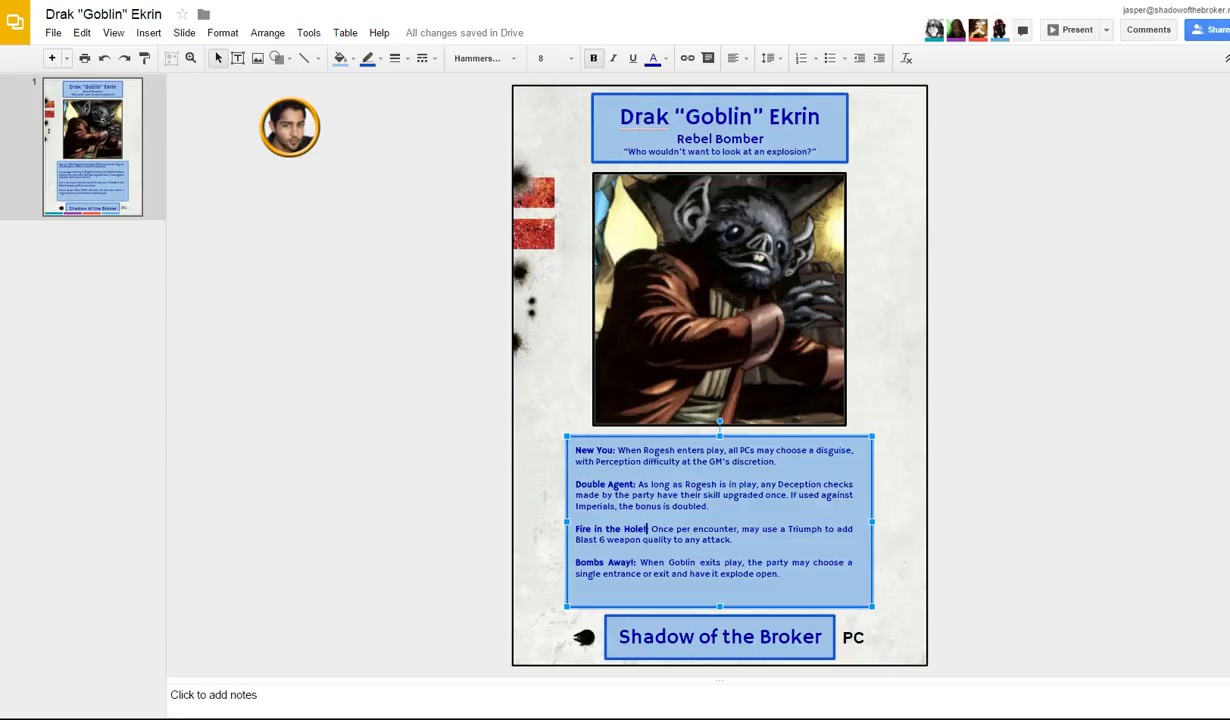
# Step: Replace the first ability heading "New You:" with "Hot Potato!:"
pyautogui.click(576, 517)
pyautogui.click(709, 506)
pyautogui.click(616, 450)
pyautogui.press('BackSpace')
pyautogui.press('BackSpace')
pyautogui.press('BackSpace')
pyautogui.press('BackSpace')
pyautogui.press('BackSpace')
pyautogui.press('BackSpace')
pyautogui.press('BackSpace')
pyautogui.press('BackSpace')
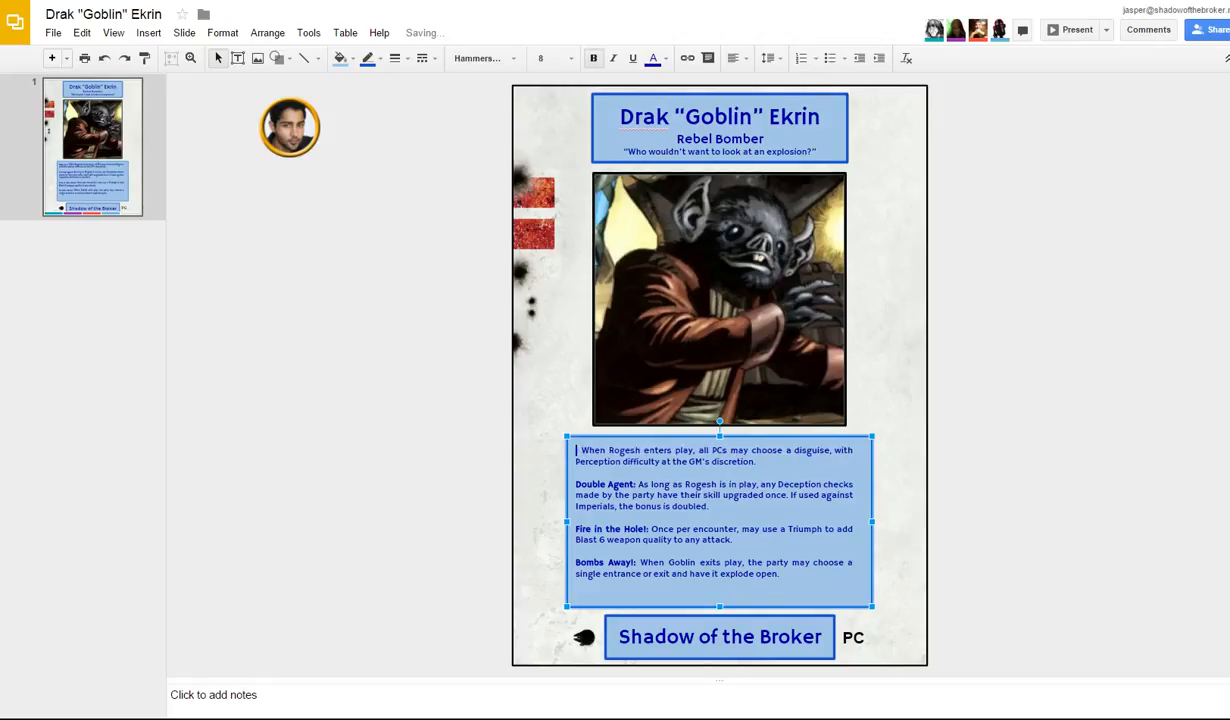
pyautogui.write('Hot Potato ')
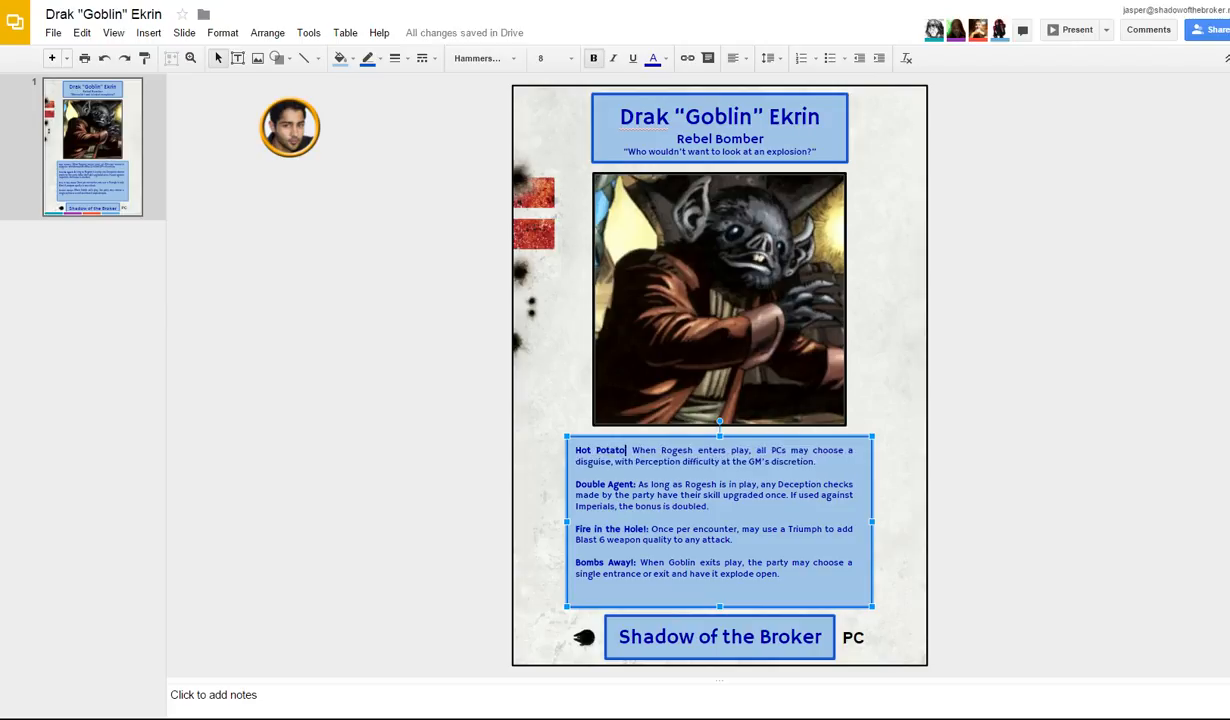
pyautogui.write('!:')
# Step: Replace the name "Rogesh" with "Goblin" in the Hot Potato! description
pyautogui.press('Right')
pyautogui.press('Right')
pyautogui.press('Right')
pyautogui.press('Right')
pyautogui.press('Right')
pyautogui.press('Right')
pyautogui.press('Right')
pyautogui.press('Right')
pyautogui.press('Right')
pyautogui.press('Right')
pyautogui.press('Right')
pyautogui.press('Right')
pyautogui.press('Right')
pyautogui.press('Right')
pyautogui.press('Right')
pyautogui.press('Right')
pyautogui.press('Right')
pyautogui.press('Right')
pyautogui.press('Right')
pyautogui.press('Right')
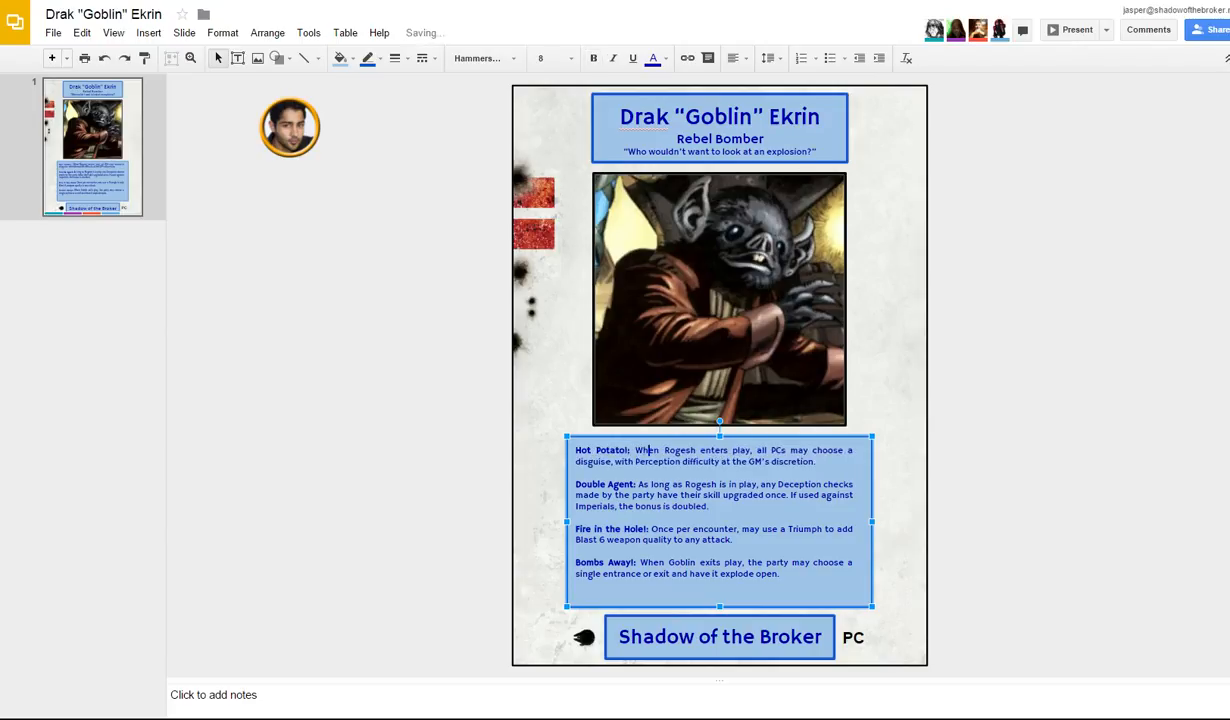
pyautogui.press('Down')
pyautogui.press('Right')
pyautogui.press('Right')
pyautogui.press('Right')
pyautogui.press('Right')
pyautogui.press('Right')
pyautogui.write('Gobli')
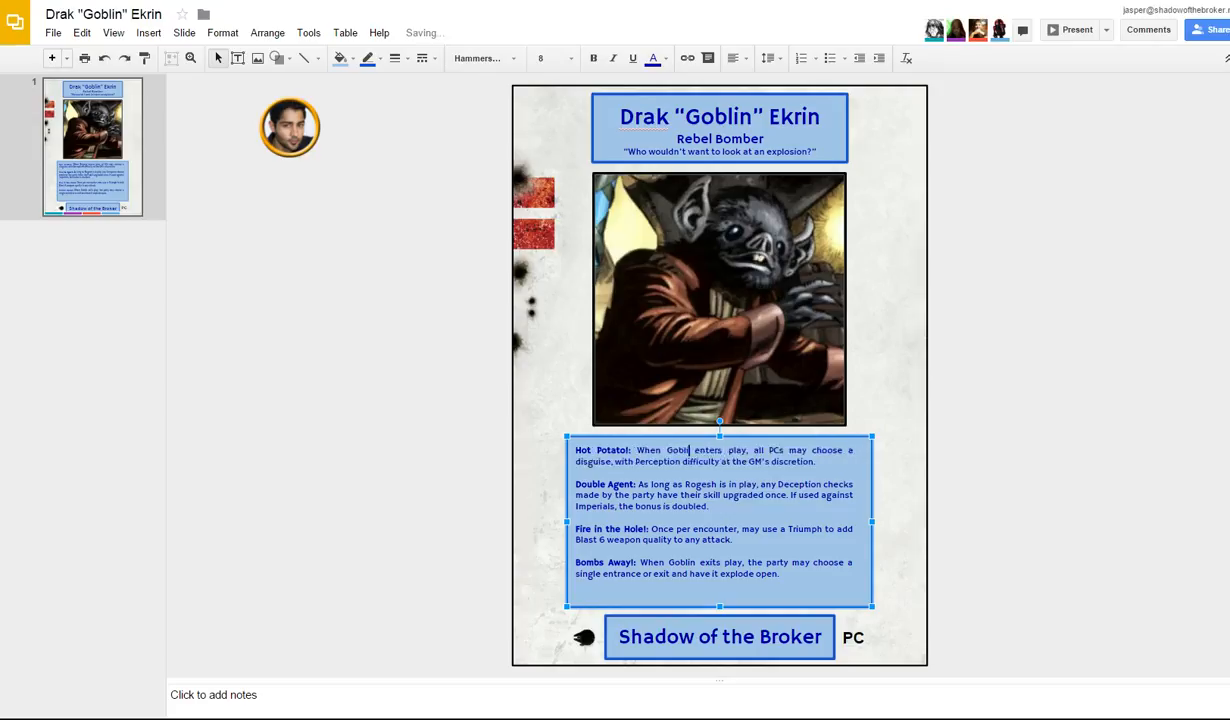
pyautogui.write('n')
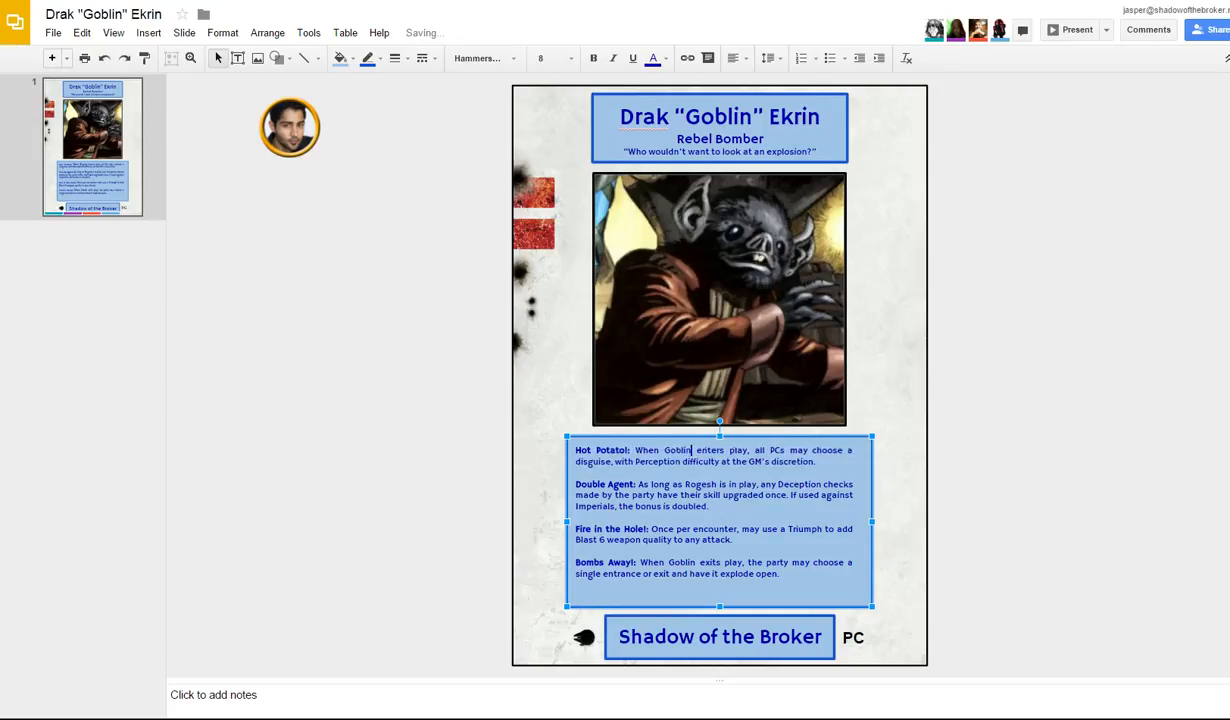
pyautogui.press('Delete')
# Step: Insert "as long as there is one PC within short range of an enemy," after "enters play," in the Hot Potato! description
pyautogui.press('Right')
pyautogui.press('Right')
pyautogui.press('Right')
pyautogui.press('Right')
pyautogui.press('Right')
pyautogui.press('Right')
pyautogui.press('Right')
pyautogui.press('Right')
pyautogui.press('Right')
pyautogui.press('Right')
pyautogui.press('Right')
pyautogui.press('Right')
pyautogui.press('Right')
pyautogui.press('Right')
pyautogui.press('Right')
pyautogui.press('Right')
pyautogui.press('Right')
pyautogui.press('Right')
pyautogui.press('Right')
pyautogui.press('Right')
pyautogui.press('Right')
pyautogui.press('Left')
pyautogui.press('Left')
pyautogui.press('Left')
pyautogui.press('Left')
pyautogui.press('Left')
pyautogui.press('Left')
pyautogui.press('Left')
pyautogui.press('Left')
pyautogui.write('as long ')
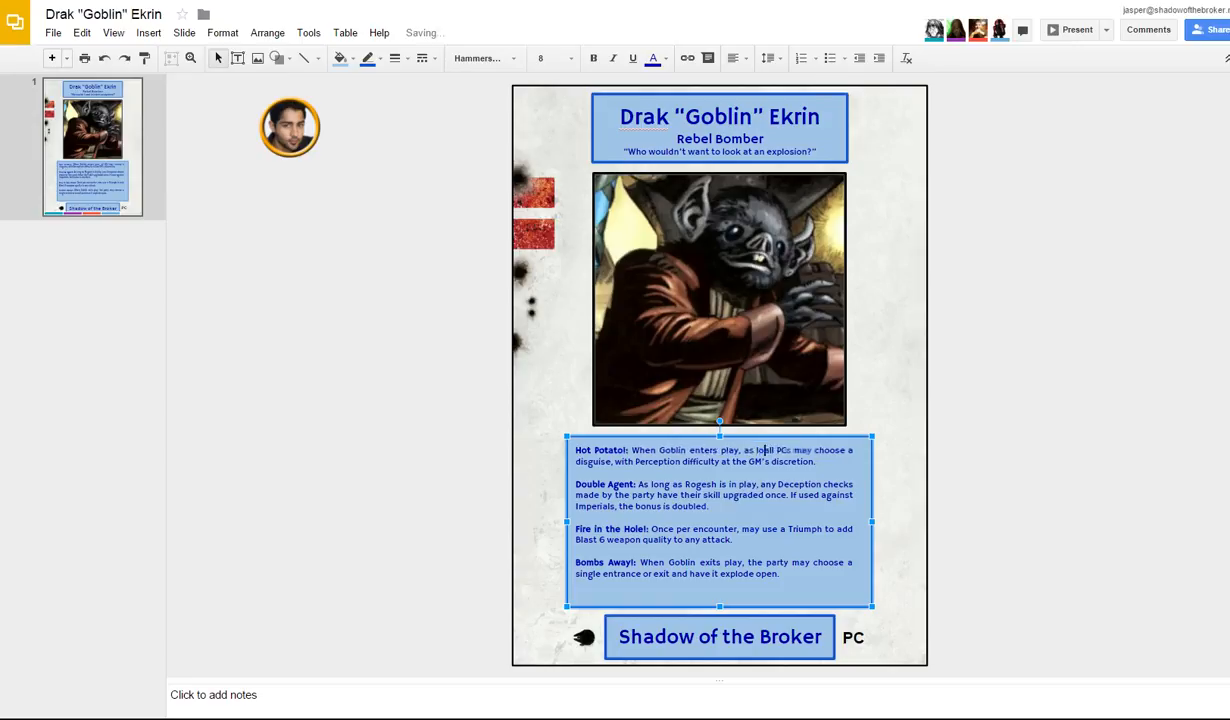
pyautogui.write('as there')
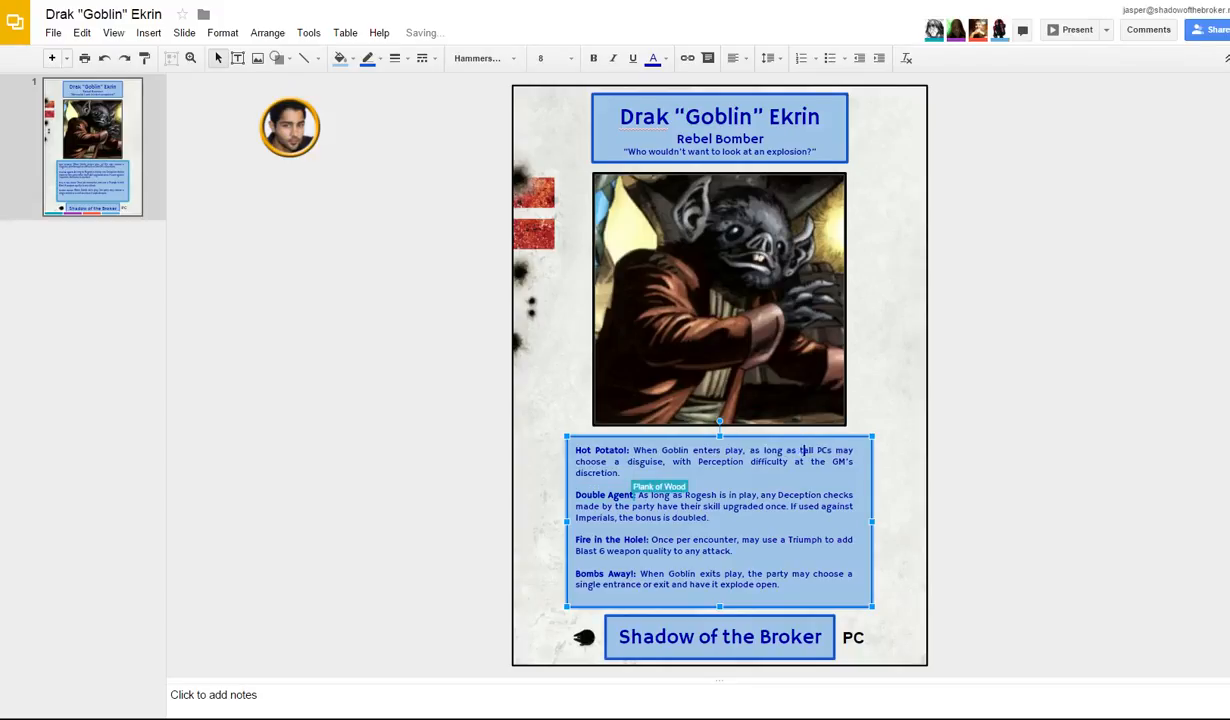
pyautogui.write(' is one PC')
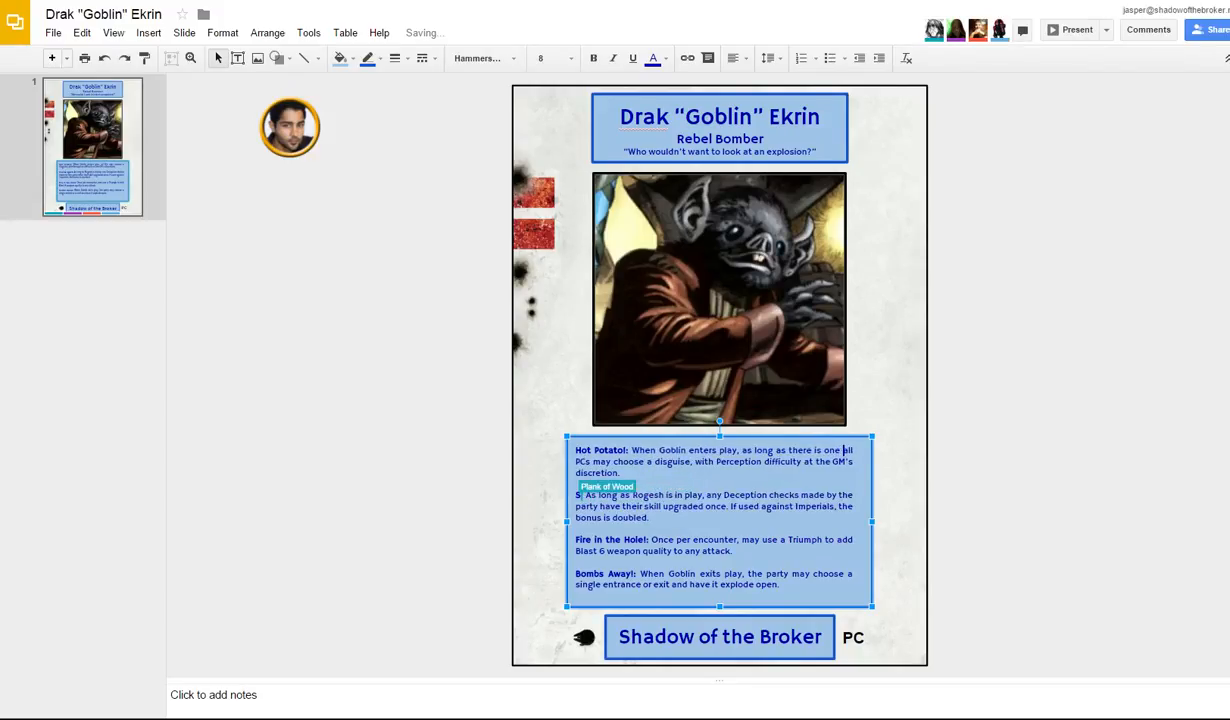
pyautogui.write(' within short')
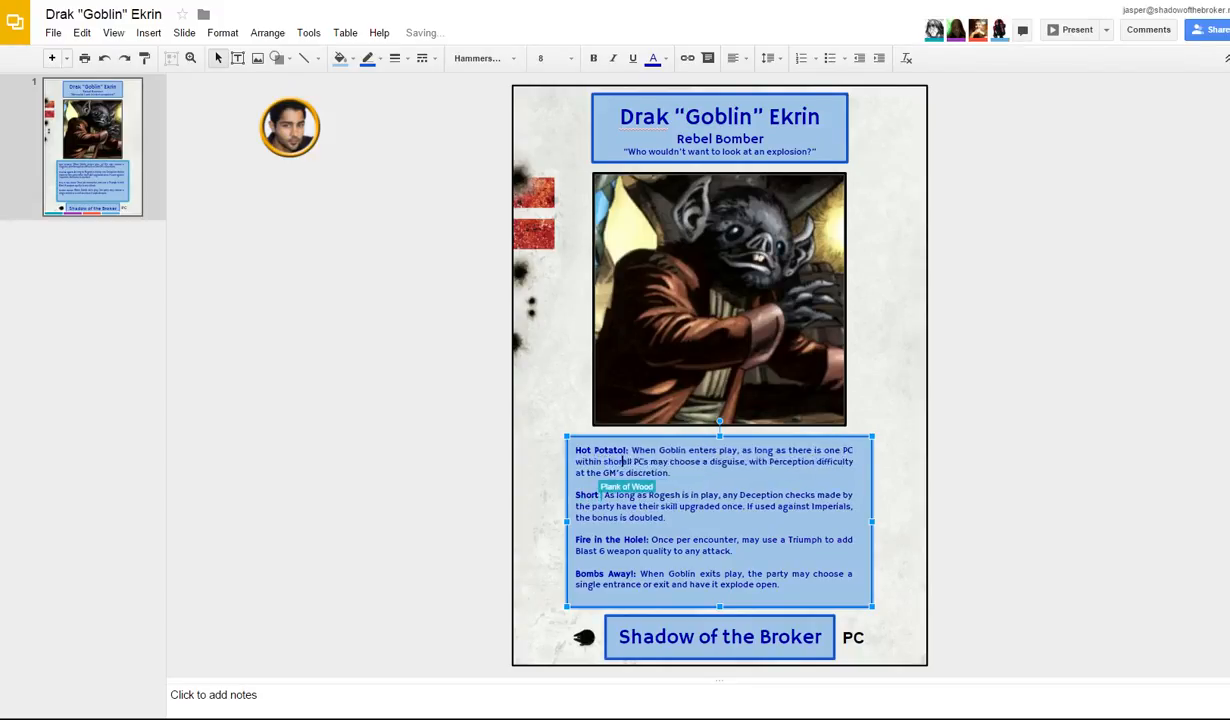
pyautogui.write(' range of ')
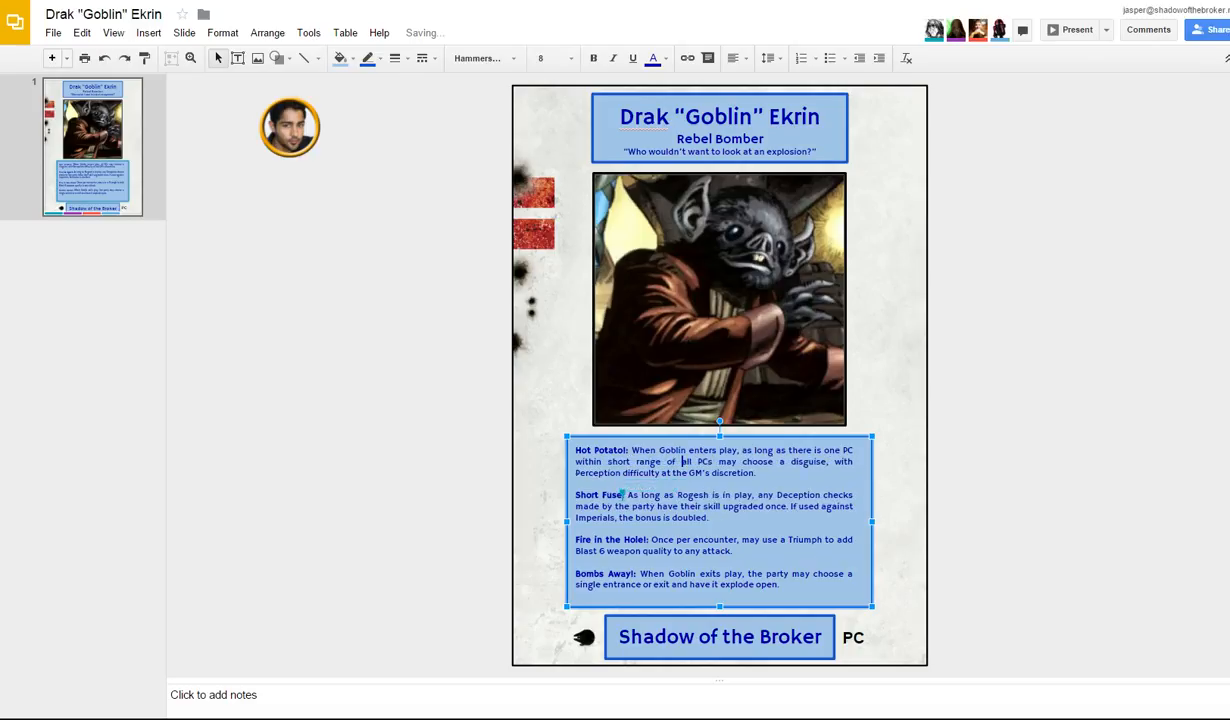
pyautogui.write('an enemy')
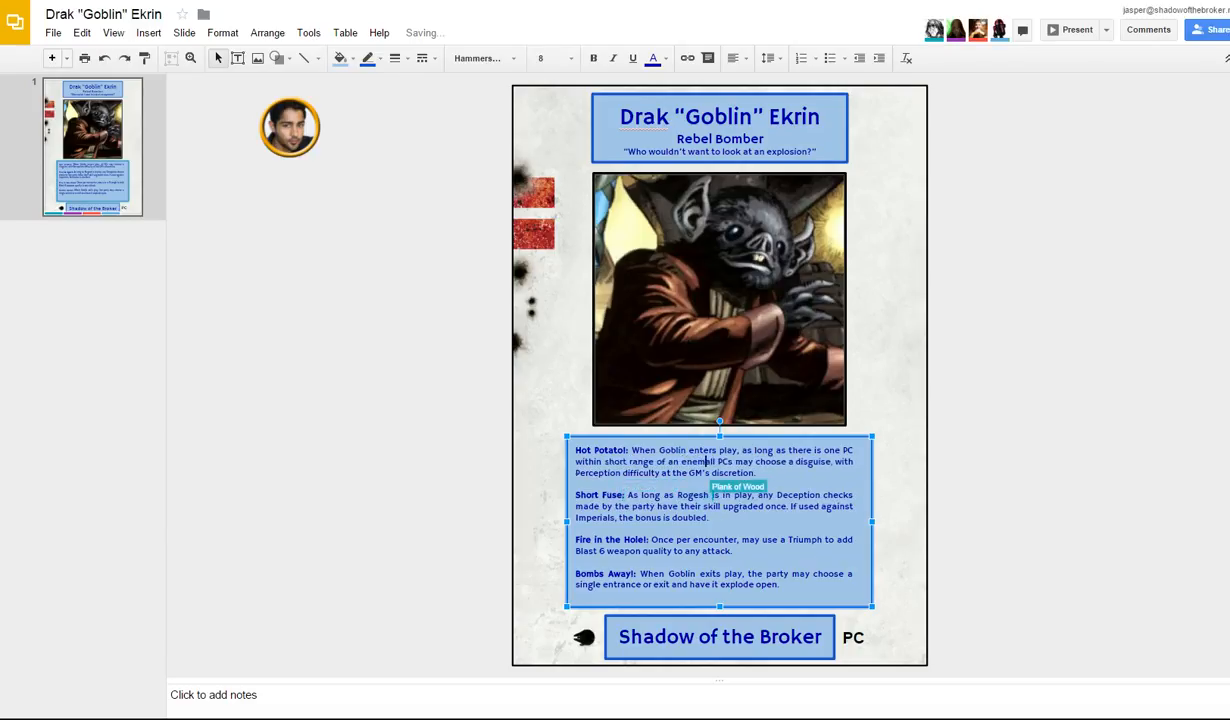
pyautogui.write(', ')
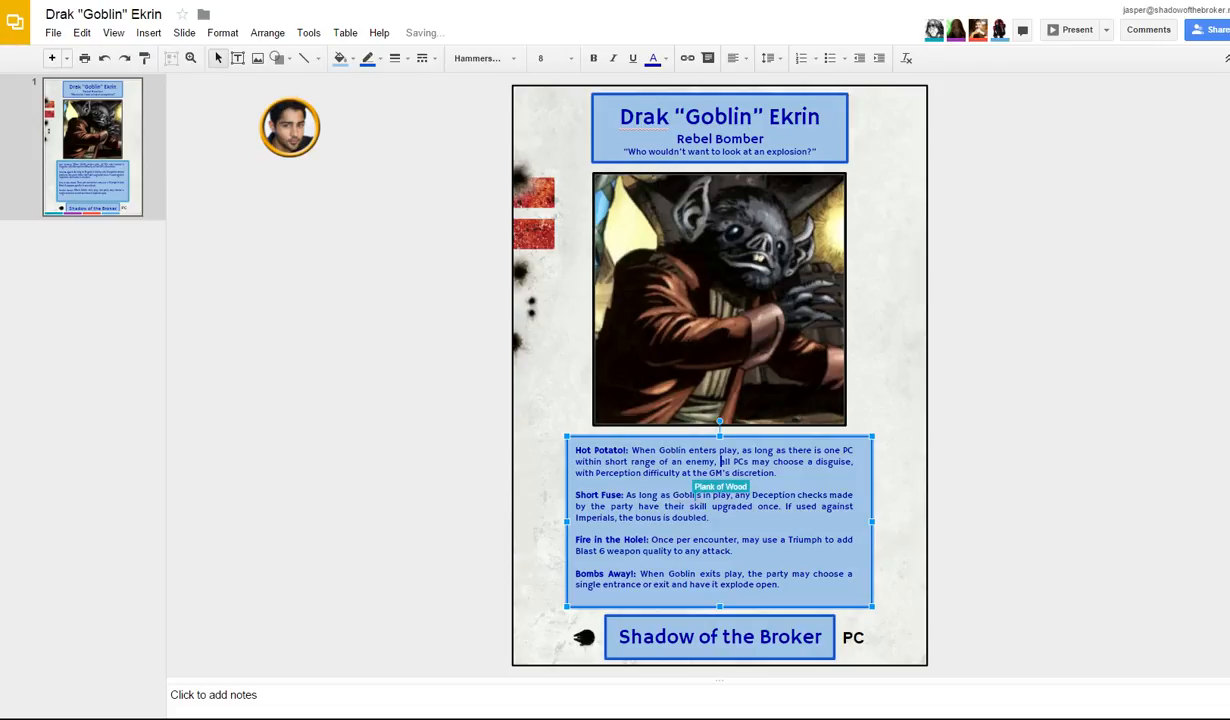
# Step: Continue the Hot Potato! description with "any grenade attacks against that enemy gain Range [Long]"
pyautogui.write('any grena')
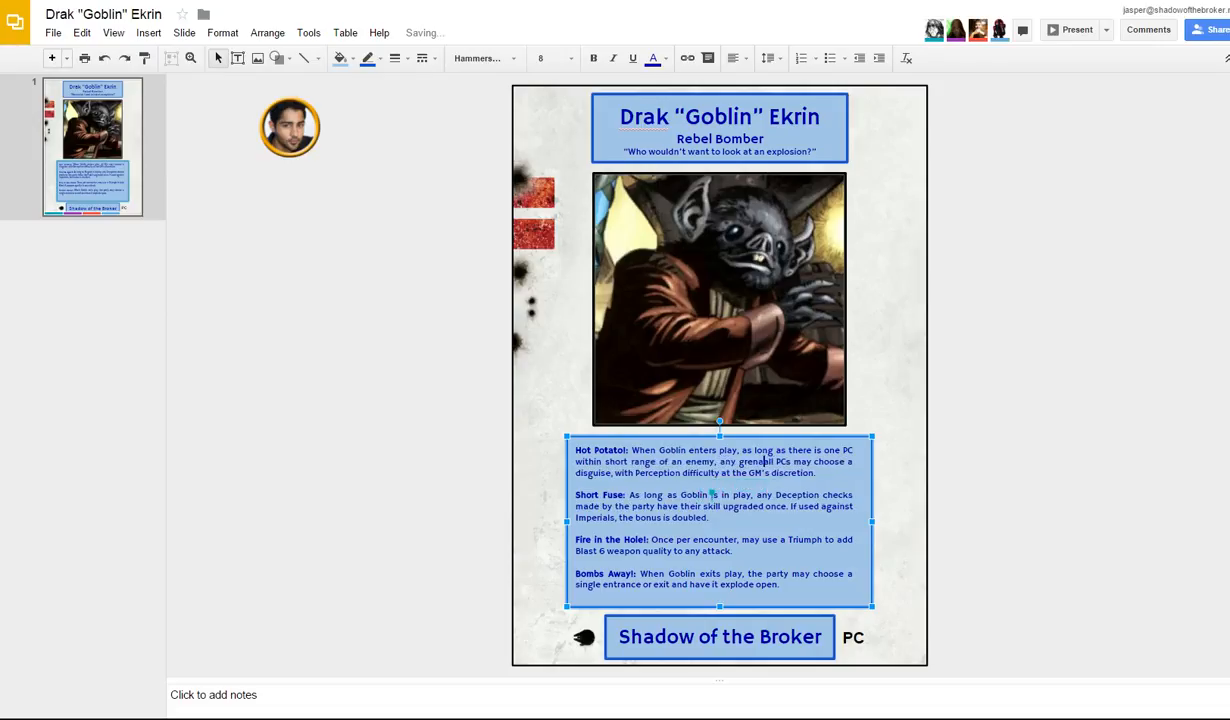
pyautogui.write('de attac')
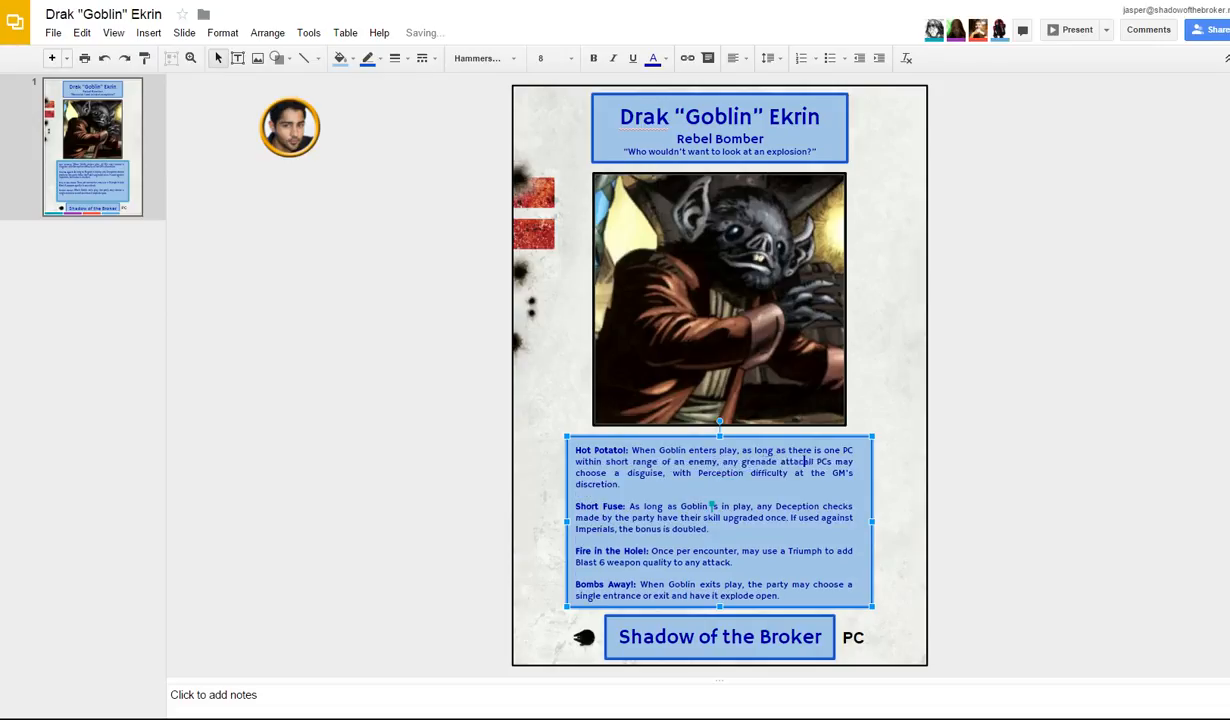
pyautogui.write('ks against that')
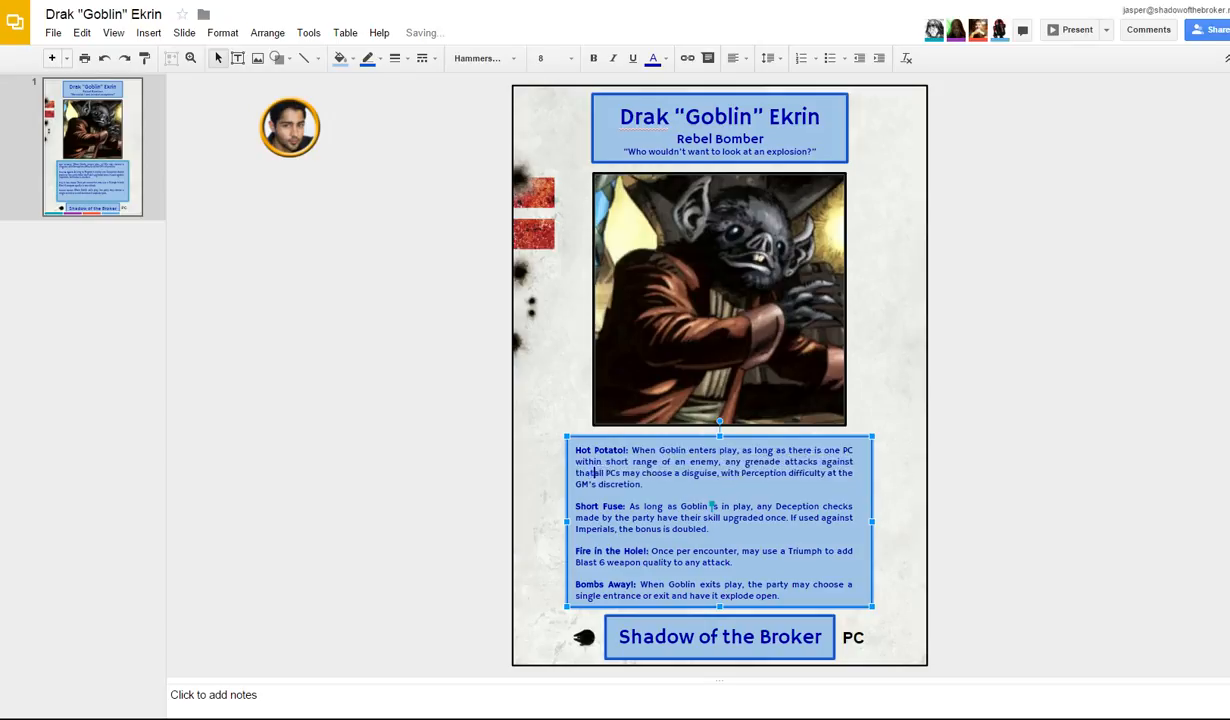
pyautogui.write(' ene')
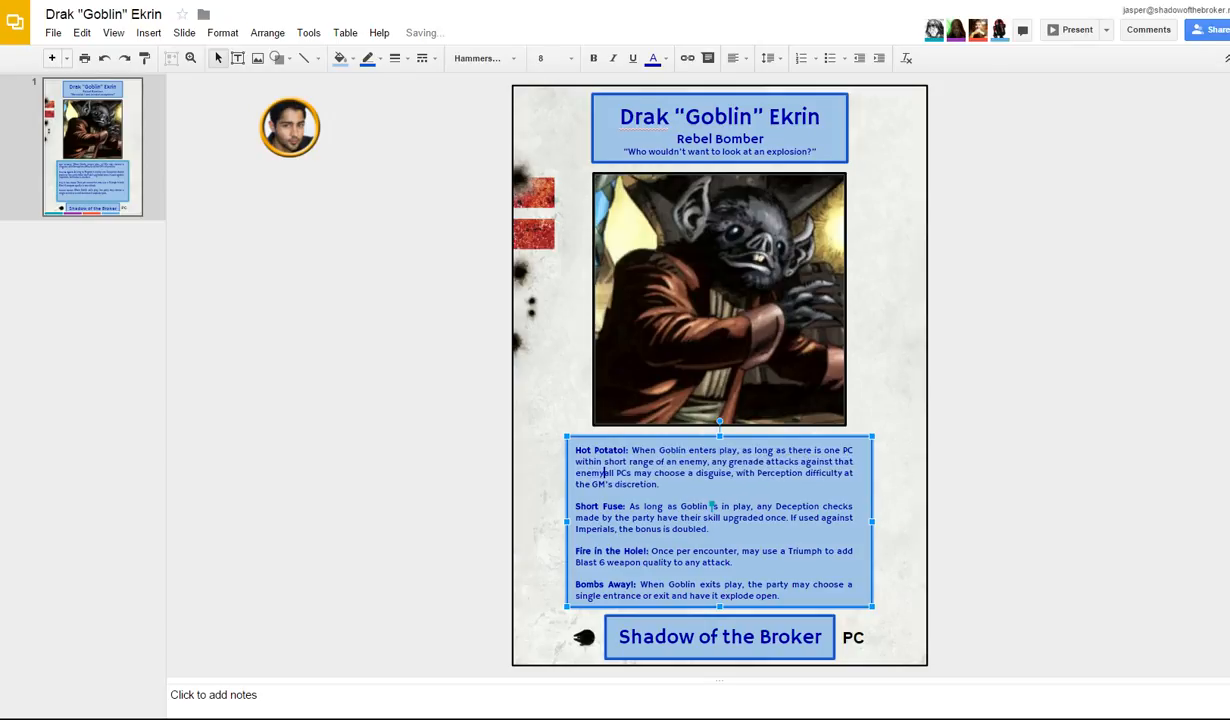
pyautogui.write('my gain ')
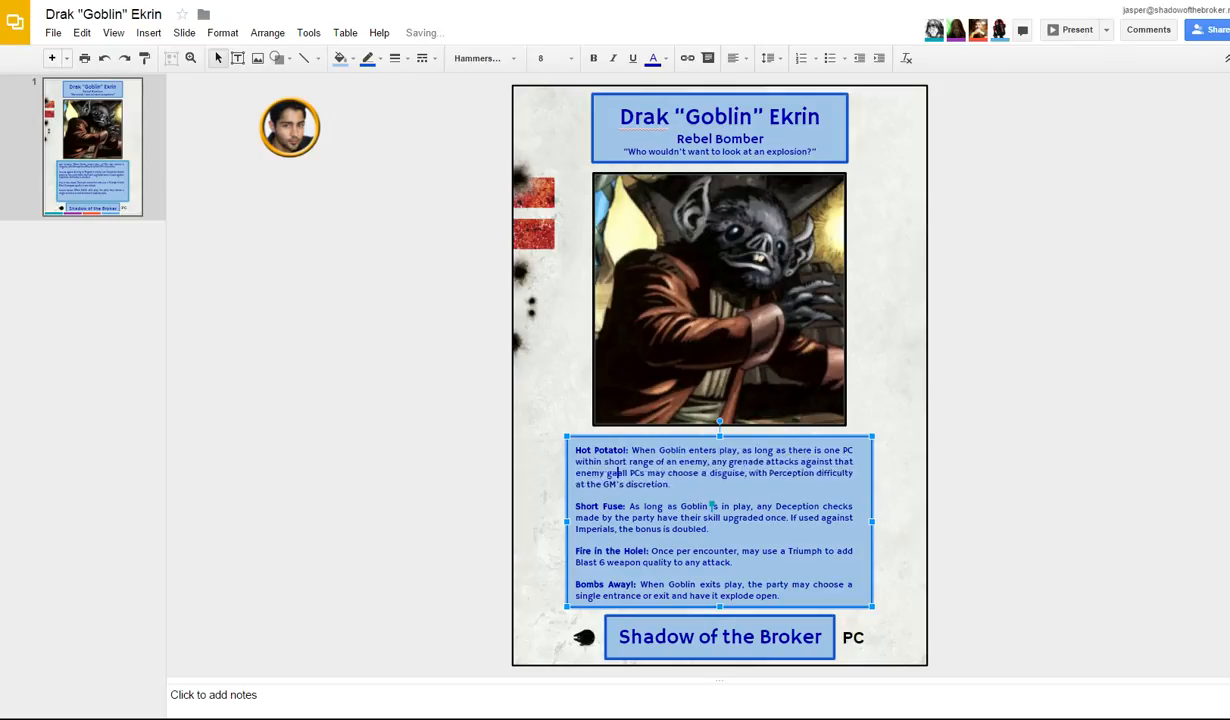
pyautogui.write('Range ')
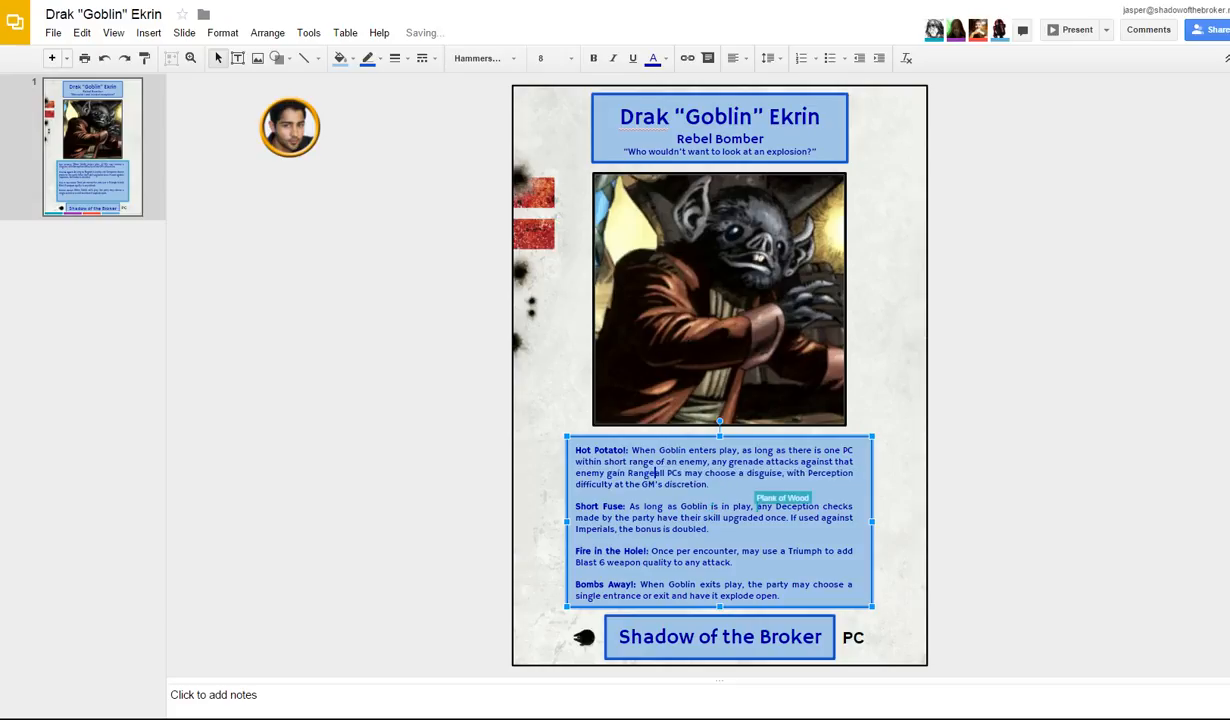
pyautogui.write('[Long')
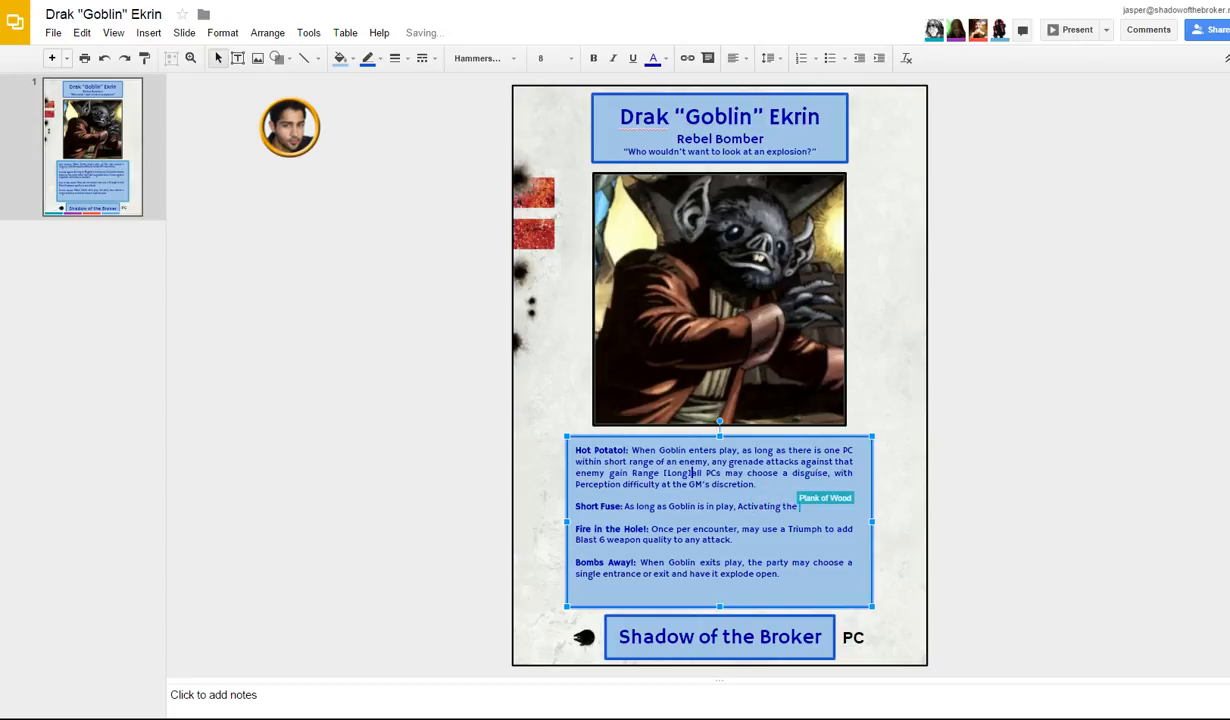
# Step: Delete the leftover disguise and Perception difficulty wording following "Range [Long]" in the Hot Potato! description, keeping the final period
pyautogui.press('Delete')
pyautogui.press('Delete')
pyautogui.press('Delete')
pyautogui.press('Delete')
pyautogui.press('Delete')
pyautogui.press('Delete')
pyautogui.press('Delete')
pyautogui.press('Delete')
pyautogui.press('Delete')
pyautogui.press('Delete')
pyautogui.press('Delete')
pyautogui.press('Delete')
pyautogui.press('Delete')
pyautogui.press('Delete')
pyautogui.press('Delete')
pyautogui.press('Delete')
pyautogui.press('Delete')
pyautogui.press('Delete')
pyautogui.press('Delete')
pyautogui.press('Delete')
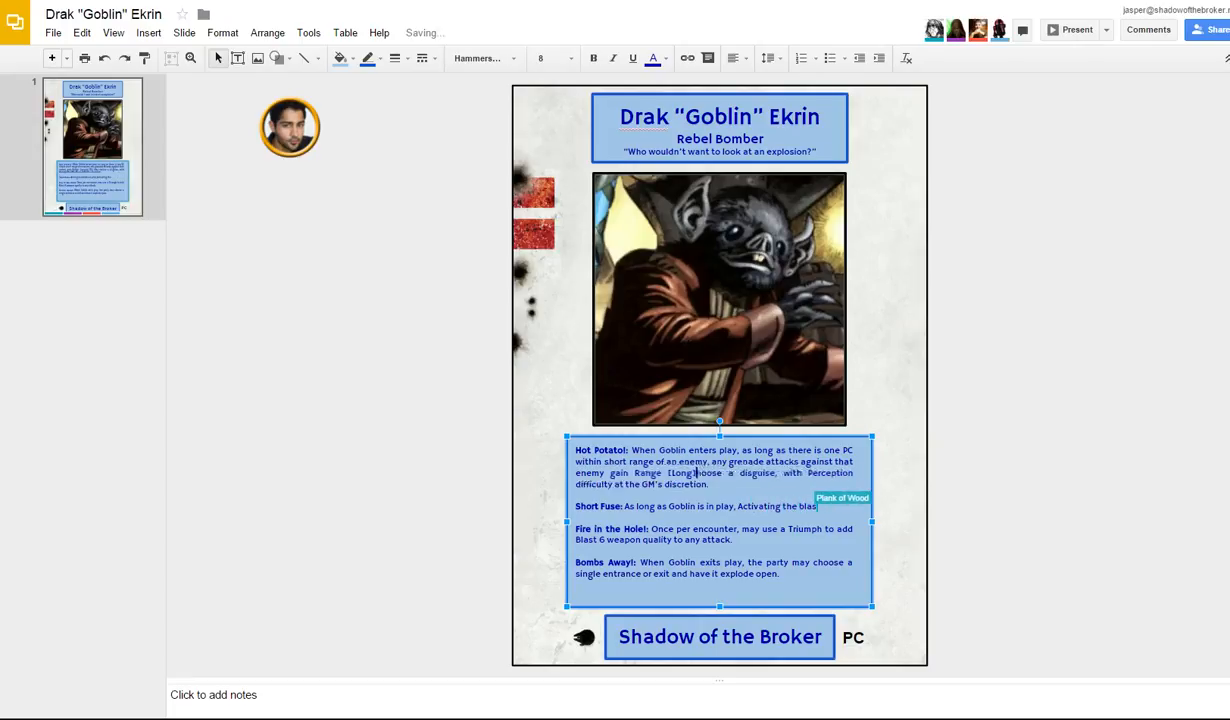
pyautogui.press('Delete')
pyautogui.press('Delete')
pyautogui.press('Delete')
pyautogui.press('Delete')
pyautogui.press('Delete')
pyautogui.press('Delete')
pyautogui.press('Delete')
pyautogui.press('Delete')
pyautogui.press('Delete')
pyautogui.press('Delete')
pyautogui.press('Delete')
pyautogui.press('Delete')
pyautogui.press('Delete')
pyautogui.press('Delete')
pyautogui.press('Delete')
pyautogui.press('Delete')
pyautogui.press('Delete')
pyautogui.press('Delete')
pyautogui.press('Delete')
pyautogui.press('Delete')
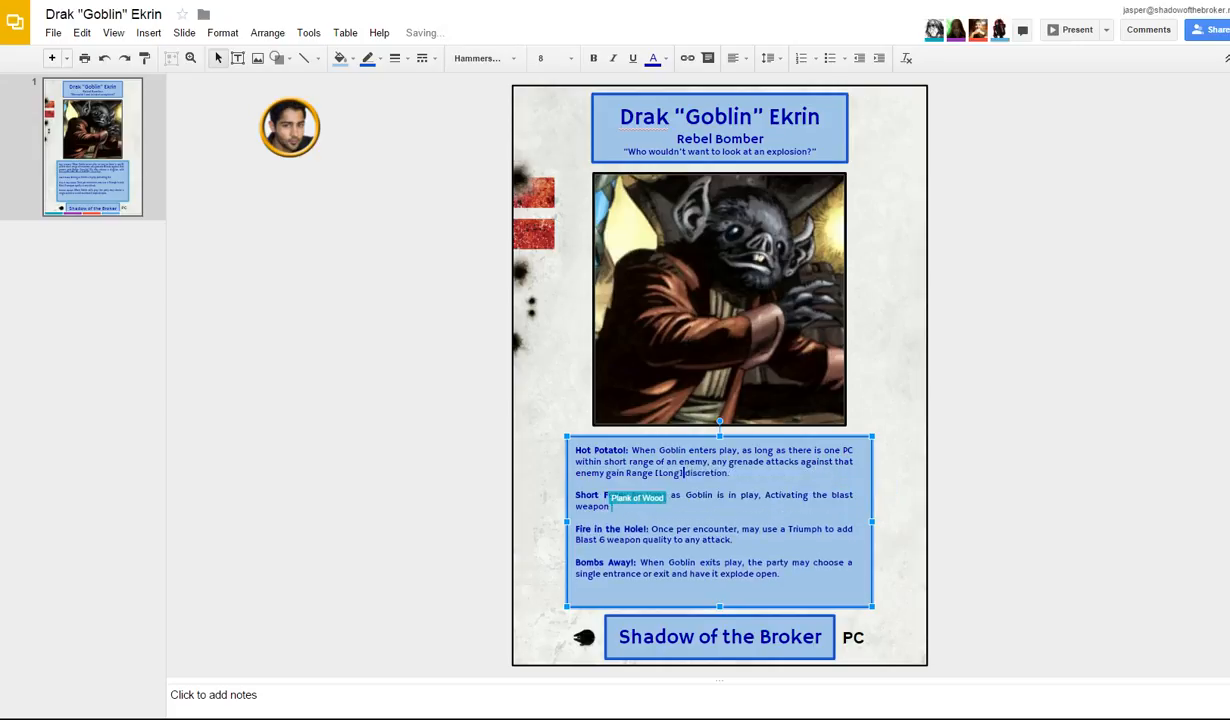
pyautogui.press('Delete')
pyautogui.press('Delete')
pyautogui.press('Delete')
pyautogui.press('Delete')
pyautogui.press('Delete')
pyautogui.press('Delete')
pyautogui.press('Delete')
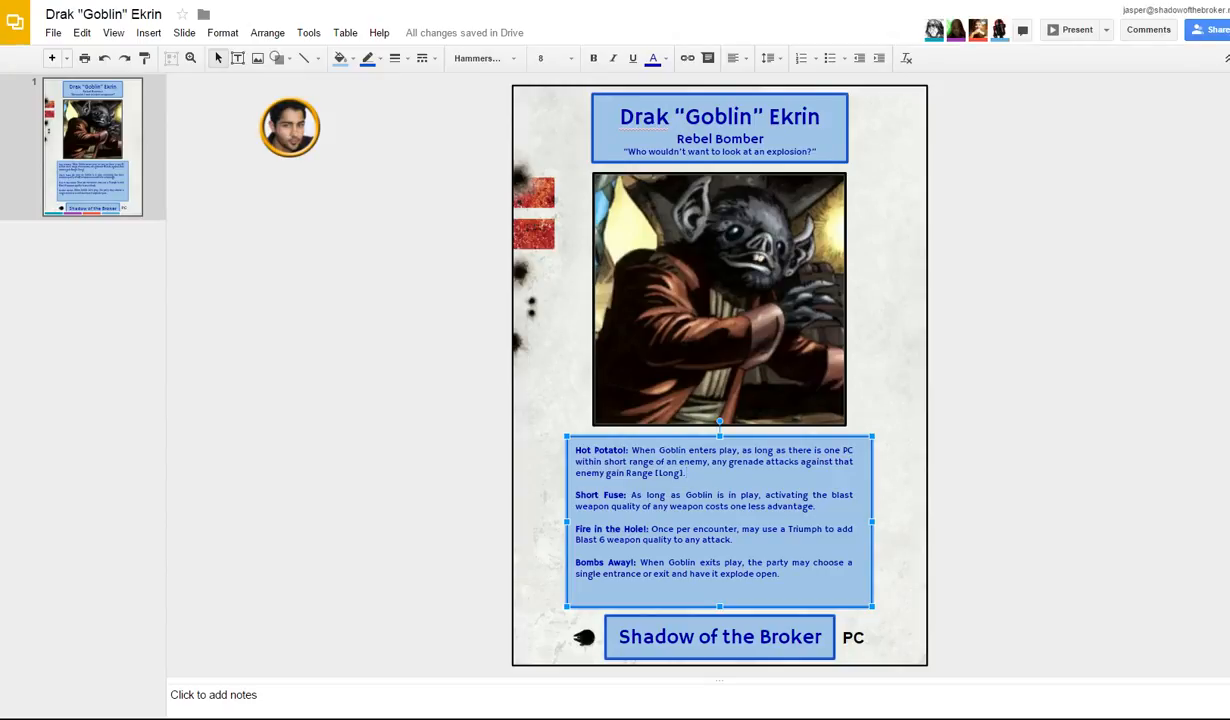
# Step: Fill the character name box with black and set all of its text to yellow
pyautogui.click(720, 128)
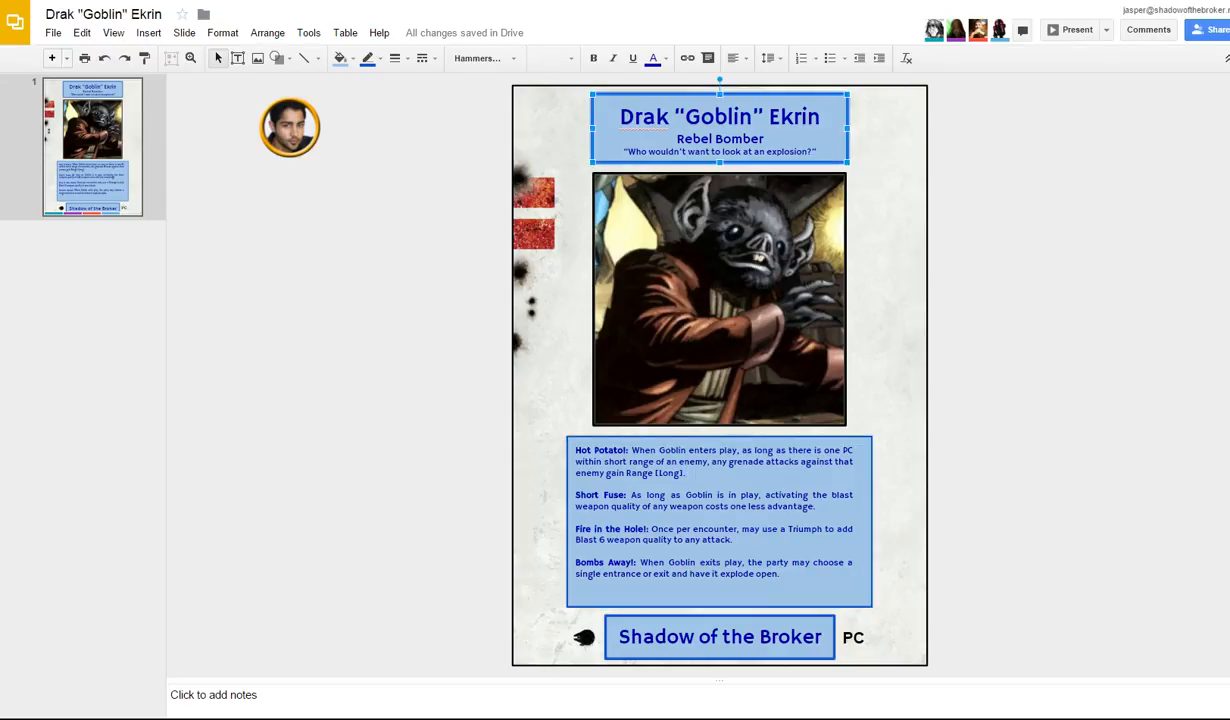
pyautogui.hotkey('ctrl', 'a')
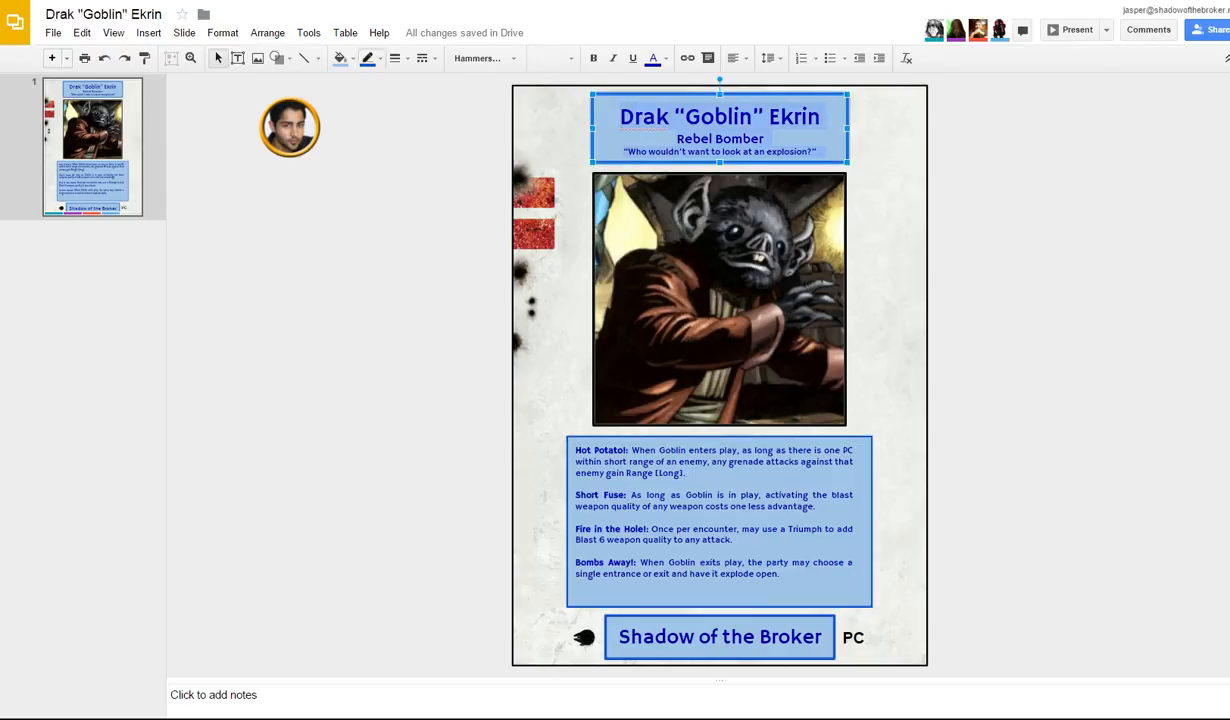
pyautogui.click(340, 58)
pyautogui.click(332, 103)
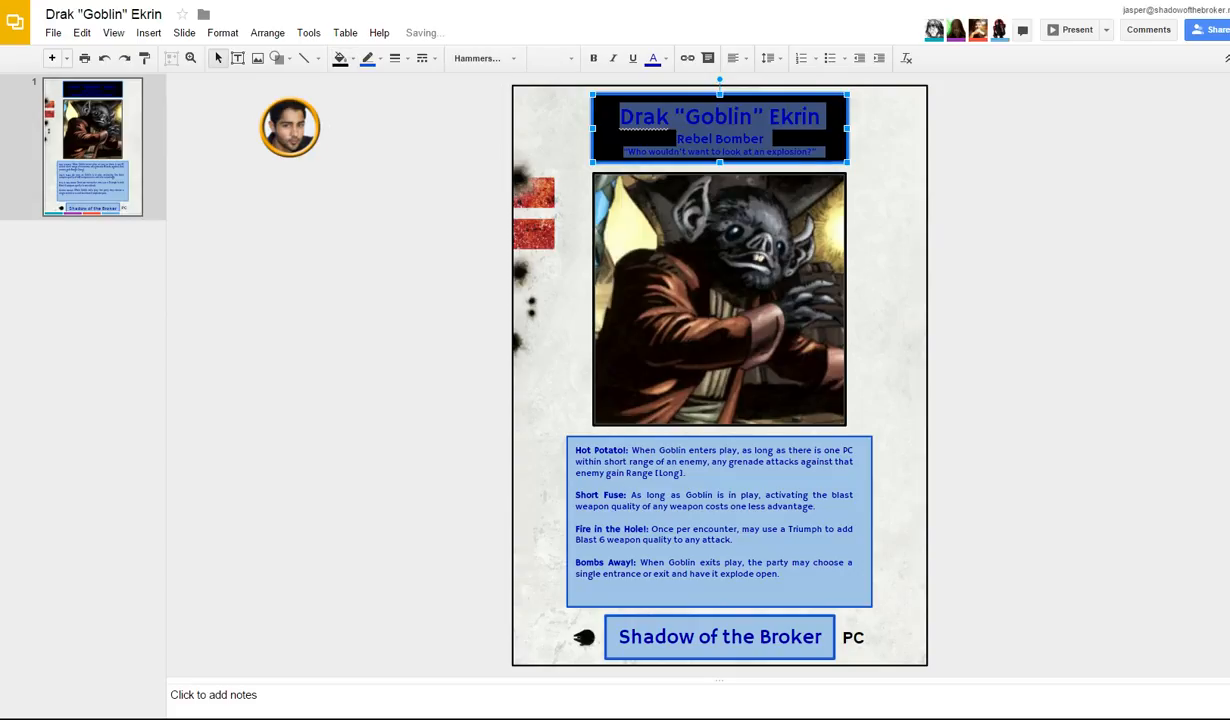
pyautogui.click(653, 58)
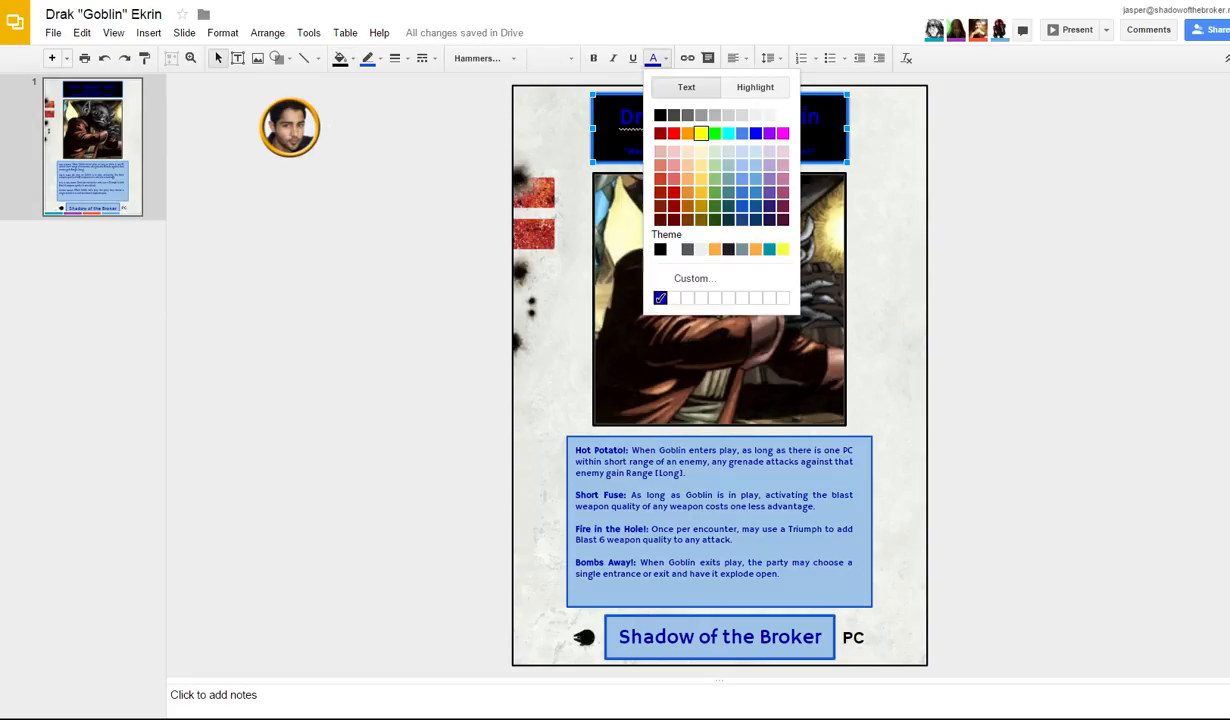
pyautogui.click(686, 129)
pyautogui.click(719, 84)
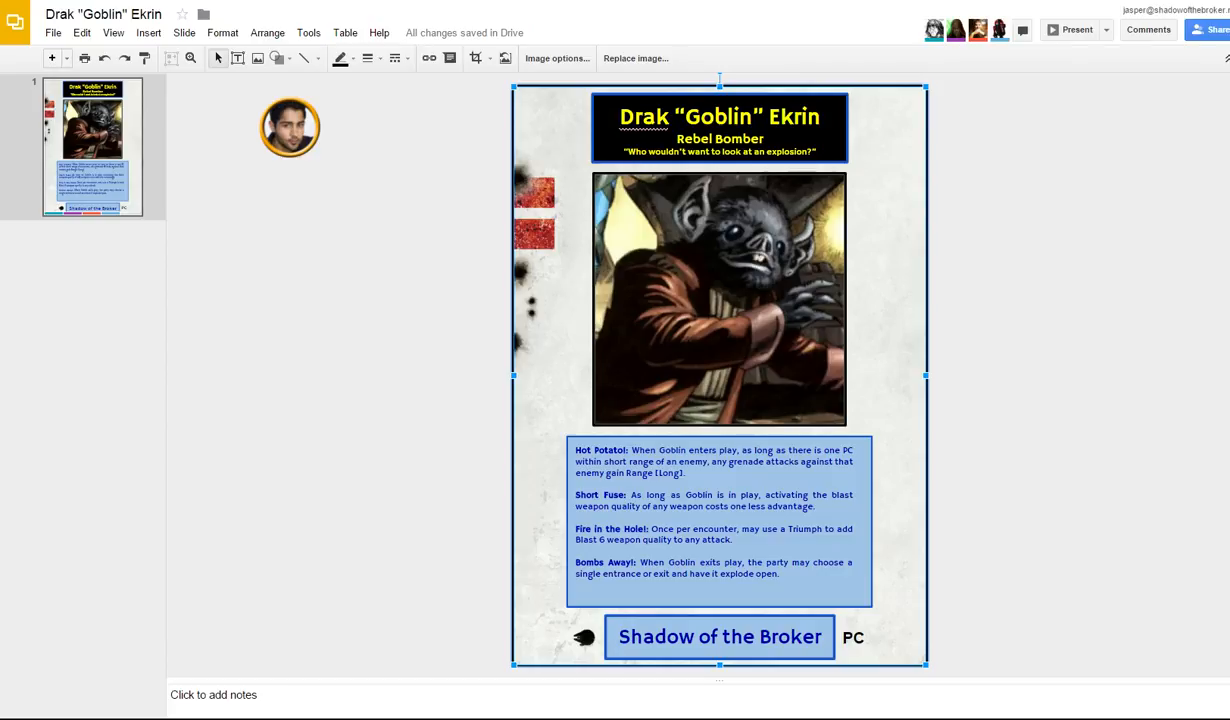
pyautogui.click(720, 299)
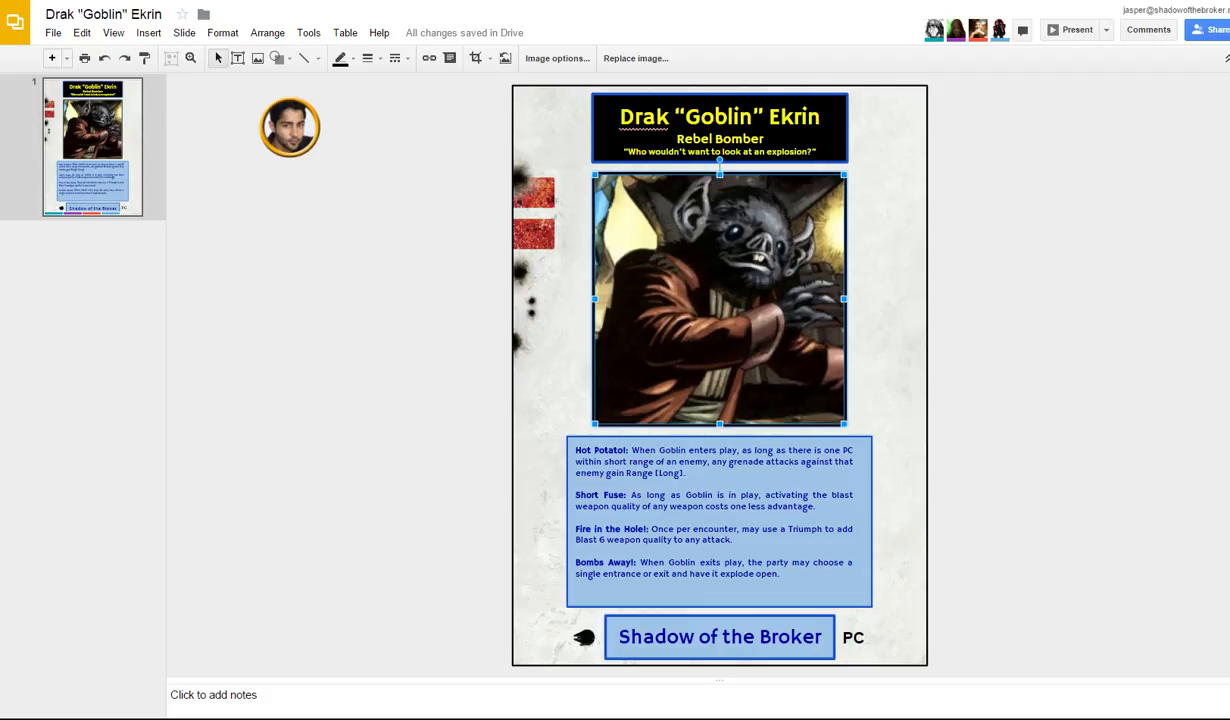
pyautogui.click(846, 495)
pyautogui.click(800, 161)
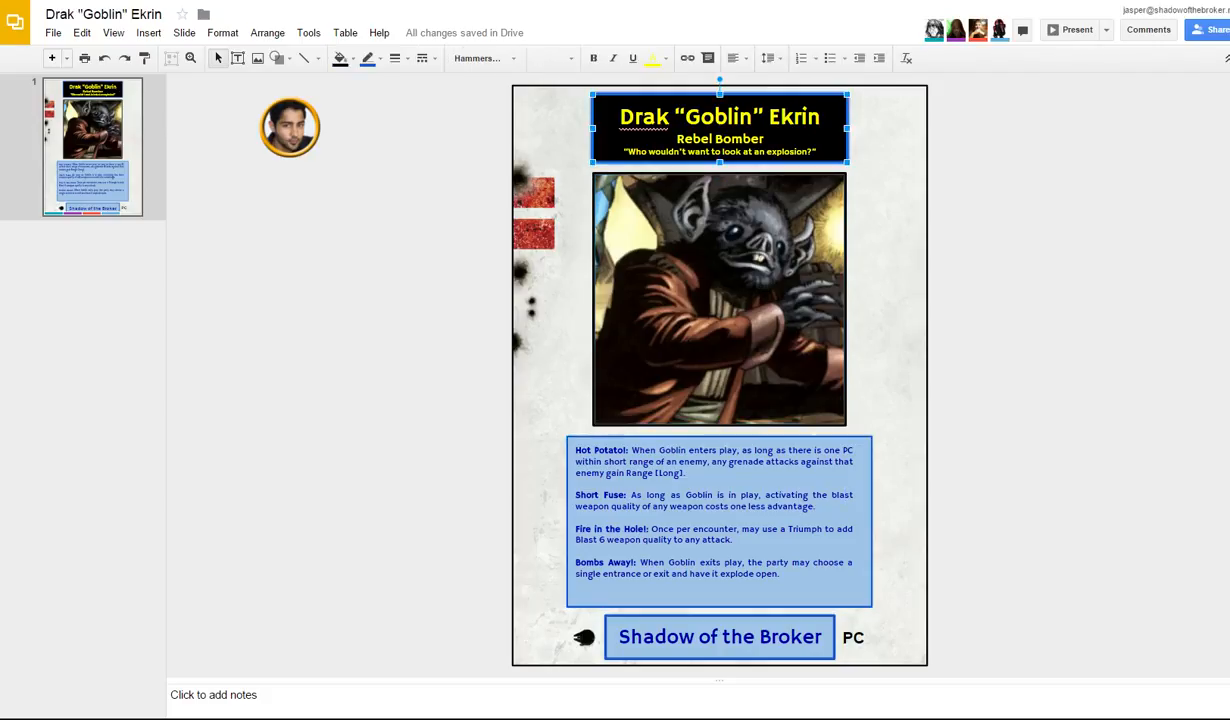
pyautogui.click(657, 58)
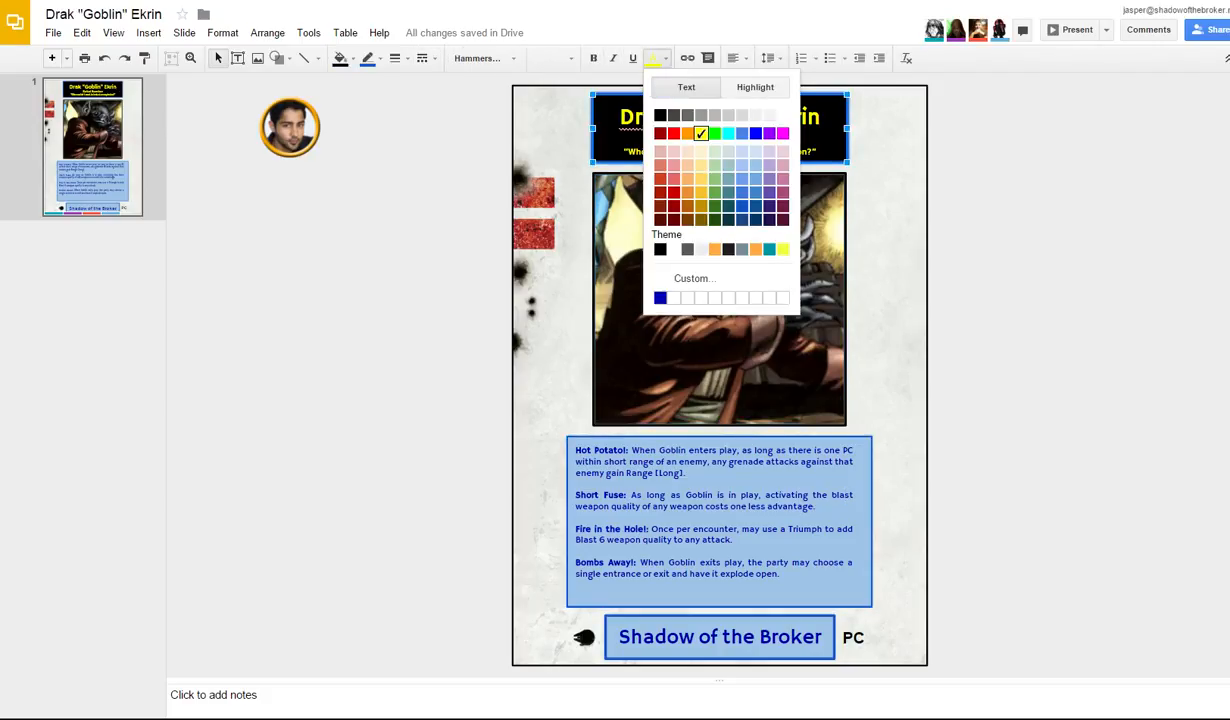
# Step: Try a yellow outline around the card's background image
pyautogui.click(884, 212)
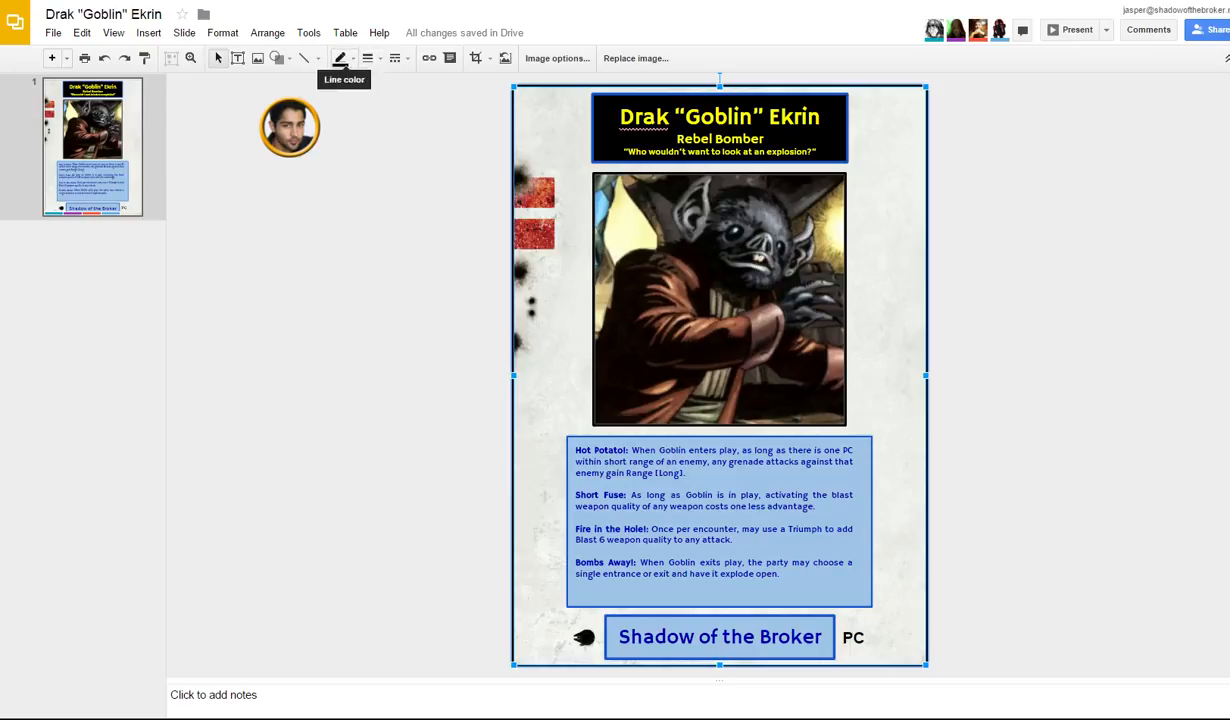
pyautogui.click(340, 58)
pyautogui.click(389, 124)
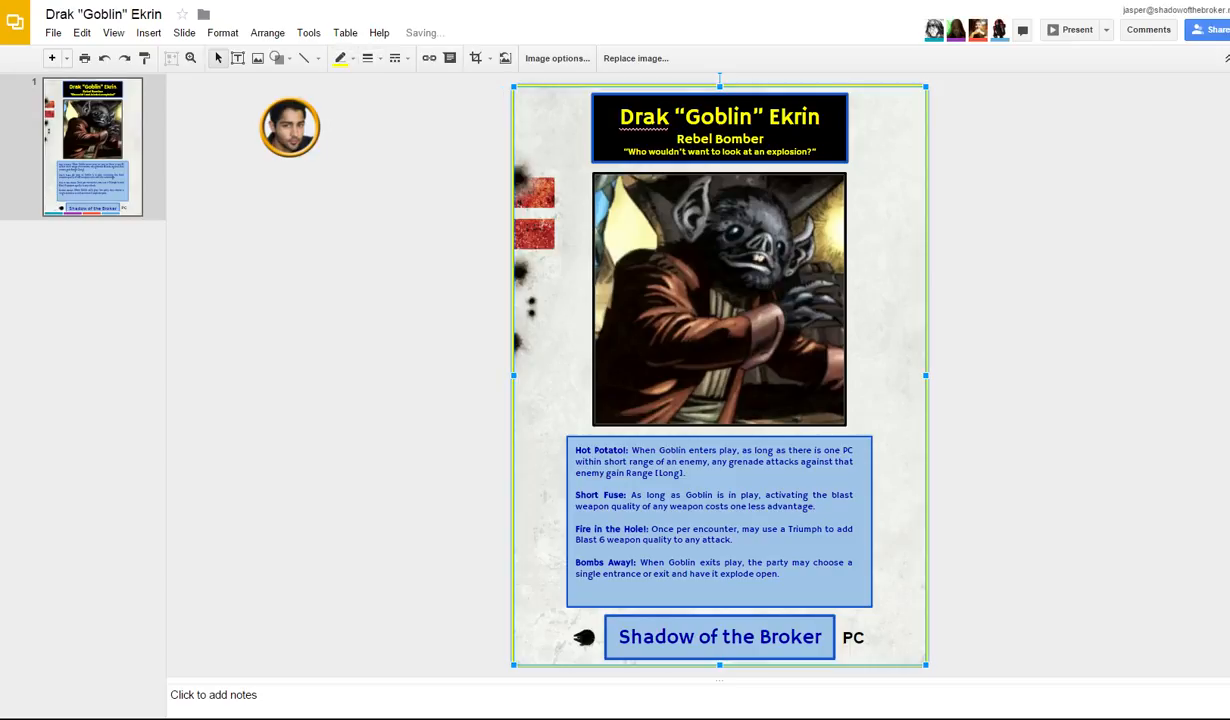
pyautogui.press('Escape')
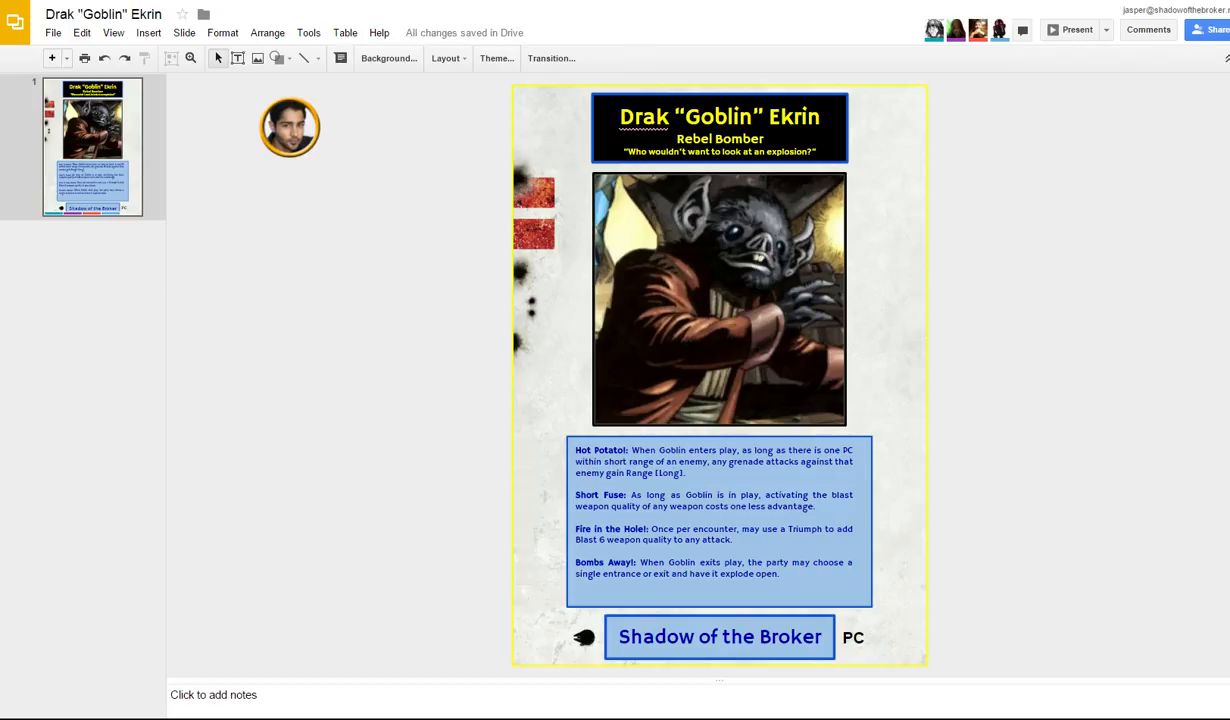
pyautogui.hotkey('ctrl', 'z')
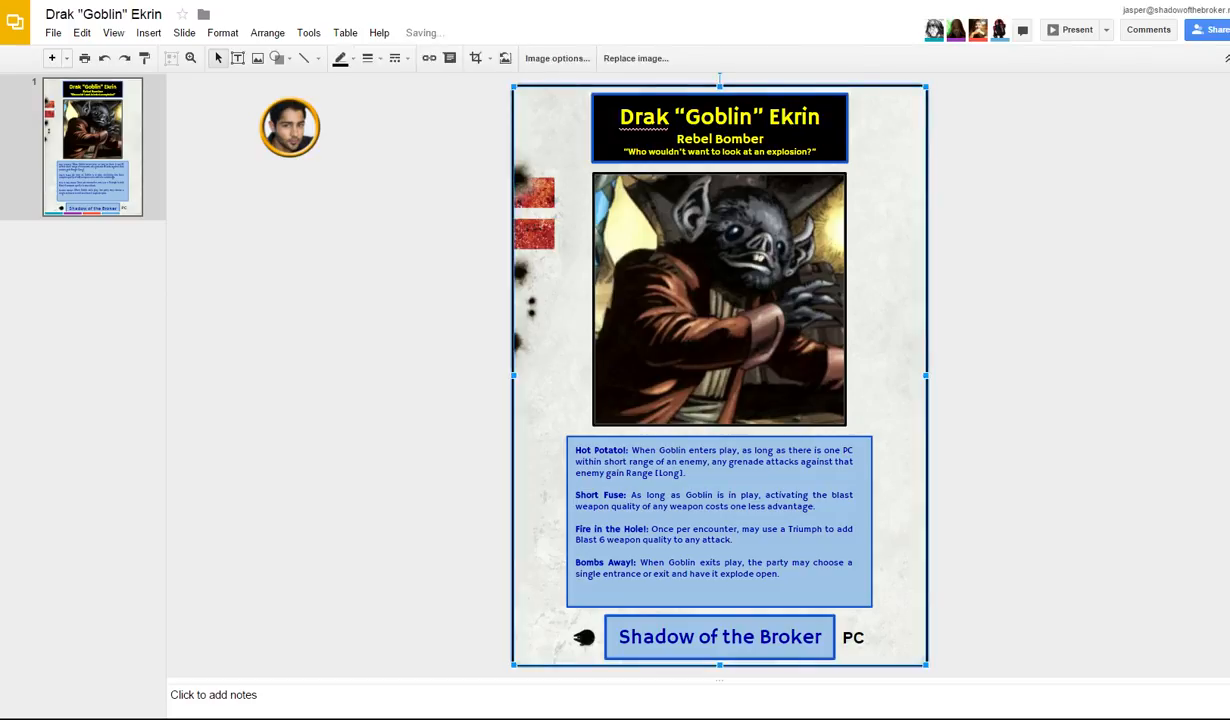
# Step: Set the outline color of the black character name box to yellow
pyautogui.click(766, 161)
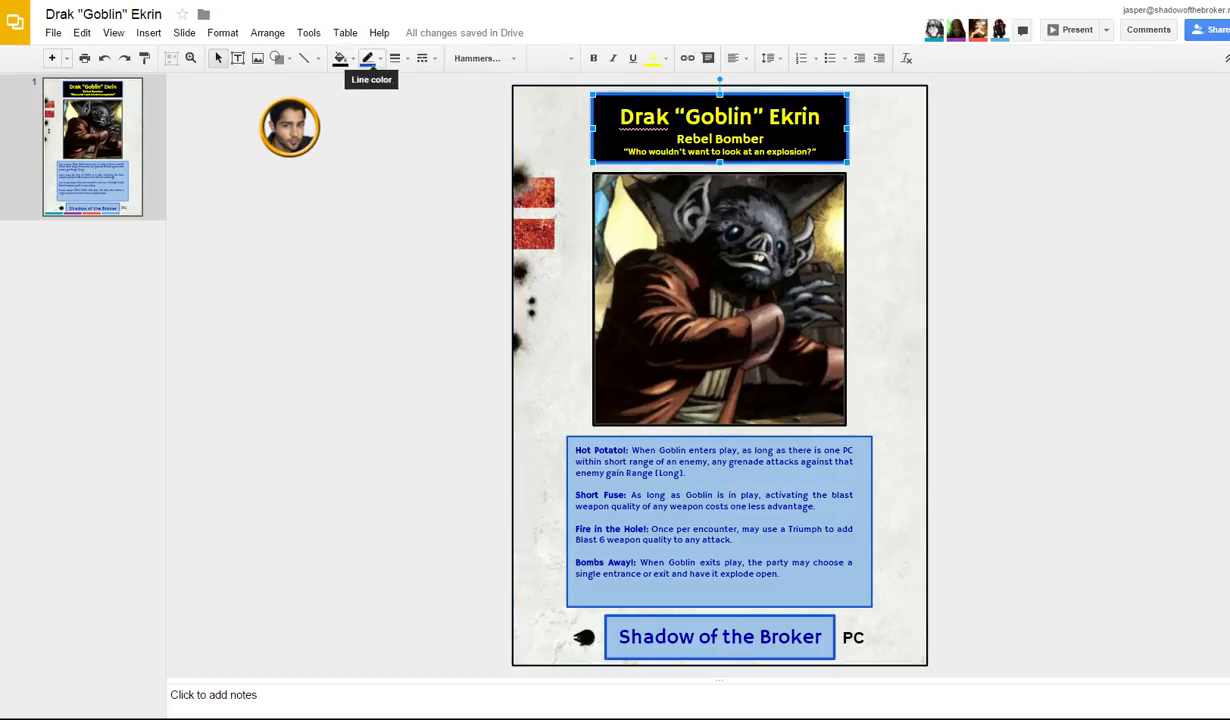
pyautogui.click(369, 60)
pyautogui.click(400, 120)
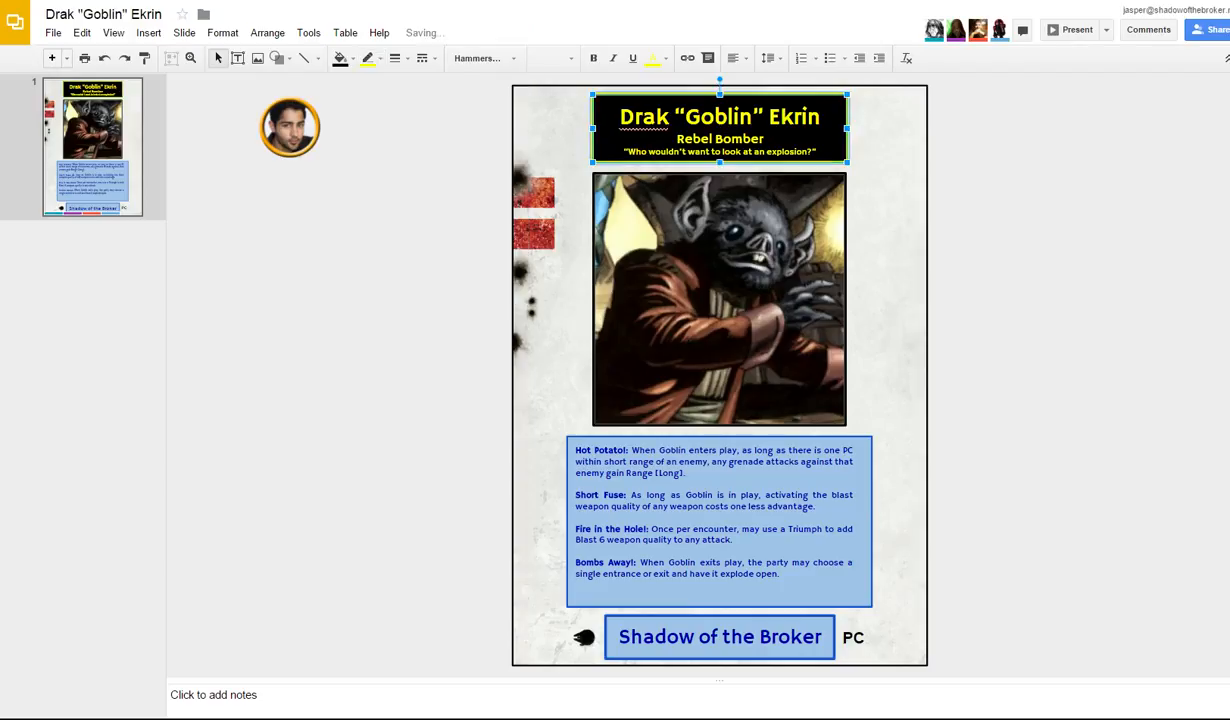
pyautogui.click(565, 140)
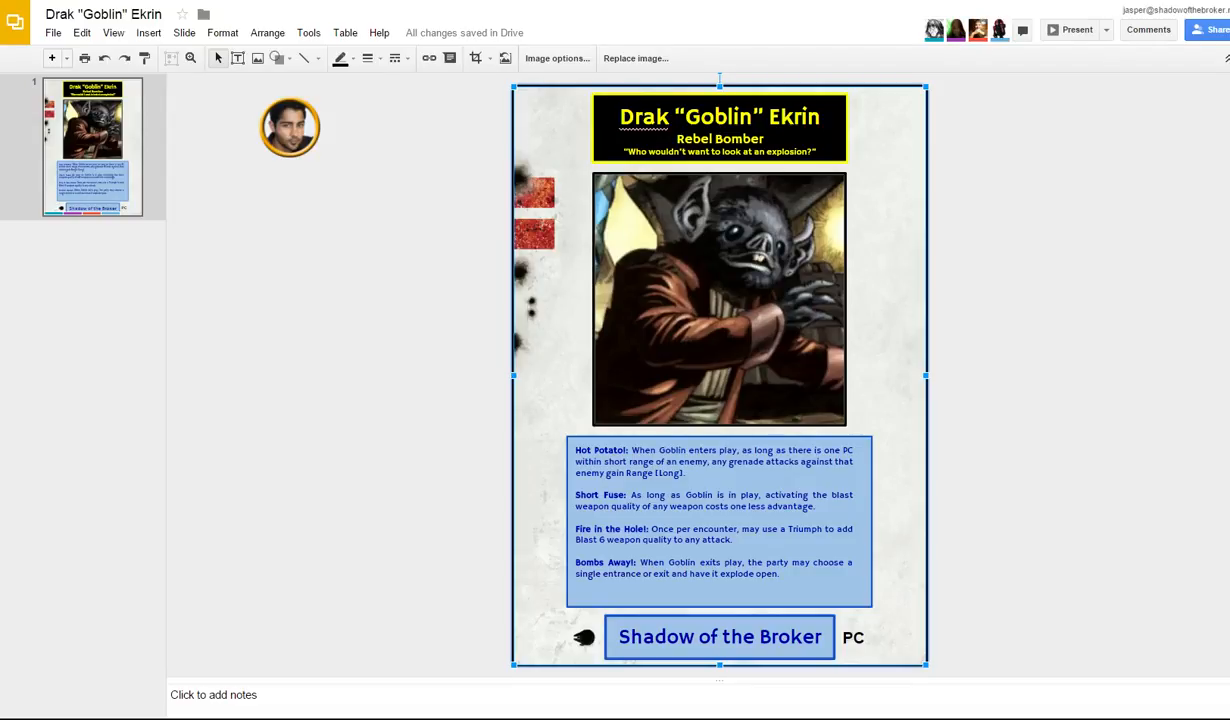
# Step: Set the outline color of the character portrait image to yellow
pyautogui.click(719, 299)
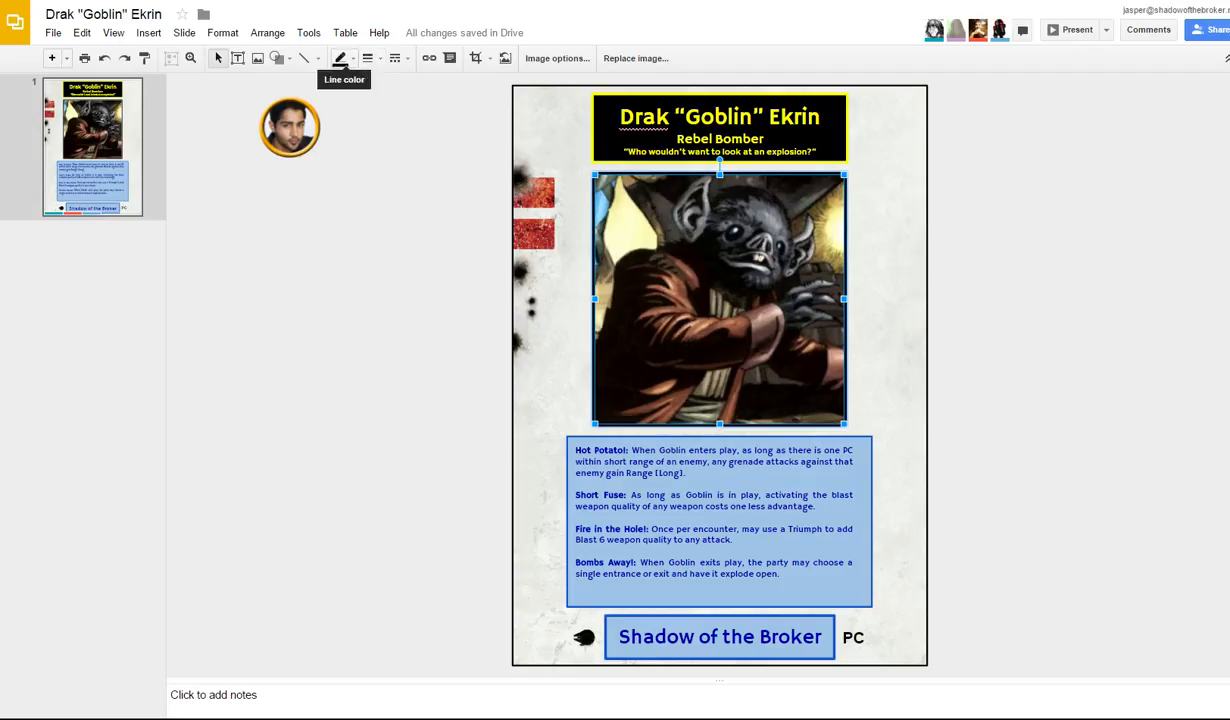
pyautogui.click(340, 60)
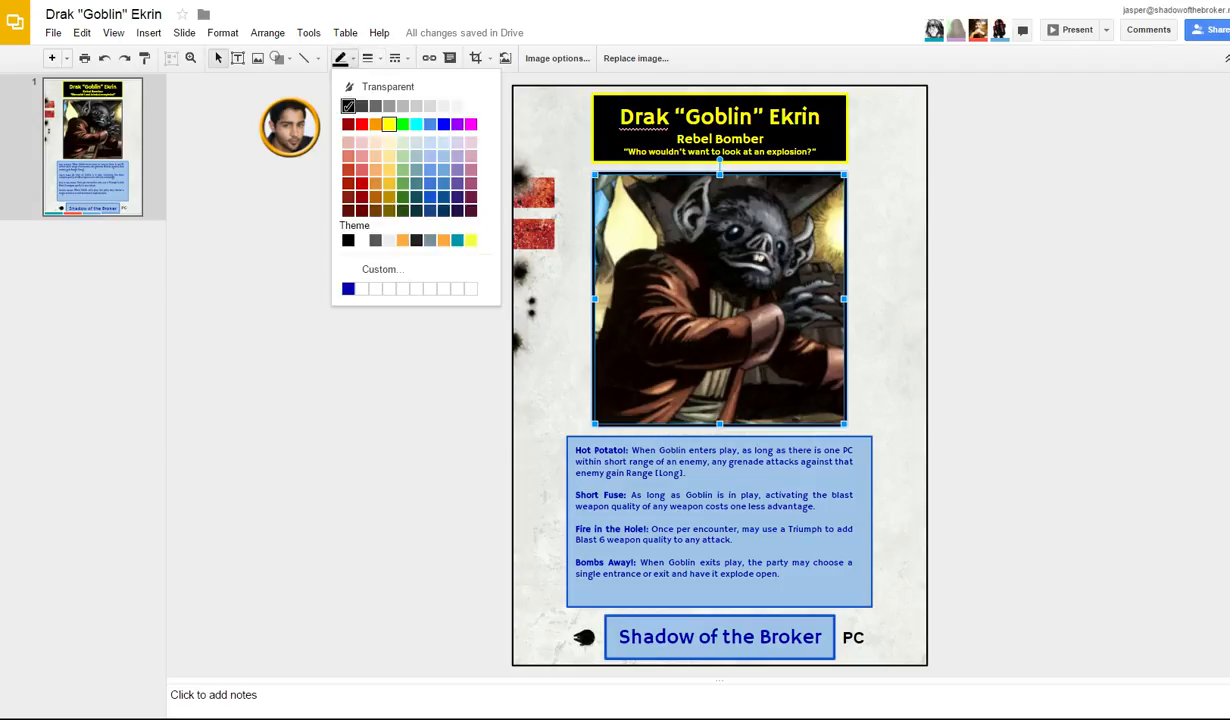
pyautogui.click(374, 119)
pyautogui.click(565, 320)
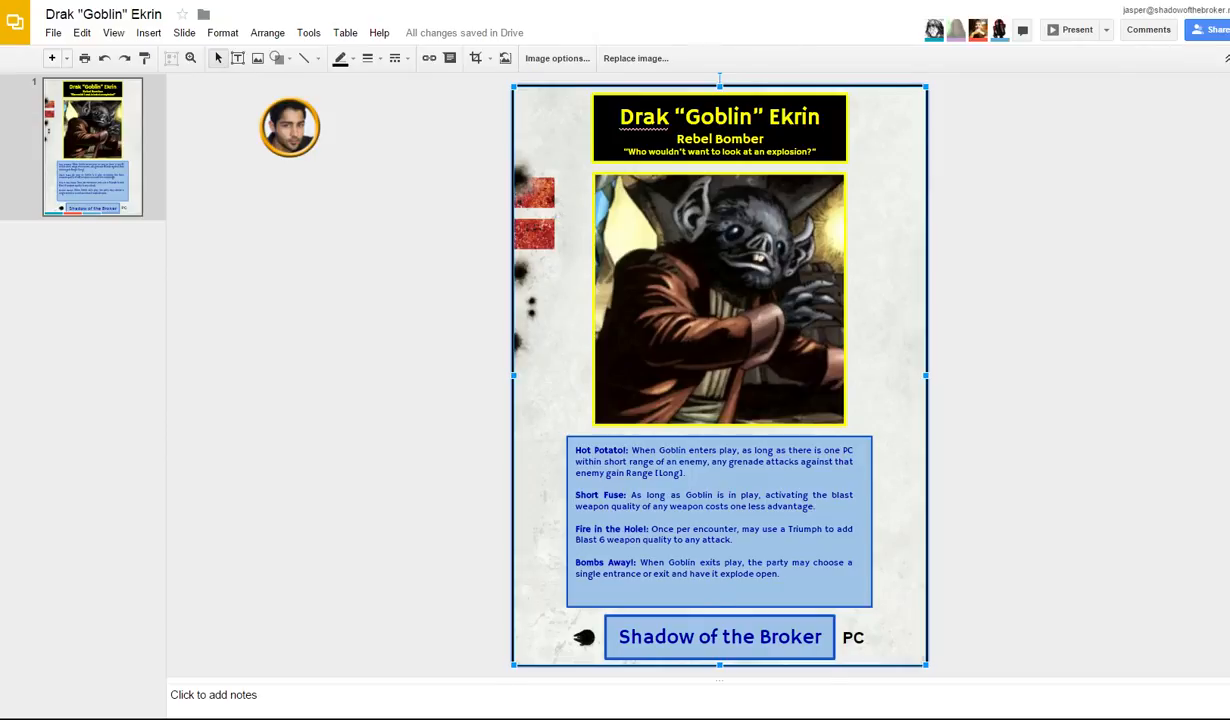
# Step: Give the abilities text box below the portrait a yellow outline and a black fill
pyautogui.click(695, 487)
pyautogui.hotkey('ctrl', 'a')
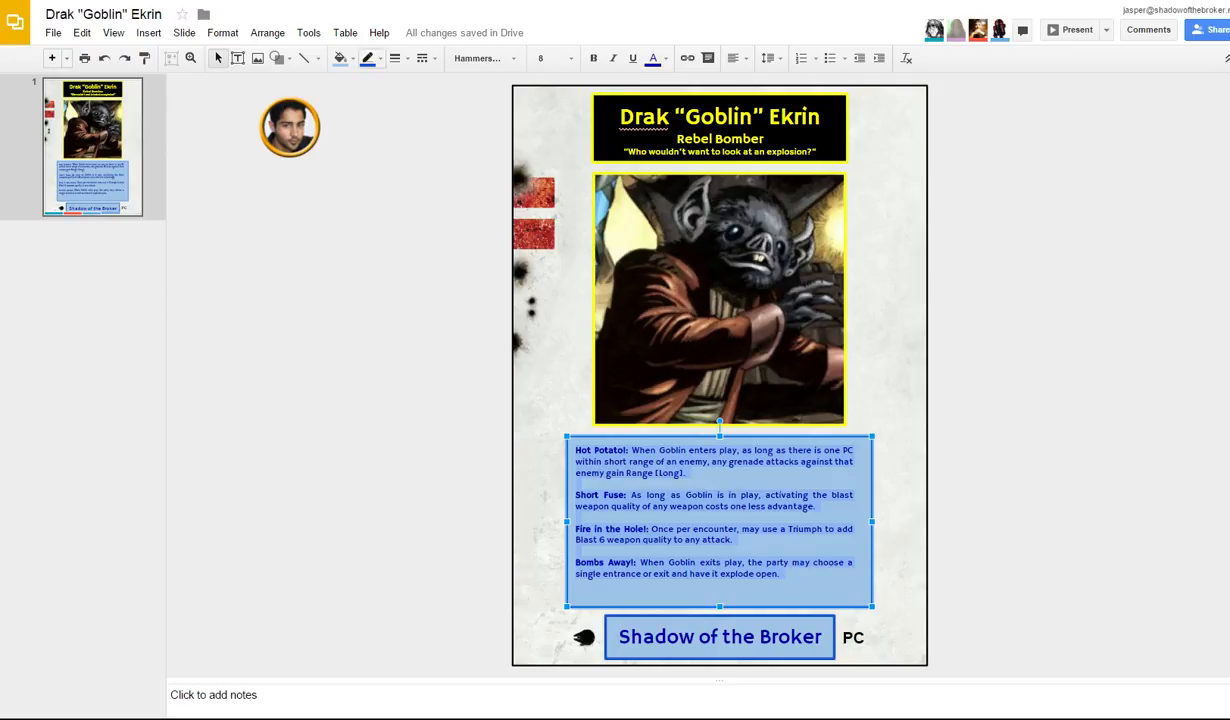
pyautogui.click(368, 58)
pyautogui.click(416, 124)
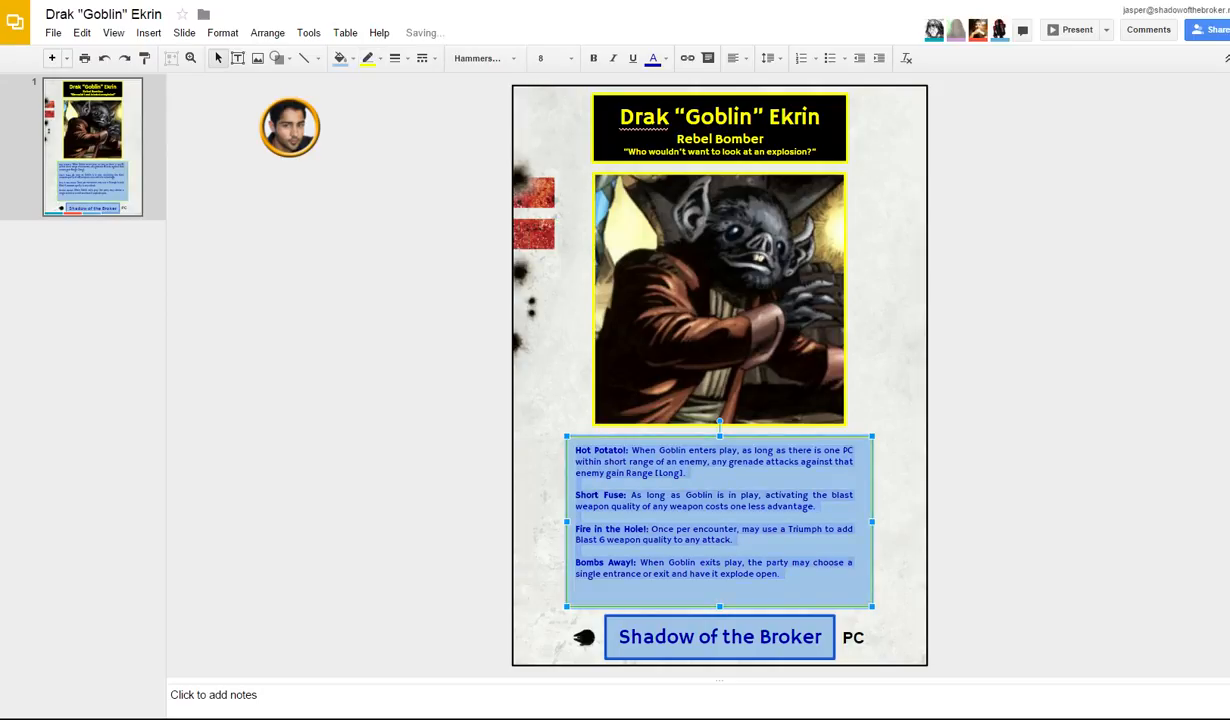
pyautogui.click(577, 484)
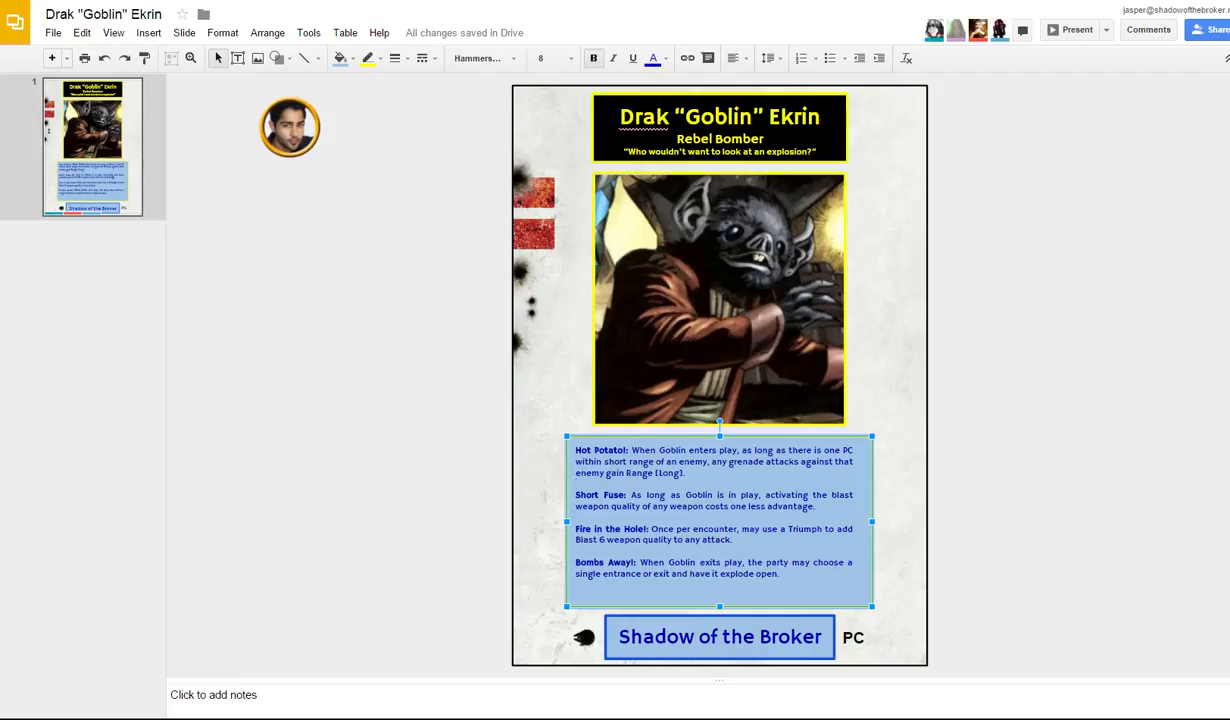
pyautogui.hotkey('ctrl', 'a')
pyautogui.click(340, 58)
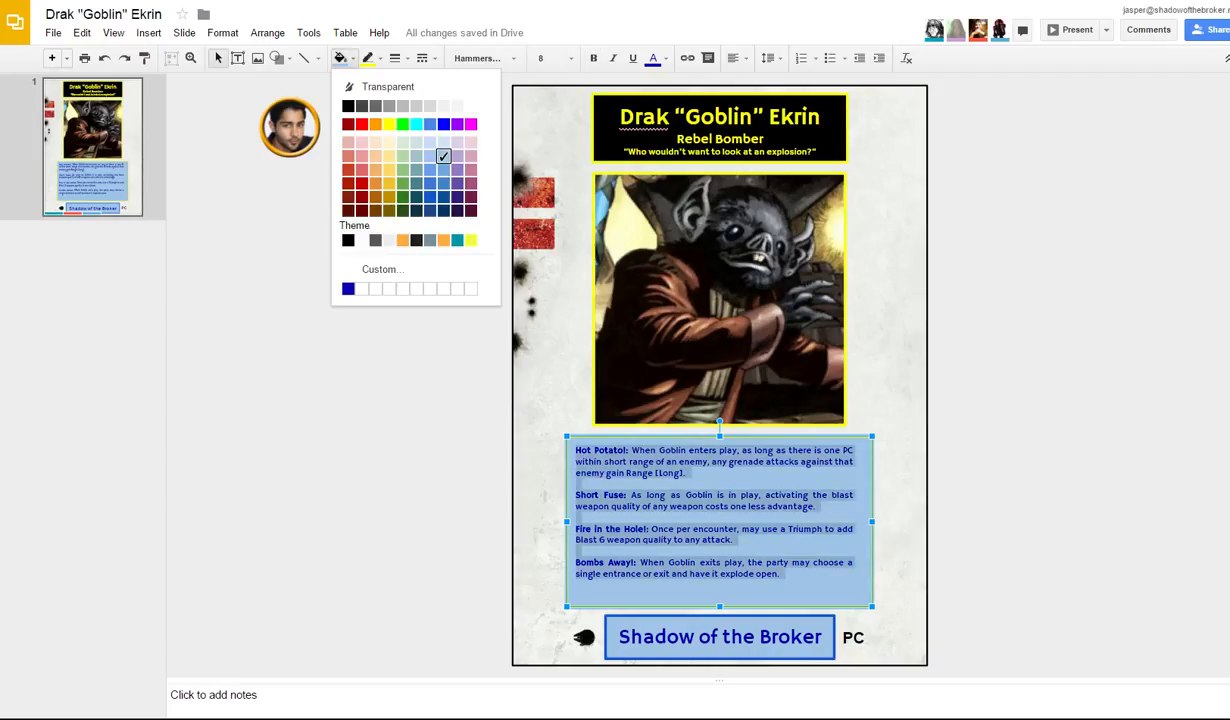
pyautogui.click(333, 102)
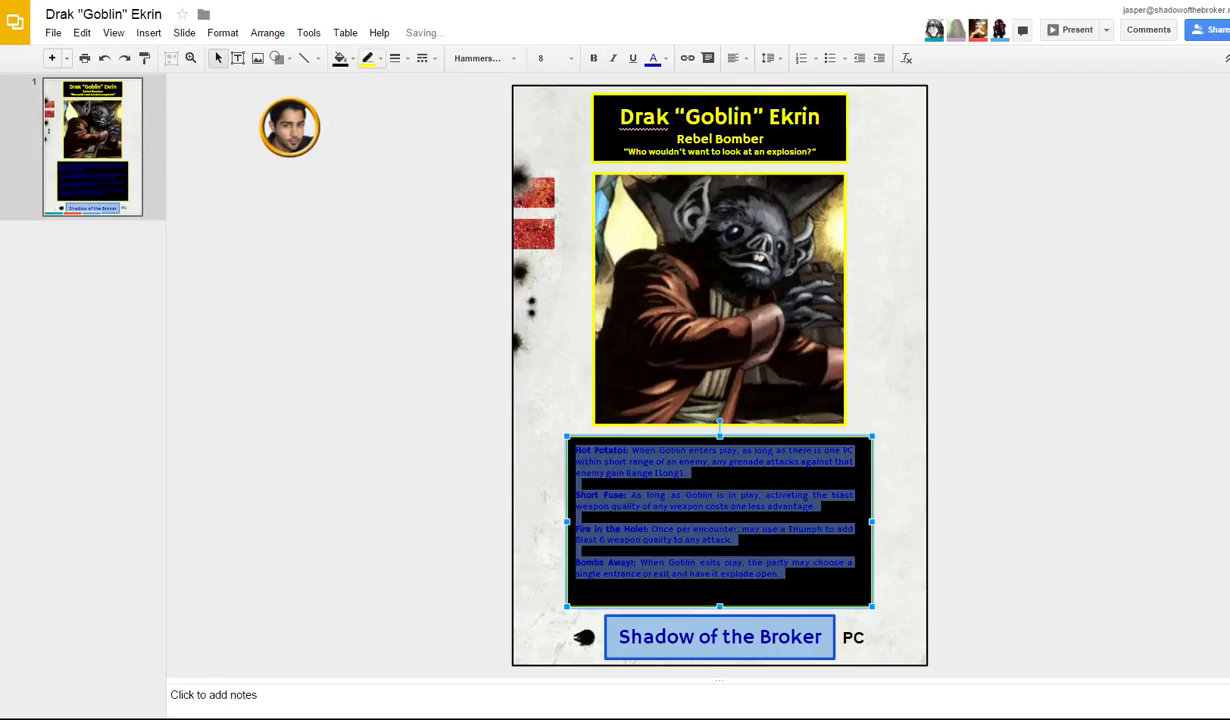
# Step: Set all of the text in the abilities box to yellow, keeping its outline color yellow
pyautogui.click(368, 58)
pyautogui.click(416, 124)
pyautogui.click(655, 58)
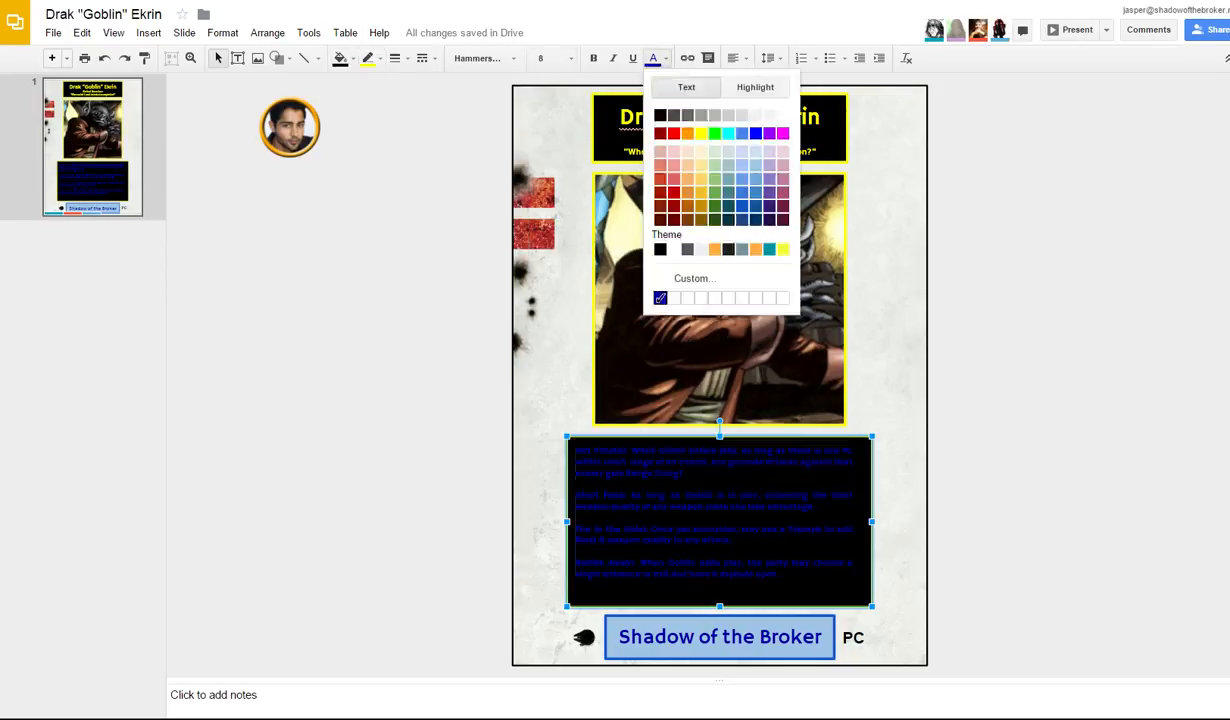
pyautogui.click(701, 133)
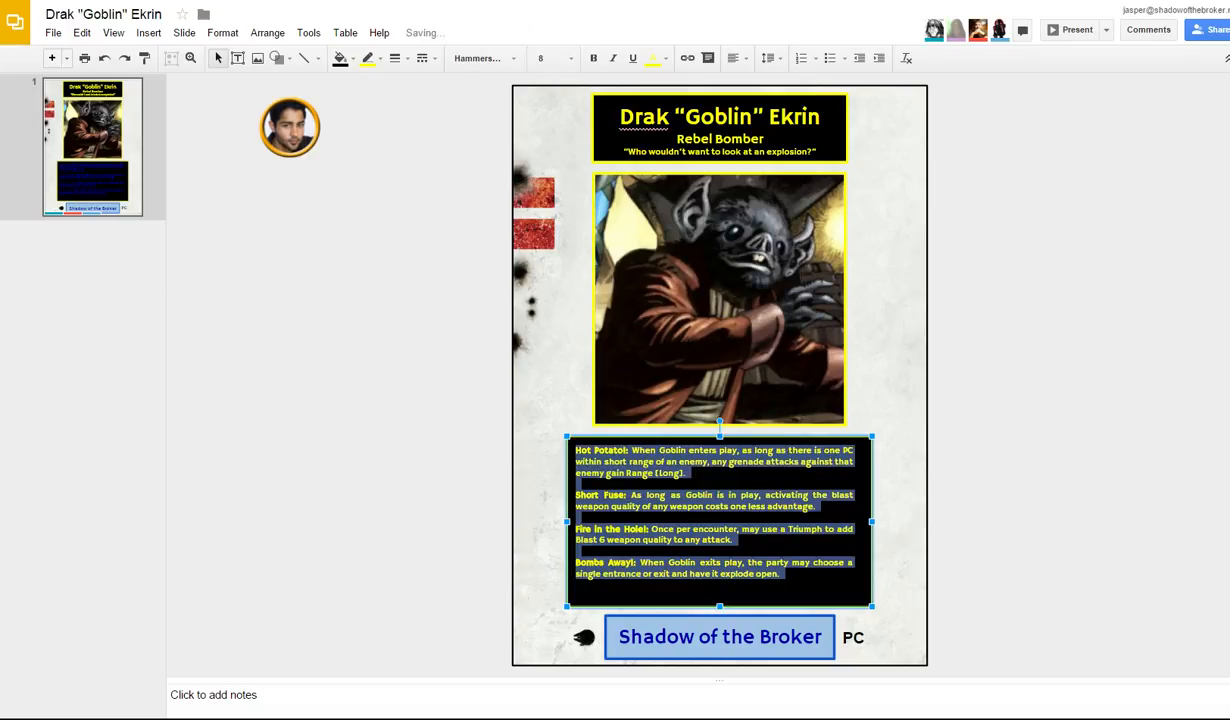
pyautogui.click(719, 86)
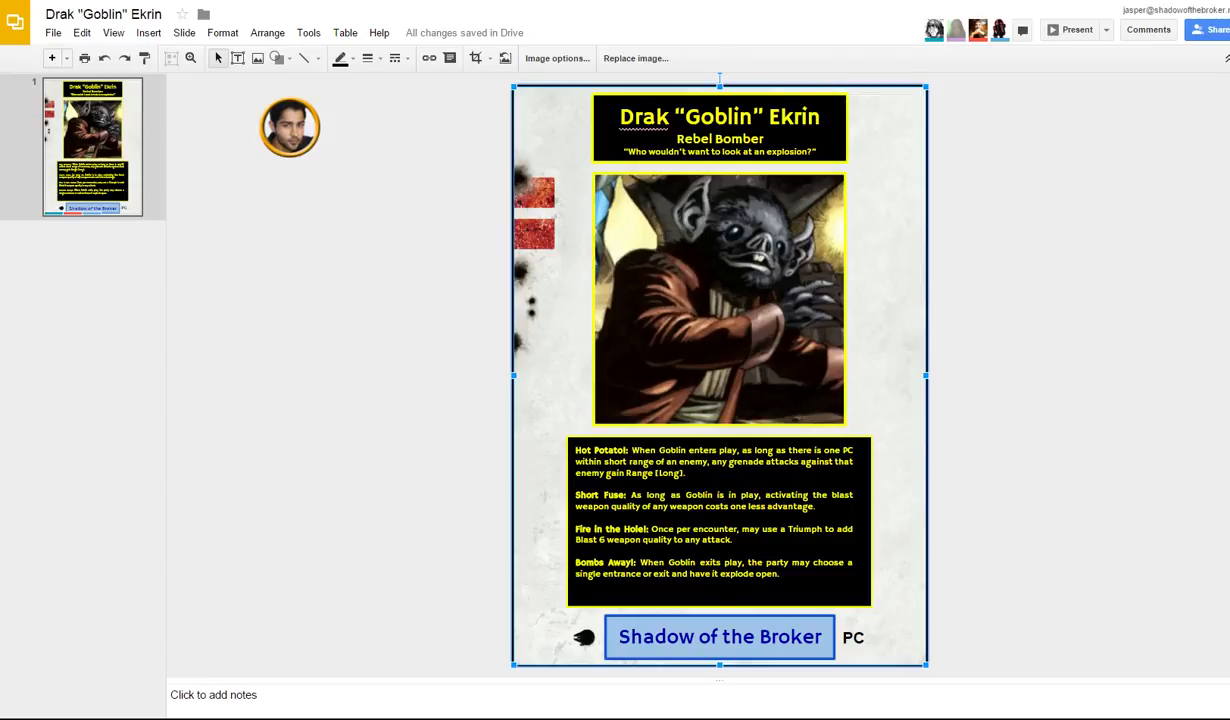
# Step: Set the text and the outline of the "Shadow of the Broker" box to yellow
pyautogui.click(778, 637)
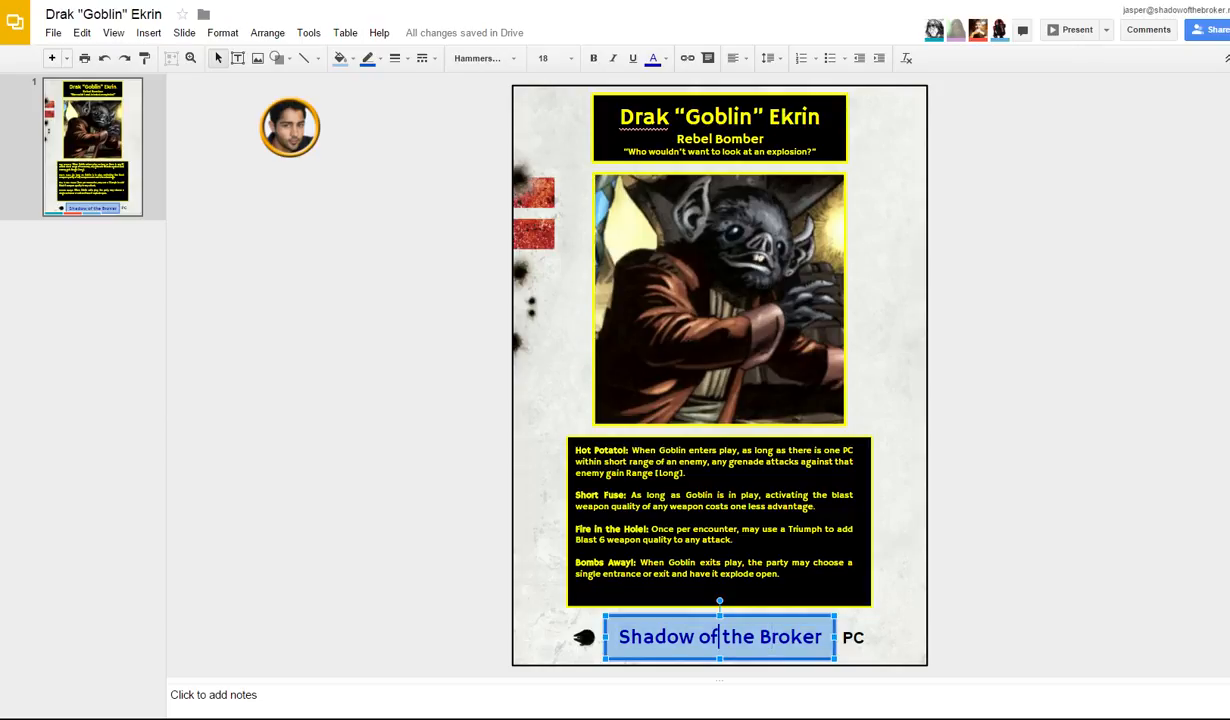
pyautogui.click(653, 58)
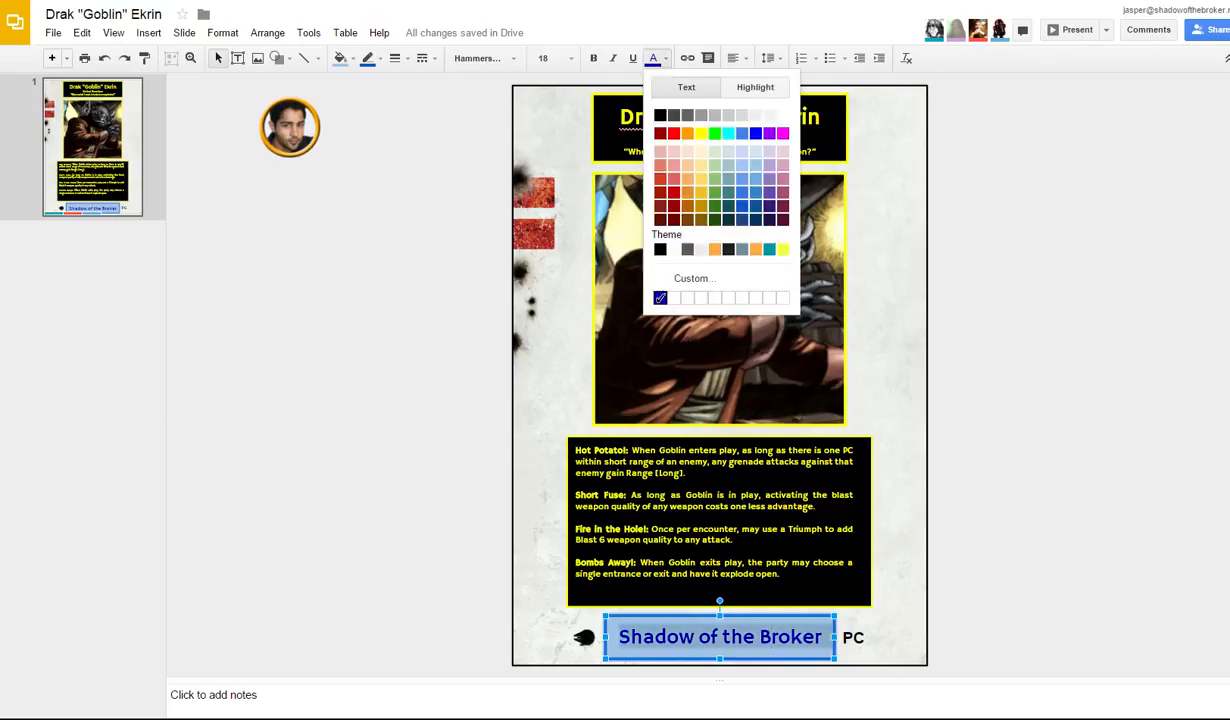
pyautogui.click(673, 128)
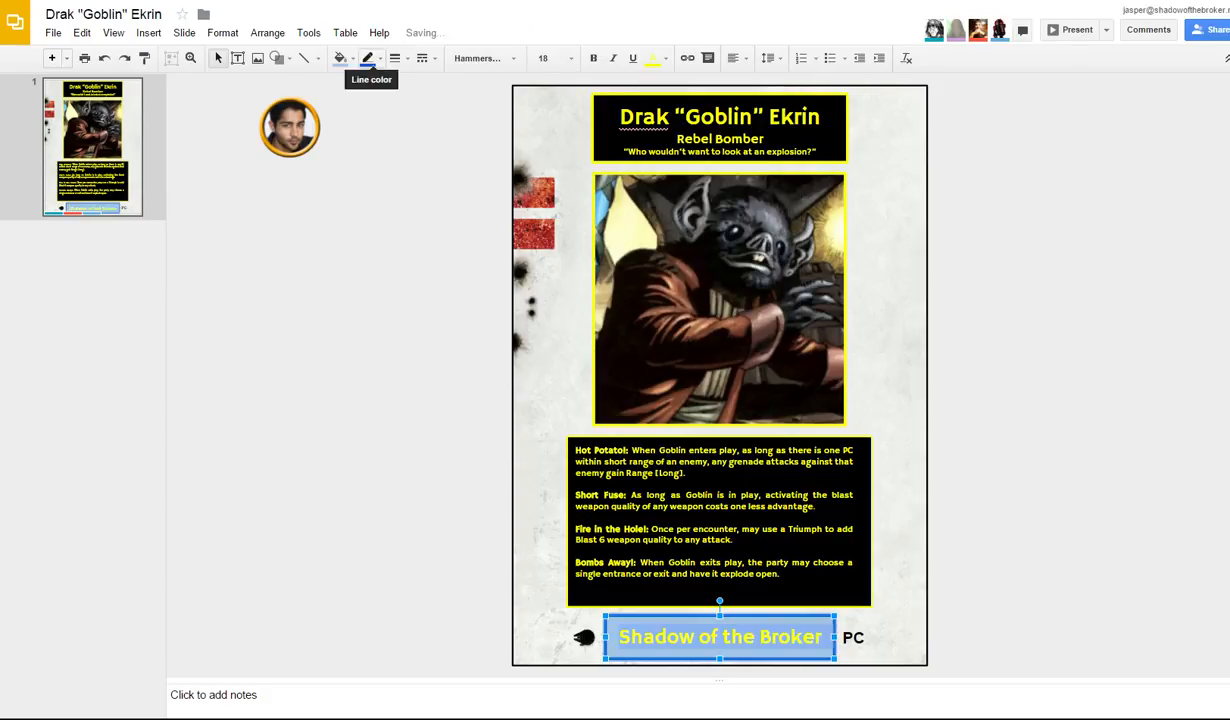
pyautogui.click(368, 58)
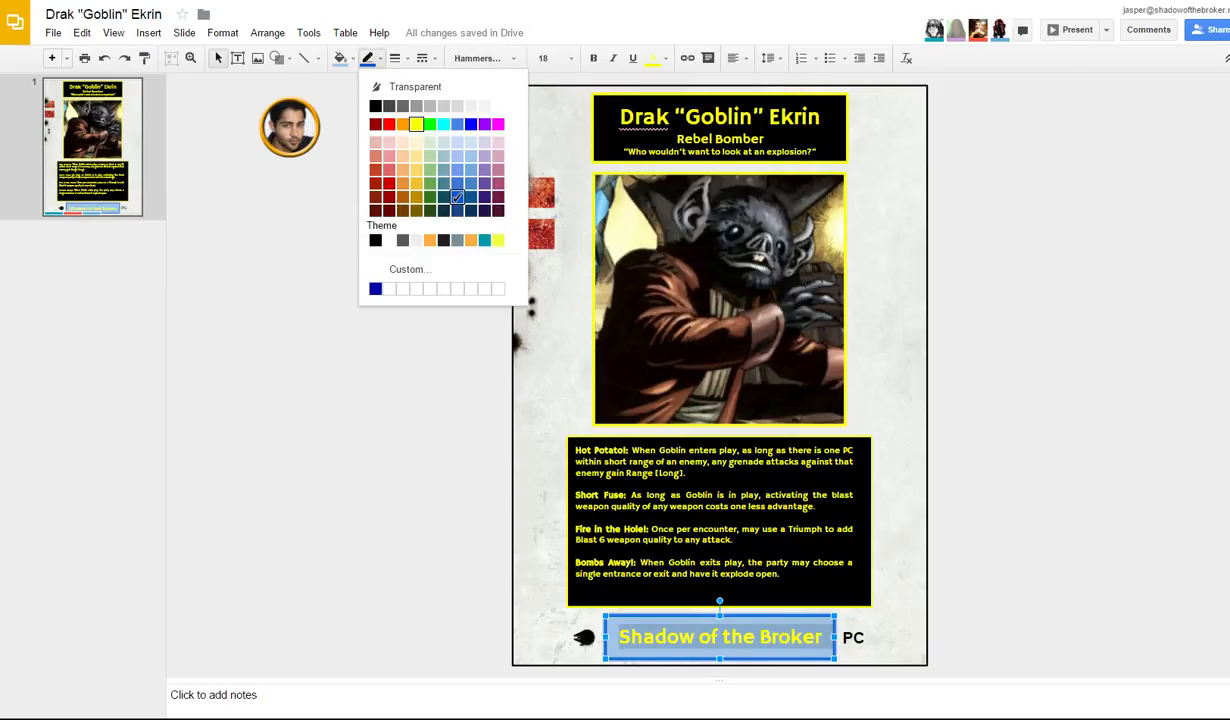
pyautogui.click(416, 124)
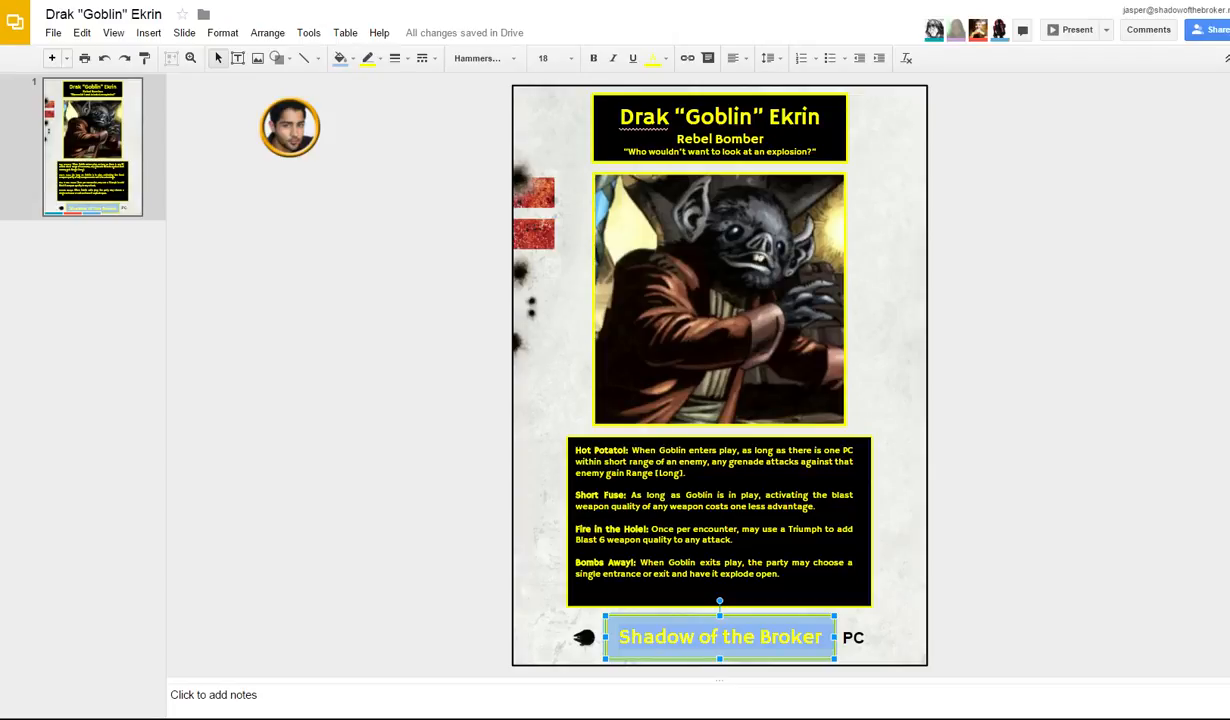
# Step: Fill the "Shadow of the Broker" box with black
pyautogui.click(340, 58)
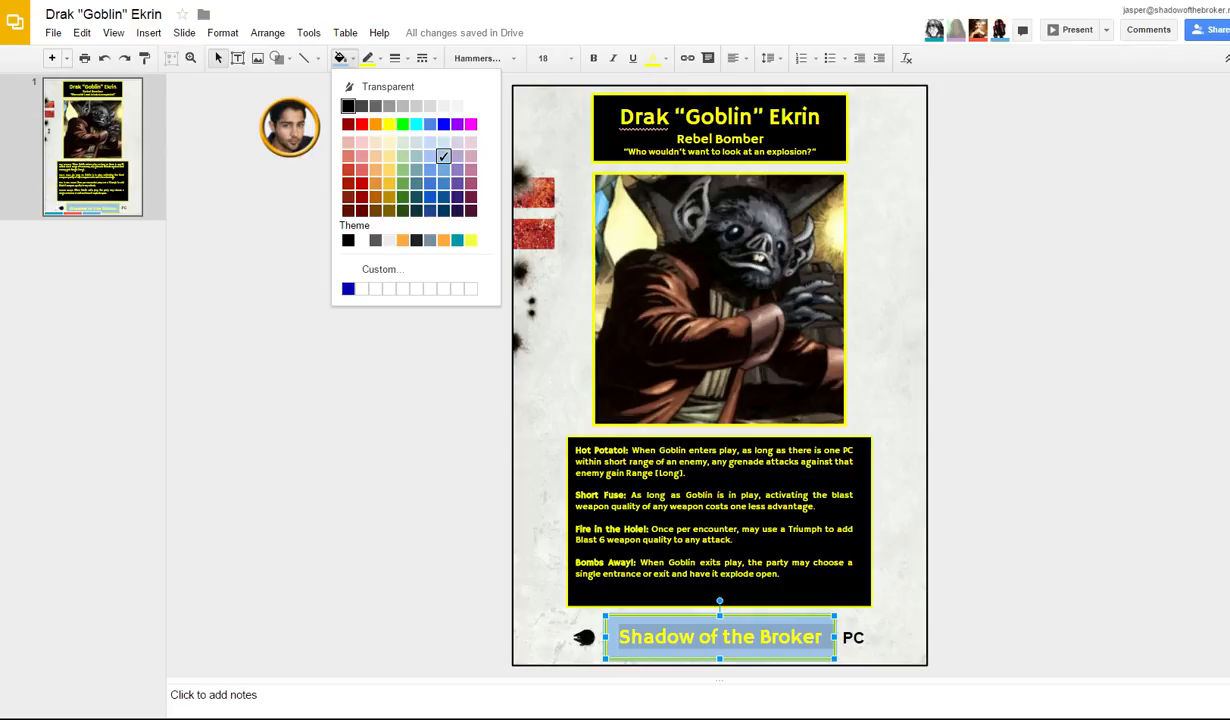
pyautogui.click(348, 106)
pyautogui.click(556, 400)
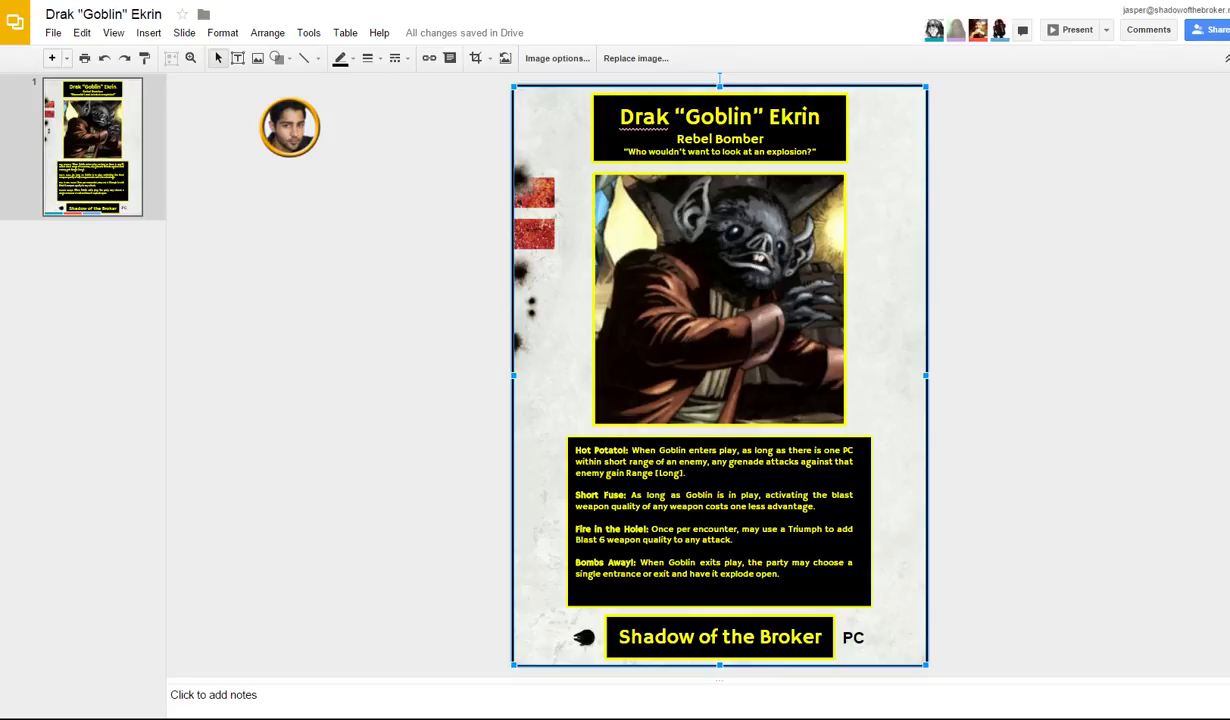
# Step: Try black text on a golden yellow fill in the character name box
pyautogui.click(720, 128)
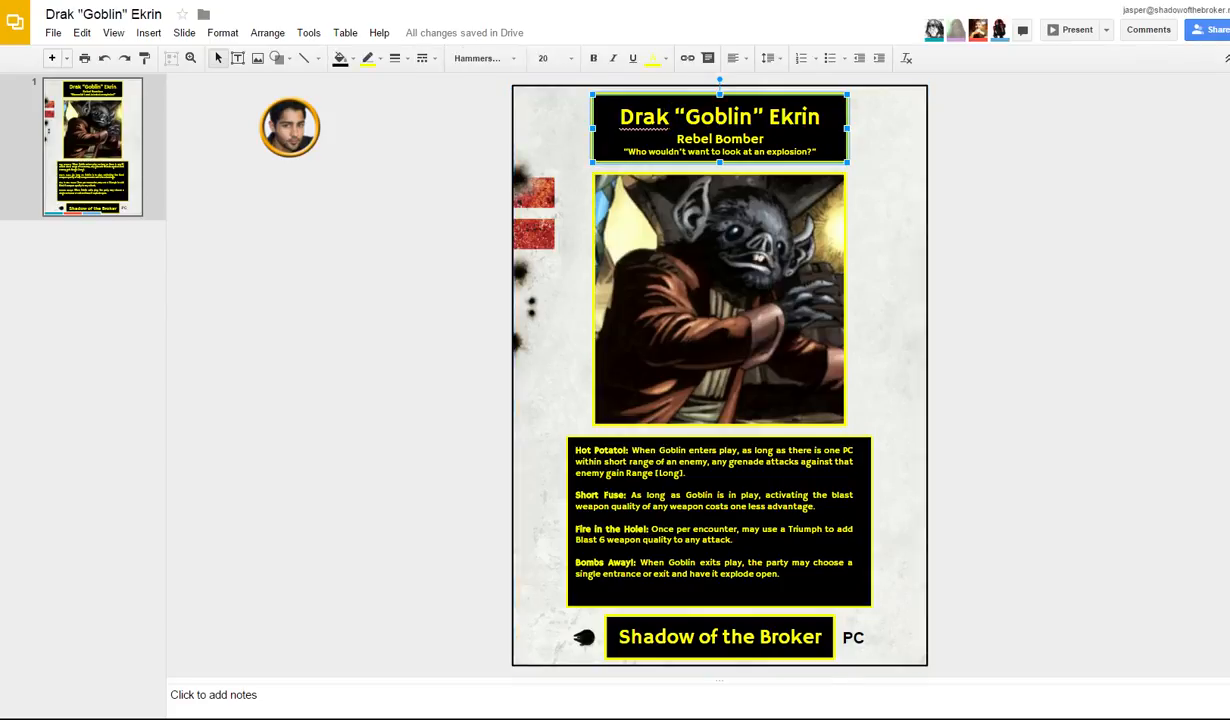
pyautogui.hotkey('ctrl', 'a')
pyautogui.click(655, 58)
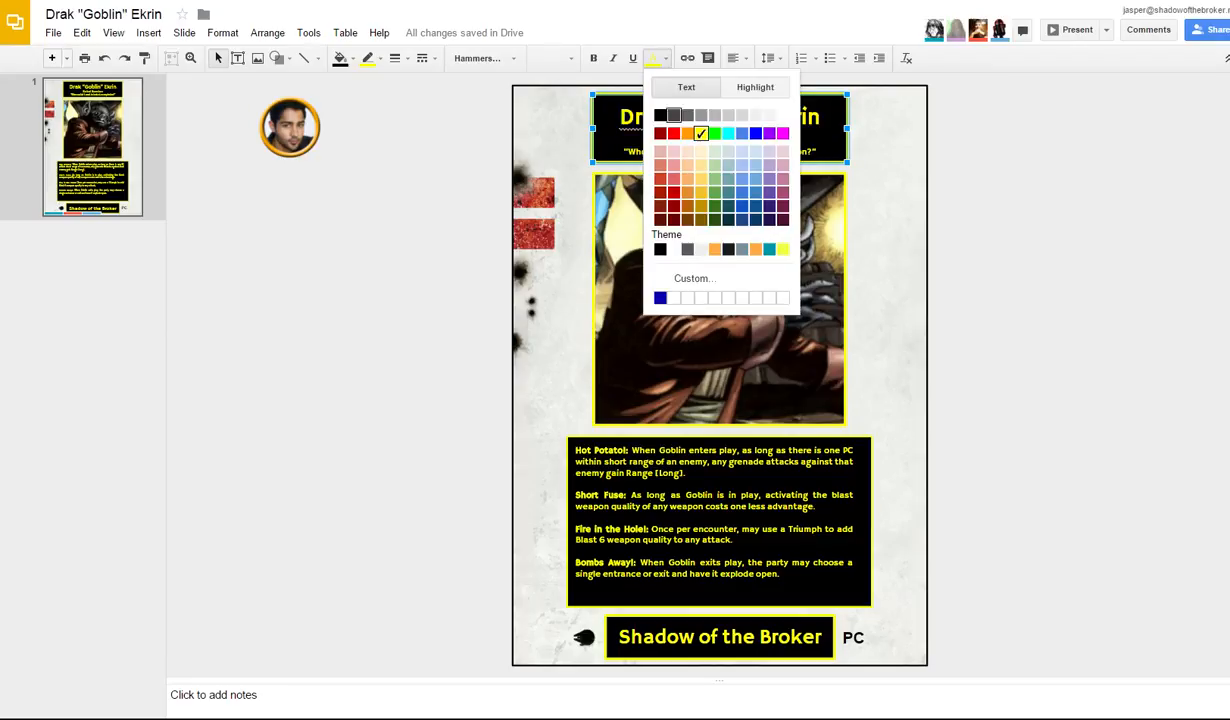
pyautogui.click(659, 115)
pyautogui.click(340, 58)
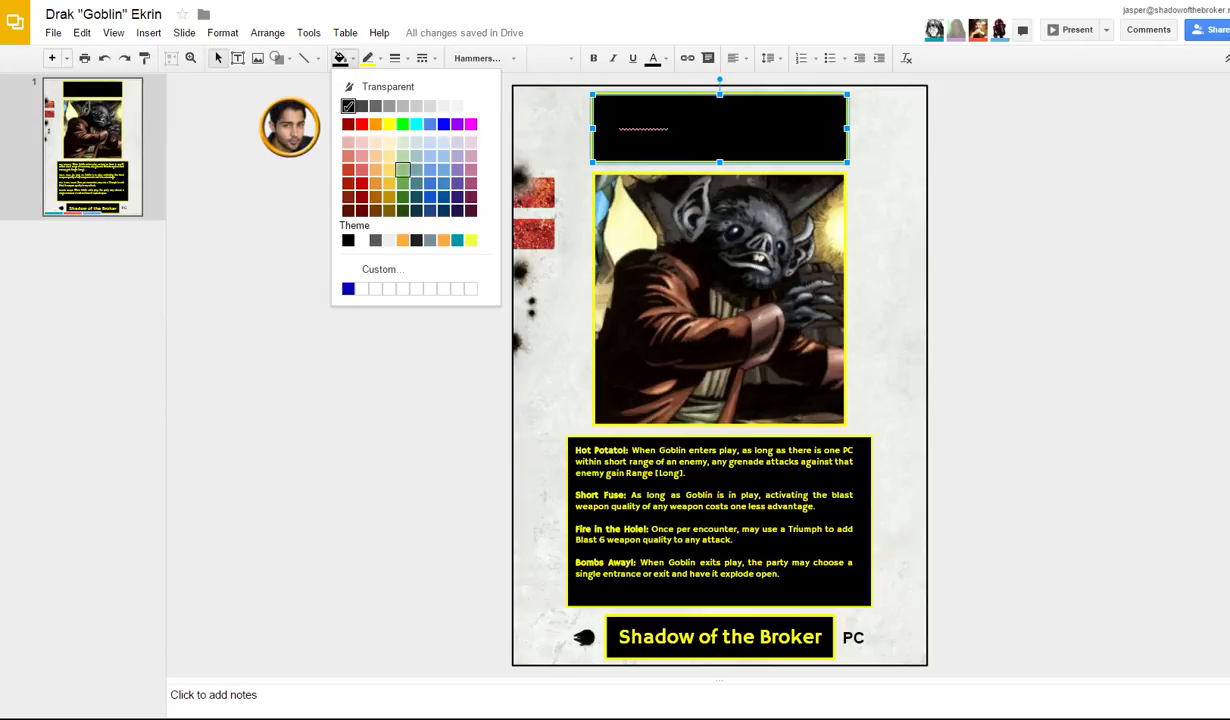
pyautogui.click(389, 183)
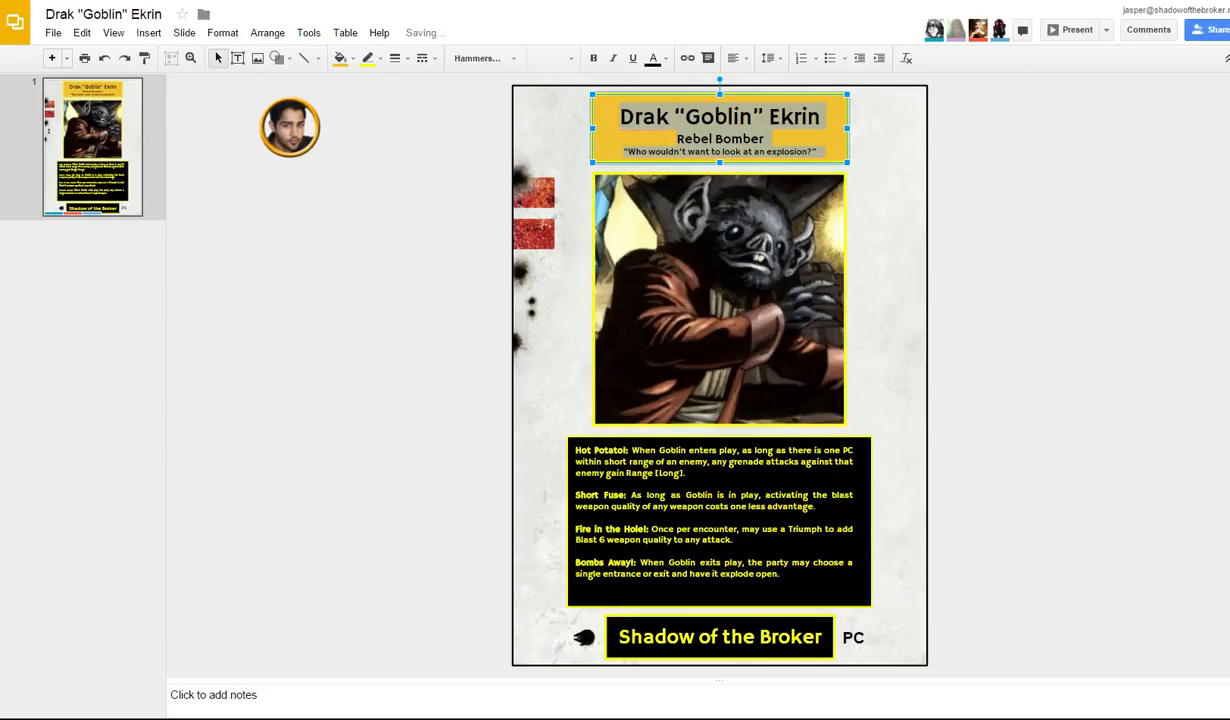
pyautogui.click(886, 205)
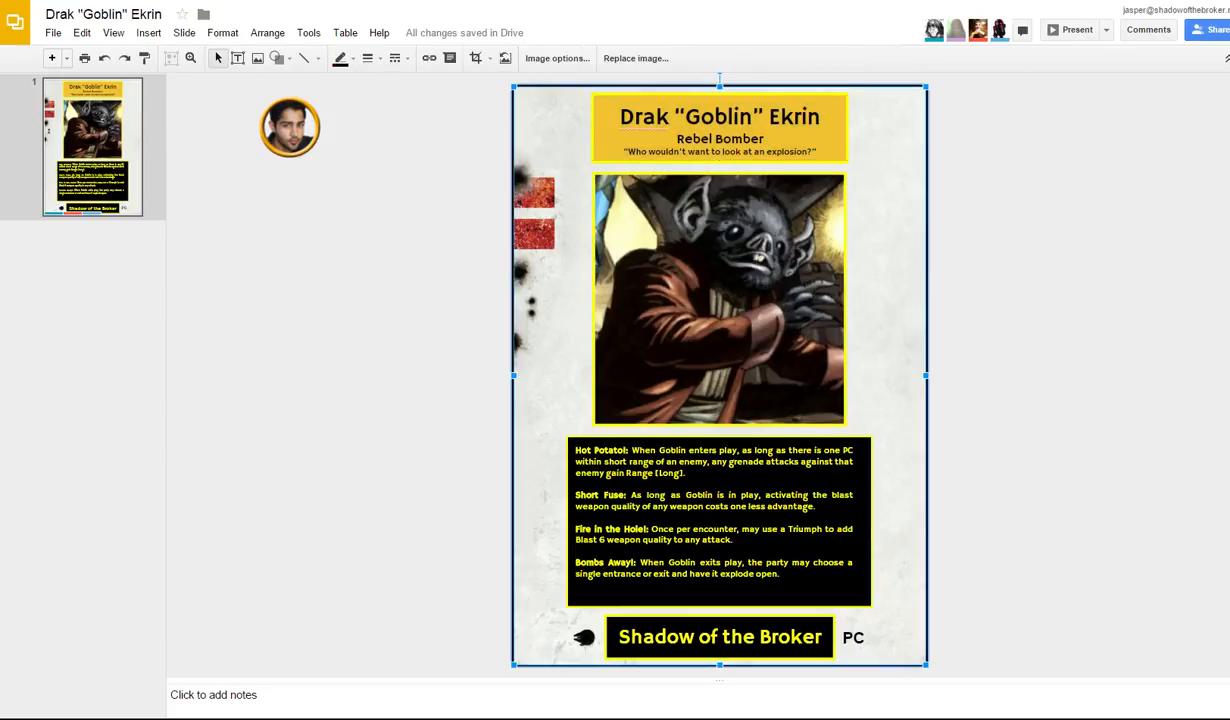
pyautogui.click(841, 148)
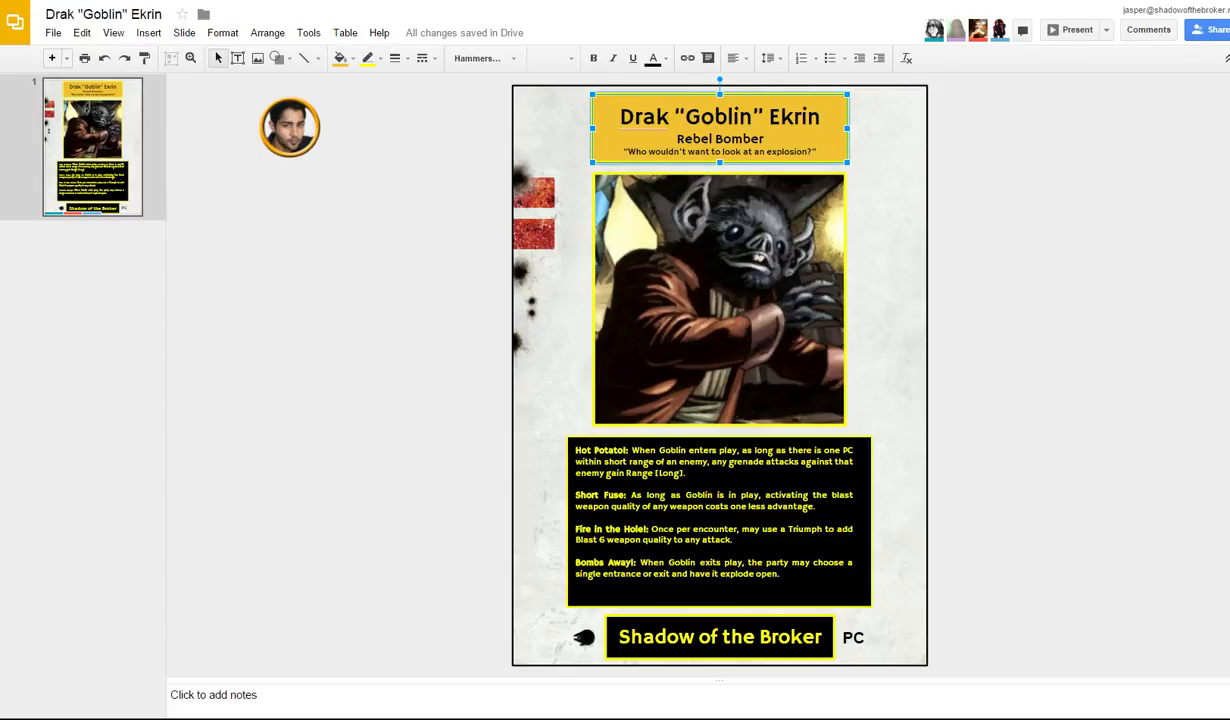
pyautogui.click(765, 138)
pyautogui.hotkey('ctrl', 'a')
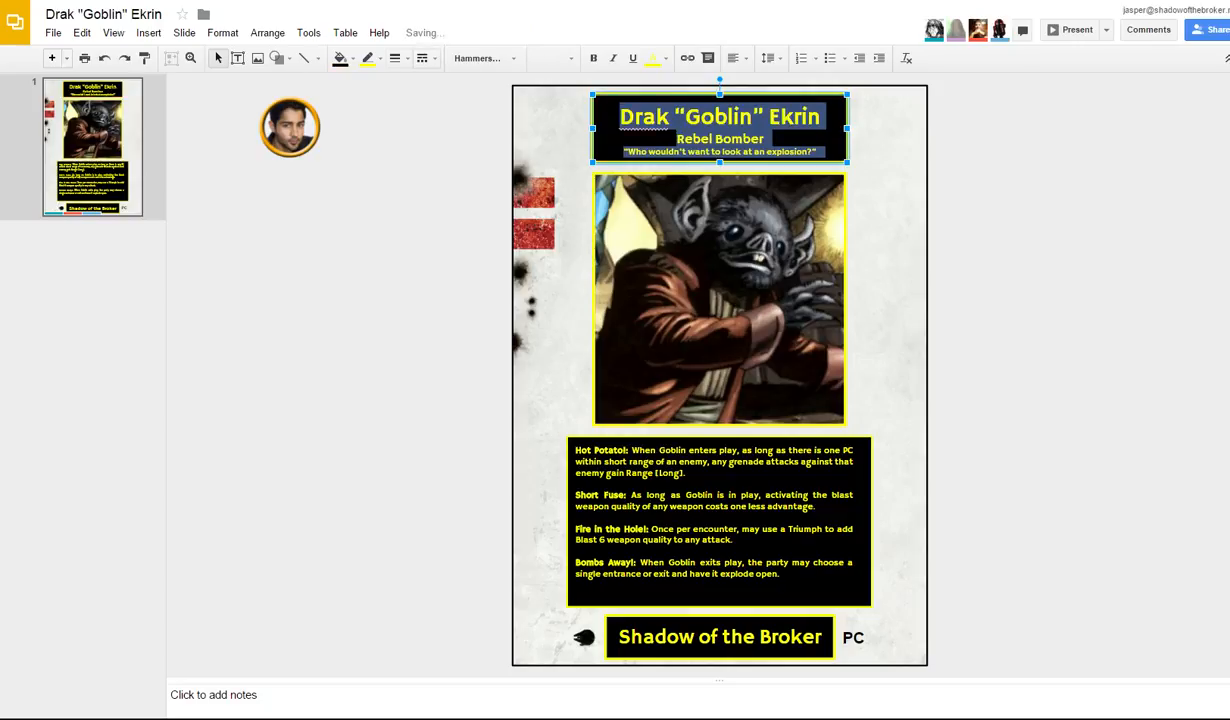
# Step: Set all text in the black character name box and the box's outline to golden yellow
pyautogui.click(655, 58)
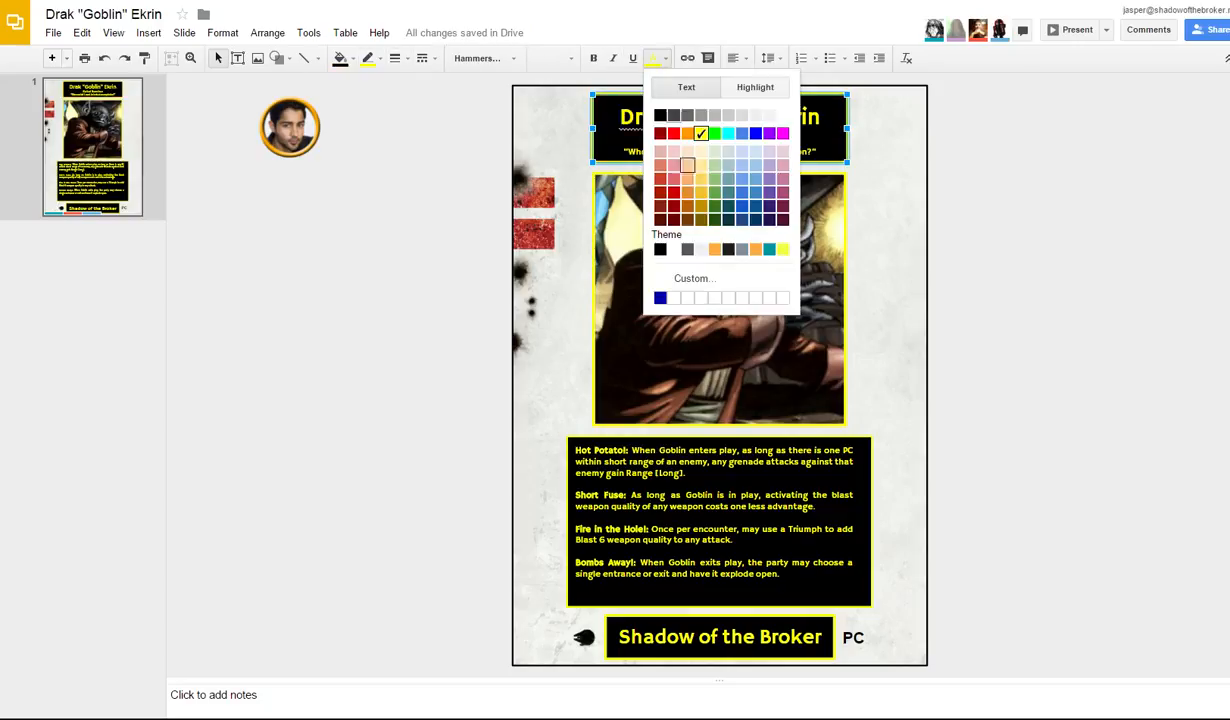
pyautogui.click(667, 200)
pyautogui.click(719, 88)
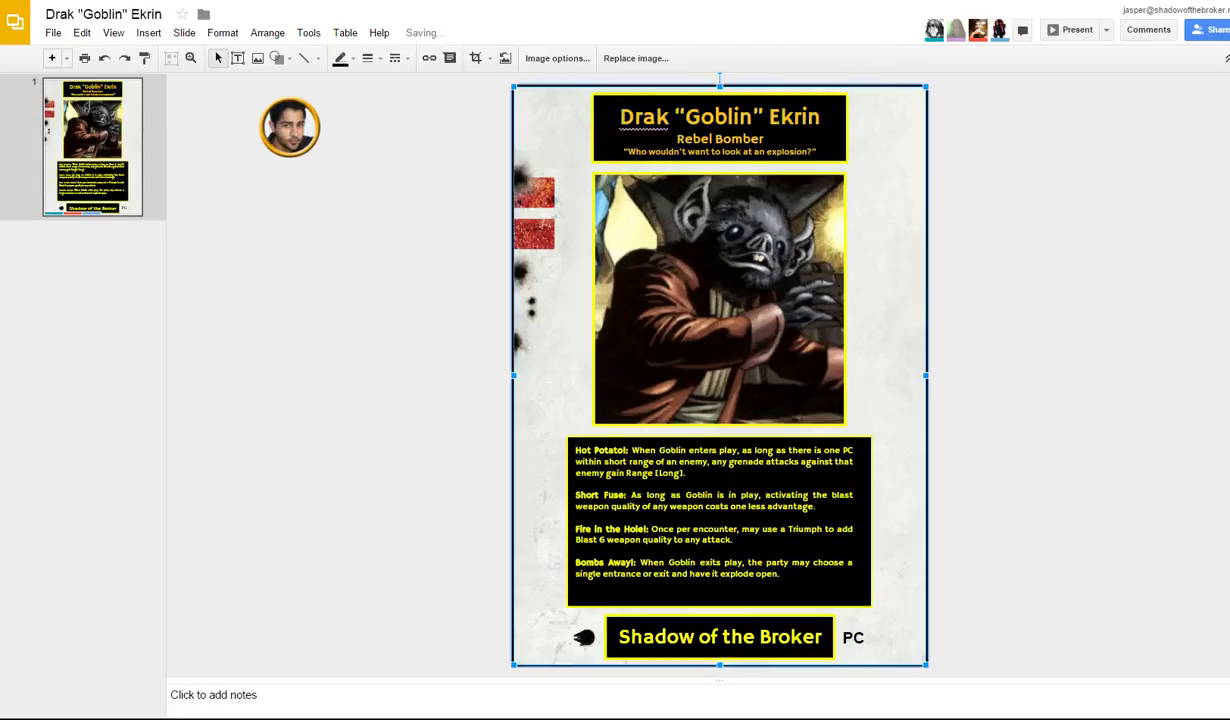
pyautogui.click(719, 100)
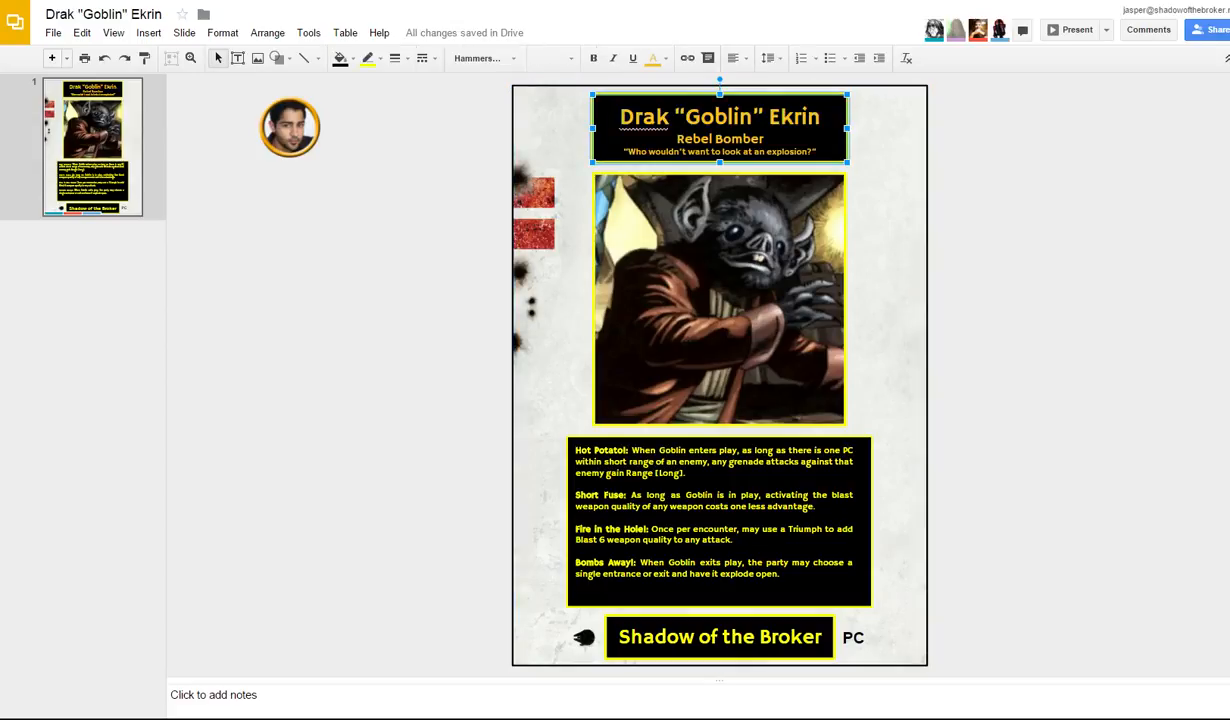
pyautogui.click(368, 58)
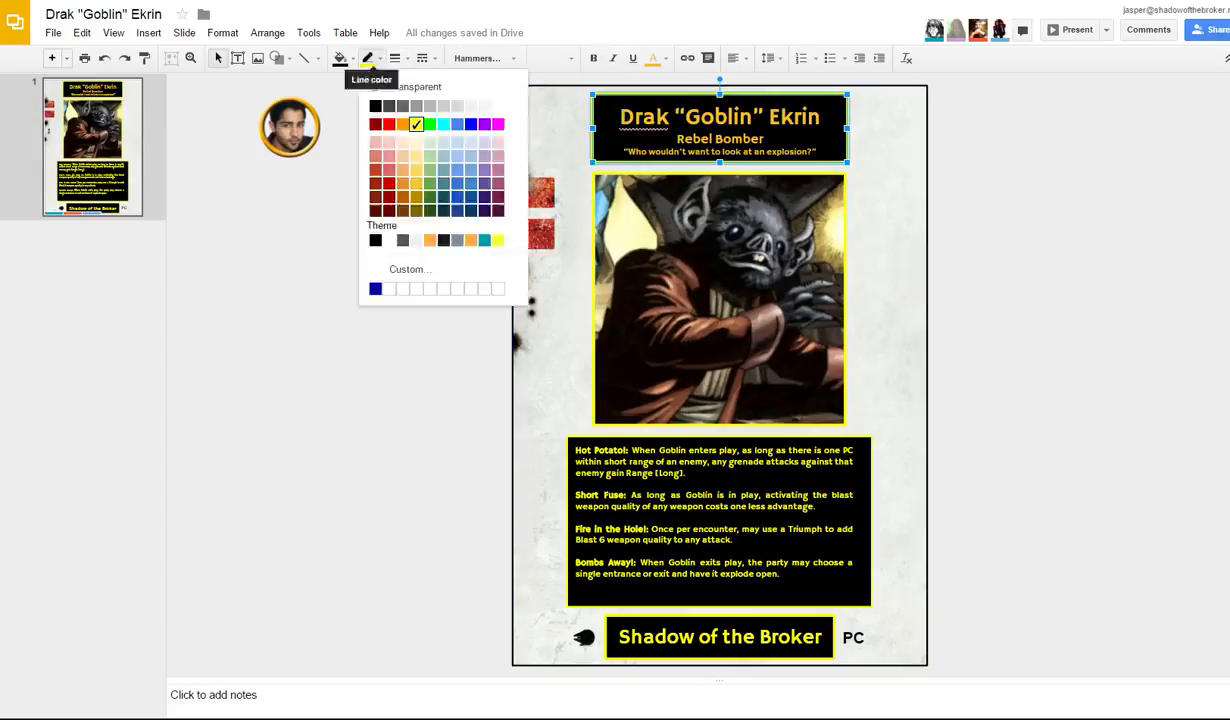
pyautogui.click(416, 169)
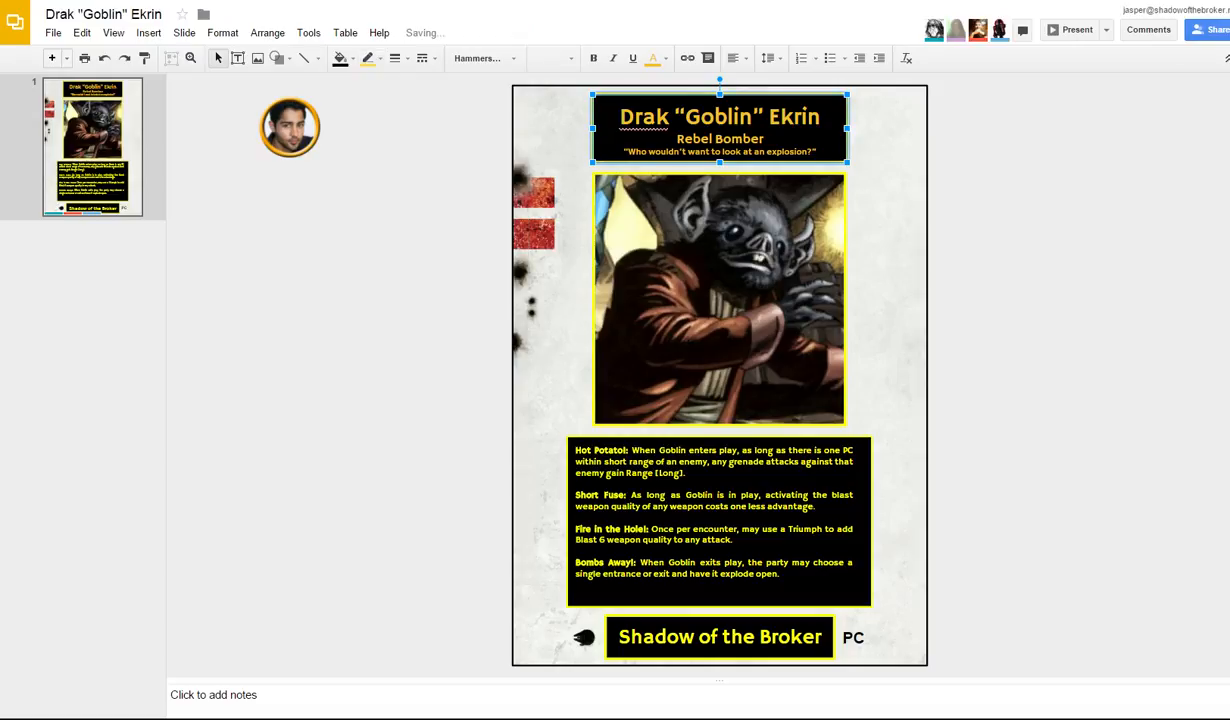
pyautogui.click(573, 190)
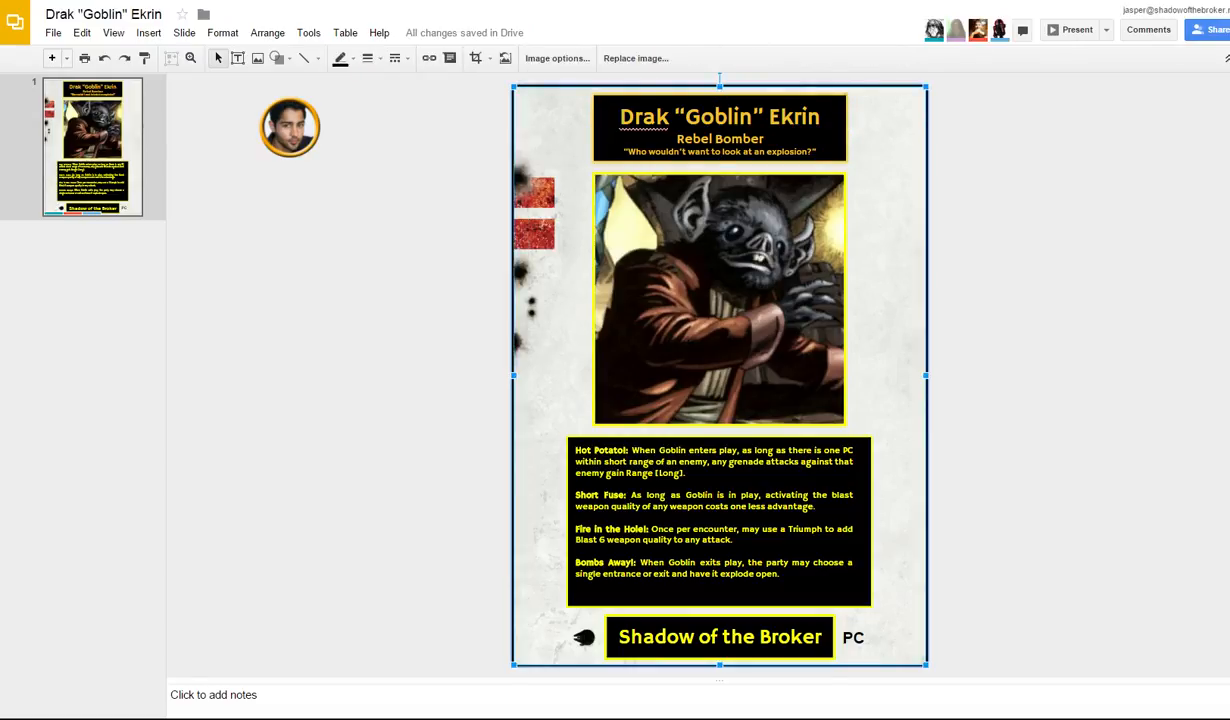
# Step: Set the outline color of the character portrait image to golden yellow
pyautogui.click(700, 220)
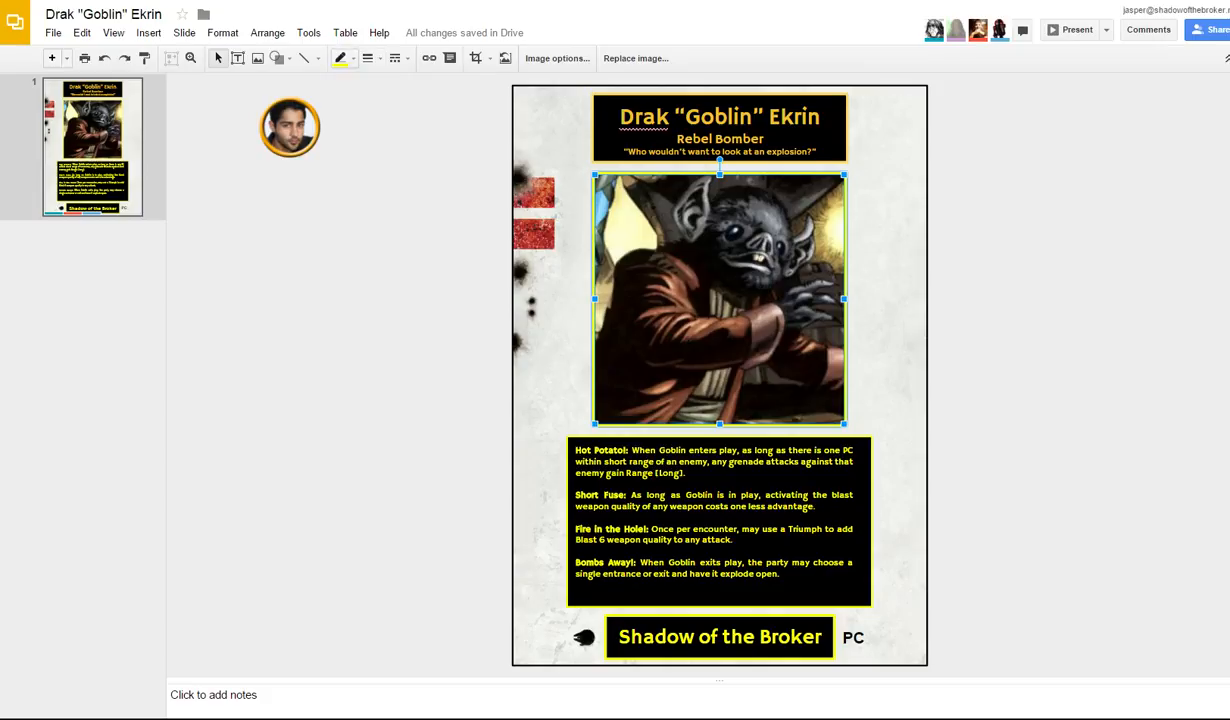
pyautogui.click(341, 58)
pyautogui.click(373, 157)
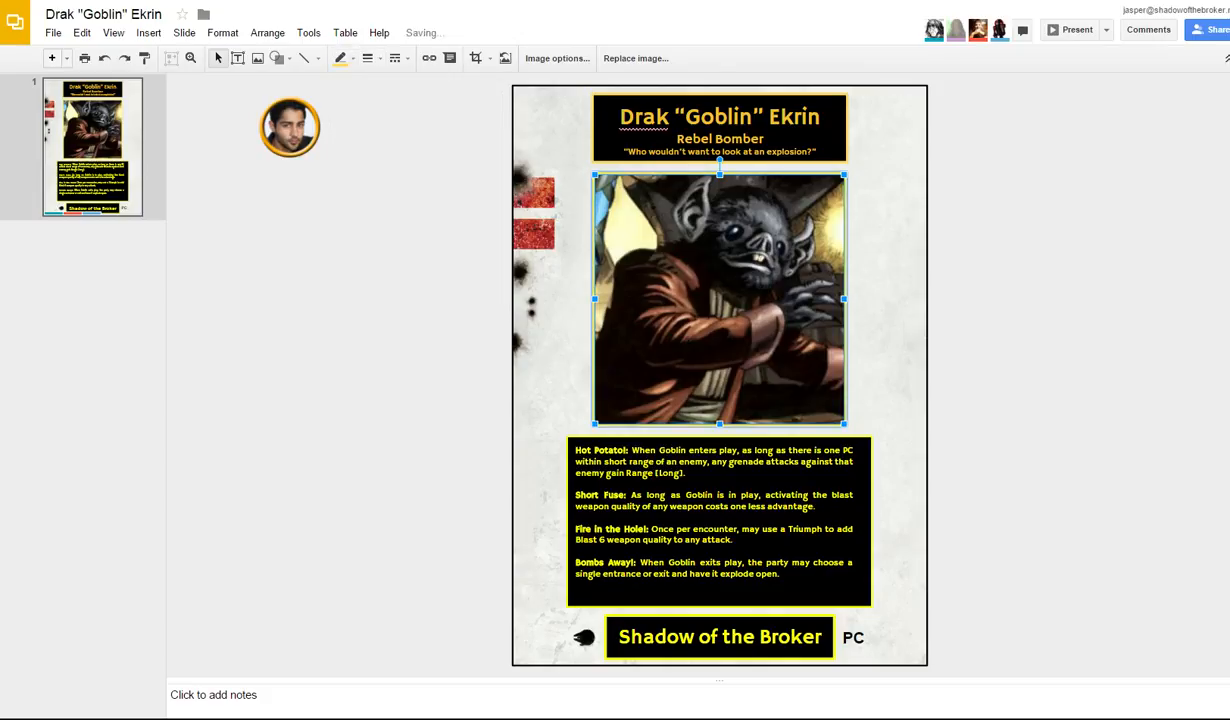
pyautogui.click(570, 330)
# Step: Set the outline and all text of the black abilities box below the portrait to light golden yellow
pyautogui.click(734, 451)
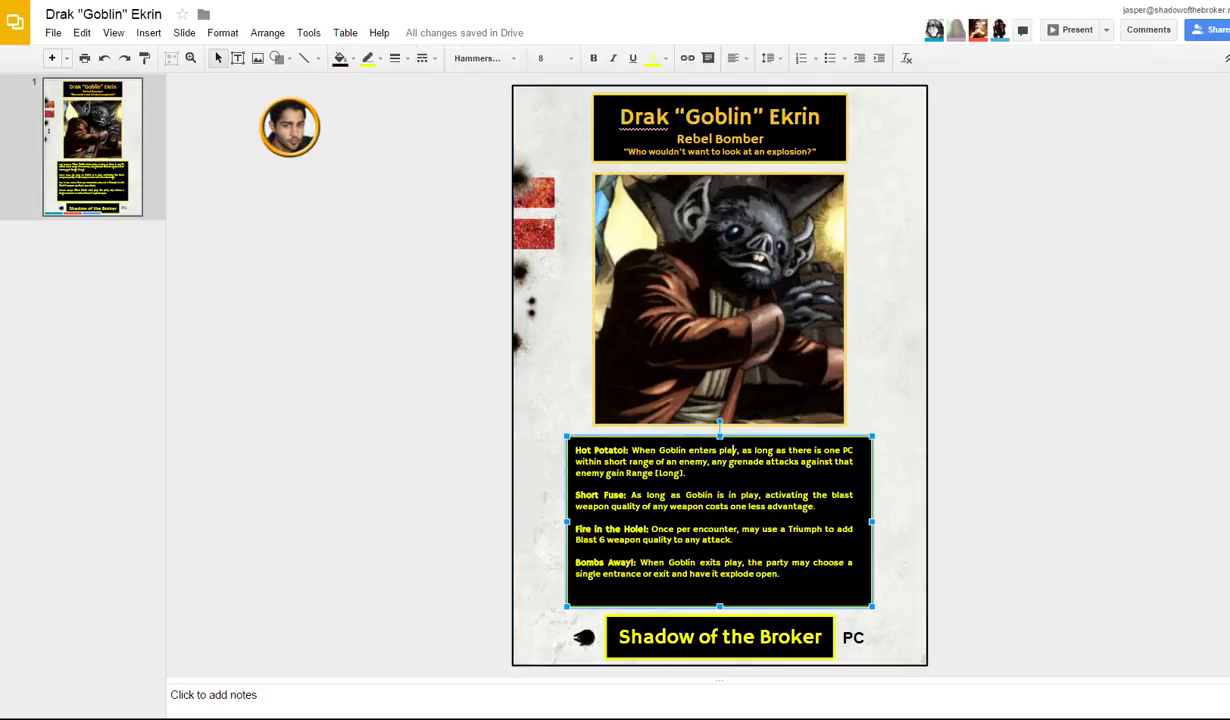
pyautogui.hotkey('ctrl', 'a')
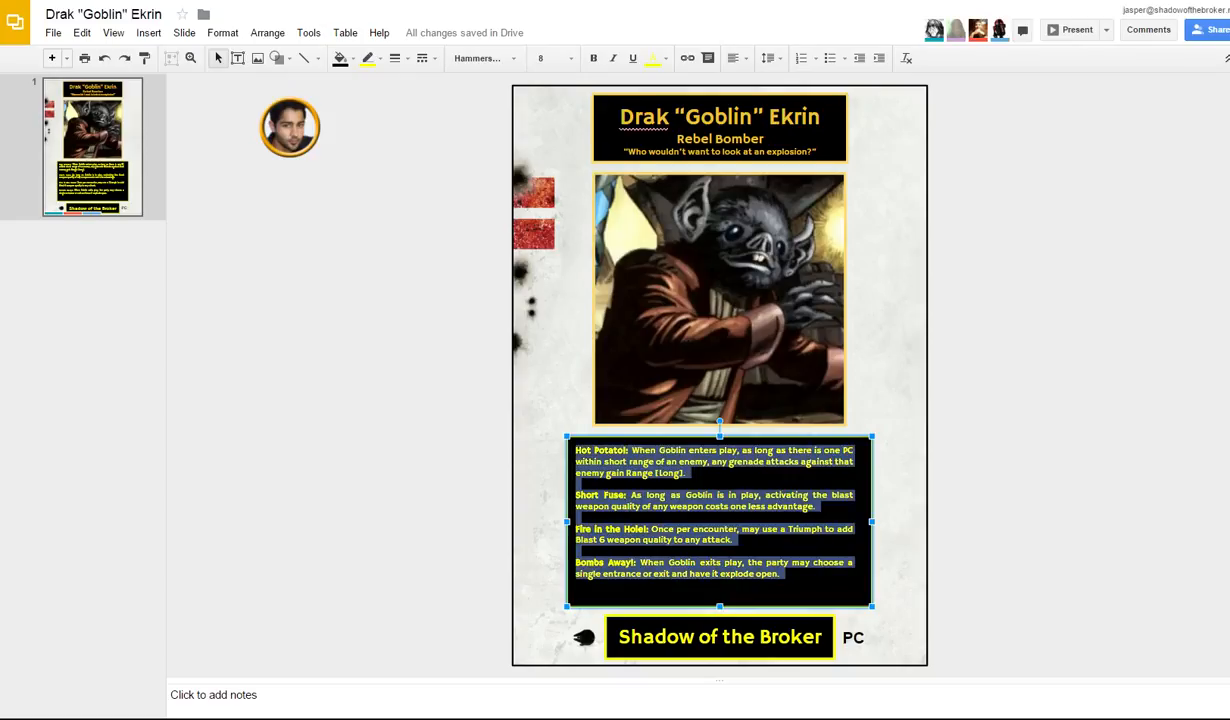
pyautogui.click(368, 58)
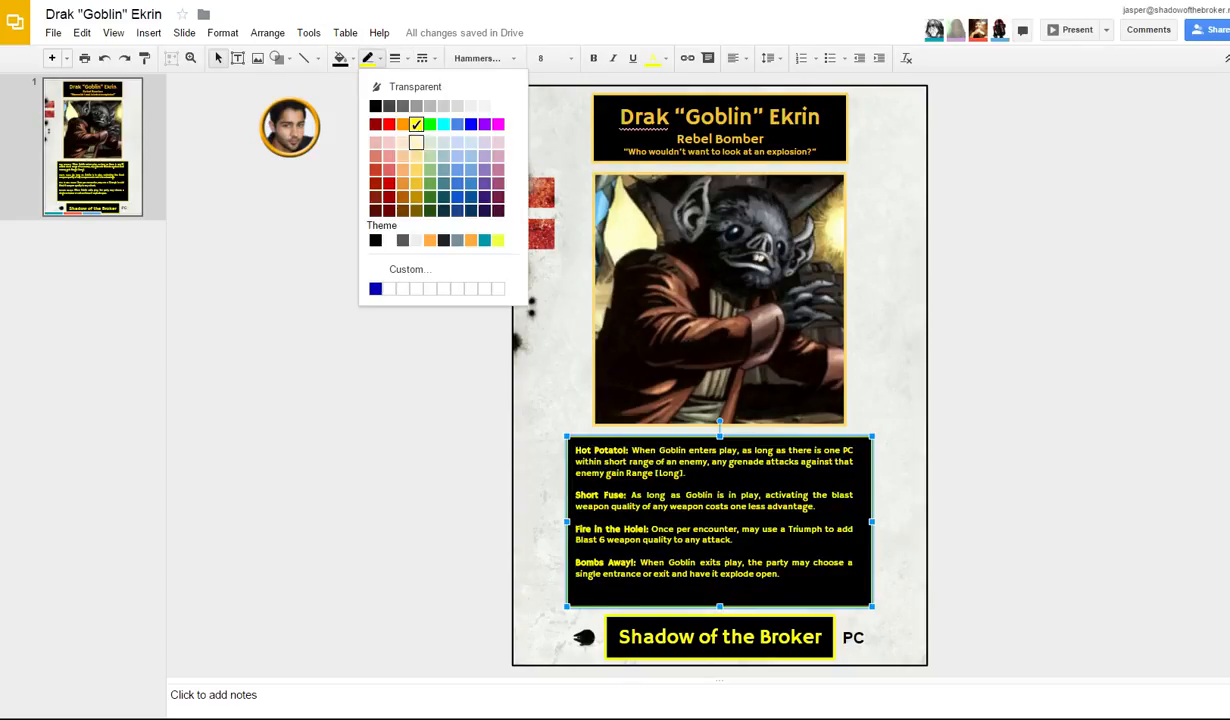
pyautogui.click(416, 170)
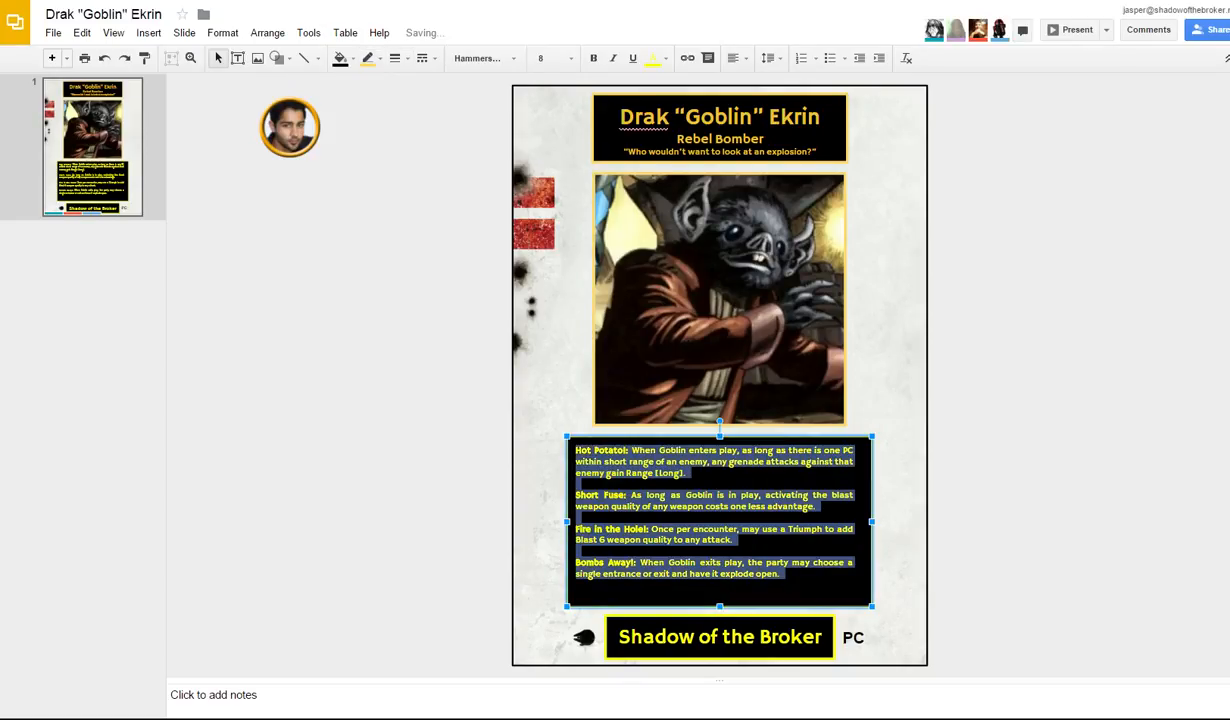
pyautogui.click(652, 58)
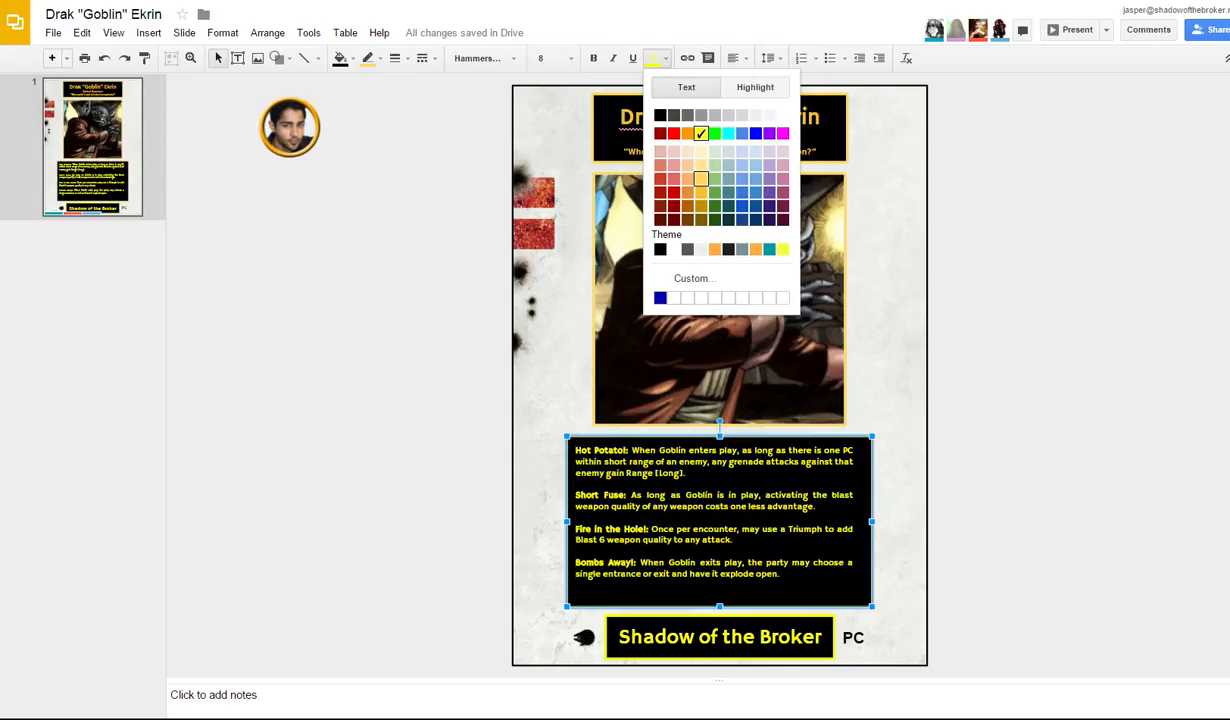
pyautogui.click(701, 179)
pyautogui.click(888, 350)
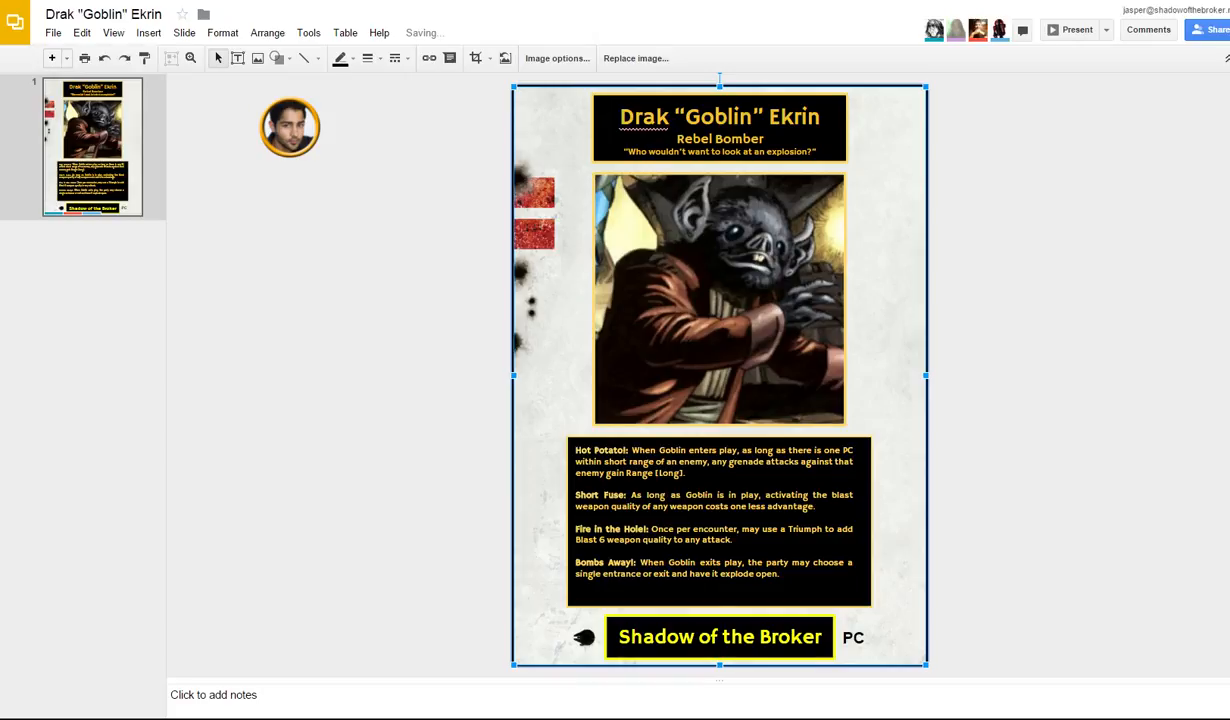
# Step: Set the text and outline of the "Shadow of the Broker" box to light golden yellow
pyautogui.tripleClick(790, 637)
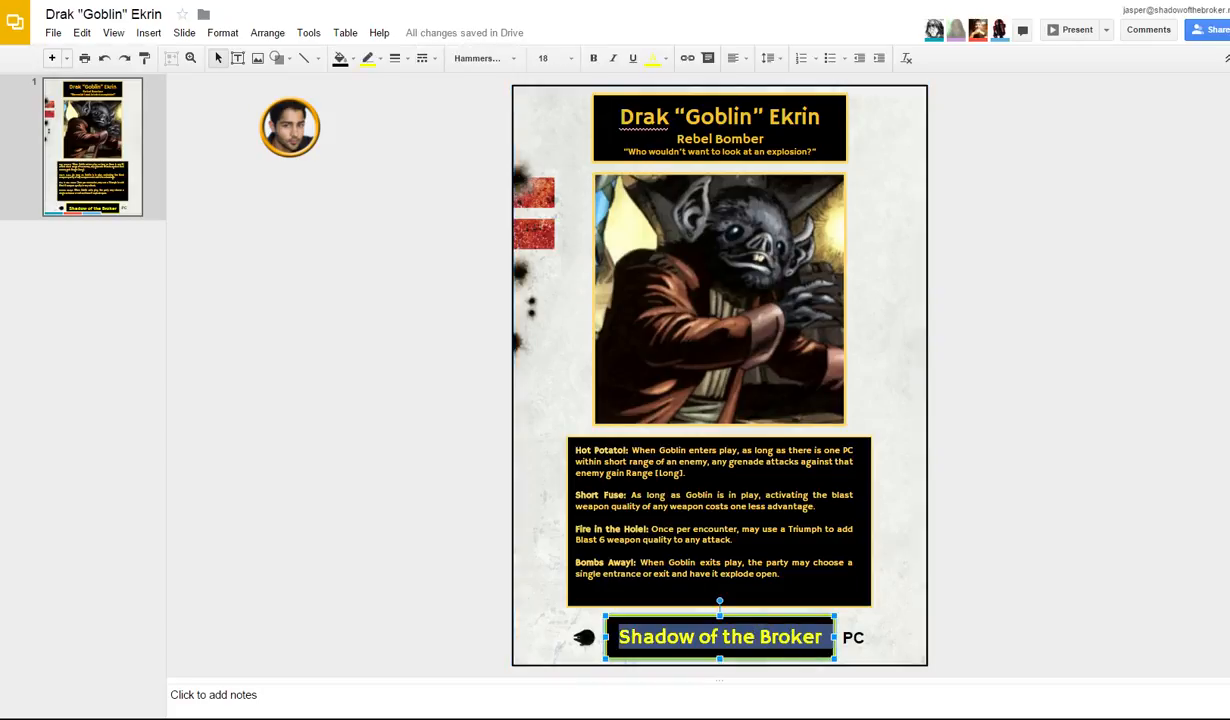
pyautogui.click(653, 58)
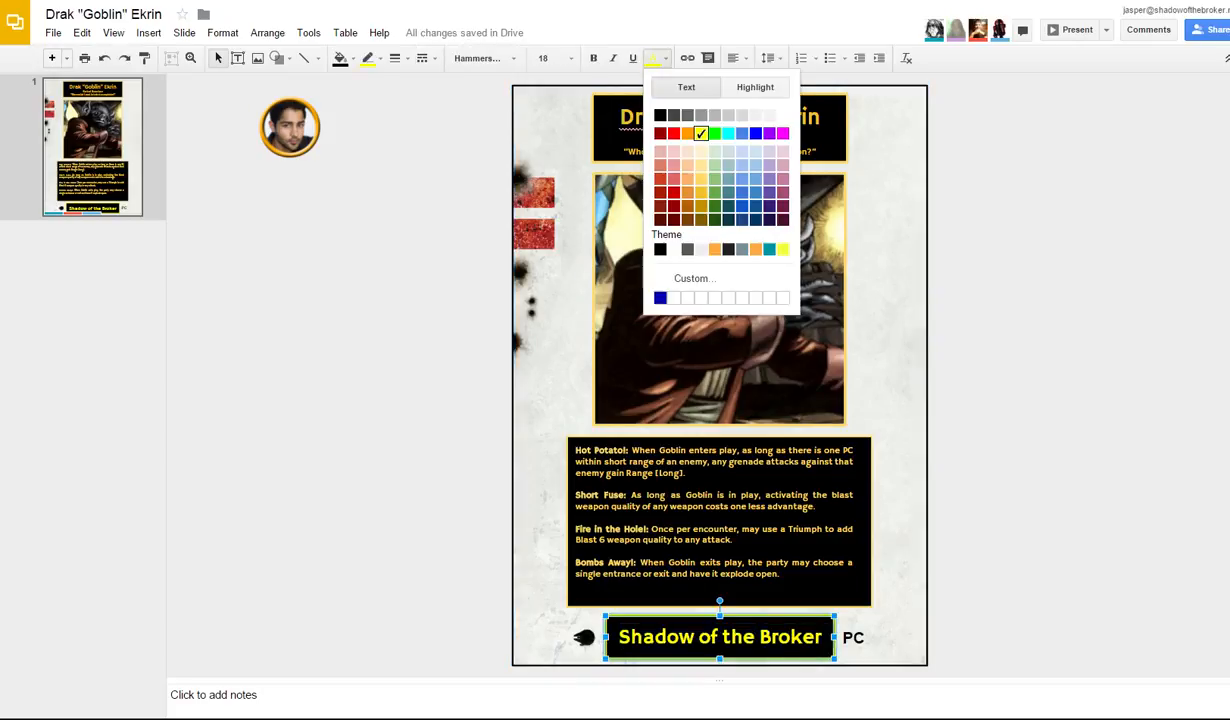
pyautogui.click(701, 179)
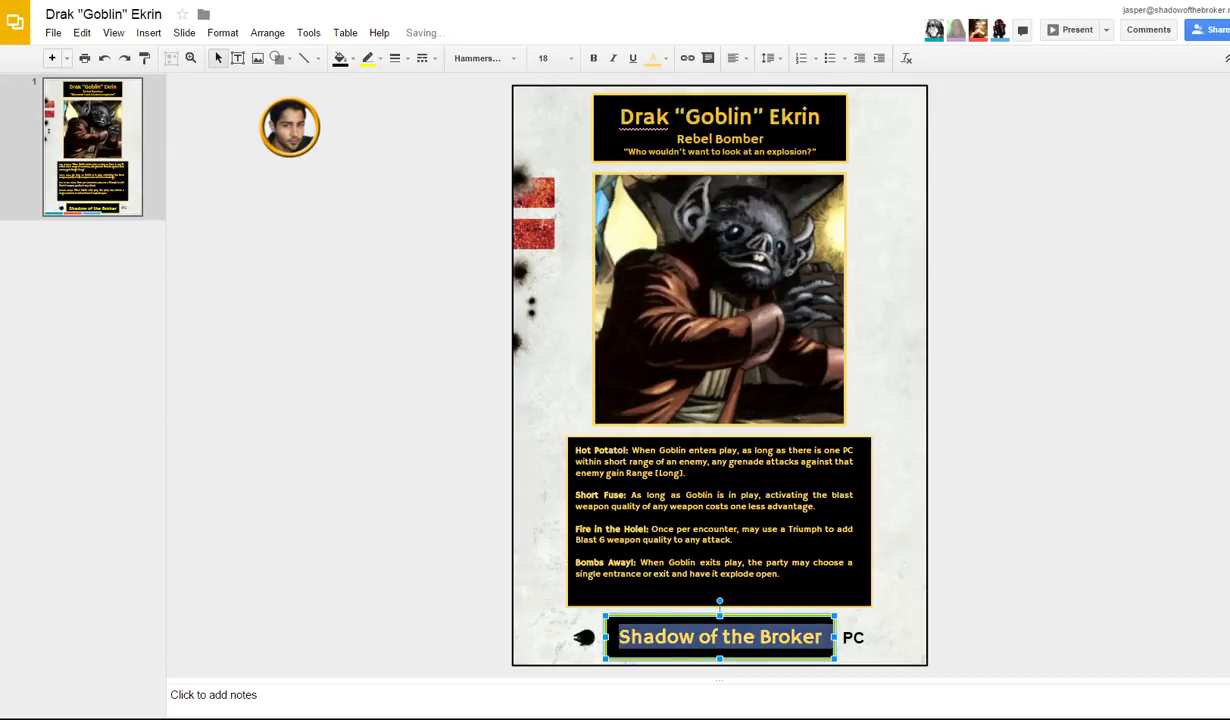
pyautogui.click(369, 58)
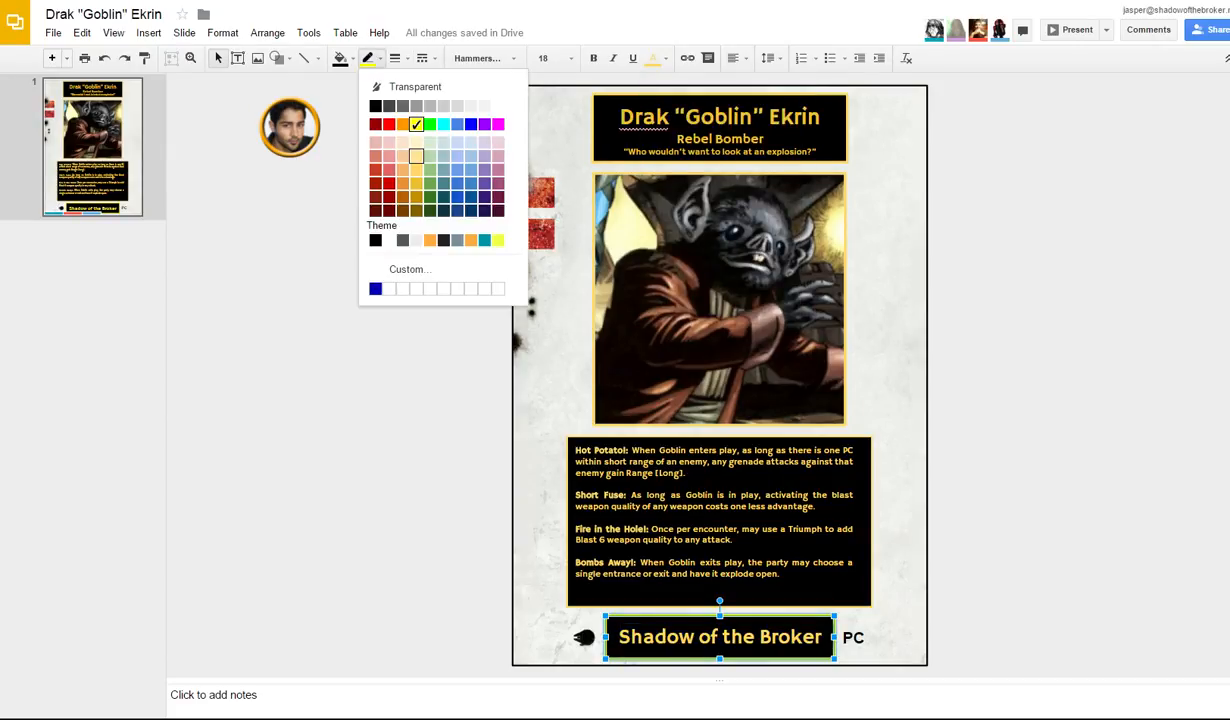
pyautogui.click(416, 169)
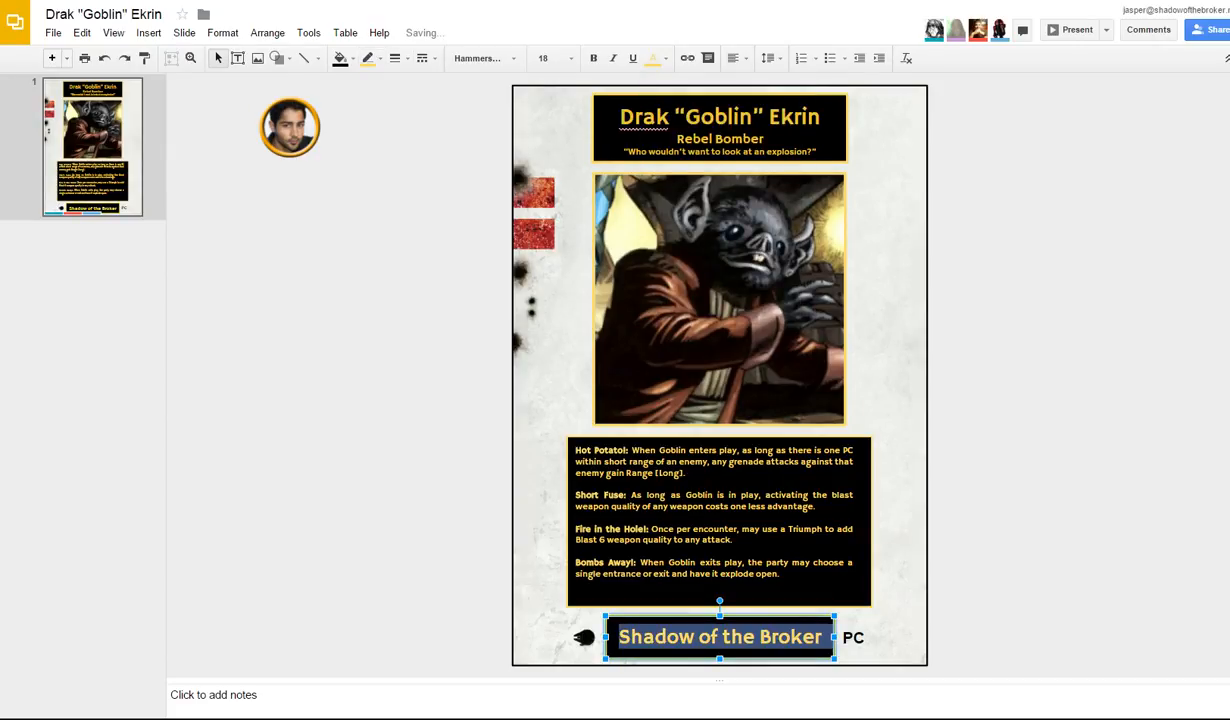
pyautogui.click(560, 330)
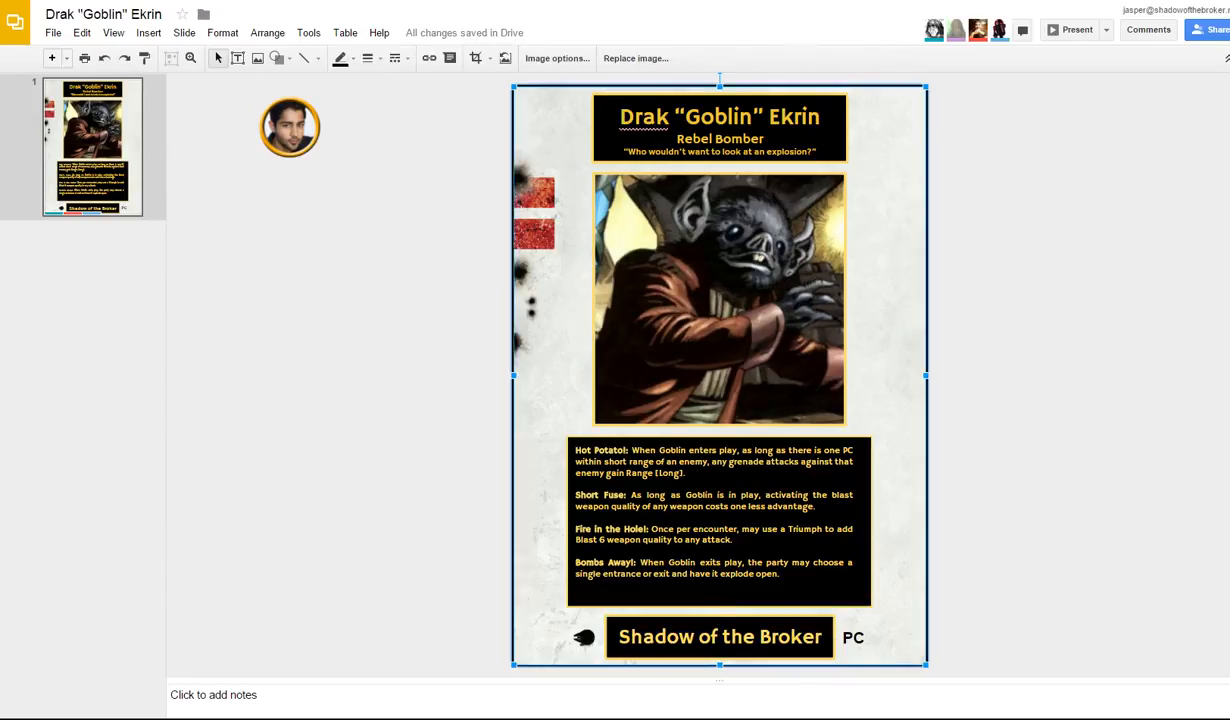
# Step: Change the "Shadow of the Broker" text to the next darker shade of golden yellow
pyautogui.tripleClick(733, 637)
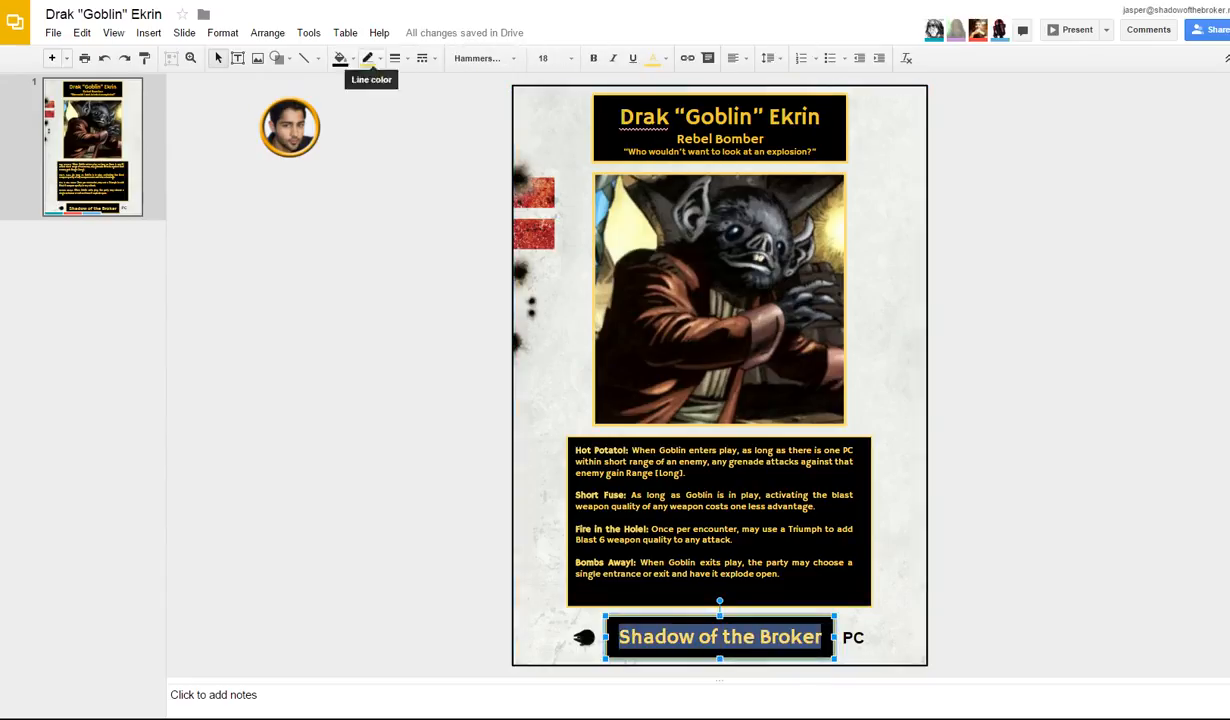
pyautogui.click(652, 58)
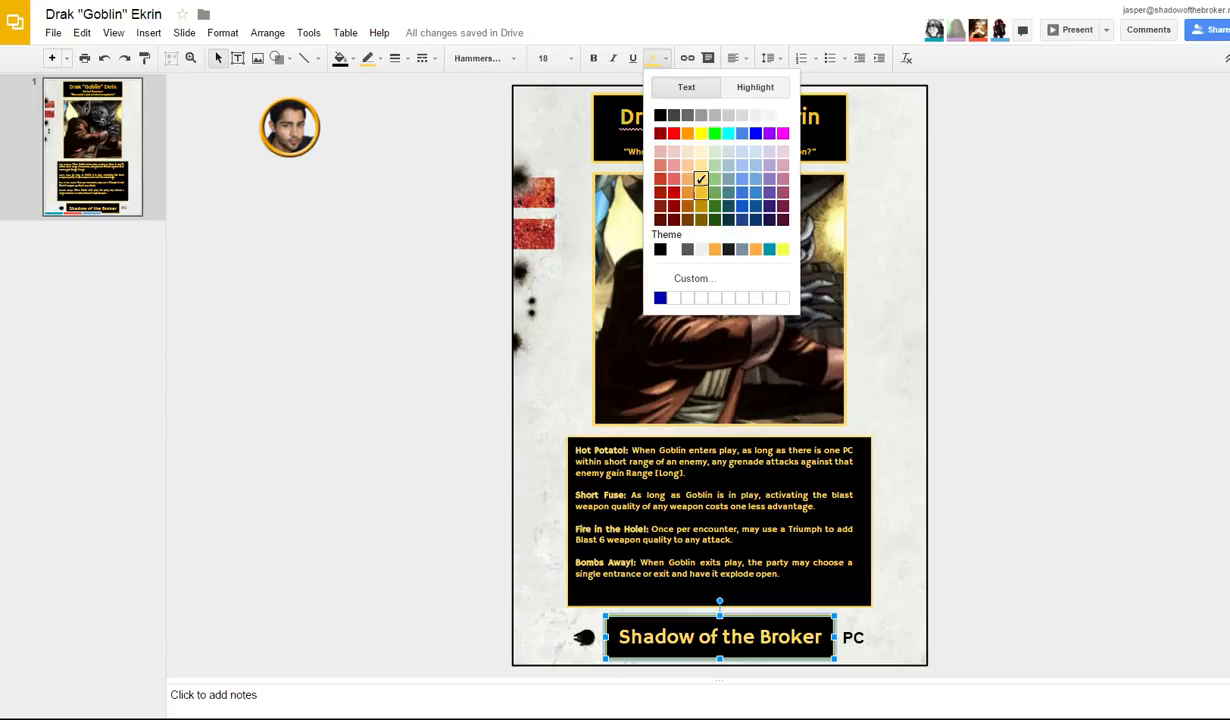
pyautogui.click(701, 193)
pyautogui.click(886, 380)
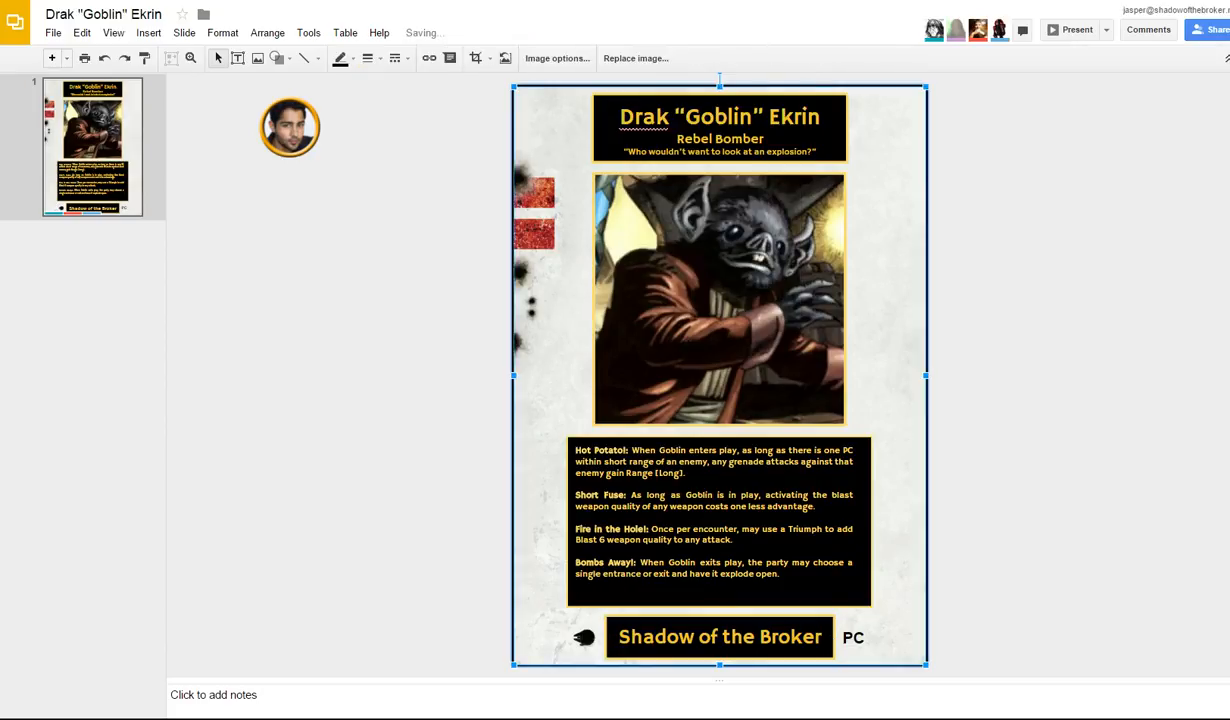
# Step: Change all text in the abilities box to a darker shade of golden yellow
pyautogui.click(755, 528)
pyautogui.hotkey('ctrl', 'a')
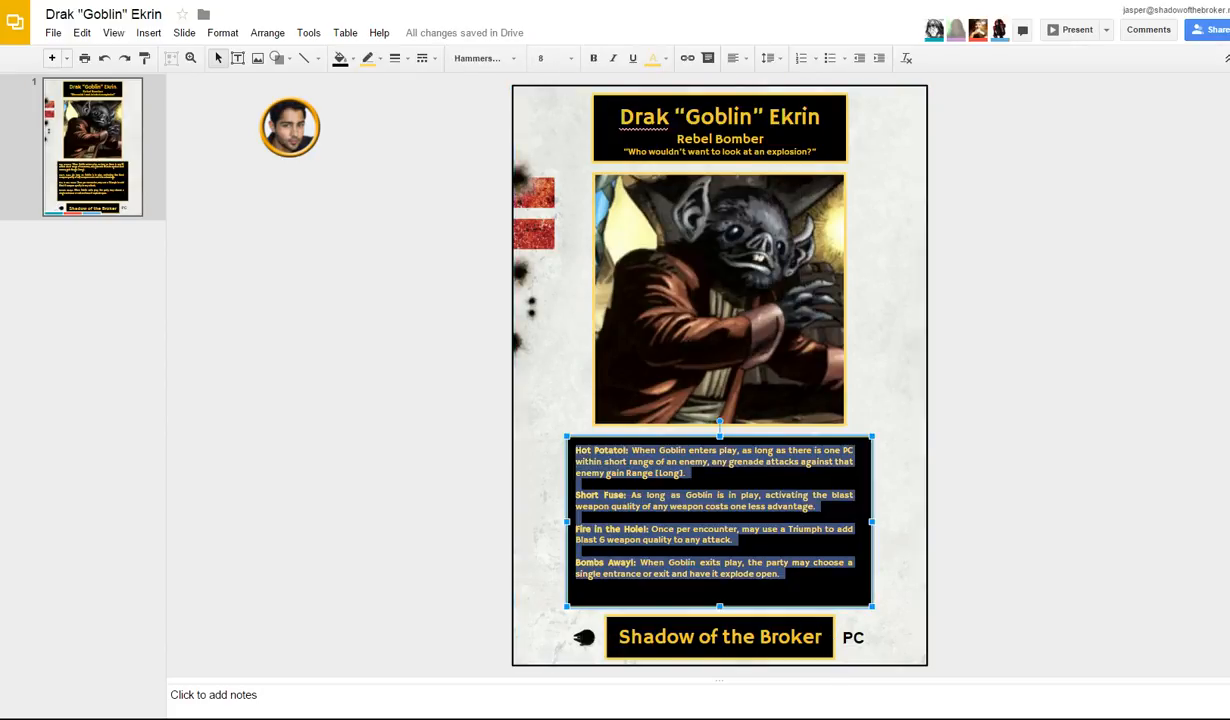
pyautogui.click(652, 58)
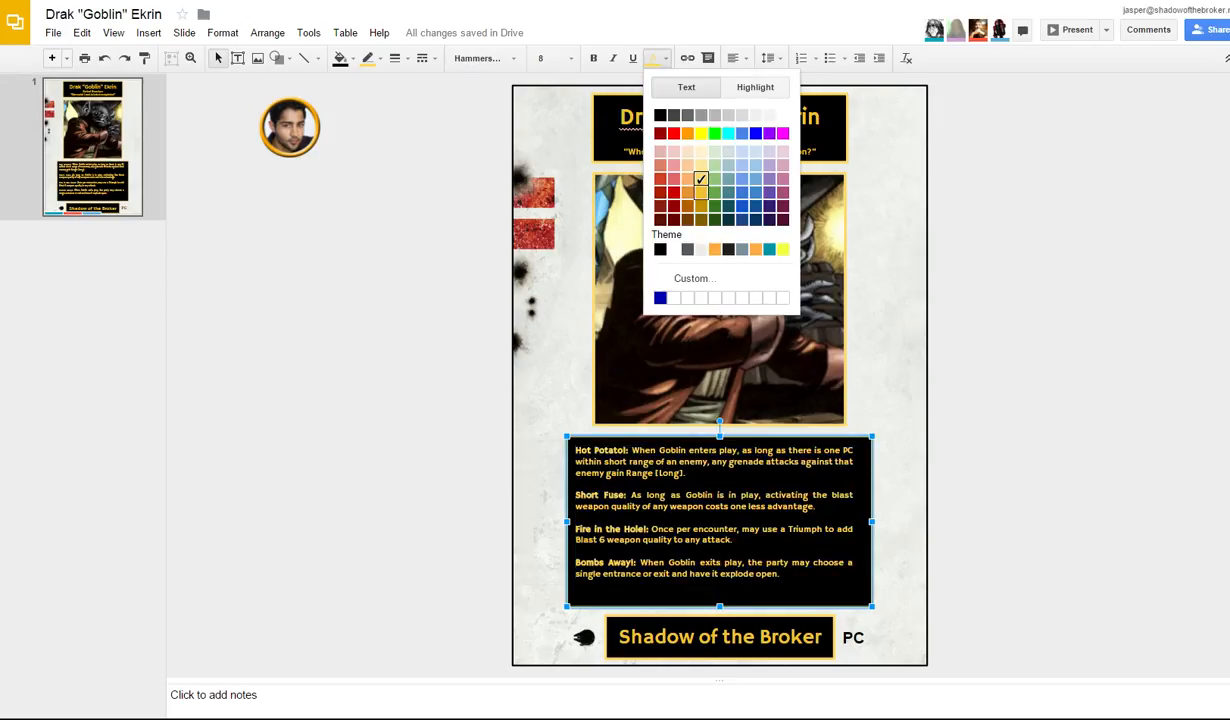
pyautogui.click(701, 165)
pyautogui.click(719, 88)
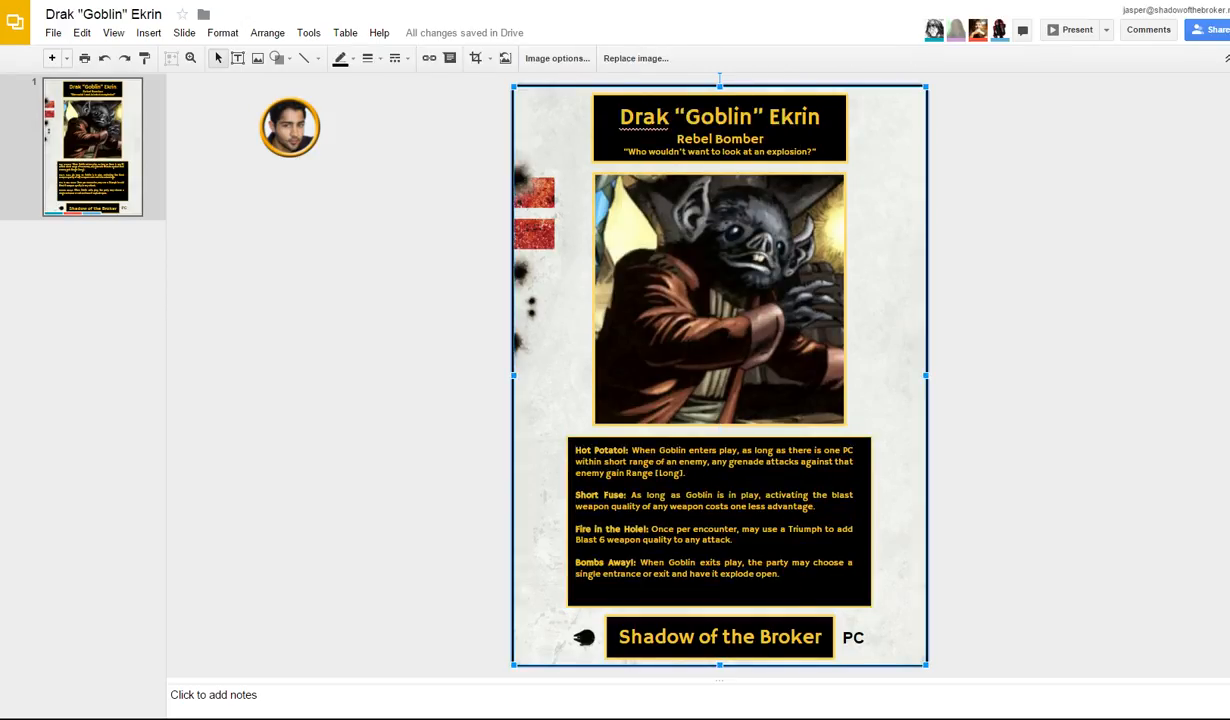
# Step: Try a dark gray fill in the character name box
pyautogui.click(687, 115)
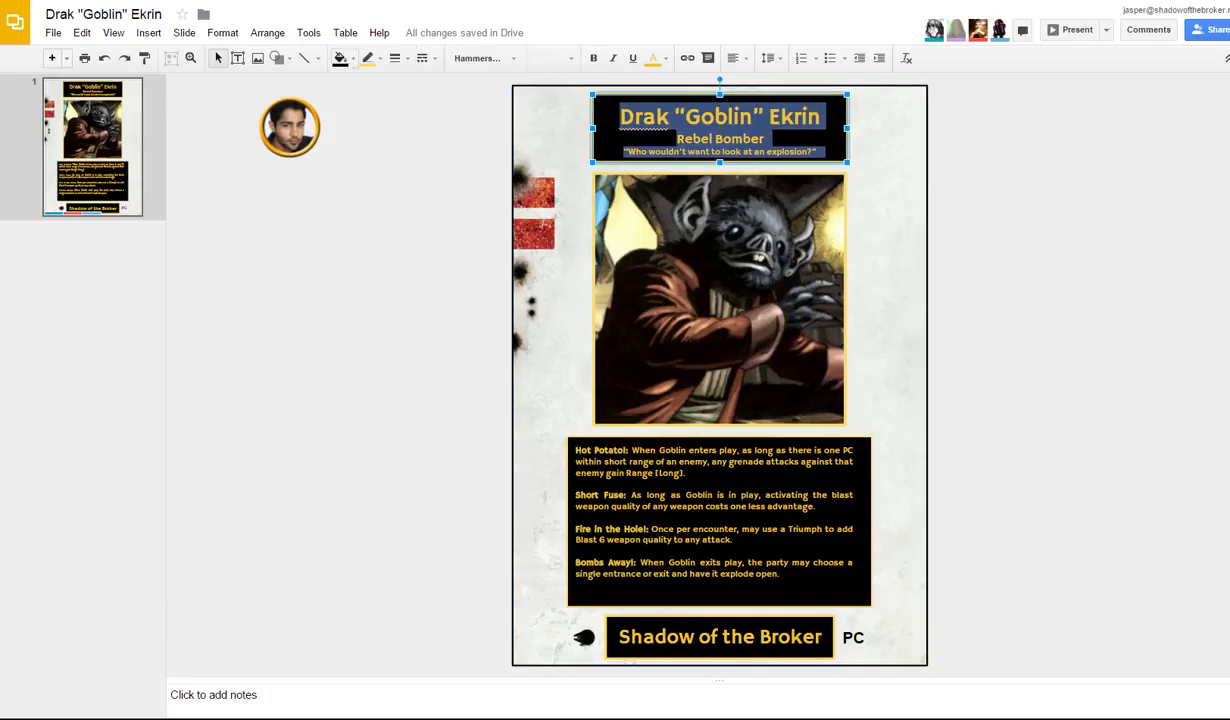
pyautogui.click(340, 58)
pyautogui.click(348, 106)
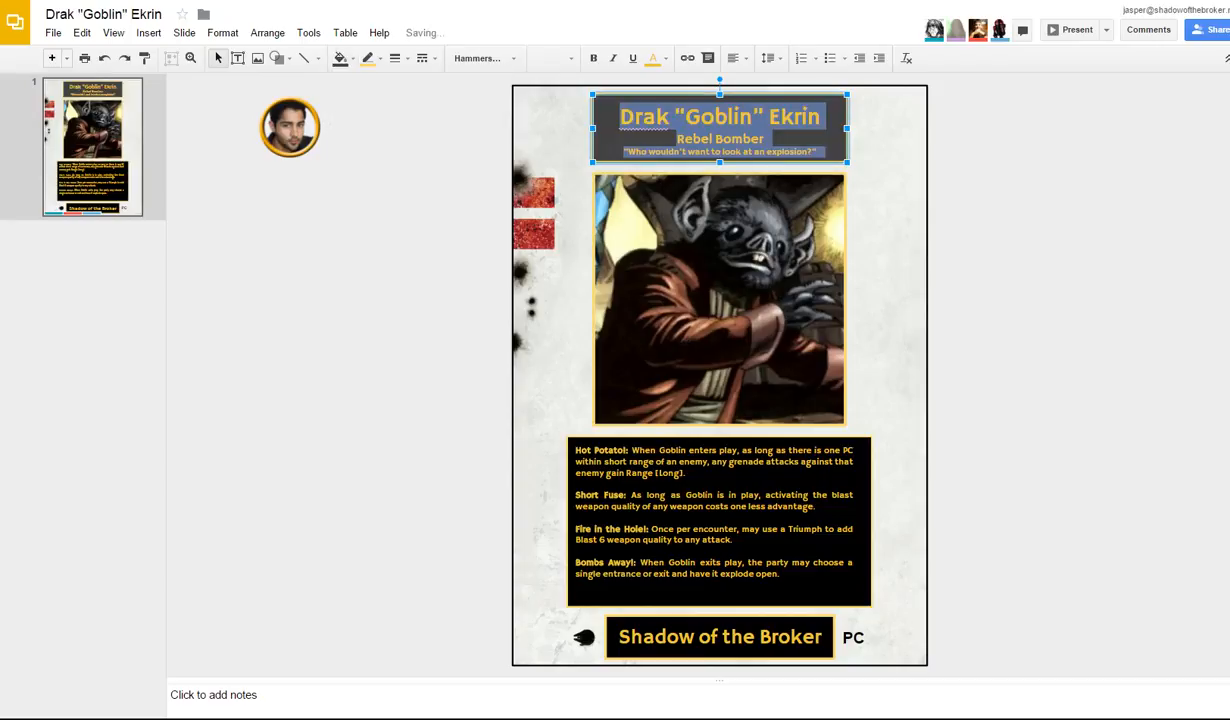
pyautogui.click(559, 132)
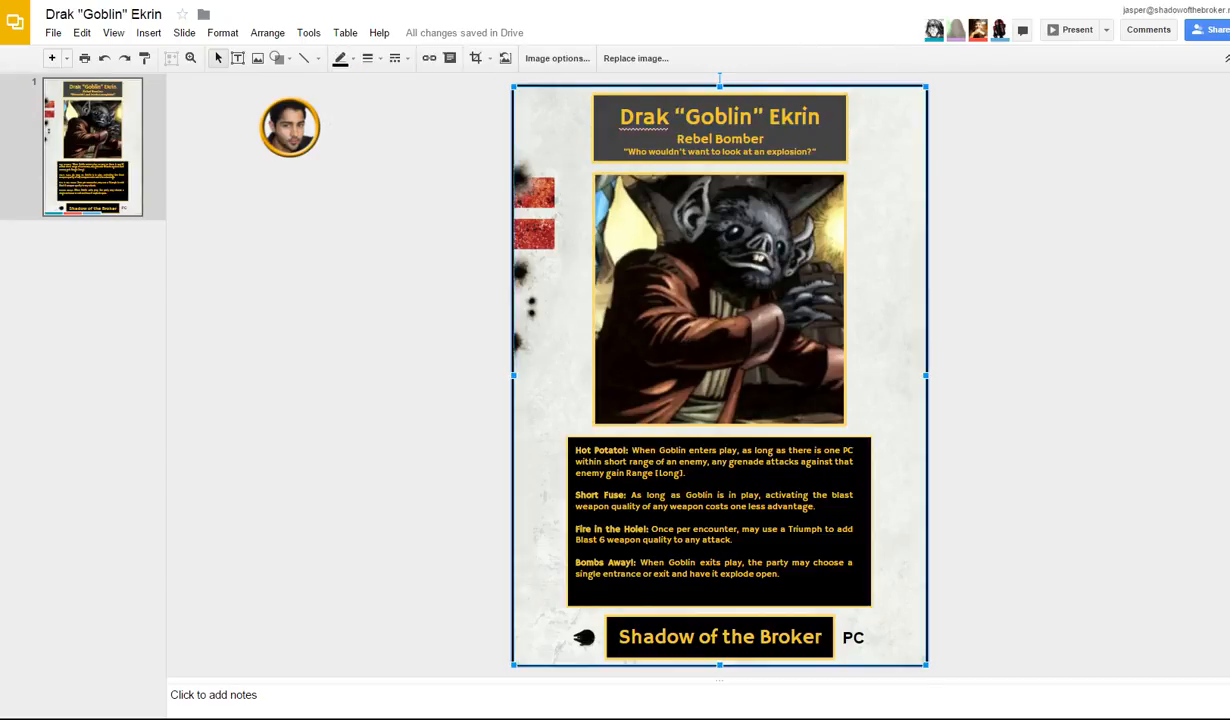
# Step: Try a dark red outline on the card's background image
pyautogui.click(341, 58)
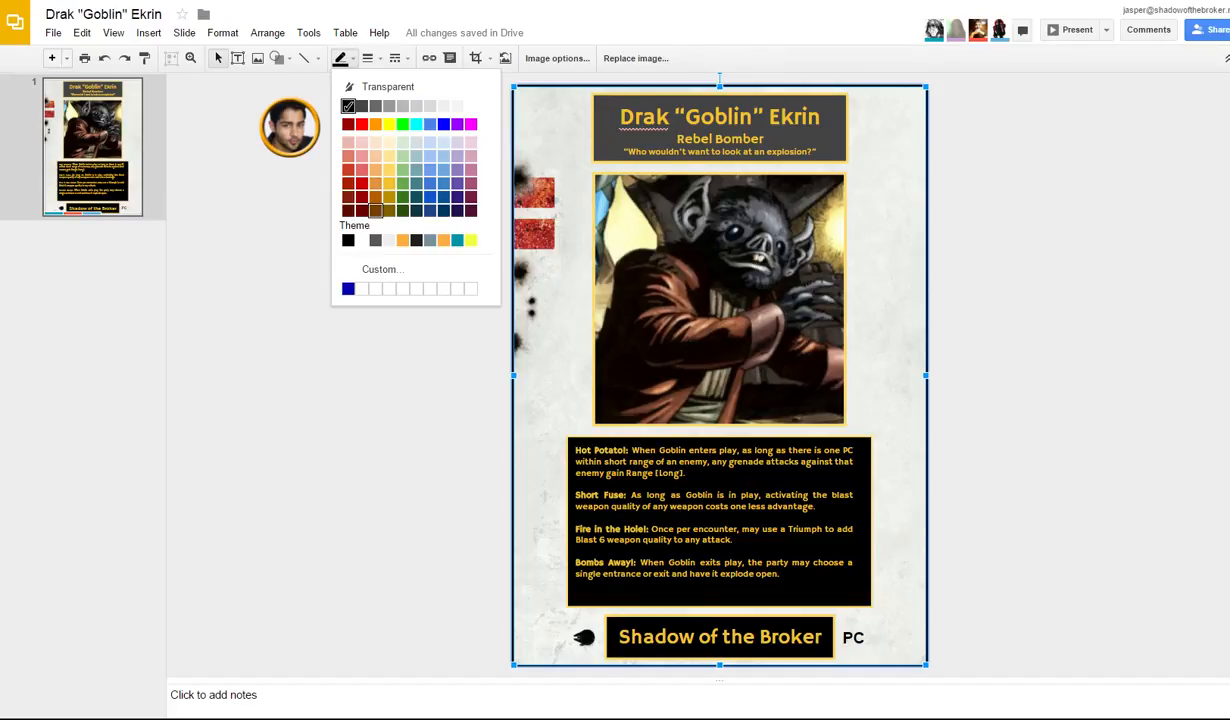
pyautogui.click(348, 210)
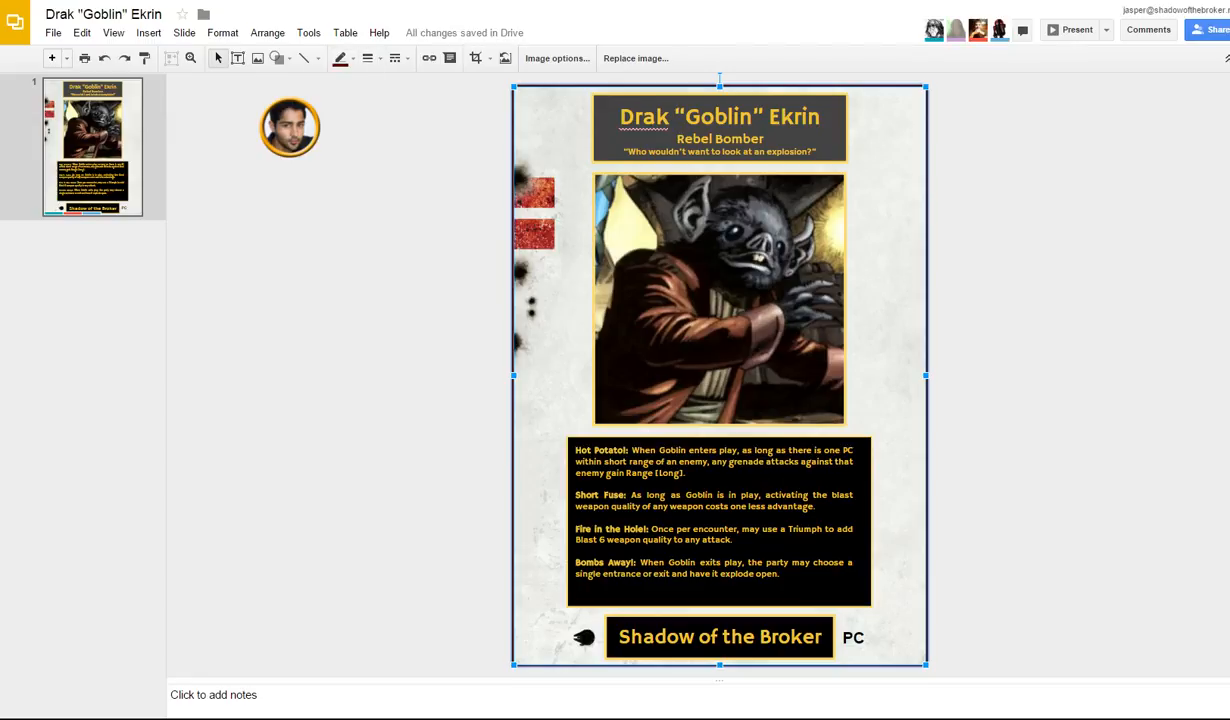
pyautogui.click(420, 200)
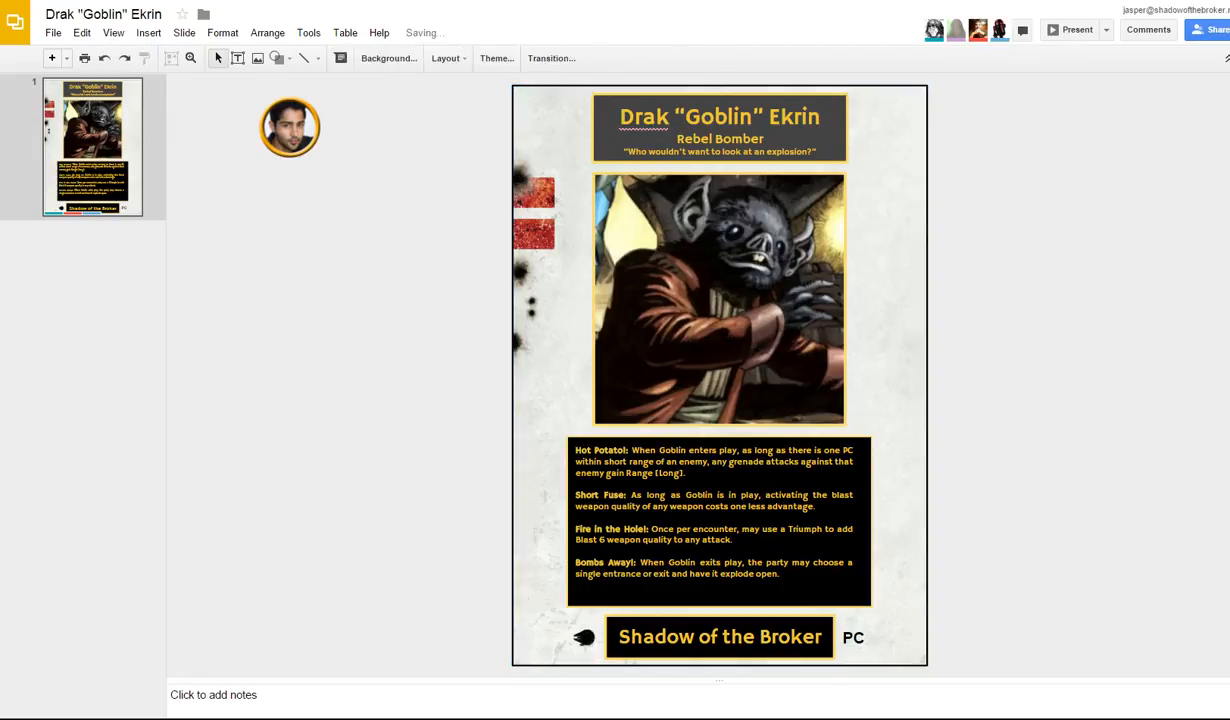
# Step: Try dark brown and two dark red shades as the fill of the character name box
pyautogui.click(595, 143)
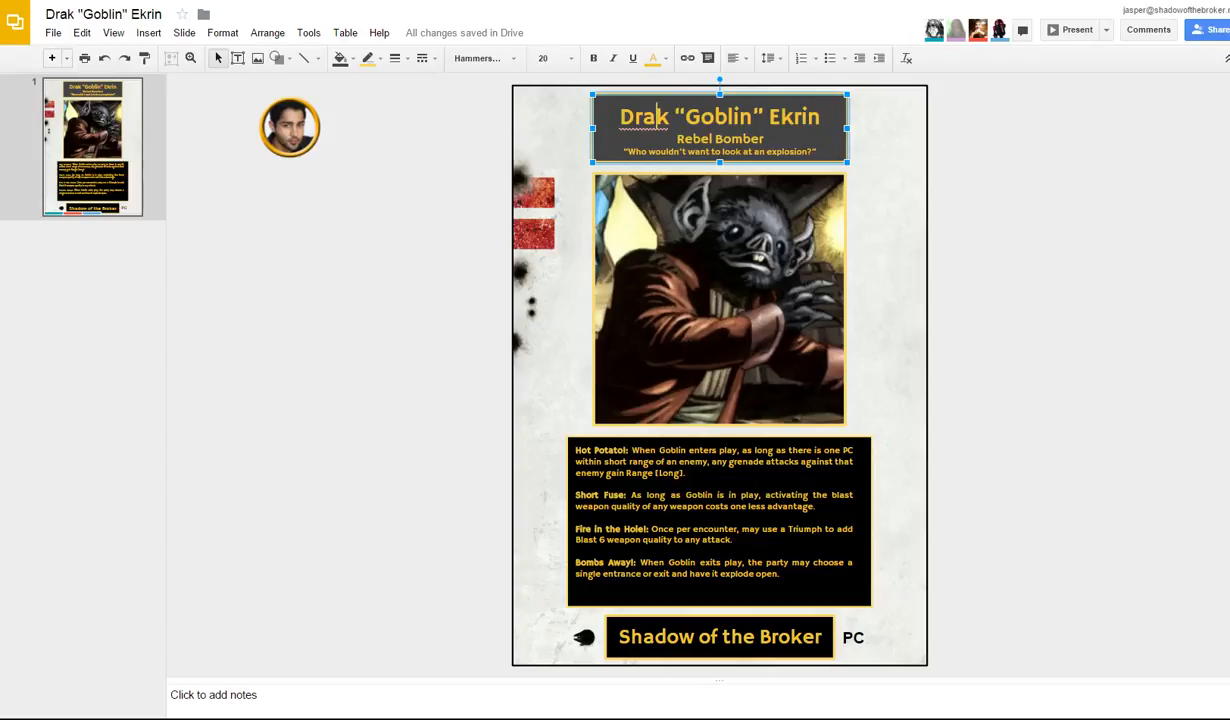
pyautogui.click(340, 58)
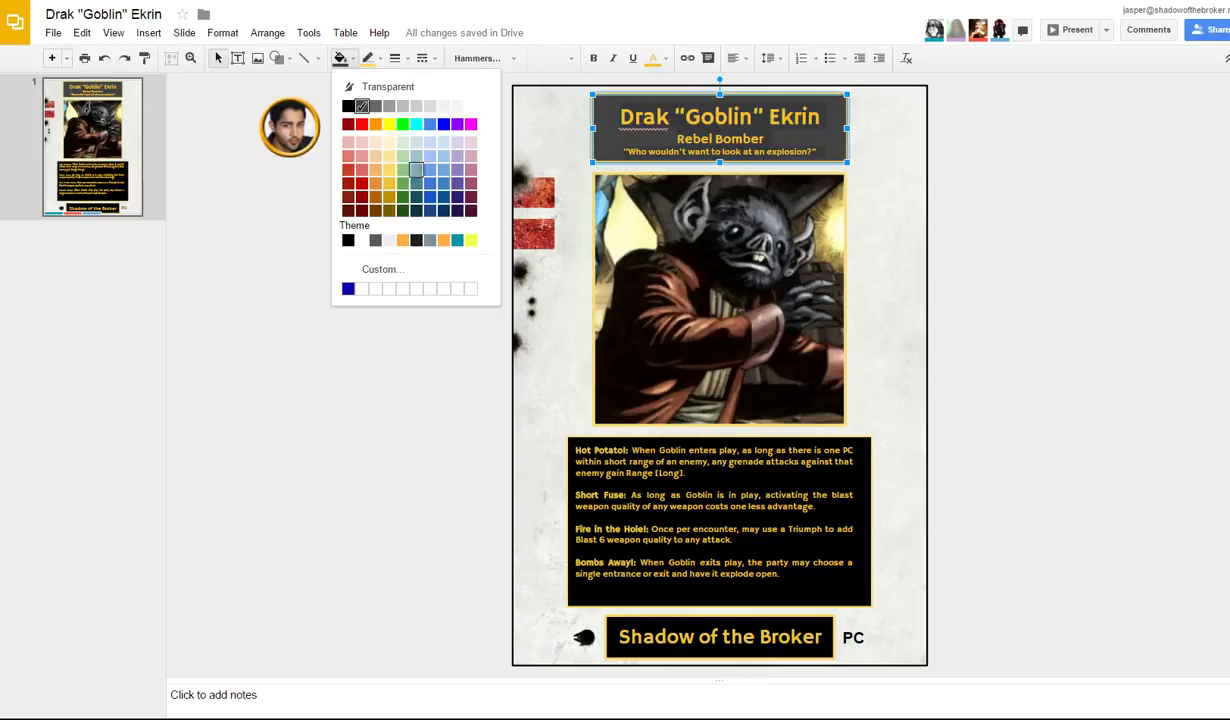
pyautogui.click(375, 210)
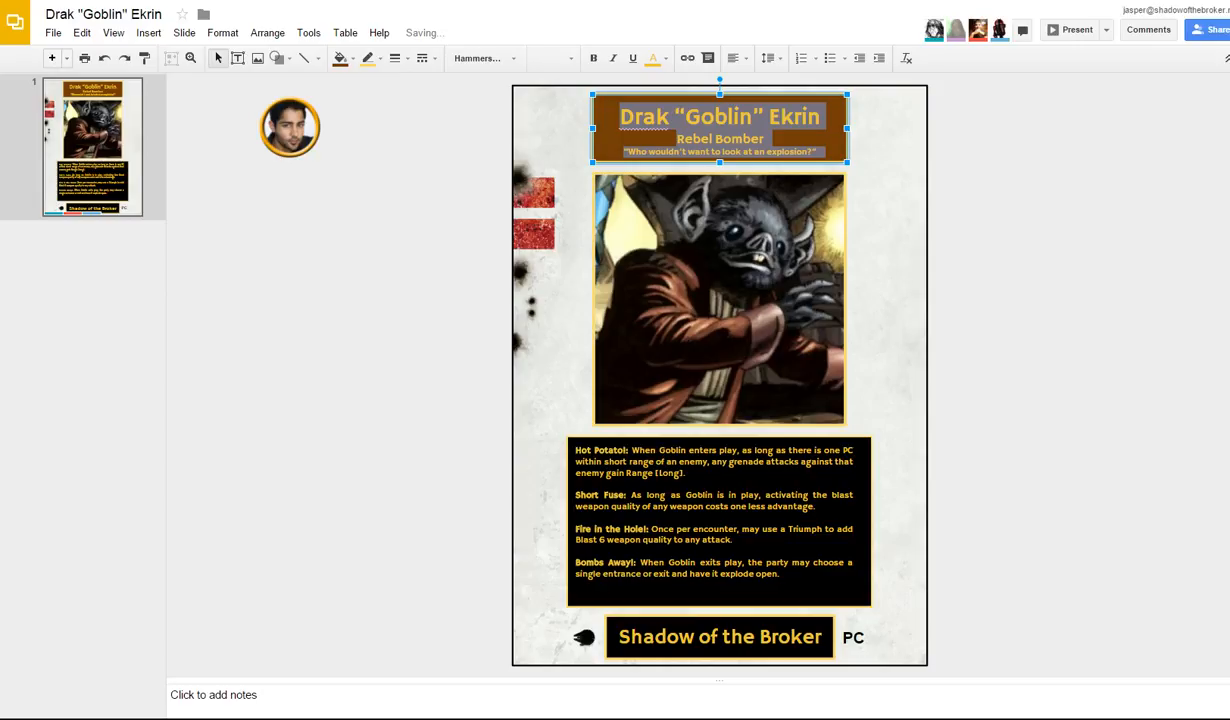
pyautogui.click(340, 58)
pyautogui.click(334, 210)
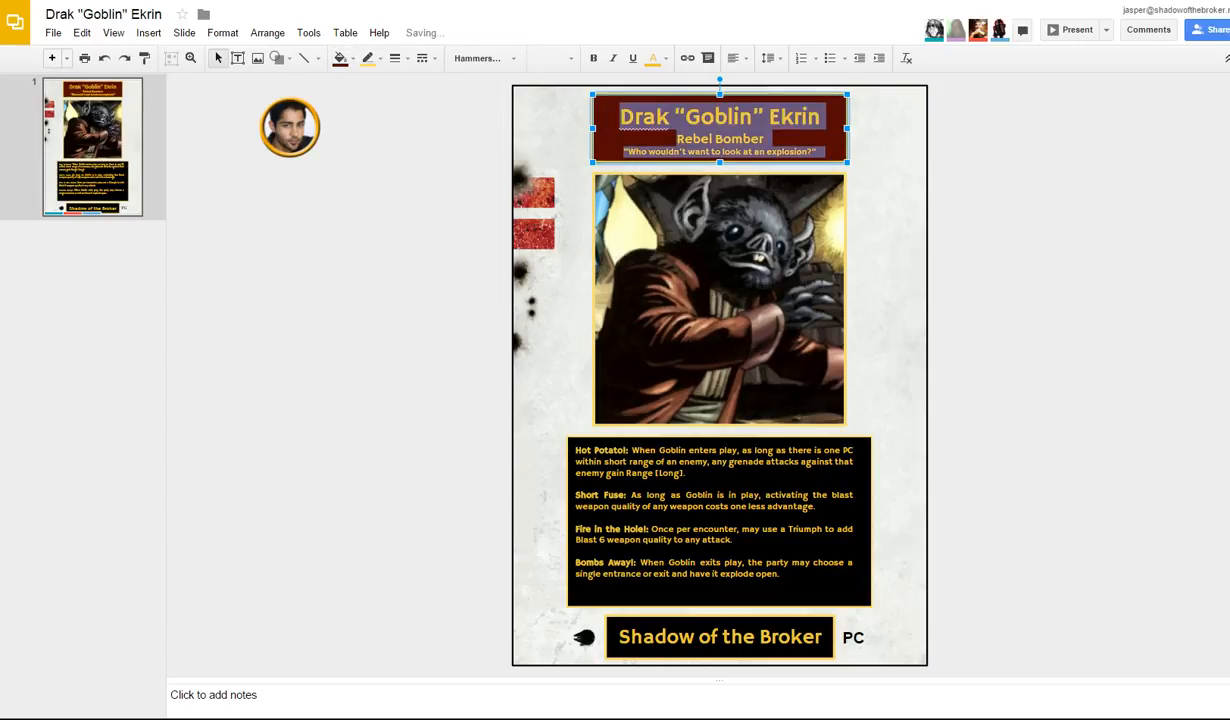
pyautogui.click(340, 58)
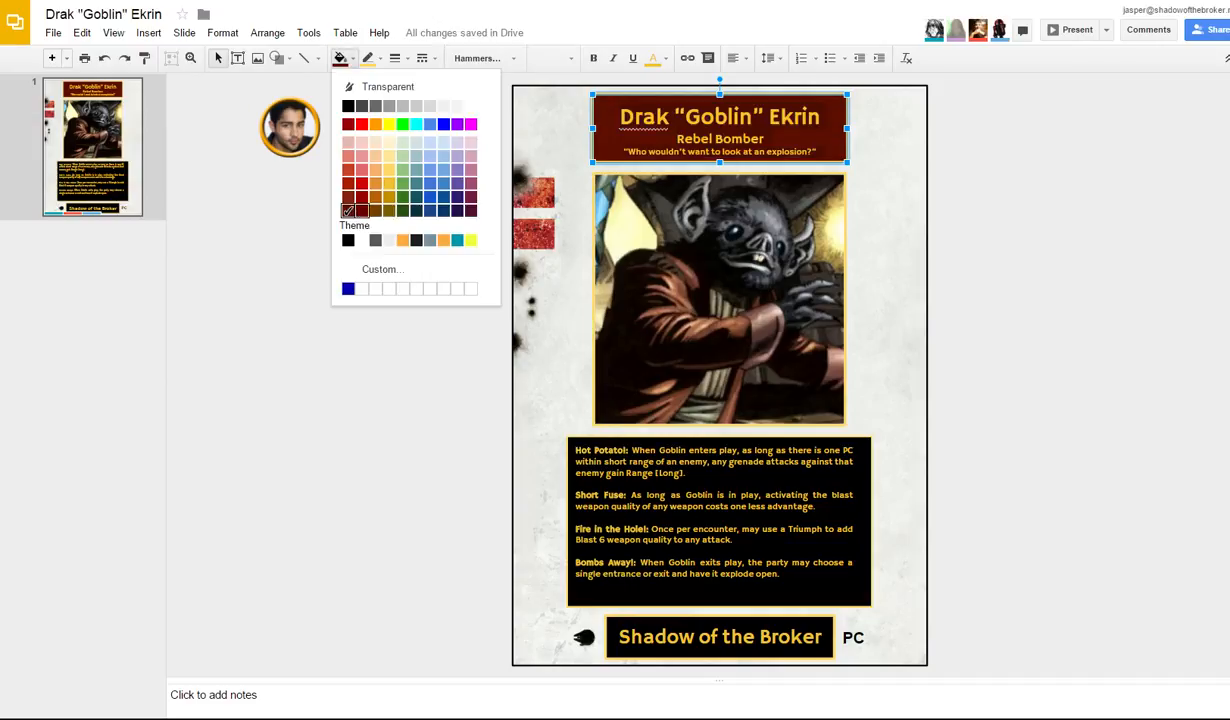
pyautogui.click(375, 210)
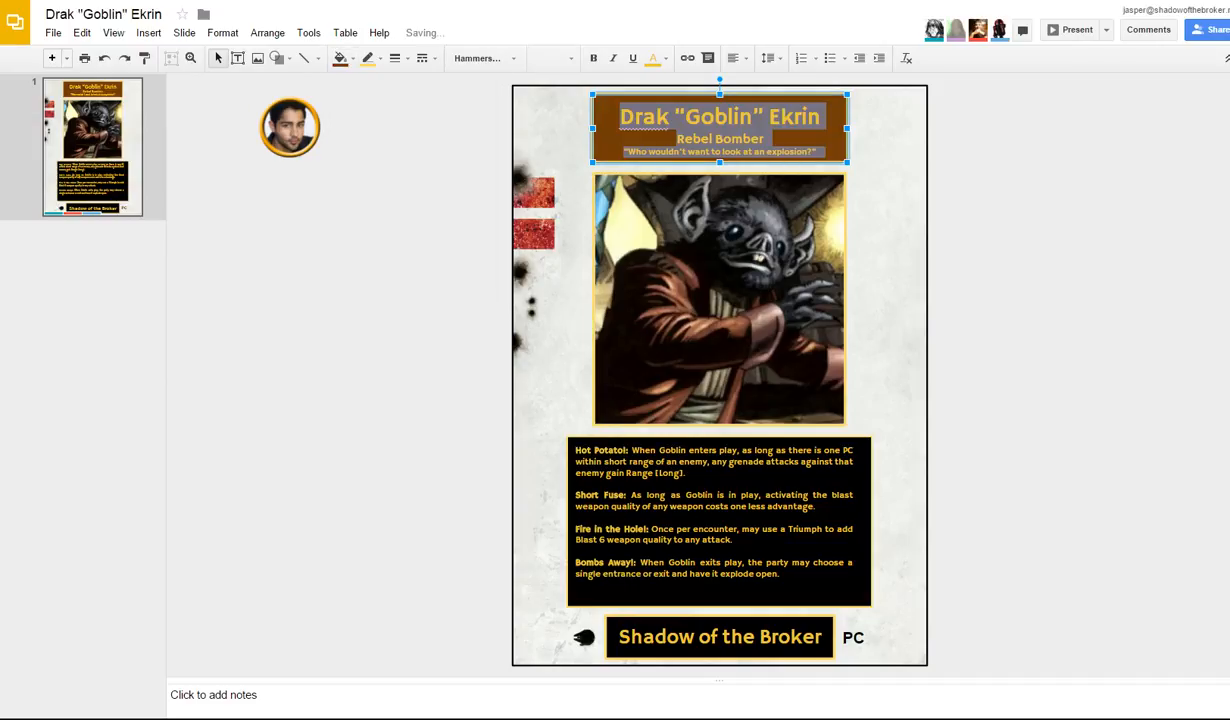
pyautogui.click(340, 58)
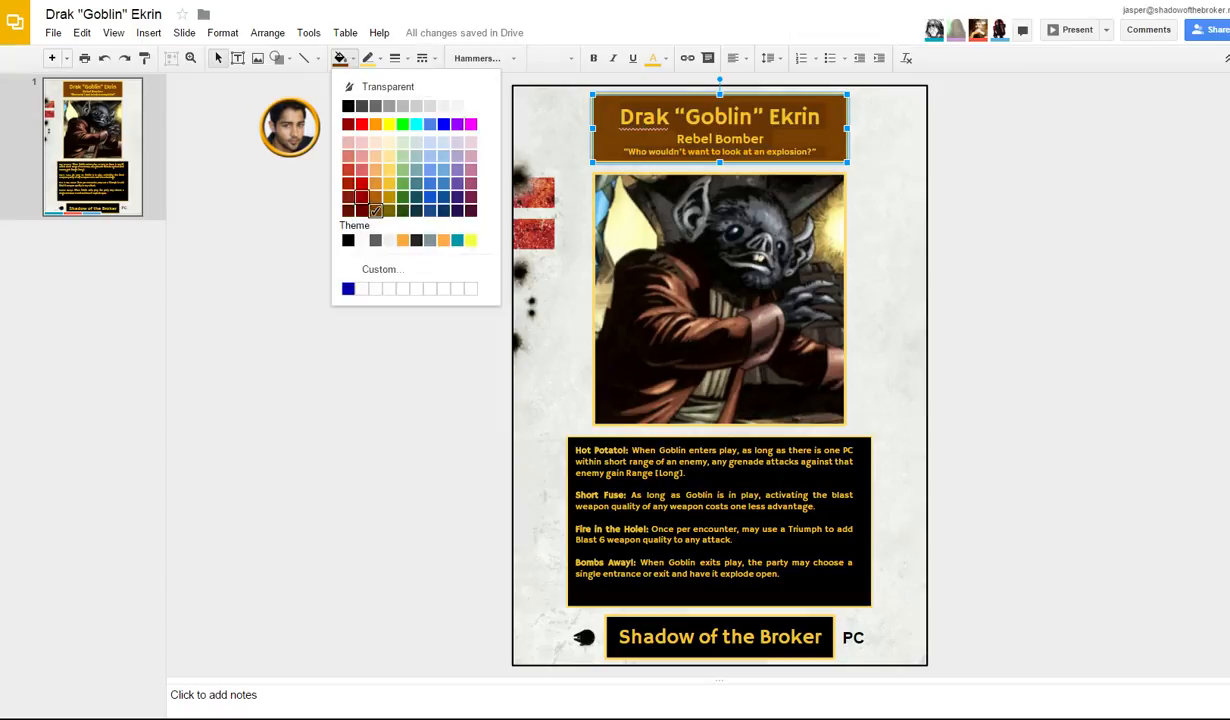
pyautogui.click(348, 196)
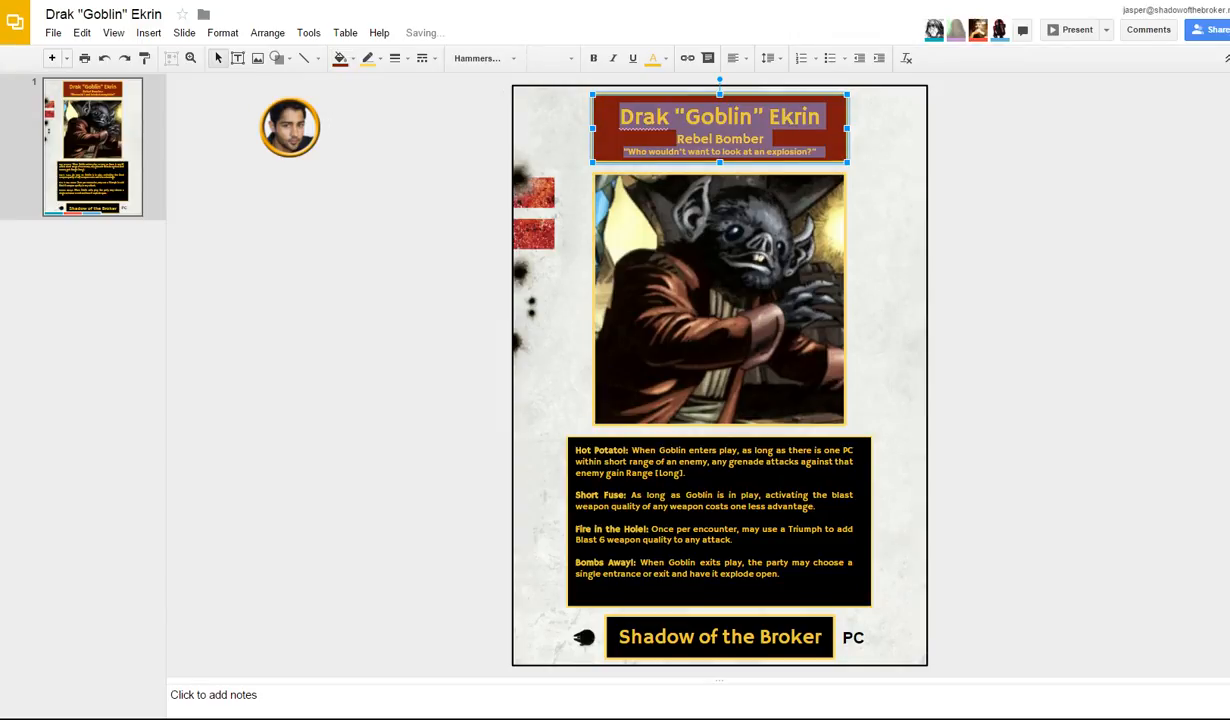
# Step: Fill the character name box with black
pyautogui.click(340, 58)
pyautogui.click(348, 106)
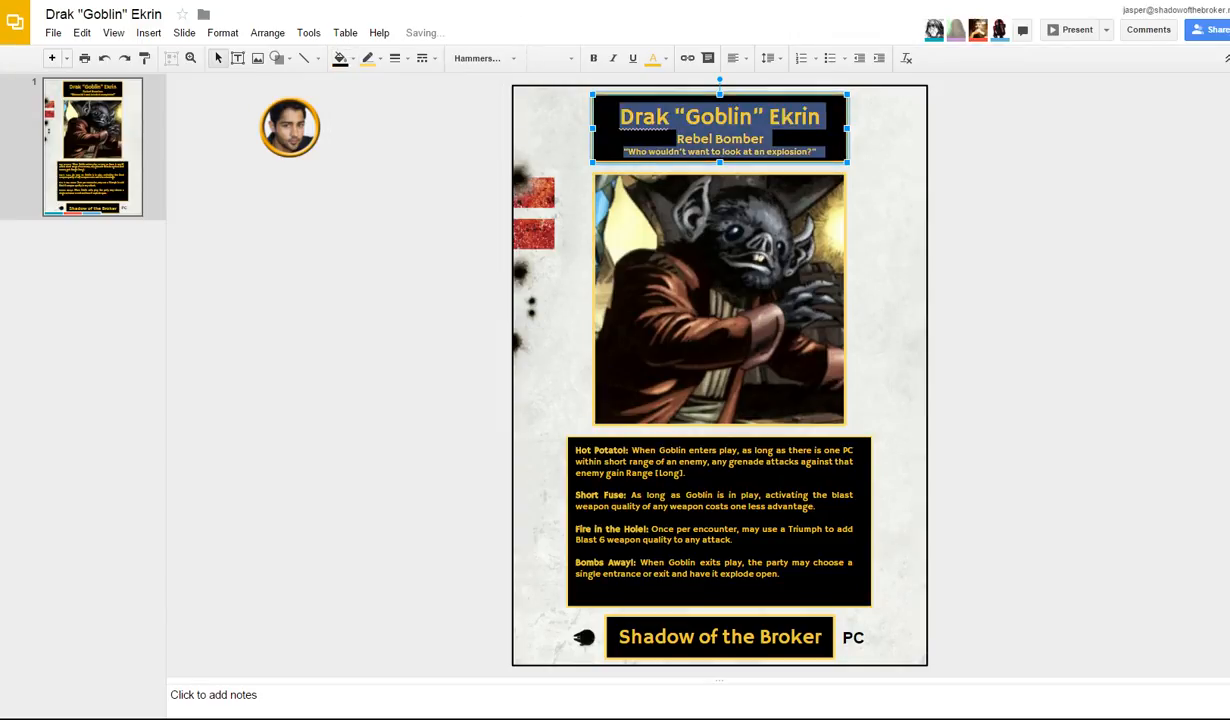
pyautogui.click(556, 140)
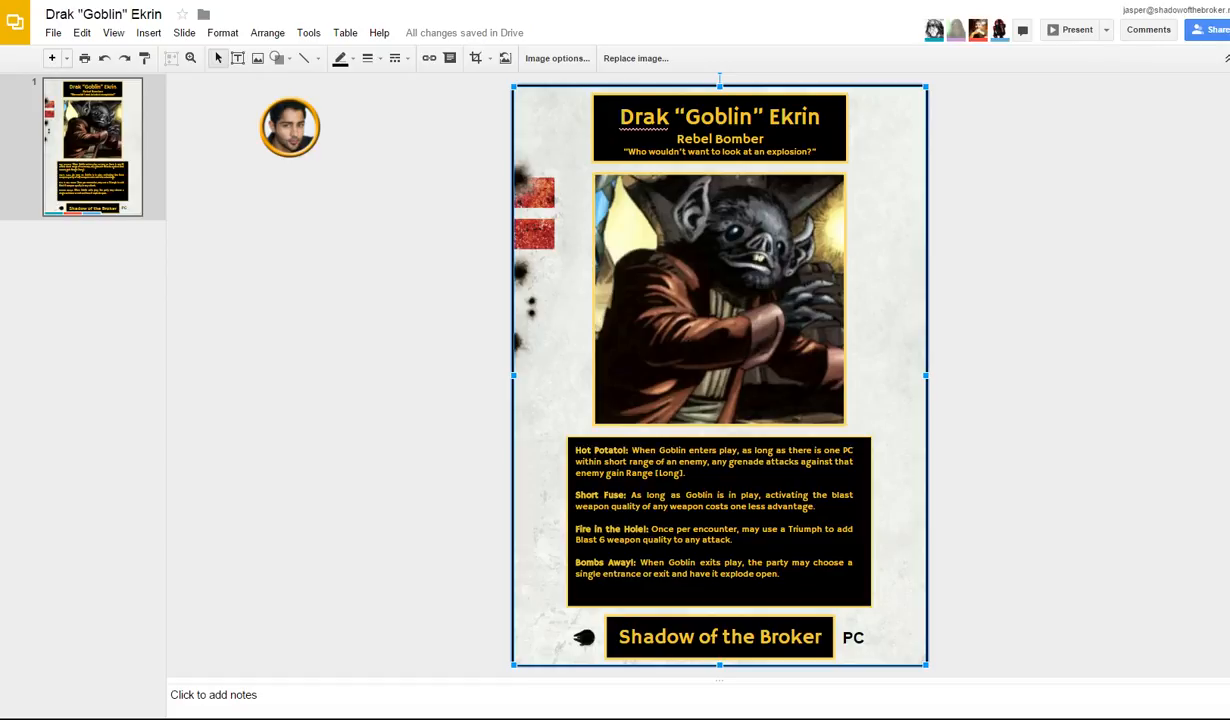
pyautogui.click(53, 32)
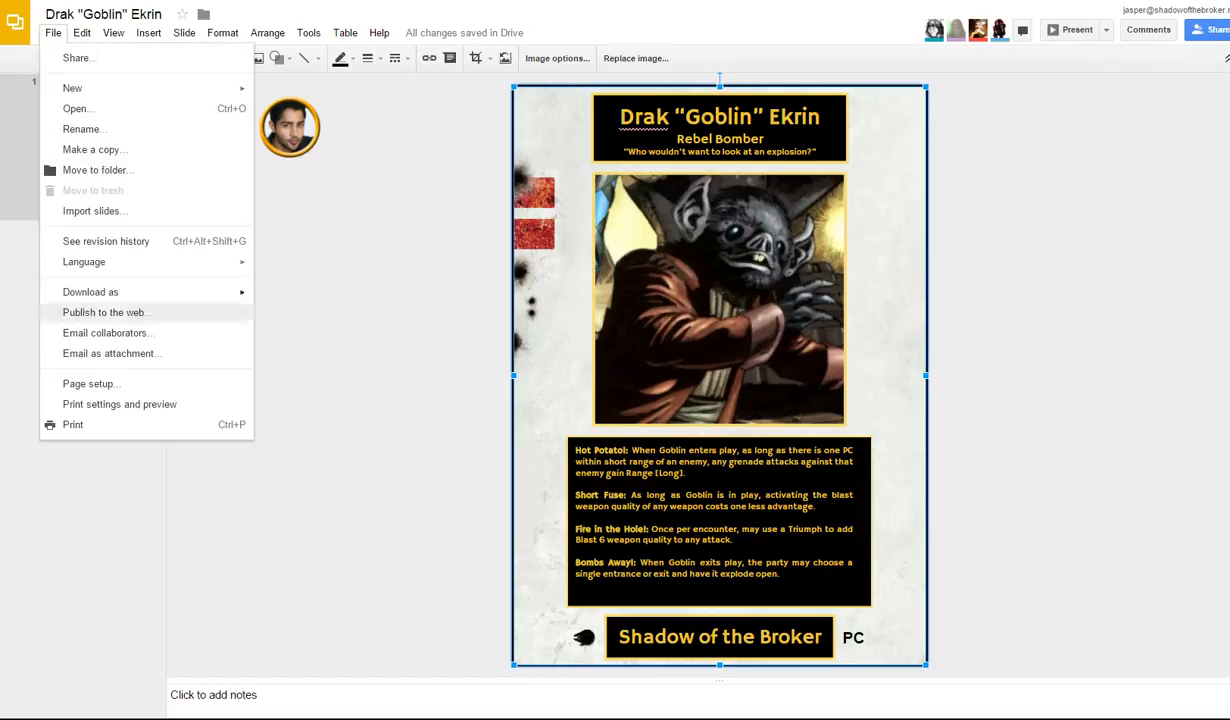
pyautogui.click(380, 310)
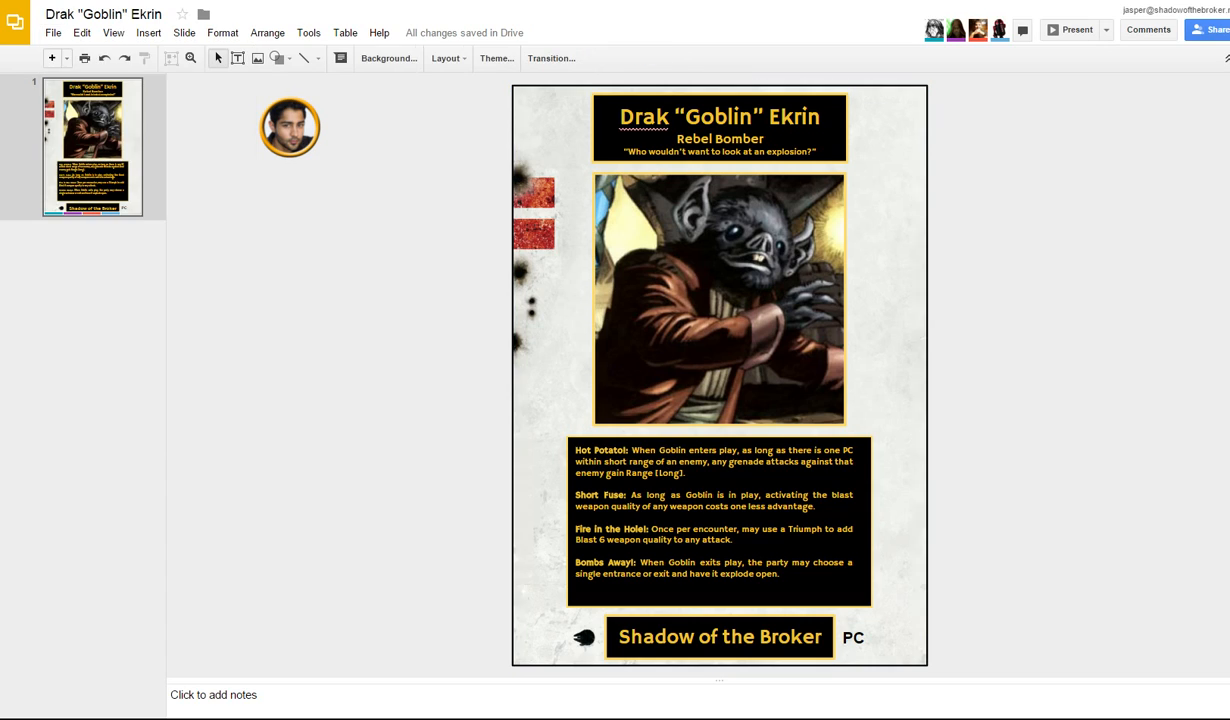